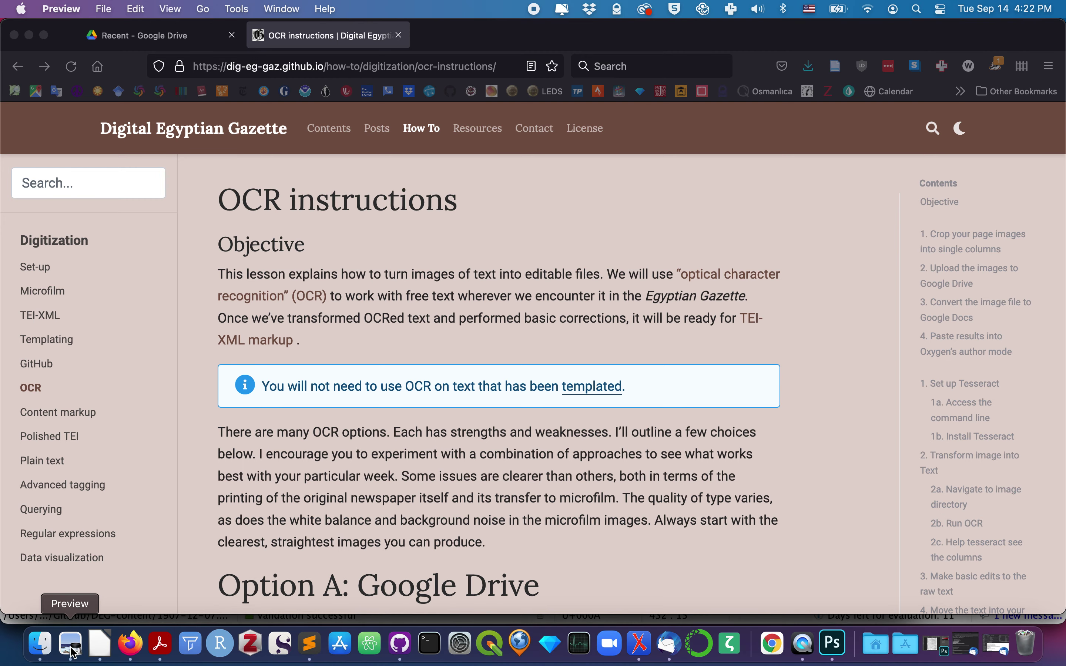
# - Switch to Finder and open 1907-12-07-p3.jpg from the Desktop to examine the newspaper page's column layout
pyautogui.click(37, 646)
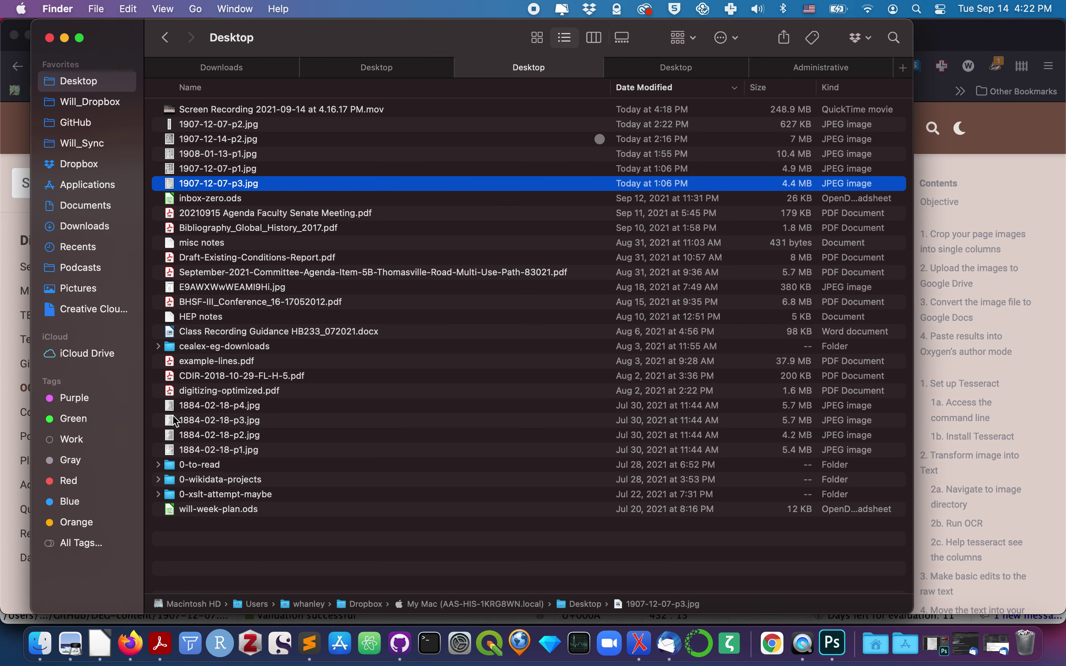
pyautogui.doubleClick(236, 183)
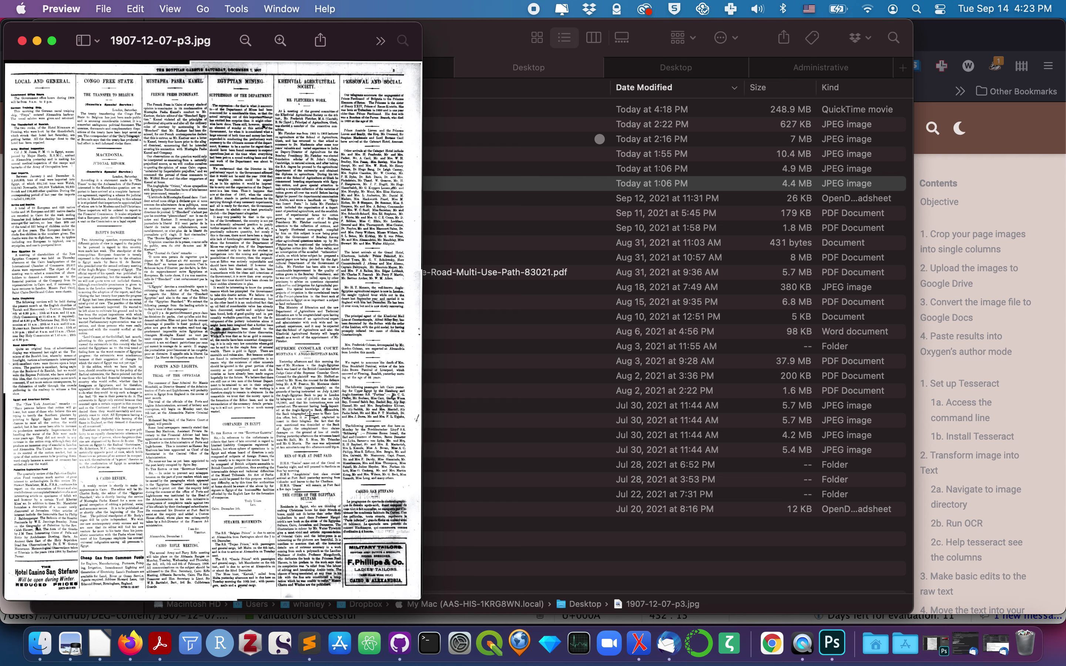
pyautogui.click(473, 35)
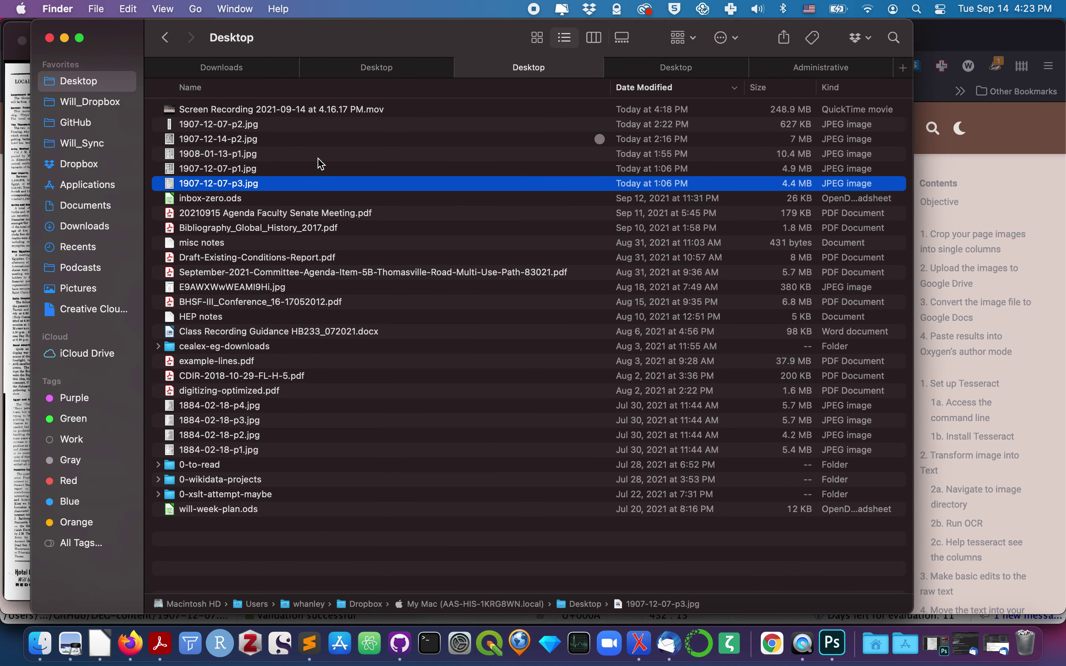
# - Duplicate 1907-12-07-p3.jpg on the Desktop six times, one copy for each newspaper column
pyautogui.click(229, 183)
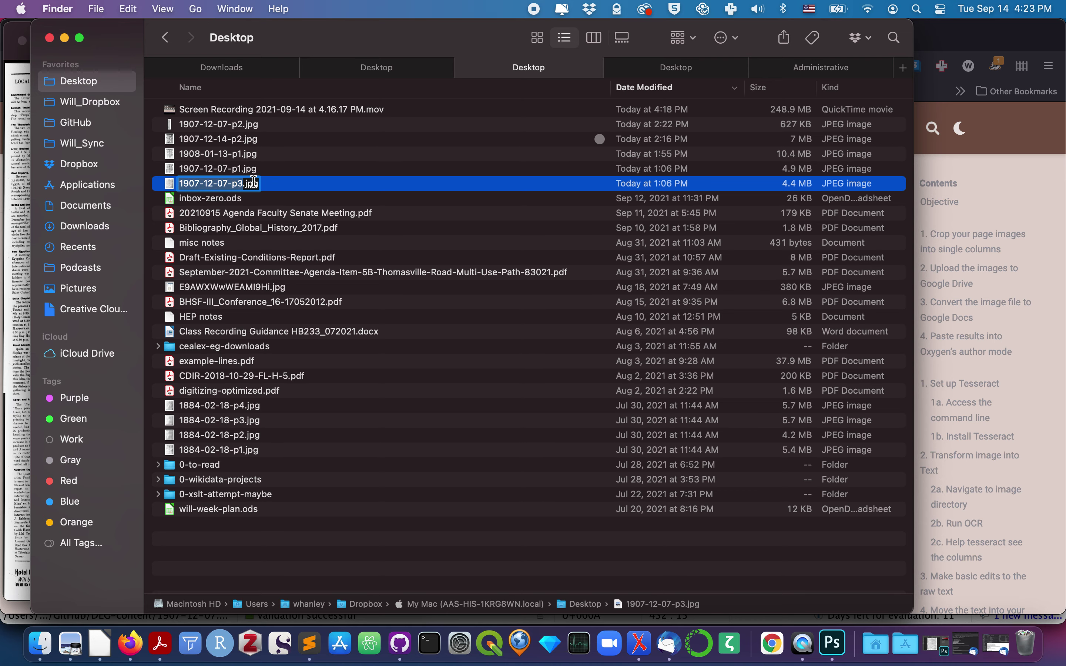
pyautogui.click(163, 184)
pyautogui.press('super+d')
pyautogui.press('super+d')
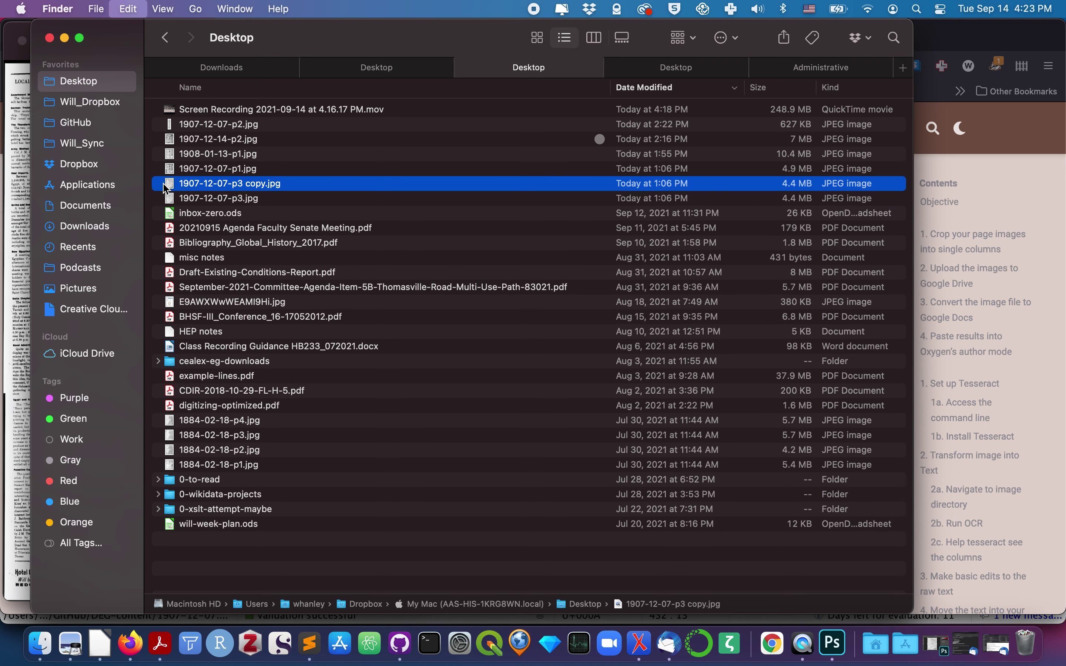
pyautogui.press('super+d')
pyautogui.press('super+d')
pyautogui.press('super+d')
pyautogui.press('super+d')
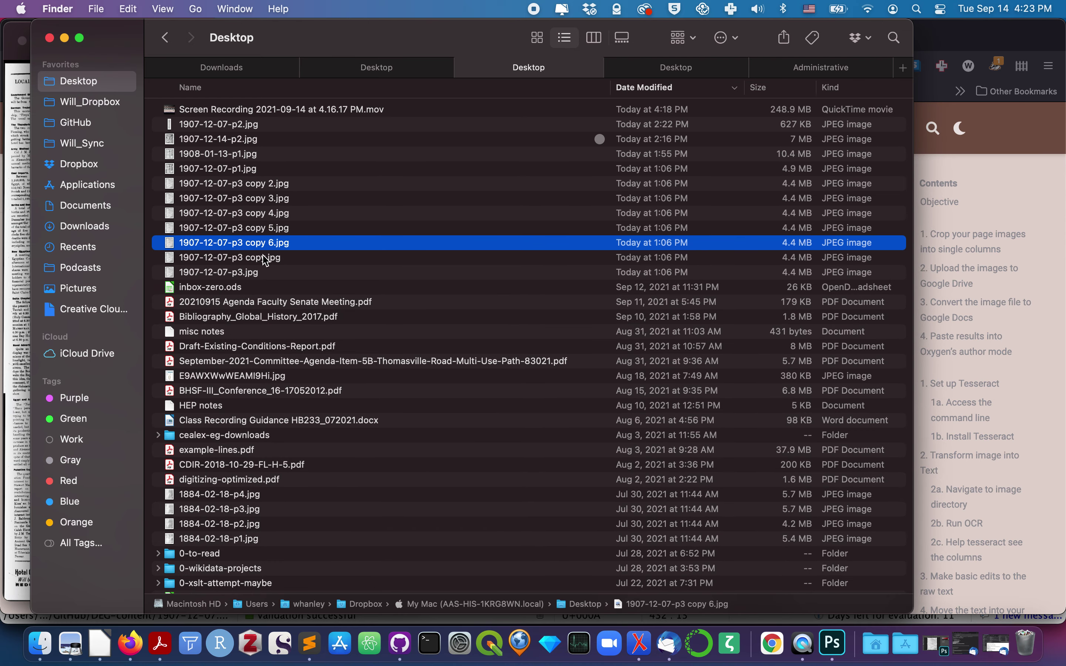
# - Rename the unnumbered copy as 1907-12-07-p3 copy 1.jpg and open all six numbered copies together in Preview
pyautogui.click(260, 259)
pyautogui.press('Return')
pyautogui.press('Right')
pyautogui.write('1')
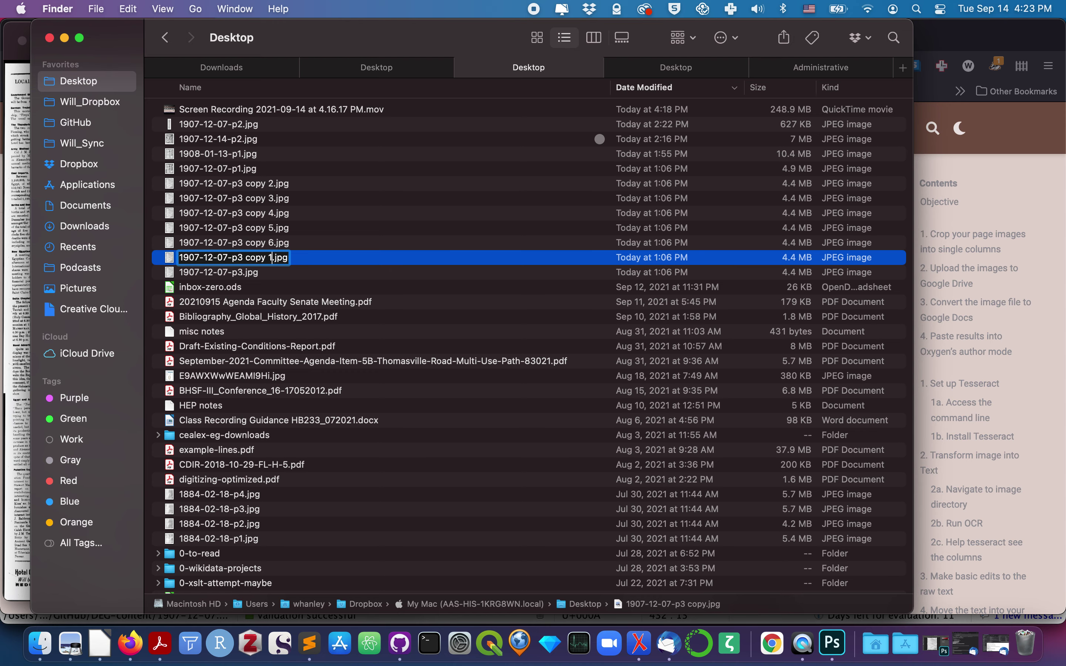
pyautogui.press('Return')
pyautogui.keyDown('shift'); pyautogui.click(262, 271); pyautogui.keyUp('shift')
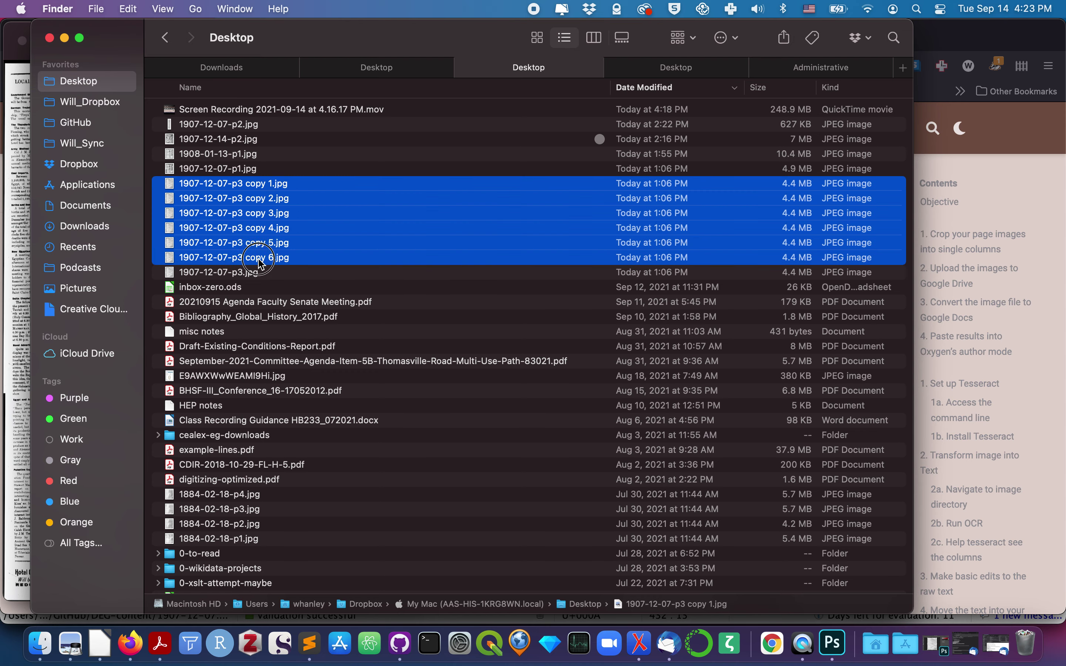
pyautogui.press('super+o')
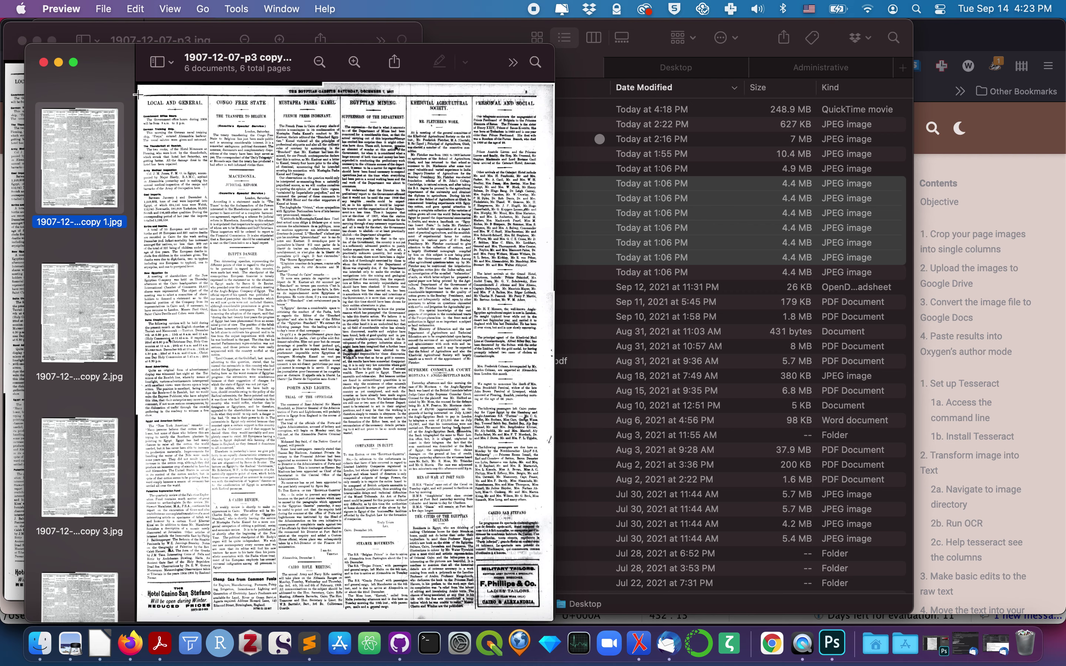
# - Show the Markup tools and crop 1907-12-07-p3 copy 1.jpg to the first column, "Local and General"
pyautogui.click(512, 62)
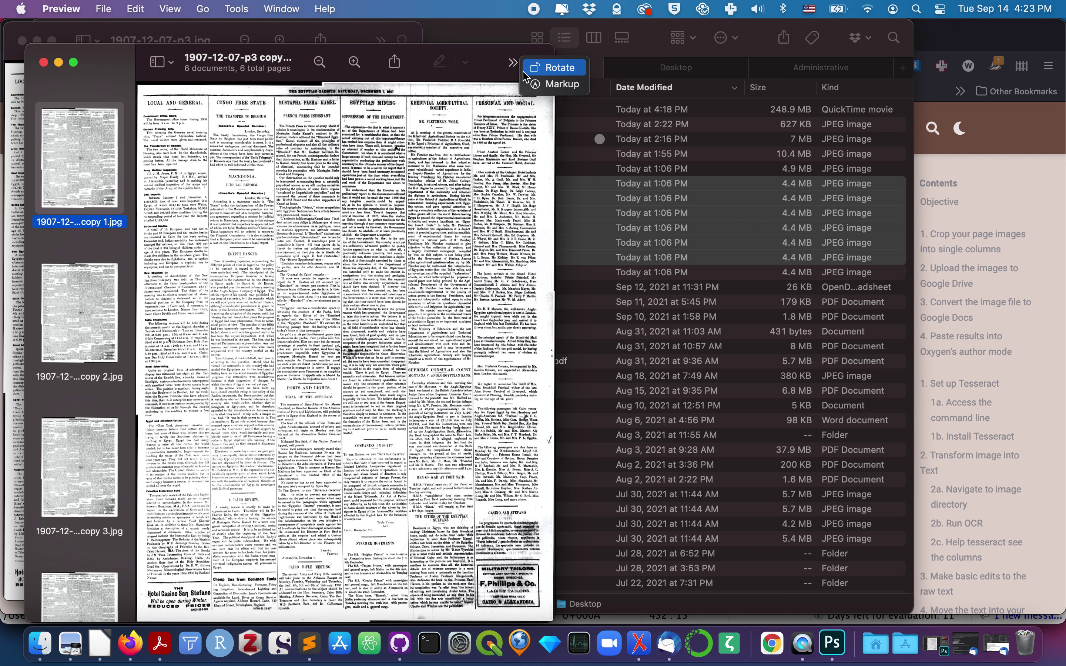
pyautogui.click(572, 84)
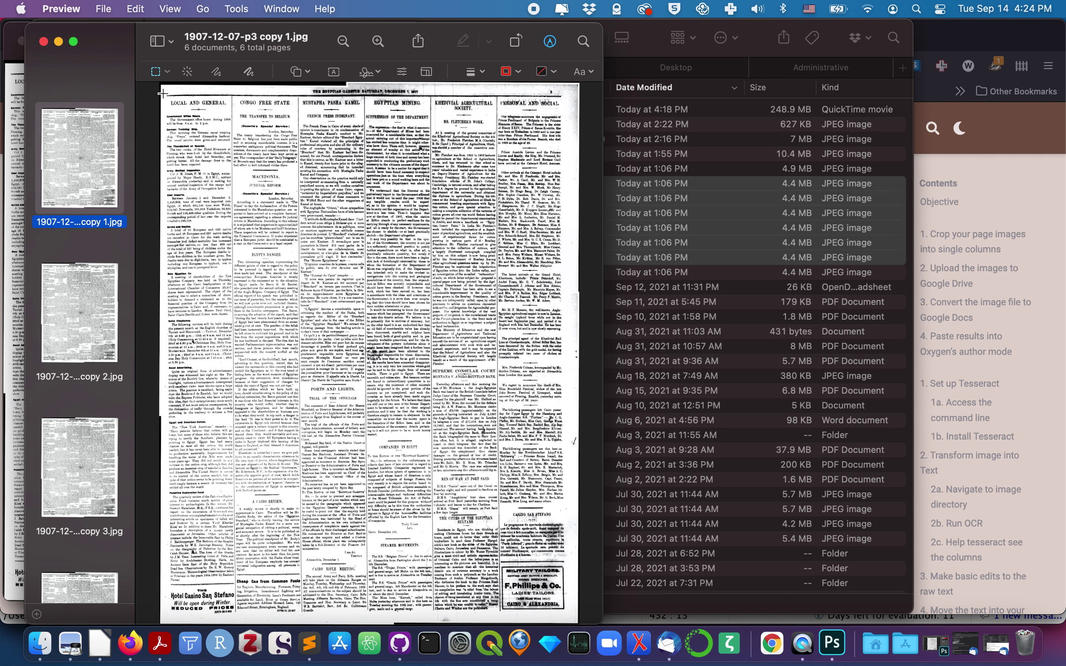
pyautogui.moveTo(162, 93); pyautogui.dragTo(251, 620)
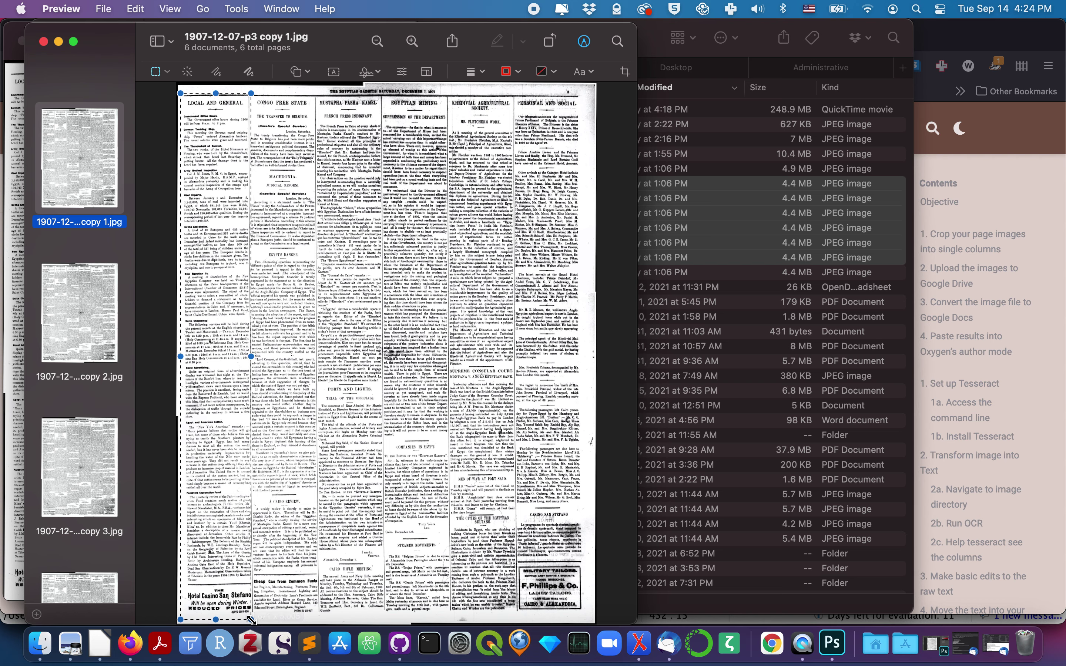
pyautogui.click(625, 71)
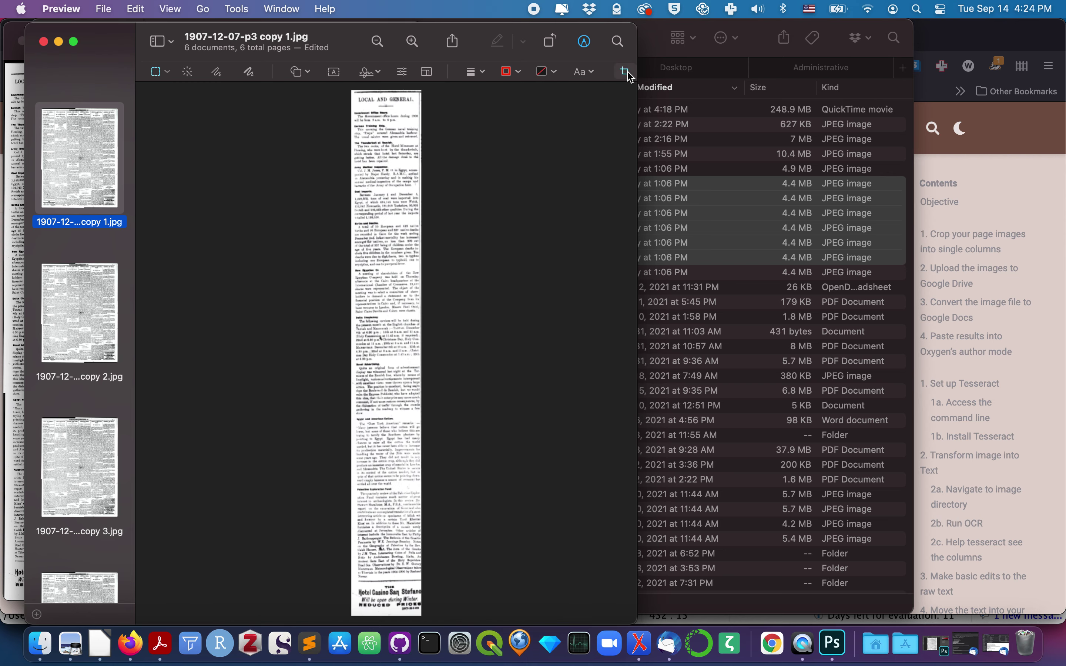
# - Crop 1907-12-07-p3 copy 2.jpg to the second column, "Congo Free State"
pyautogui.click(65, 364)
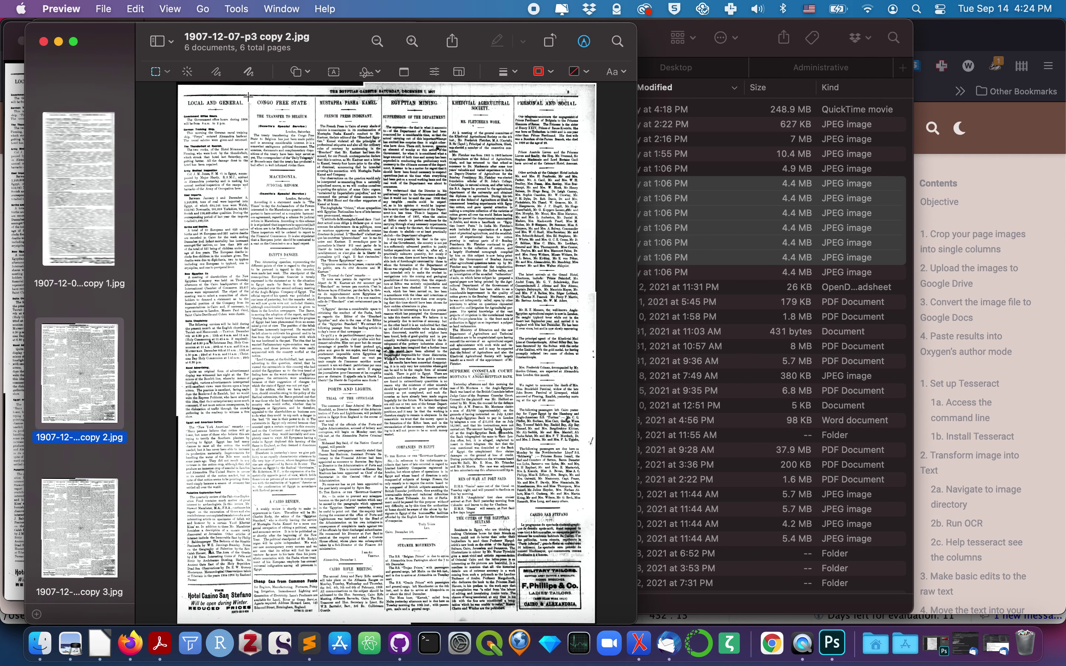
pyautogui.moveTo(249, 98); pyautogui.dragTo(317, 618)
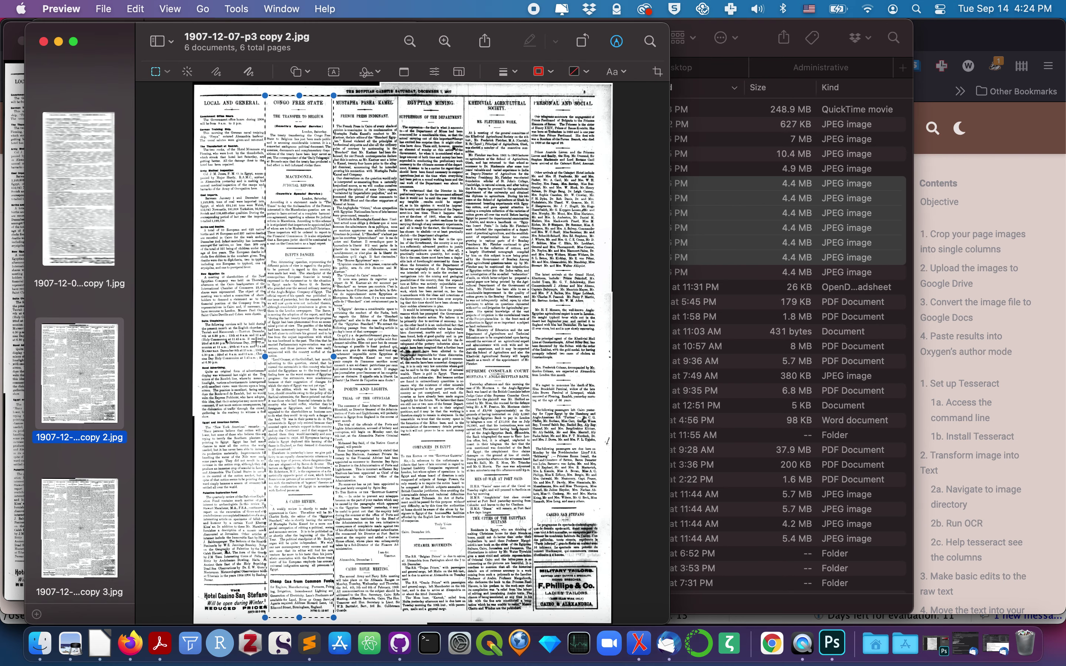
pyautogui.moveTo(266, 359); pyautogui.dragTo(267, 359)
pyautogui.click(658, 72)
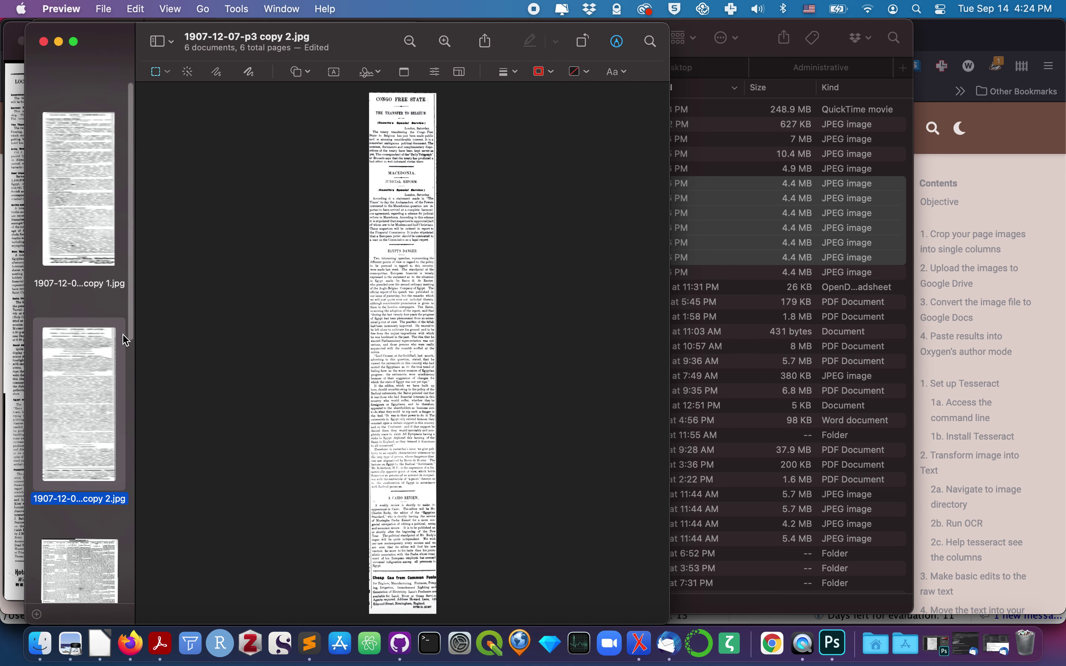
# - Crop 1907-12-07-p3 copy 3.jpg to the third column, "Mustapha Pasha Kamel"
pyautogui.click(71, 573)
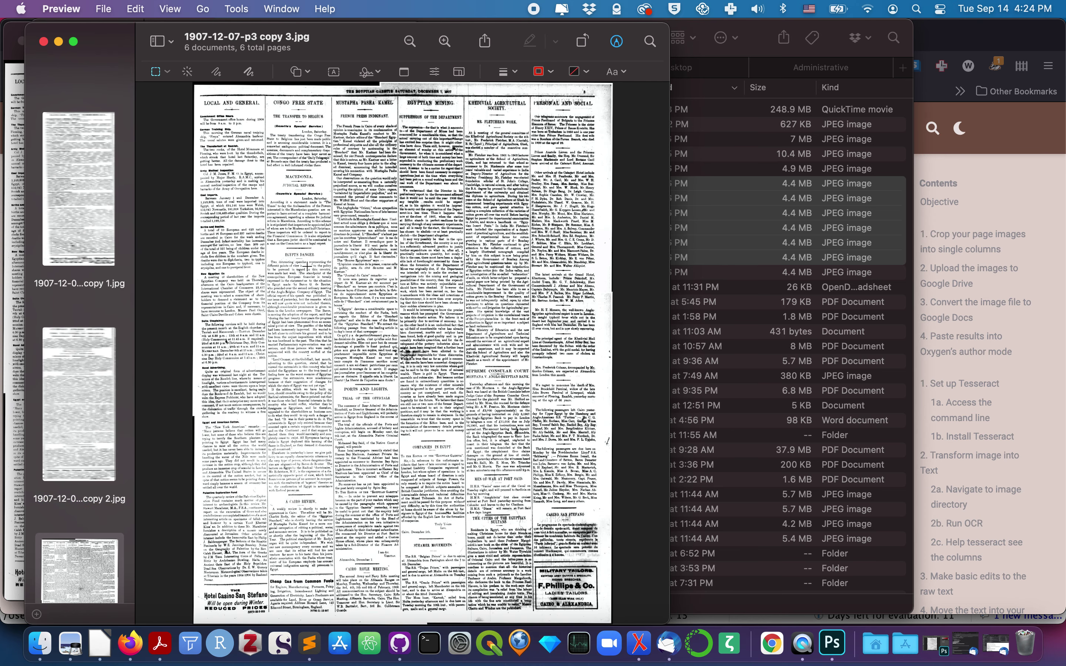
pyautogui.moveTo(332, 95); pyautogui.dragTo(399, 618)
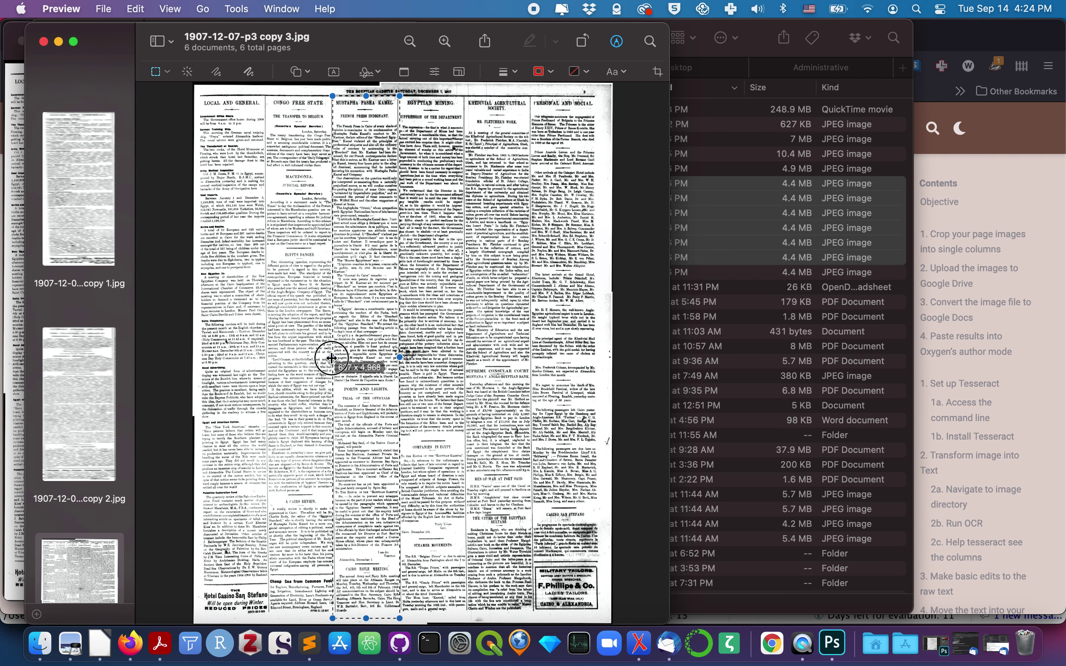
pyautogui.click(658, 72)
# - Crop 1907-12-07-p3 copy 4.jpg to the fourth column, "Egyptian Mining"
pyautogui.scroll(-5, 49, 522)
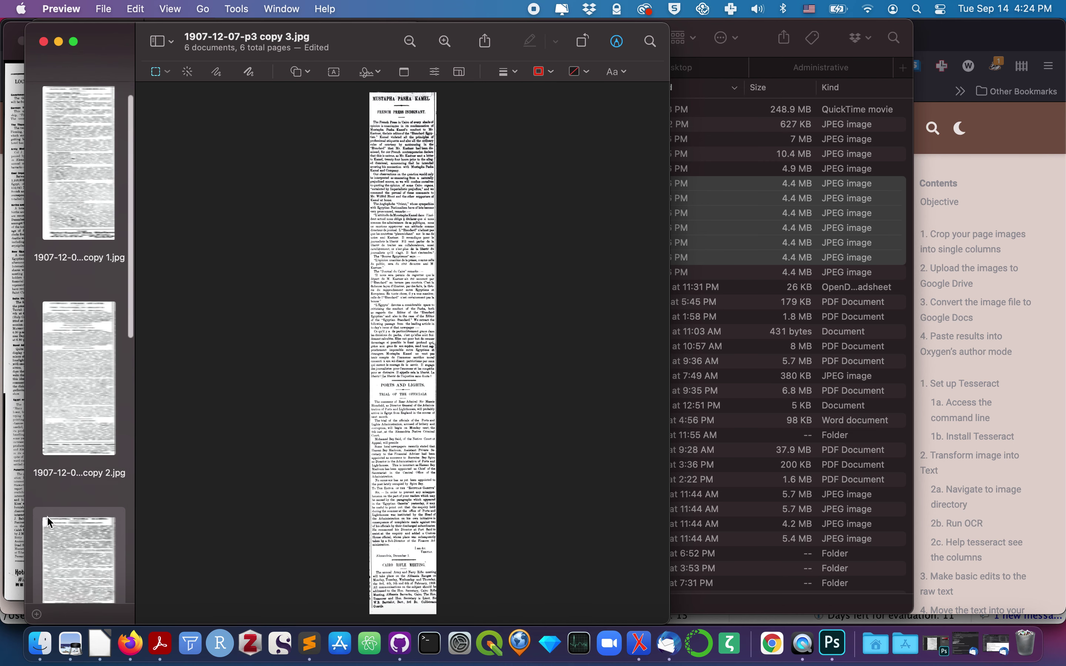
pyautogui.scroll(-5, 85, 507)
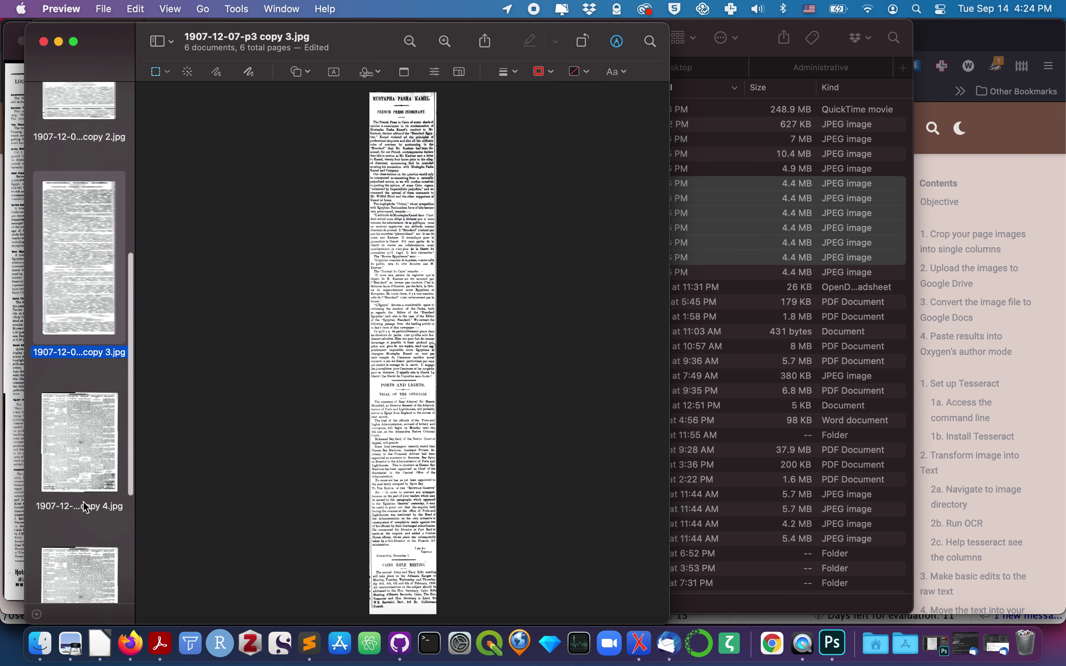
pyautogui.click(86, 428)
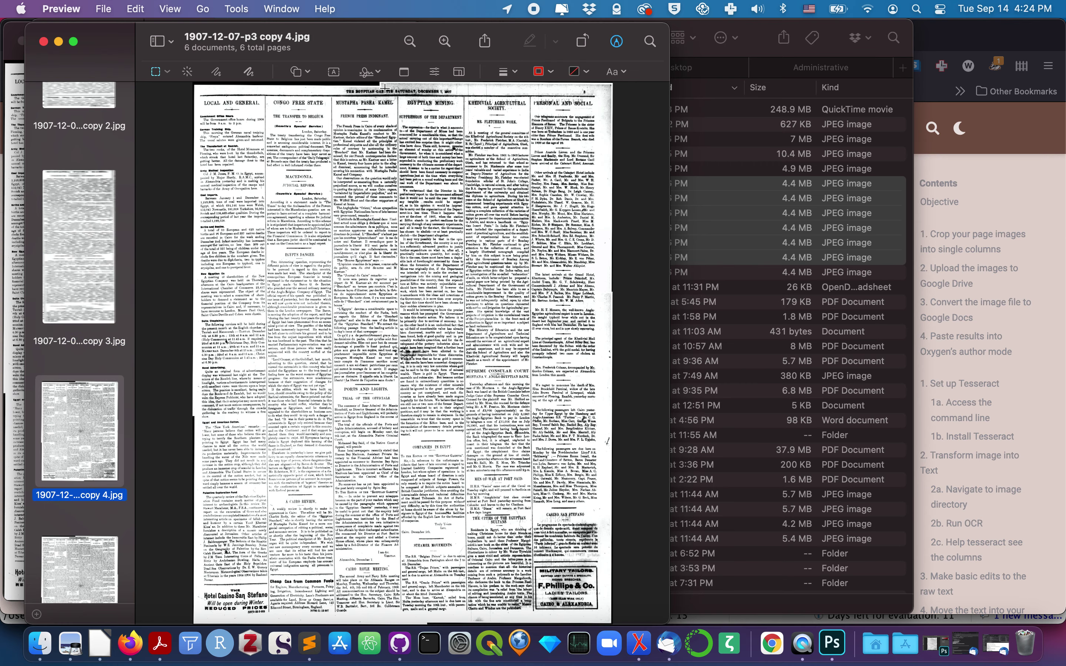
pyautogui.moveTo(398, 94); pyautogui.dragTo(465, 616)
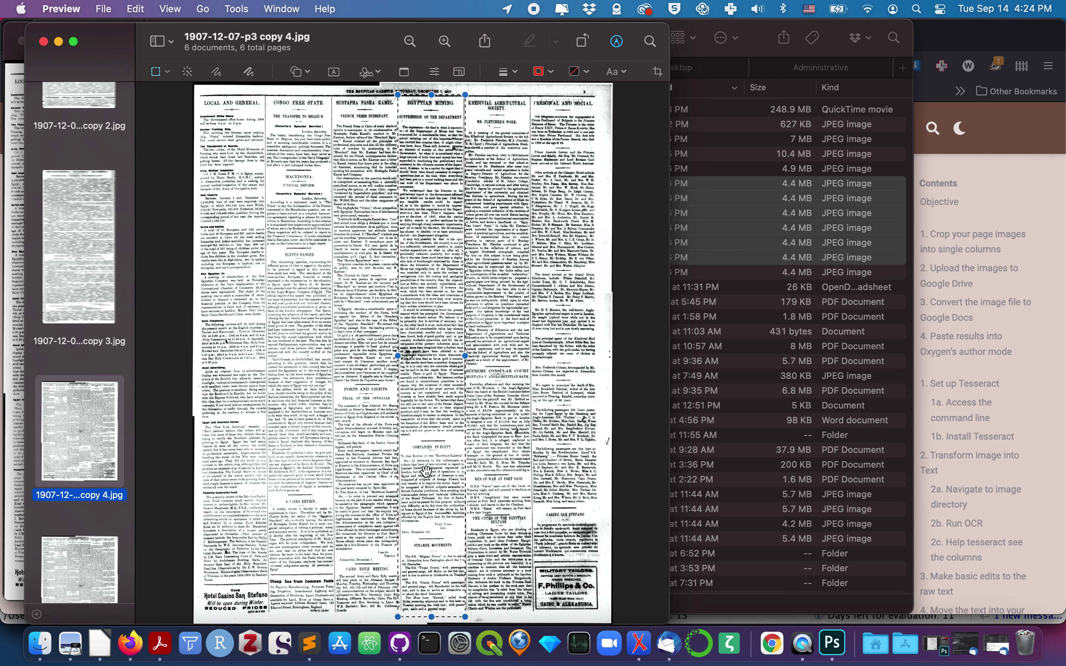
pyautogui.moveTo(398, 355); pyautogui.dragTo(400, 356)
pyautogui.click(657, 71)
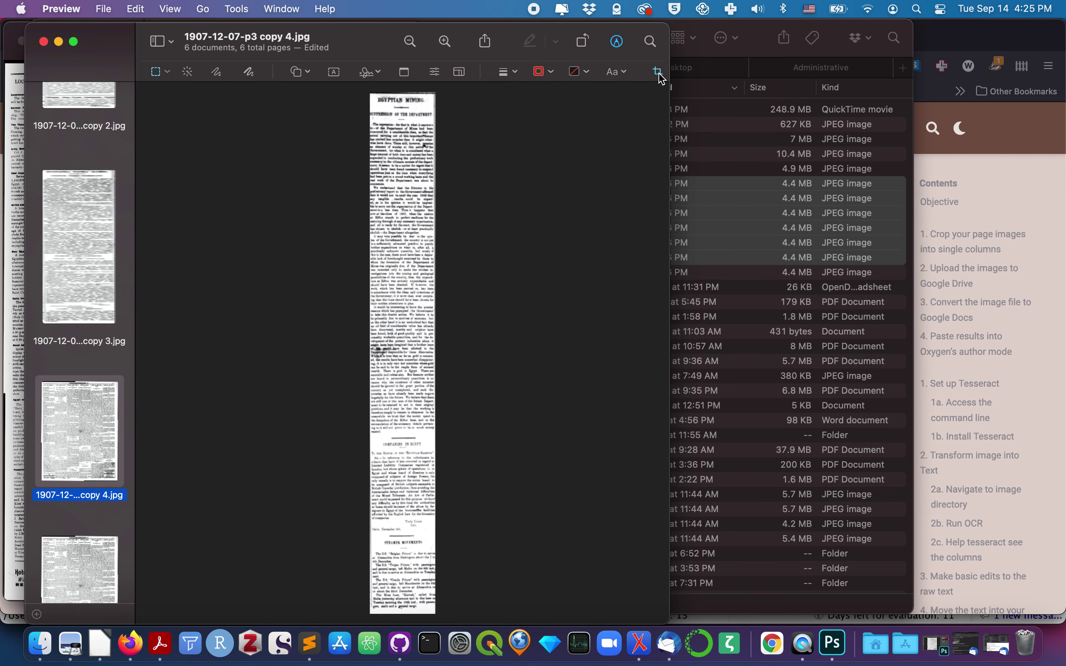
# - Crop 1907-12-07-p3 copy 5.jpg to the fifth column, "Khedivial Agricultural Society"
pyautogui.scroll(-3, 97, 502)
pyautogui.click(83, 488)
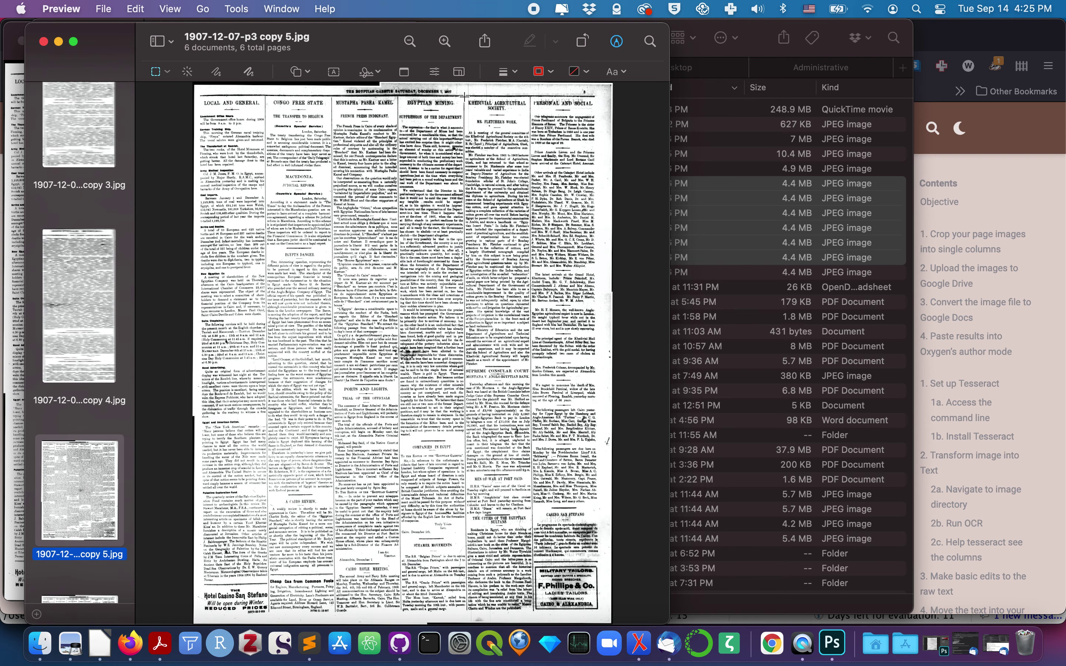
pyautogui.moveTo(465, 96); pyautogui.dragTo(531, 618)
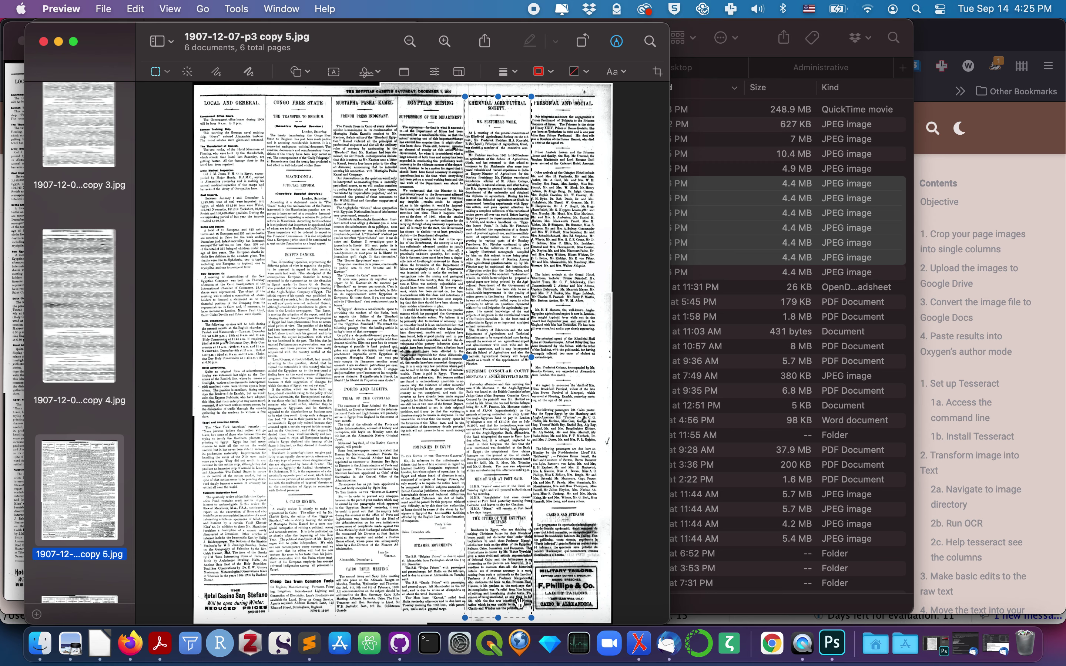
pyautogui.click(659, 72)
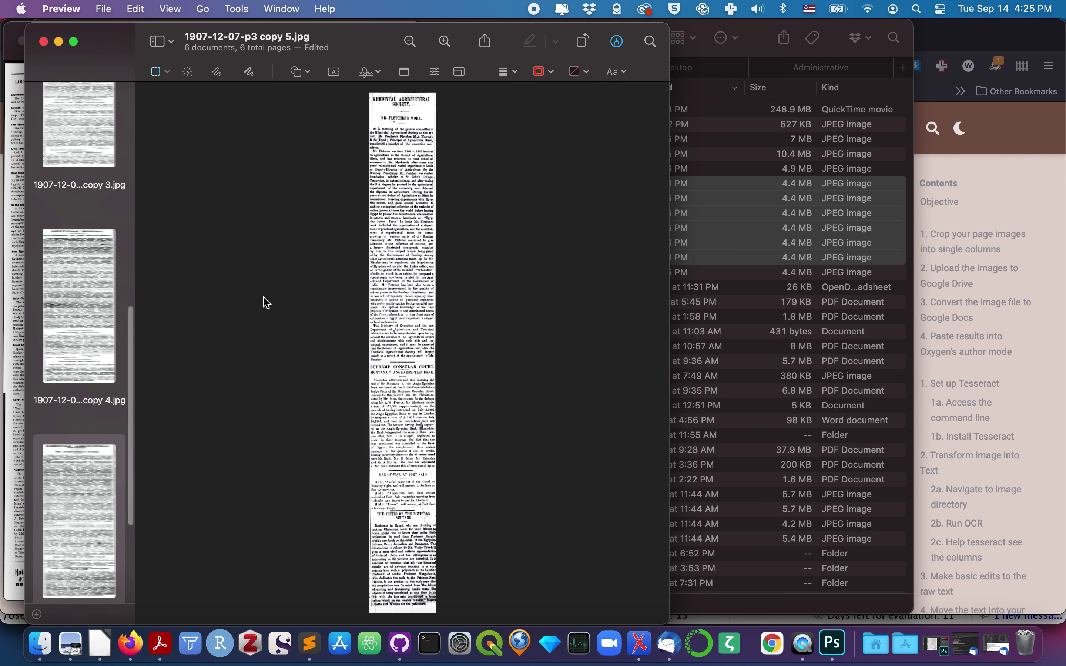
# - Crop 1907-12-07-p3 copy 6.jpg to the last column, "Personal and Social"
pyautogui.click(79, 529)
pyautogui.click(79, 543)
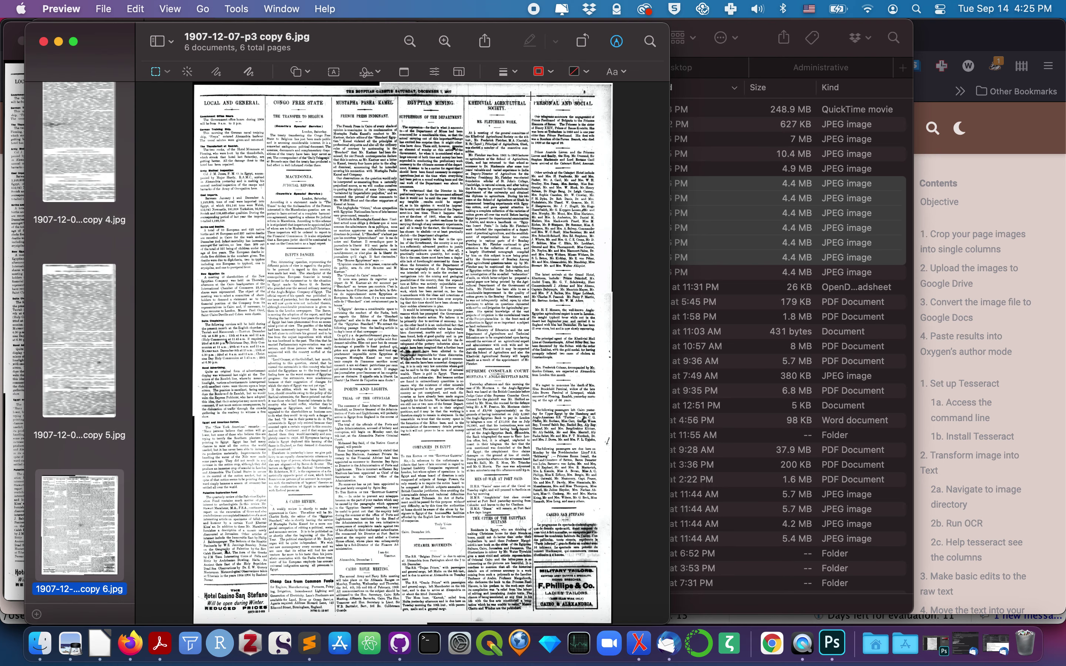
pyautogui.moveTo(531, 95); pyautogui.dragTo(602, 617)
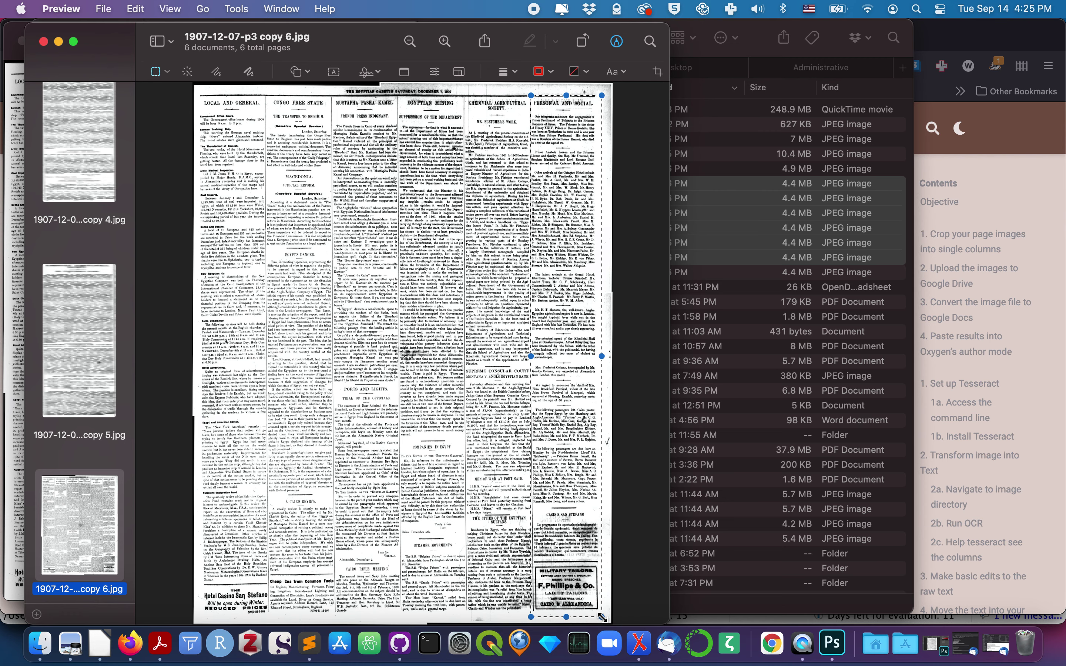
pyautogui.click(658, 72)
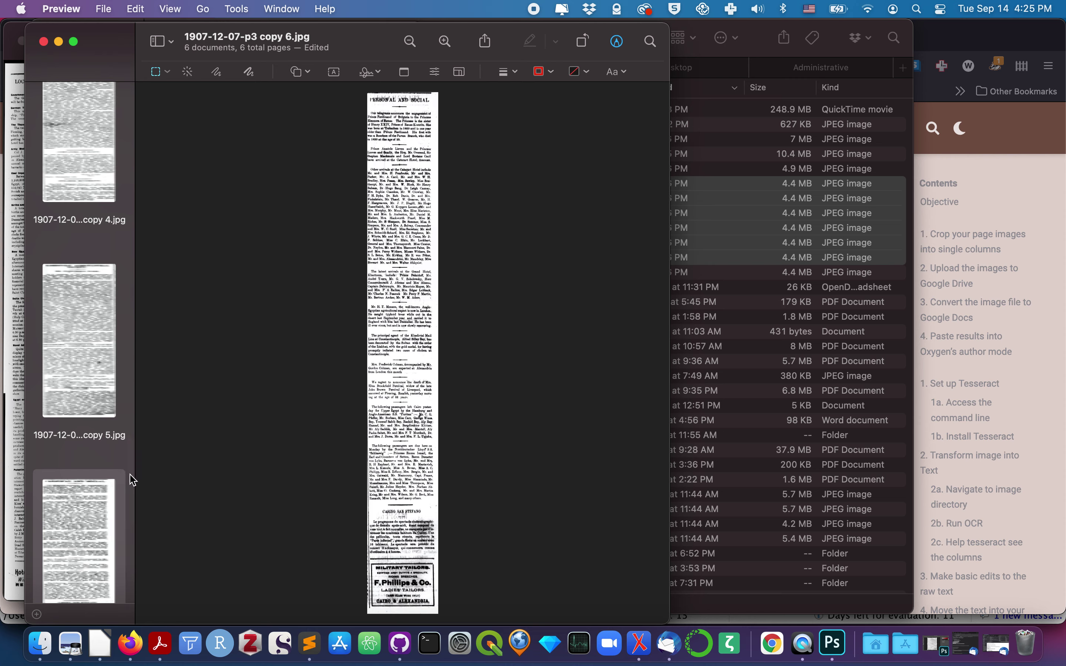
# - Save the cropped column images, going through the 1907-12-07-p3 copies one after another
pyautogui.click(79, 351)
pyautogui.press('super+s')
pyautogui.click(91, 171)
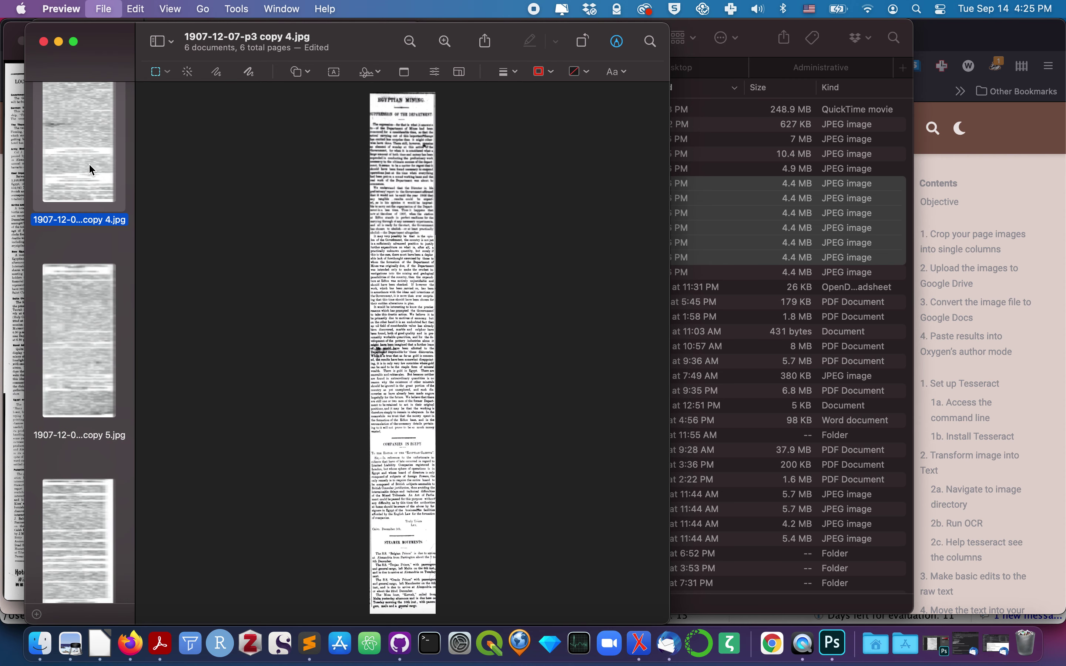
pyautogui.press('super+s')
pyautogui.scroll(10, 89, 164)
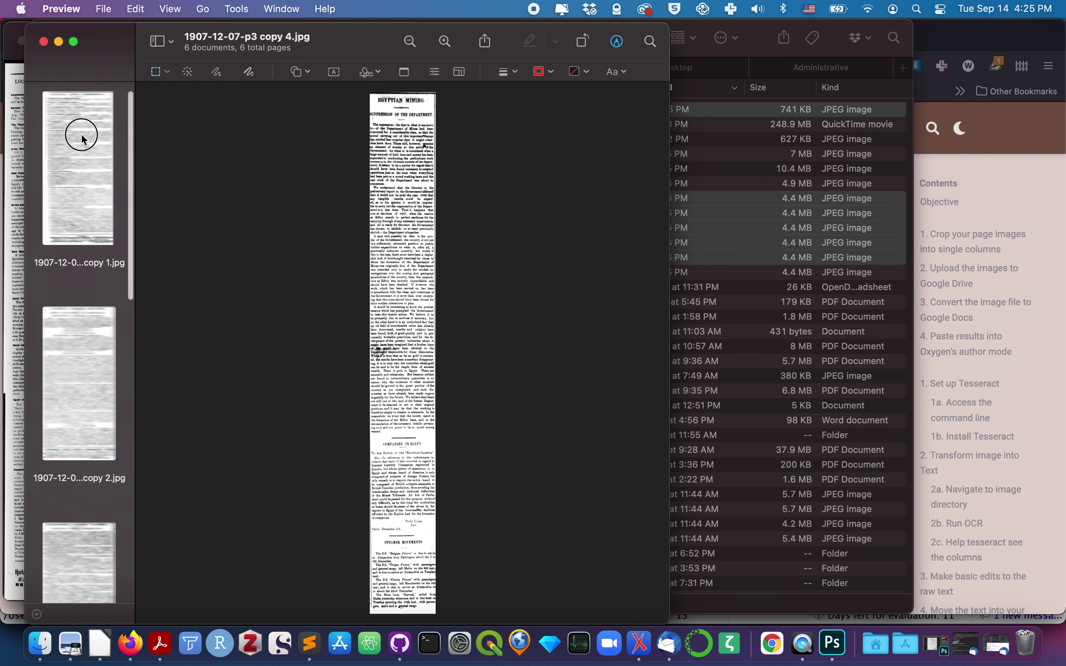
pyautogui.click(83, 139)
pyautogui.click(79, 334)
pyautogui.click(92, 563)
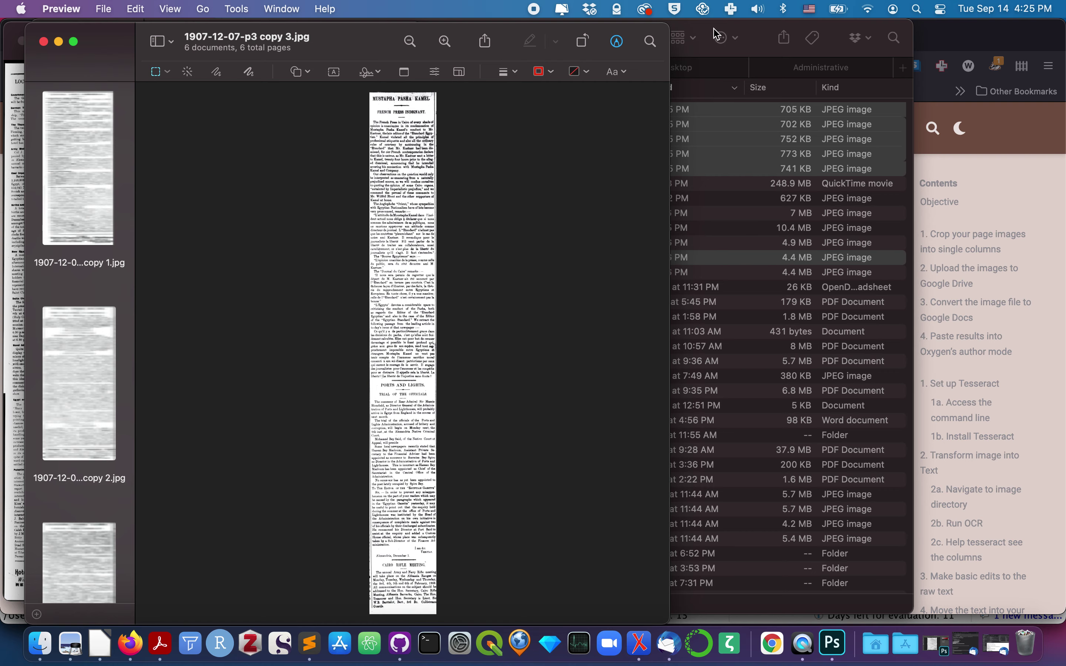
# - Switch to Google Drive in Firefox and upload the six cropped images, 1907-12-07-p3 copy 1.jpg through copy 6.jpg, from the Desktop
pyautogui.click(130, 643)
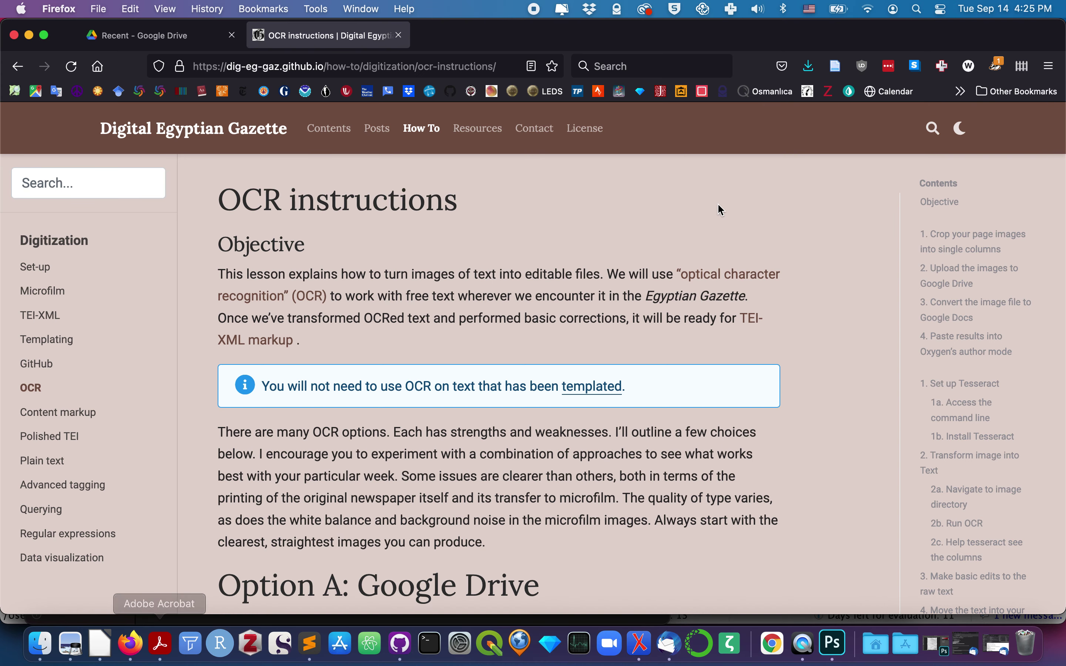
pyautogui.click(150, 37)
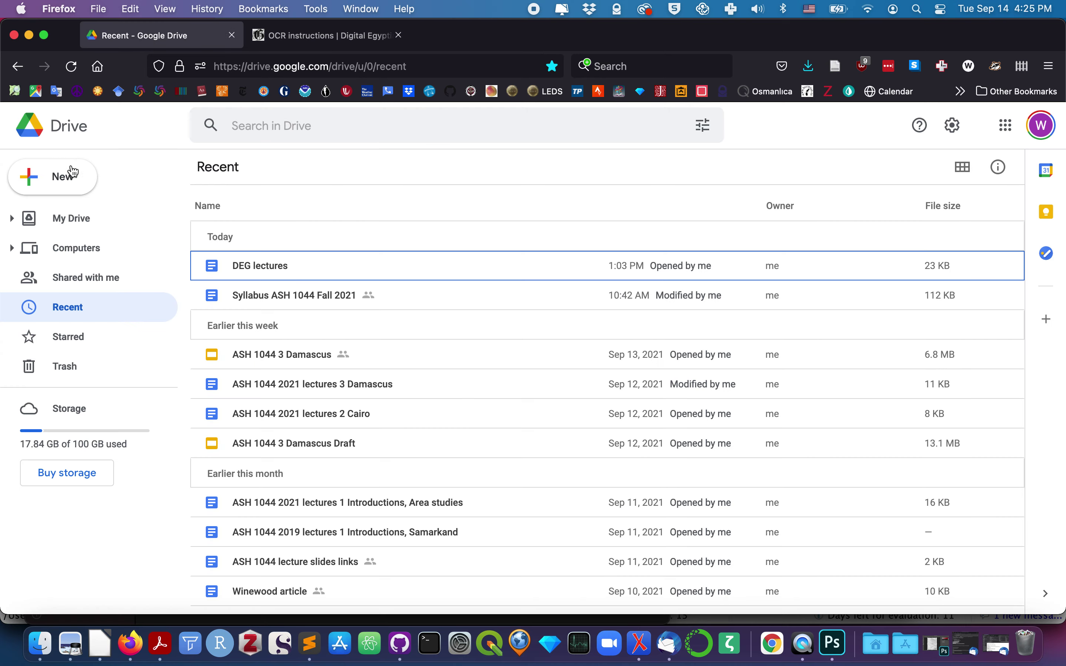
pyautogui.click(60, 181)
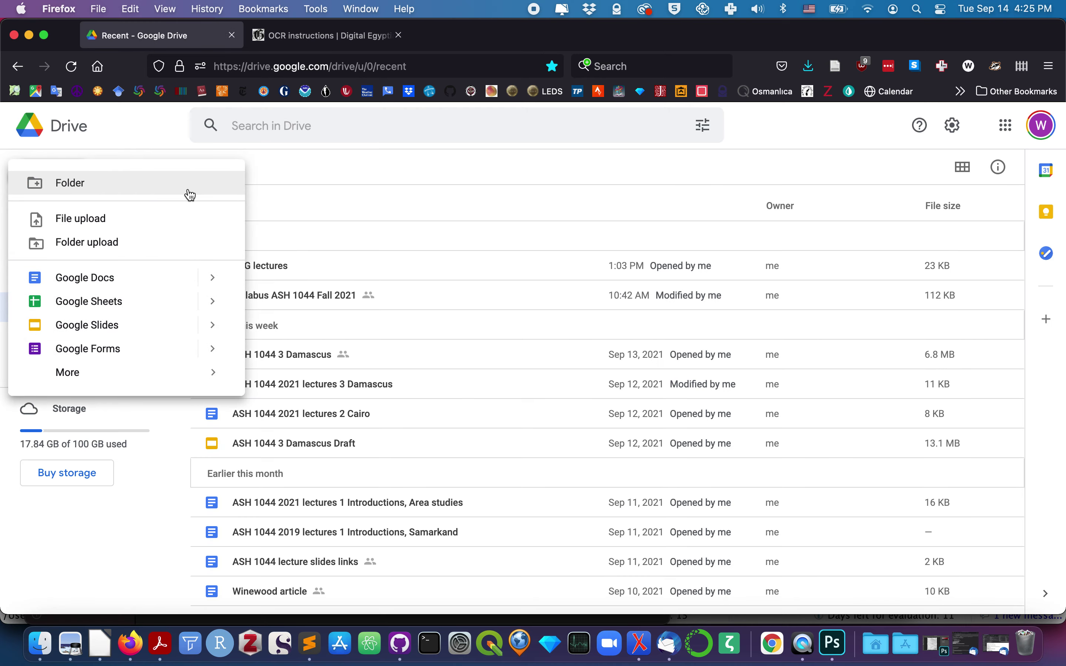
pyautogui.click(134, 224)
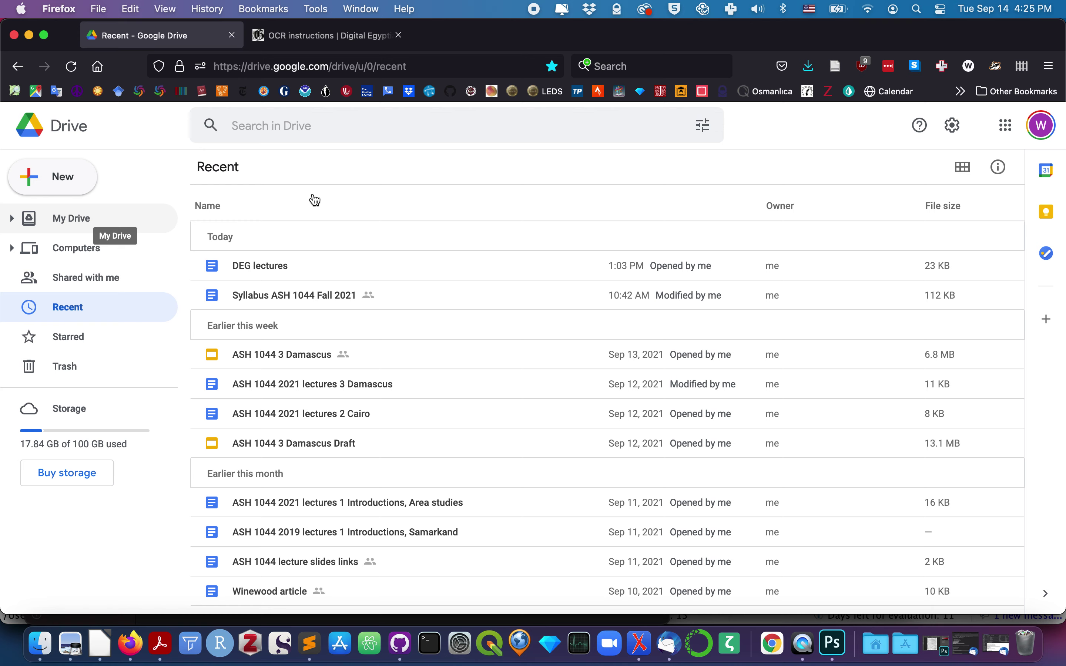
pyautogui.scroll(-5, 375, 300)
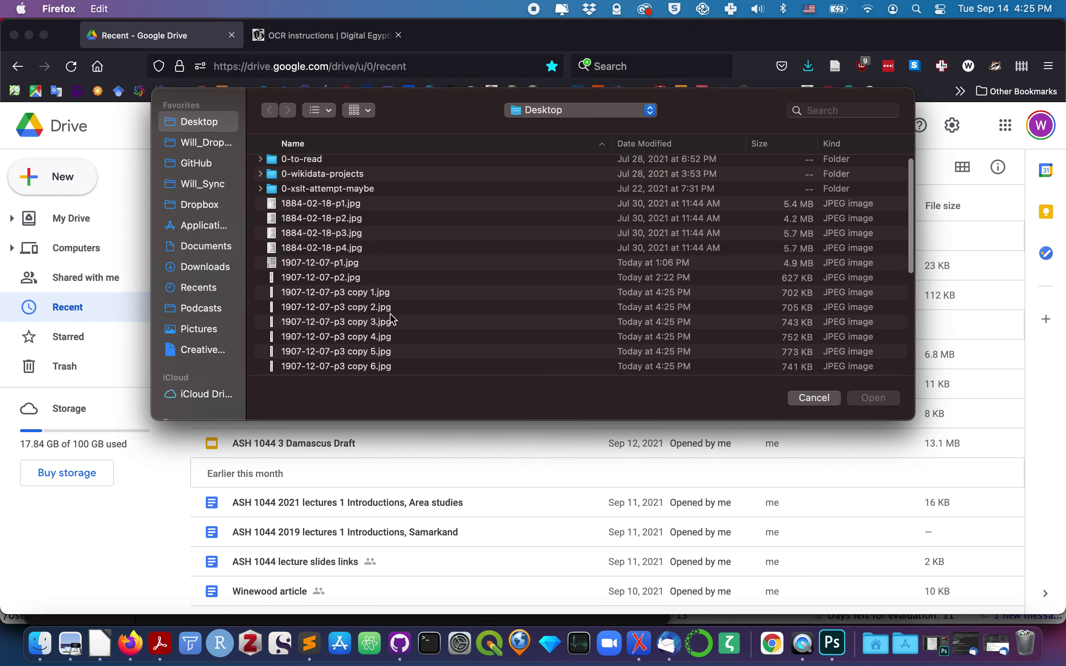
pyautogui.click(375, 219)
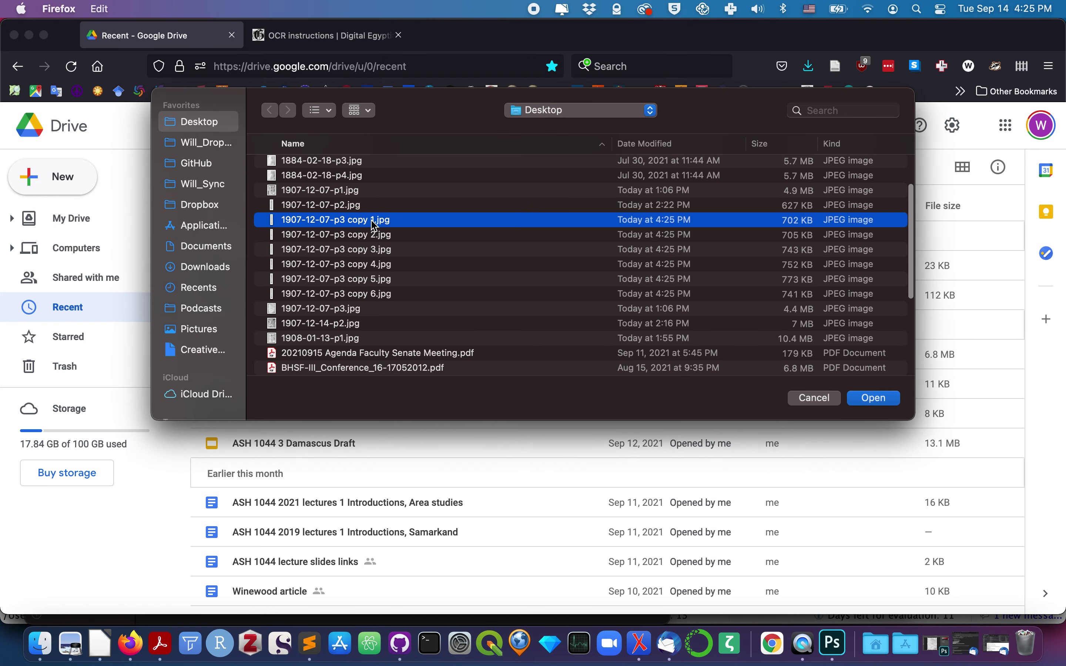
pyautogui.keyDown('shift'); pyautogui.click(374, 294); pyautogui.keyUp('shift')
pyautogui.click(888, 398)
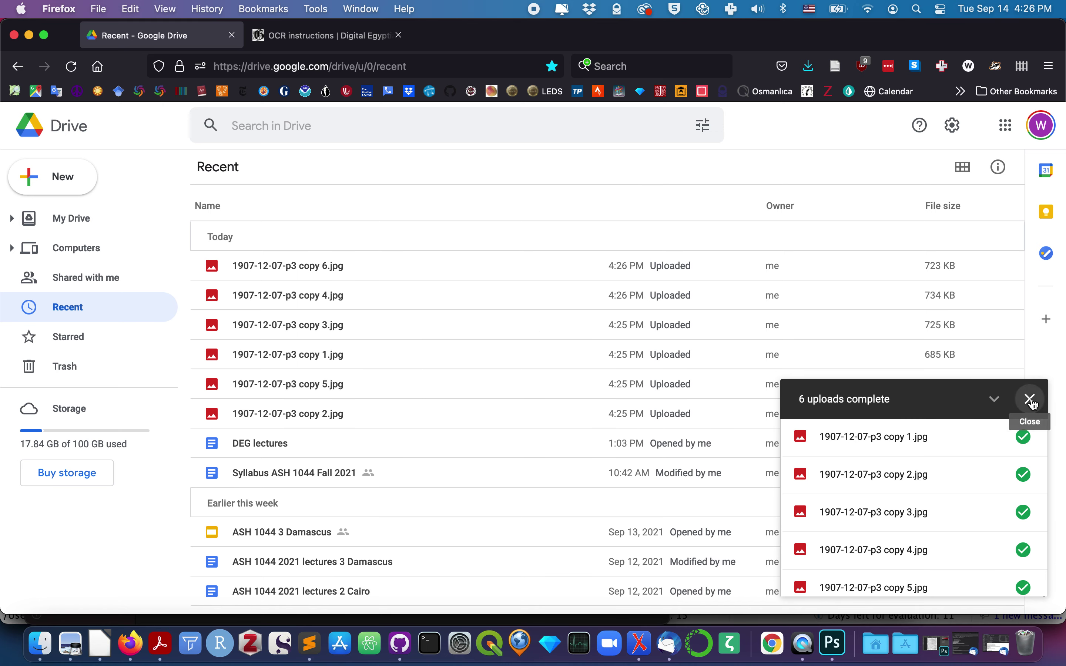
pyautogui.click(1031, 400)
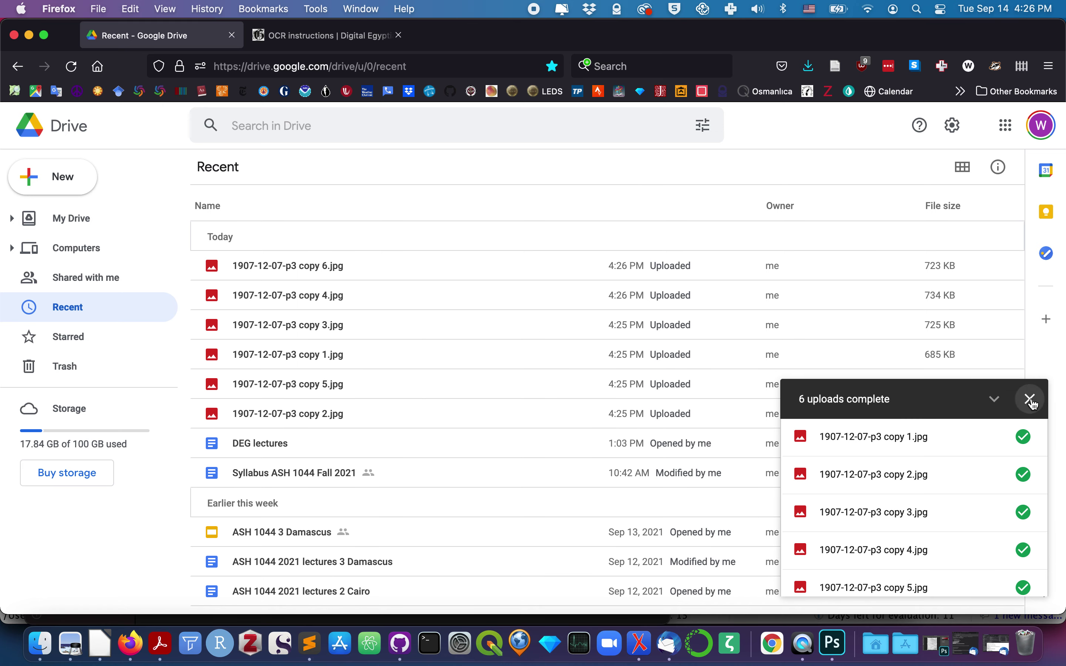
# - Convert the uploaded 1907-12-07-p3 copy 1.jpg to text by opening it with Google Docs
pyautogui.click(271, 351)
pyautogui.rightClick(271, 351)
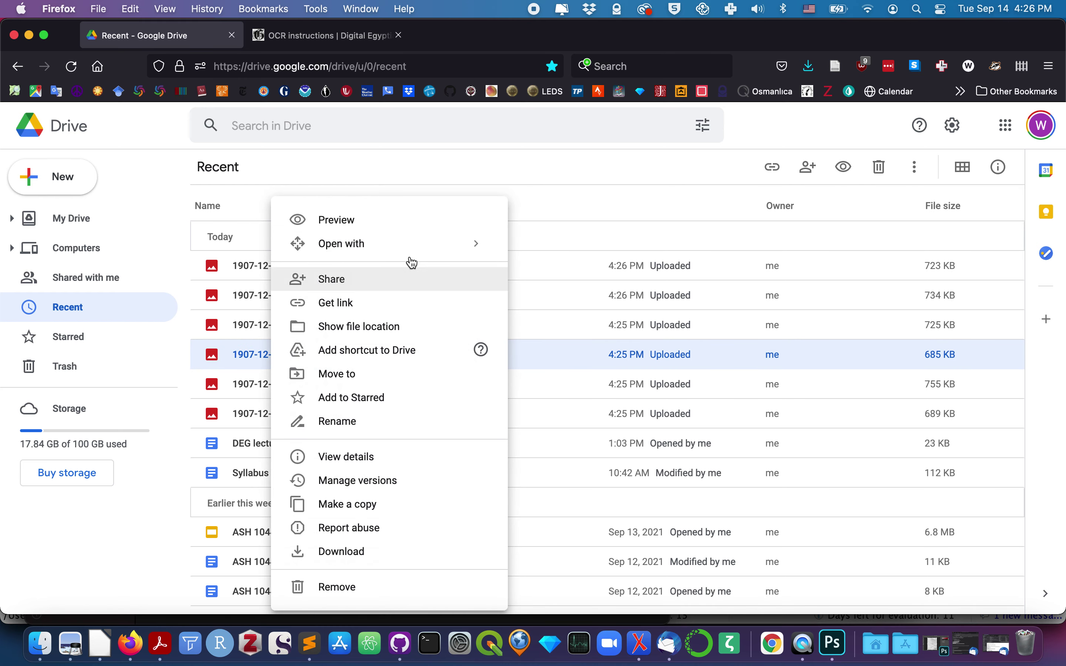
pyautogui.moveTo(419, 243)
pyautogui.click(583, 250)
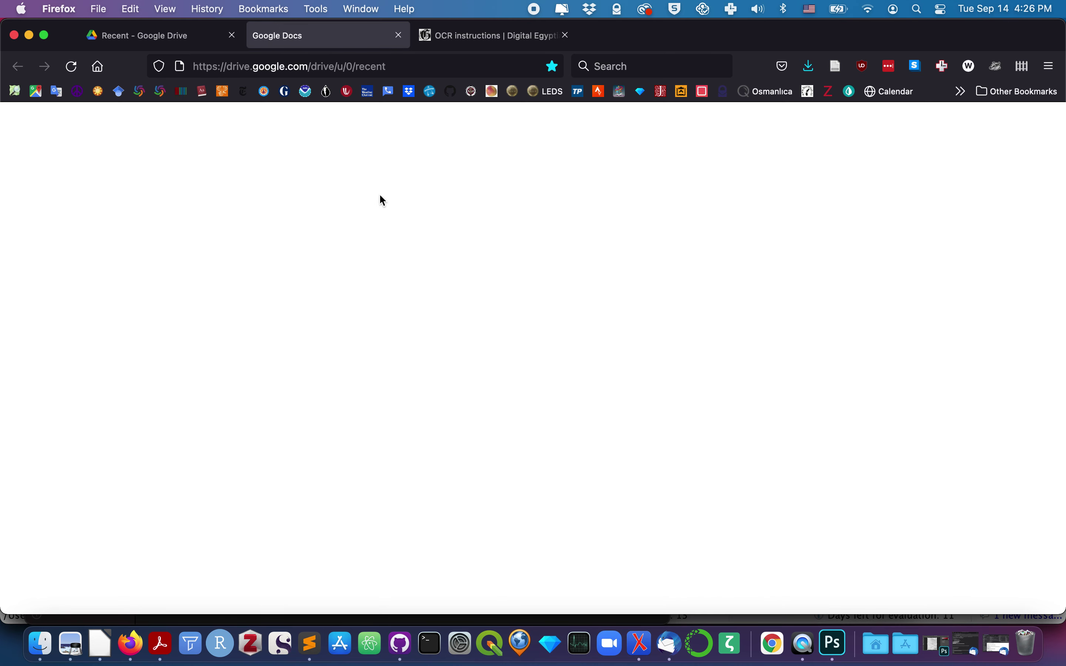
# - Return to the Drive file list and open 1907-12-07-p3 copy 2.jpg with Google Docs for text conversion
pyautogui.click(162, 35)
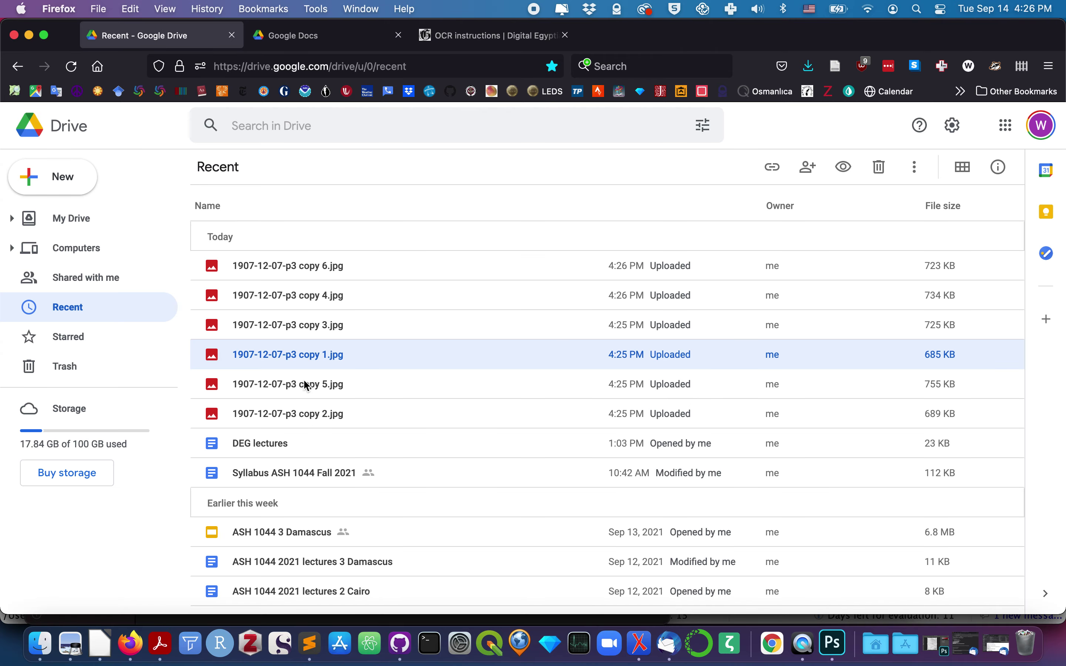
pyautogui.click(302, 416)
pyautogui.rightClick(302, 417)
pyautogui.moveTo(423, 245)
pyautogui.click(588, 255)
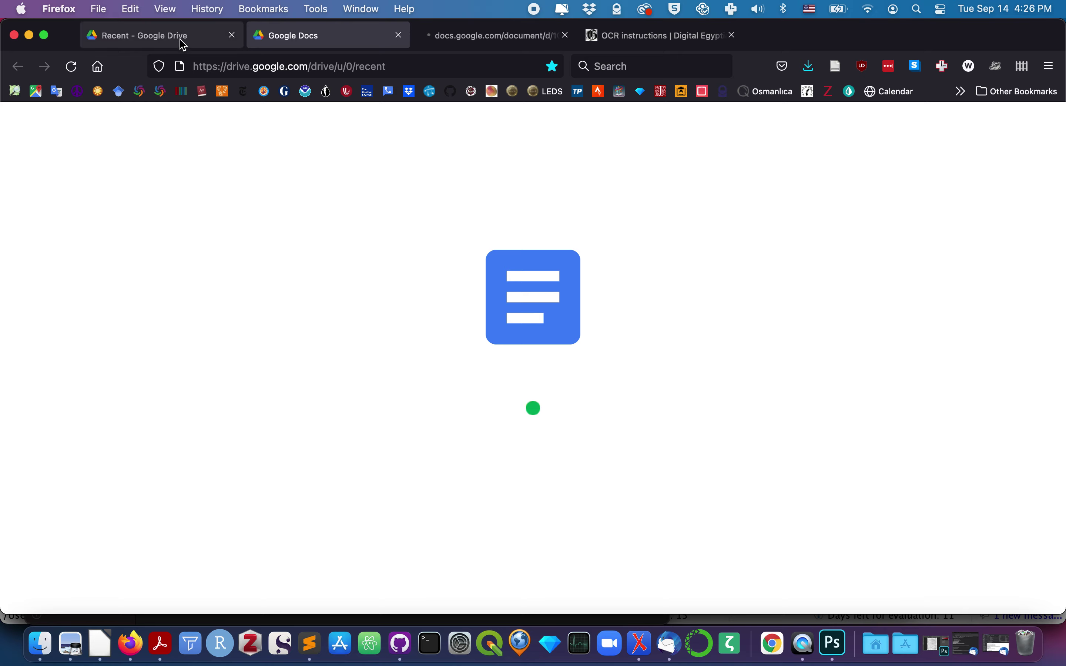
# - Return to the Drive file list and open 1907-12-07-p3 copy 3.jpg with Google Docs for text conversion
pyautogui.click(179, 39)
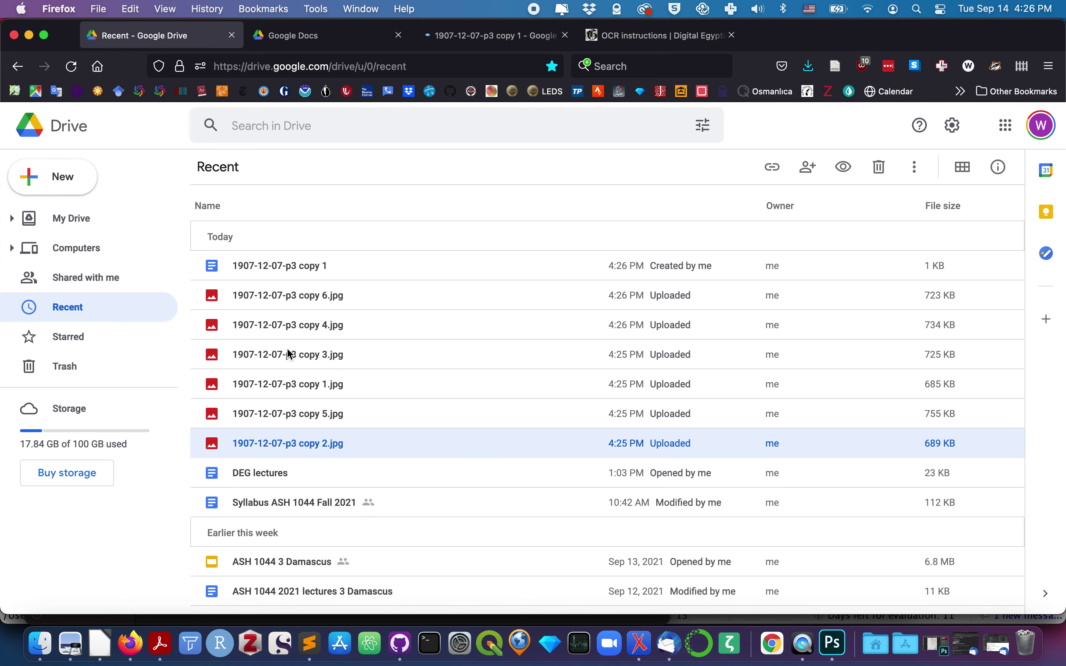
pyautogui.rightClick(291, 355)
pyautogui.moveTo(434, 245)
pyautogui.click(572, 254)
# - Return to the Drive file list and open 1907-12-07-p3 copy 4.jpg with Google Docs for text conversion
pyautogui.click(176, 36)
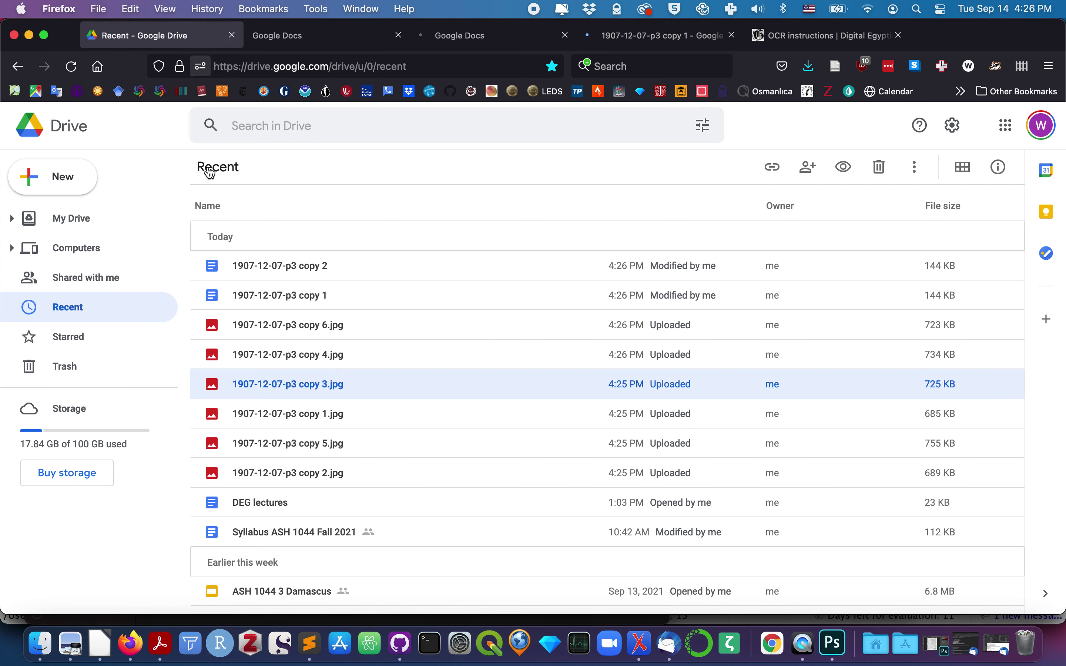
pyautogui.rightClick(302, 355)
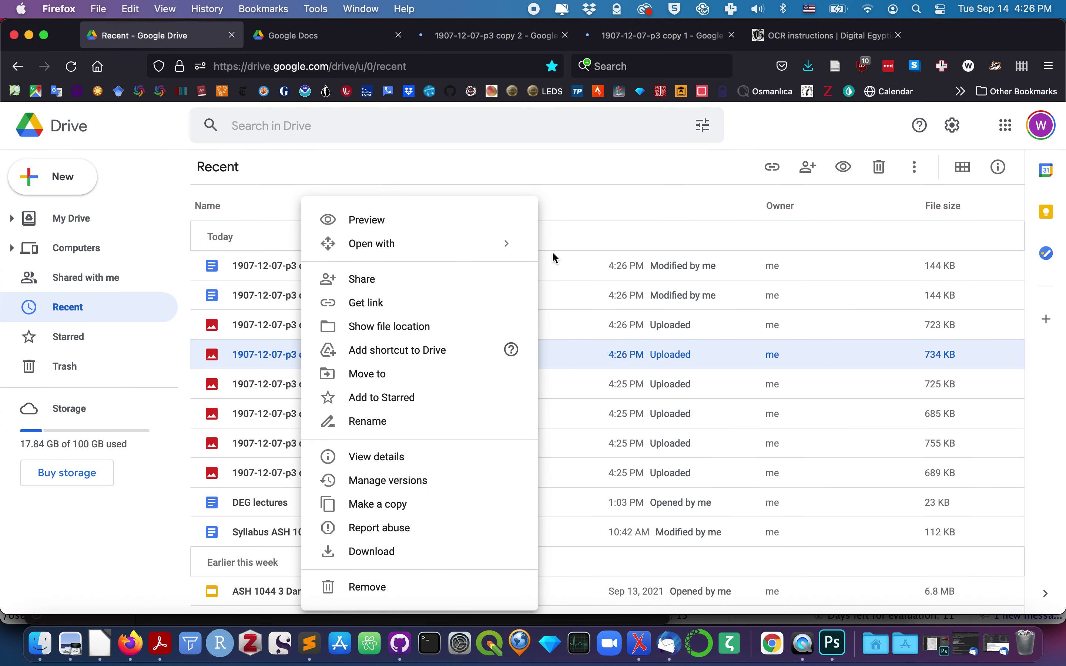
pyautogui.moveTo(514, 245)
pyautogui.click(586, 256)
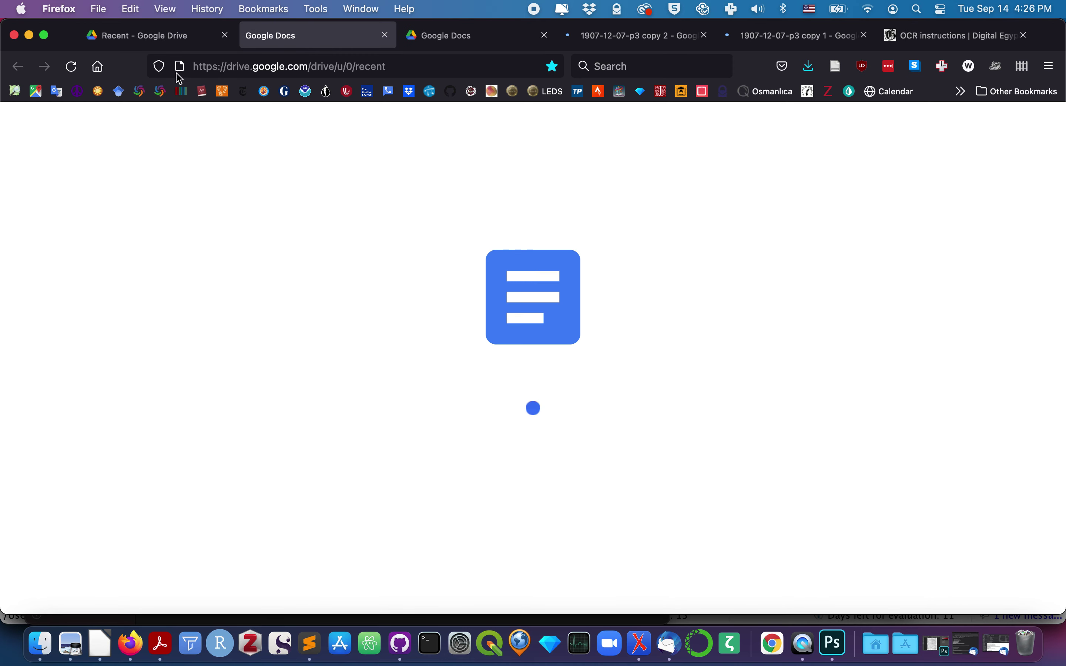
# - Return to the Drive file list and open 1907-12-07-p3 copy 5.jpg with Google Docs for text conversion
pyautogui.click(183, 33)
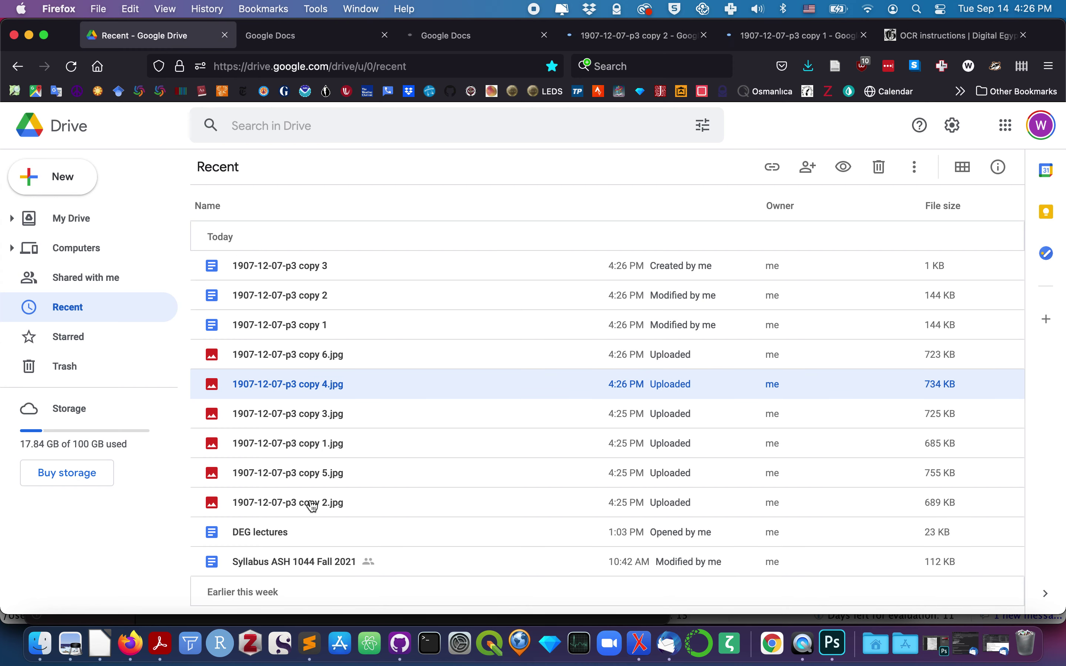
pyautogui.rightClick(312, 481)
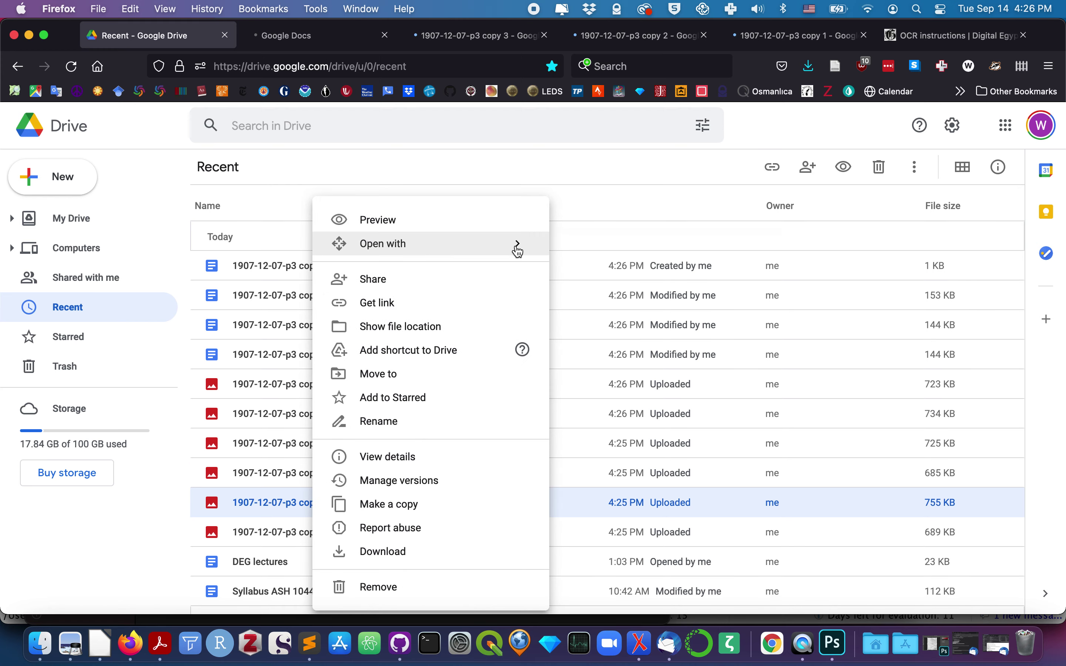
pyautogui.moveTo(529, 251)
pyautogui.click(612, 256)
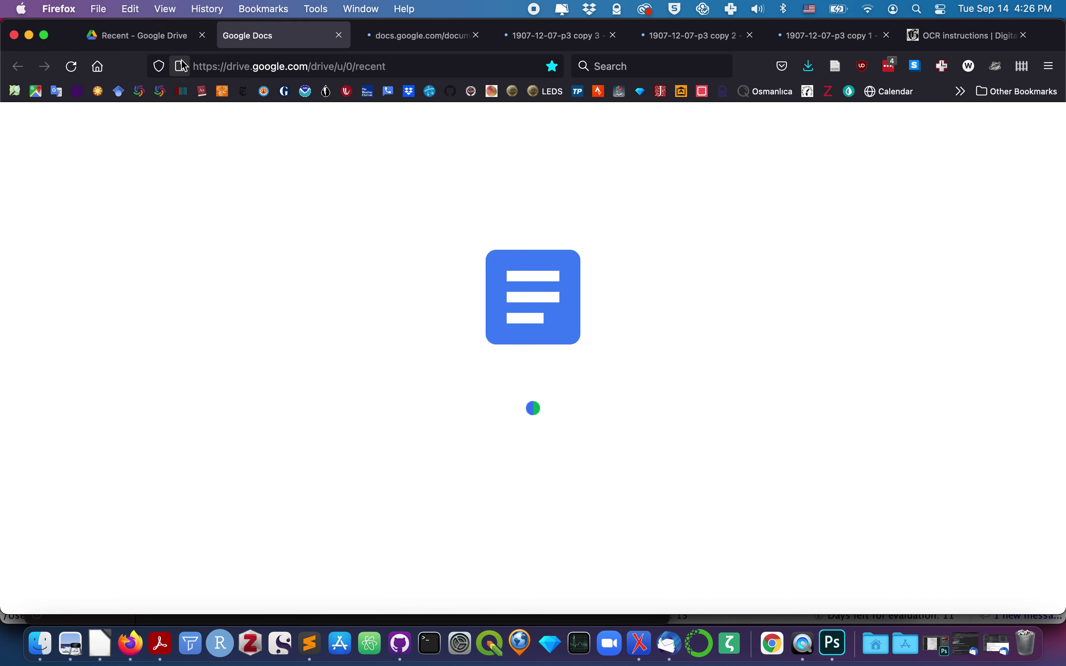
# - Return to the Drive file list and open 1907-12-07-p3 copy 6.jpg with Google Docs for text conversion
pyautogui.click(170, 35)
pyautogui.rightClick(296, 382)
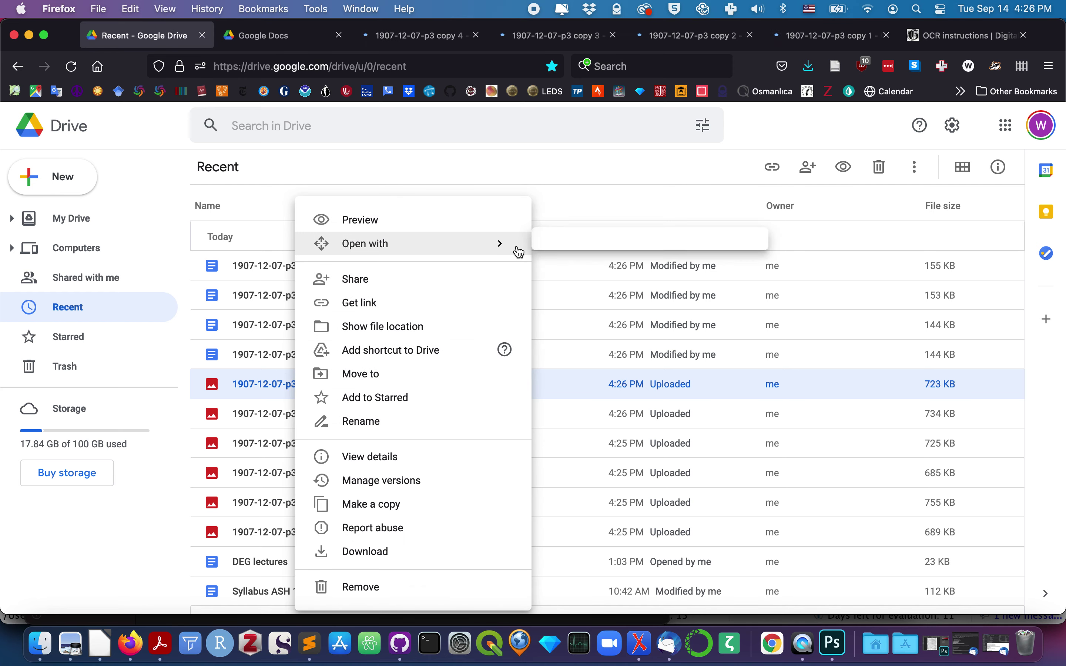
pyautogui.click(541, 253)
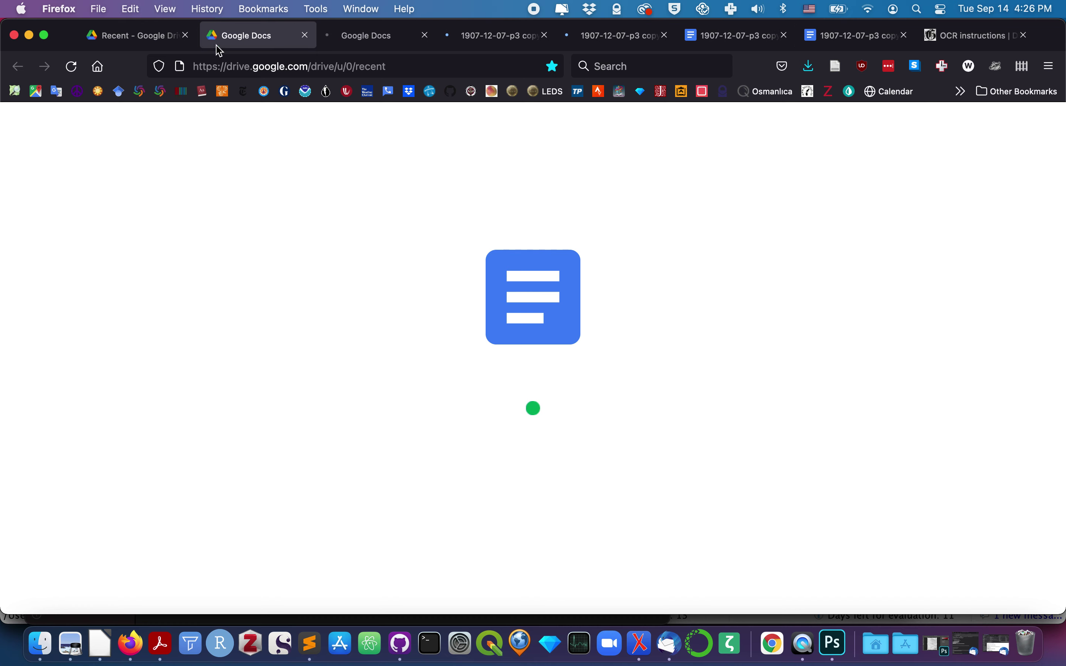
# - Go to the converted 1907-12-07-p3 copy 1 document and examine its column image and the recognised text below it through the last page
pyautogui.click(136, 41)
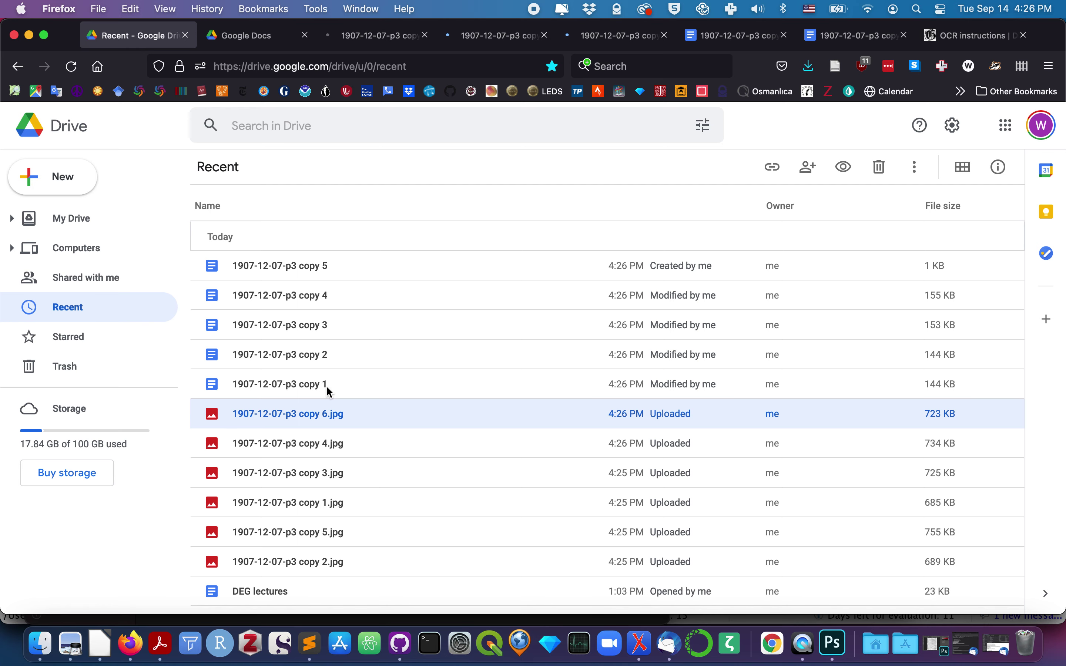
pyautogui.click(870, 39)
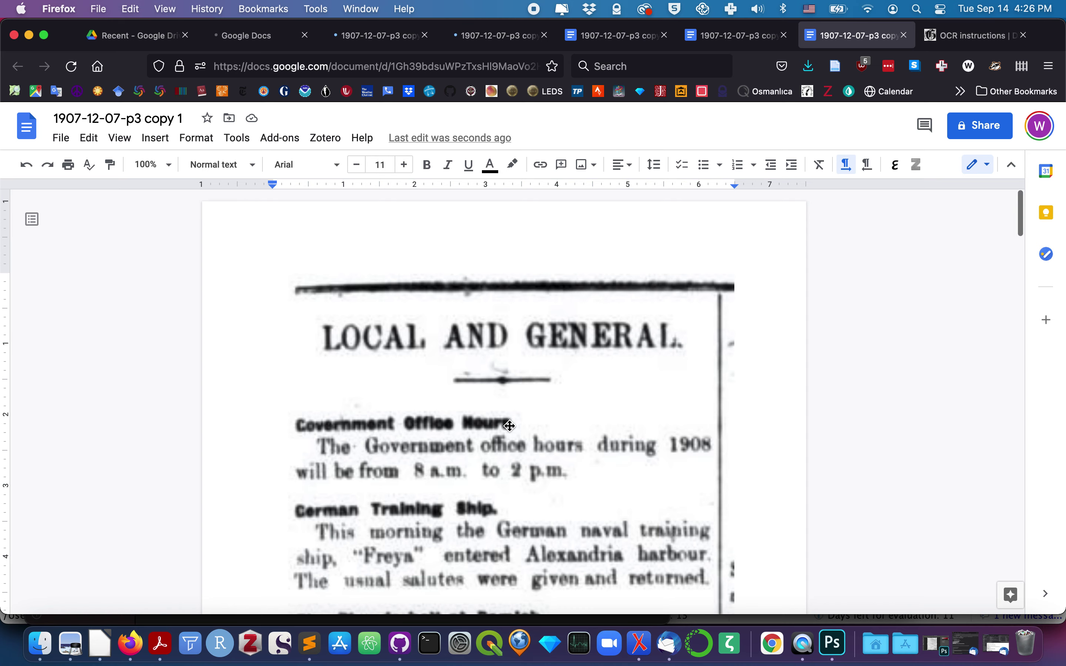
pyautogui.scroll(-10, 510, 426)
pyautogui.scroll(10, 535, 345)
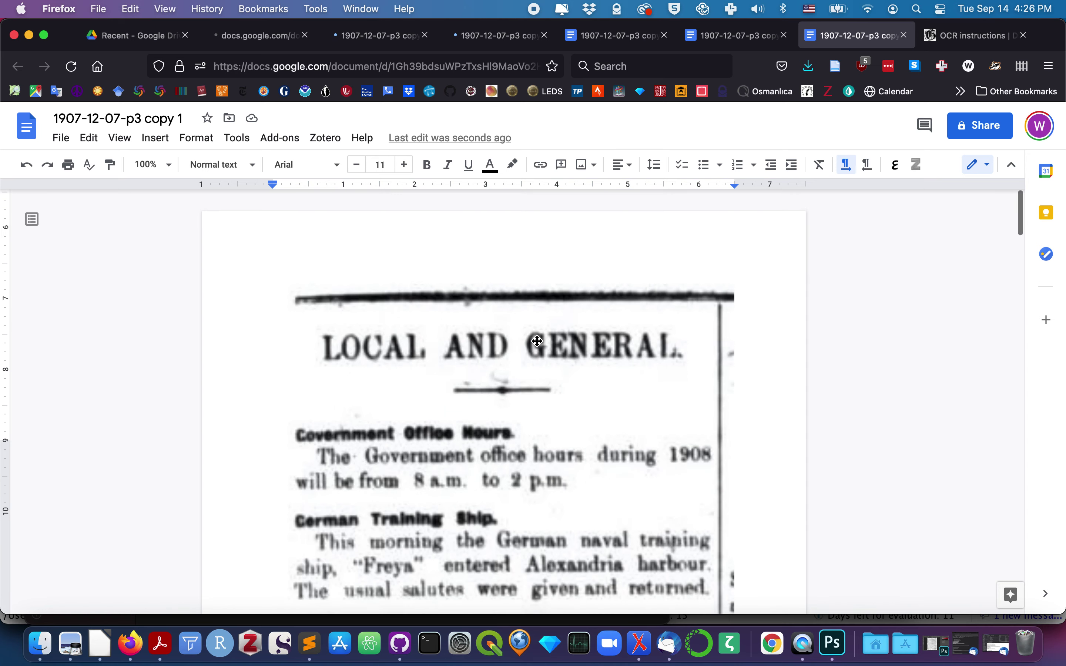
pyautogui.scroll(-20, 537, 342)
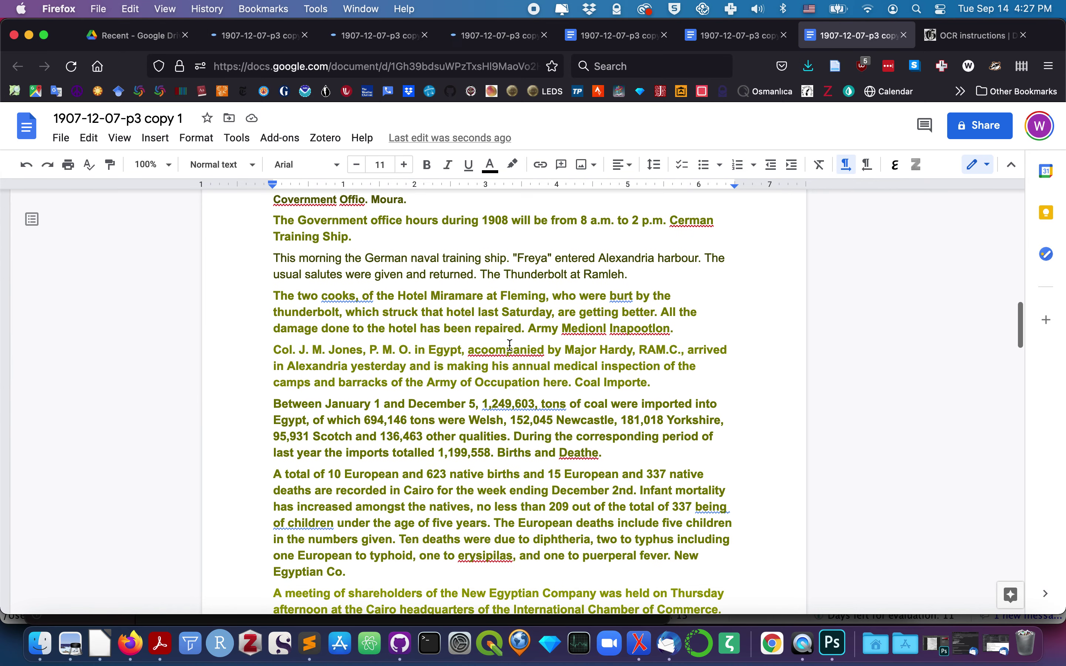
pyautogui.scroll(6, 412, 395)
pyautogui.scroll(-12, 412, 396)
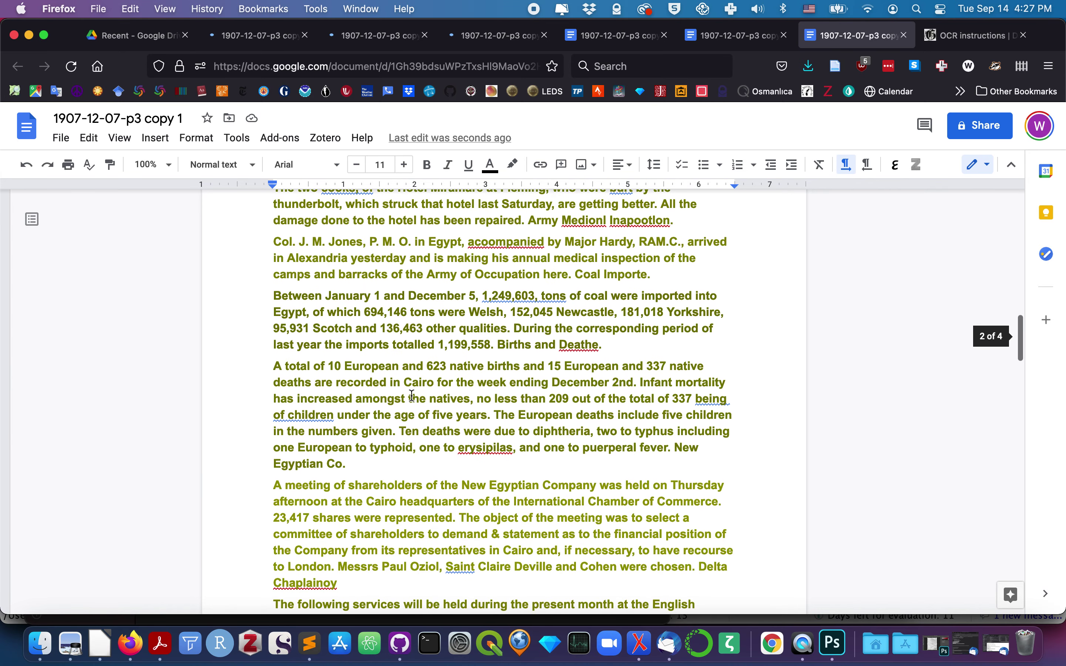
pyautogui.scroll(-20, 412, 395)
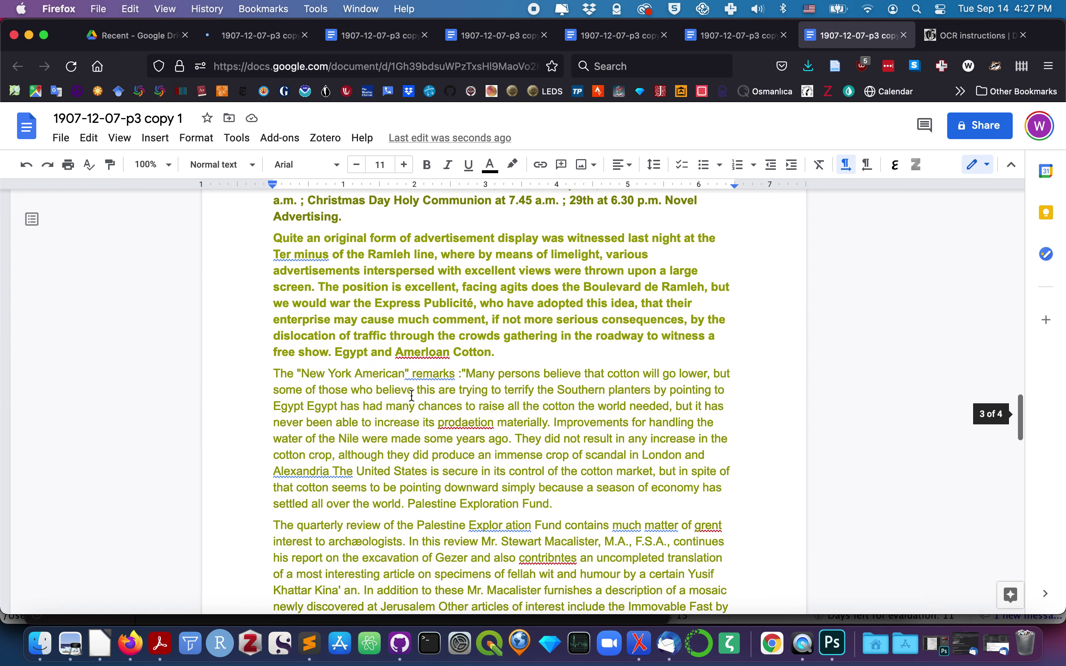
pyautogui.scroll(-15, 411, 395)
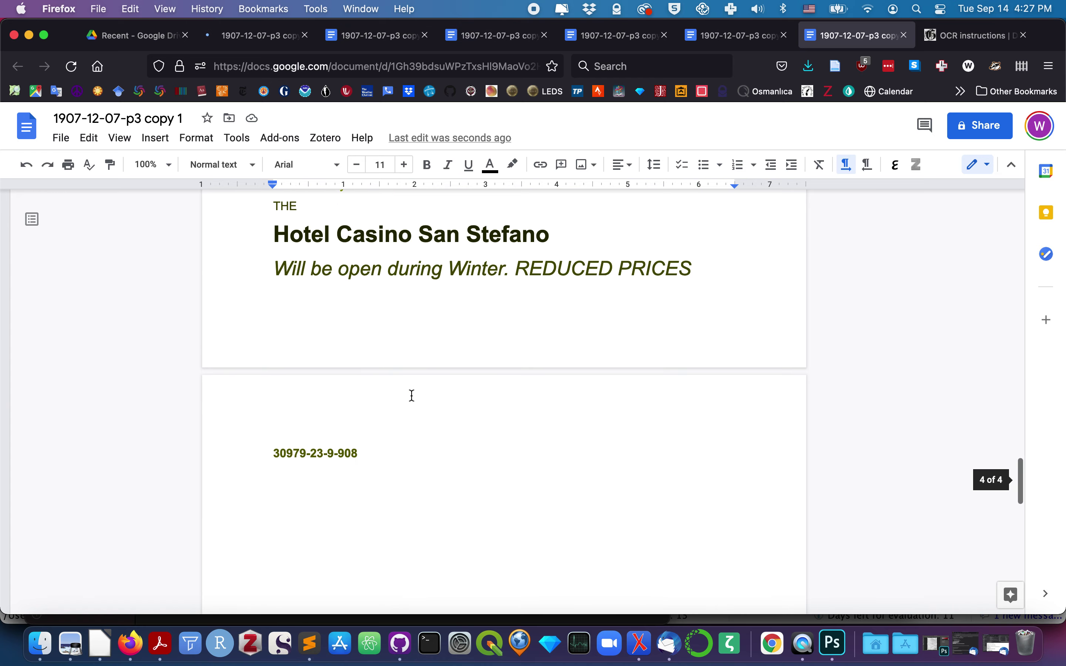
pyautogui.scroll(20, 412, 396)
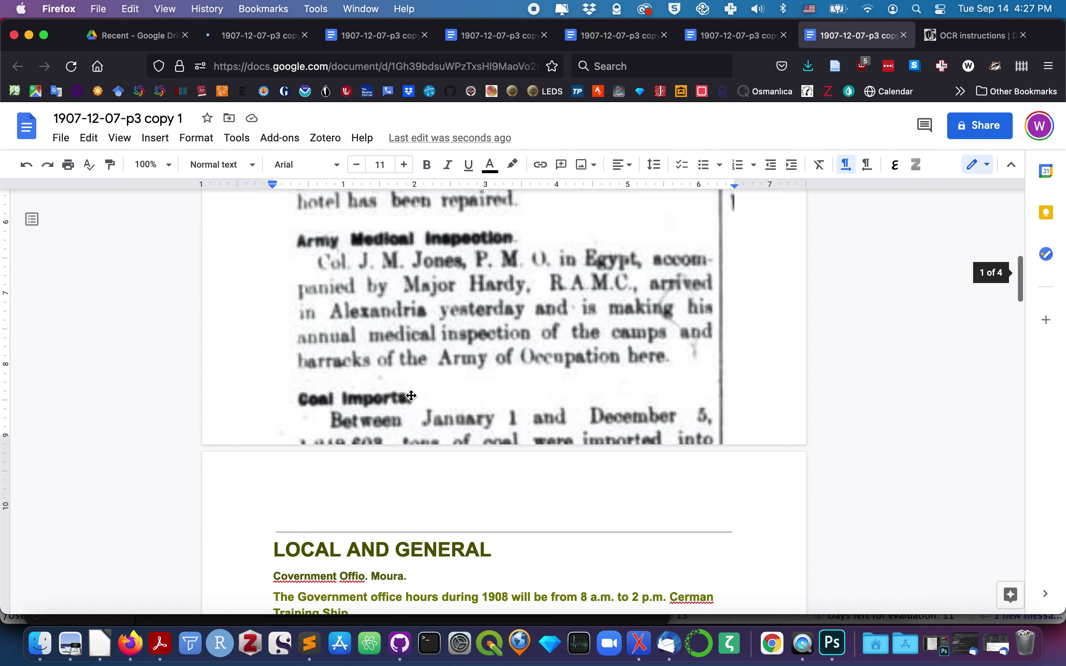
pyautogui.scroll(-1, 411, 396)
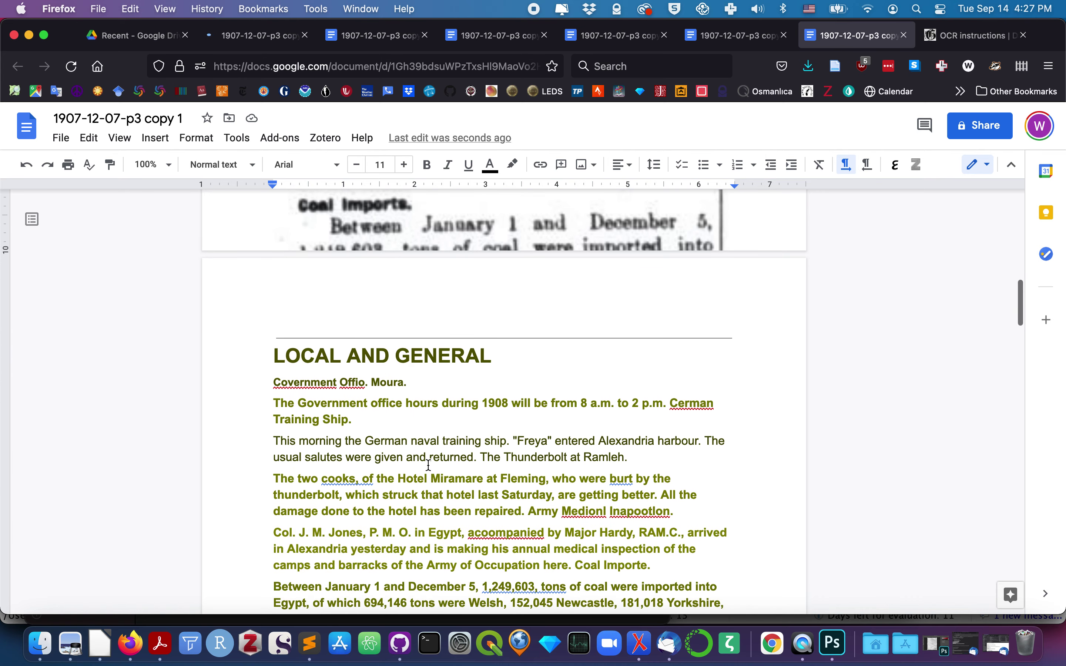
# - Copy the whole content of the 1907-12-07-p3 copy 1 document, paste it into the untitled file in Sublime Text, and review the pasted text
pyautogui.press('super+a')
pyautogui.click(415, 445)
pyautogui.press('super+a')
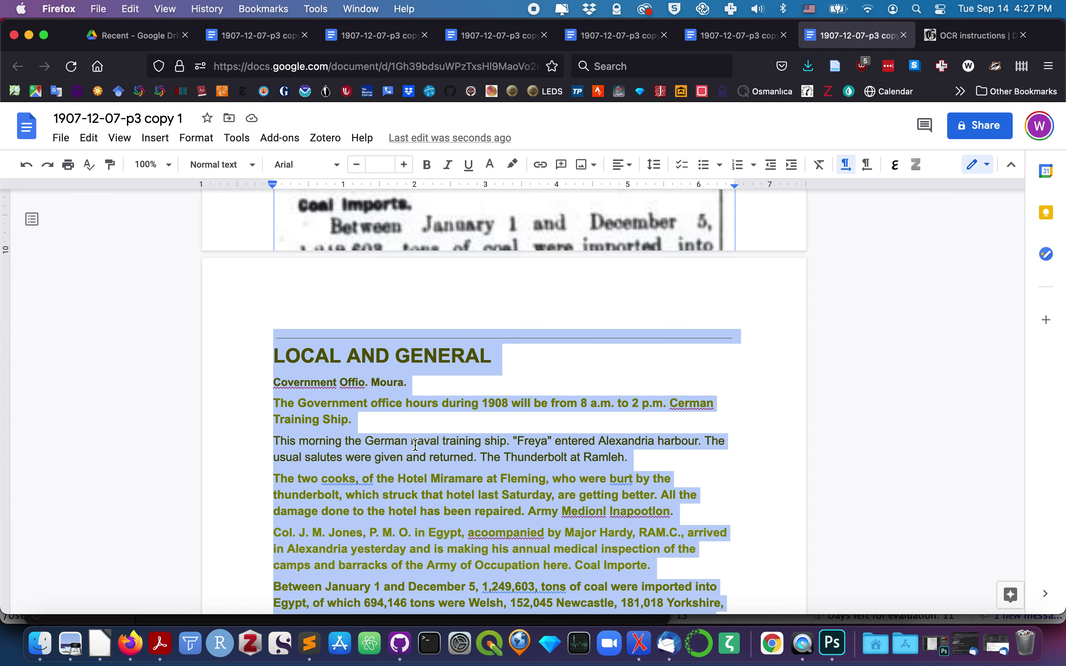
pyautogui.click(310, 643)
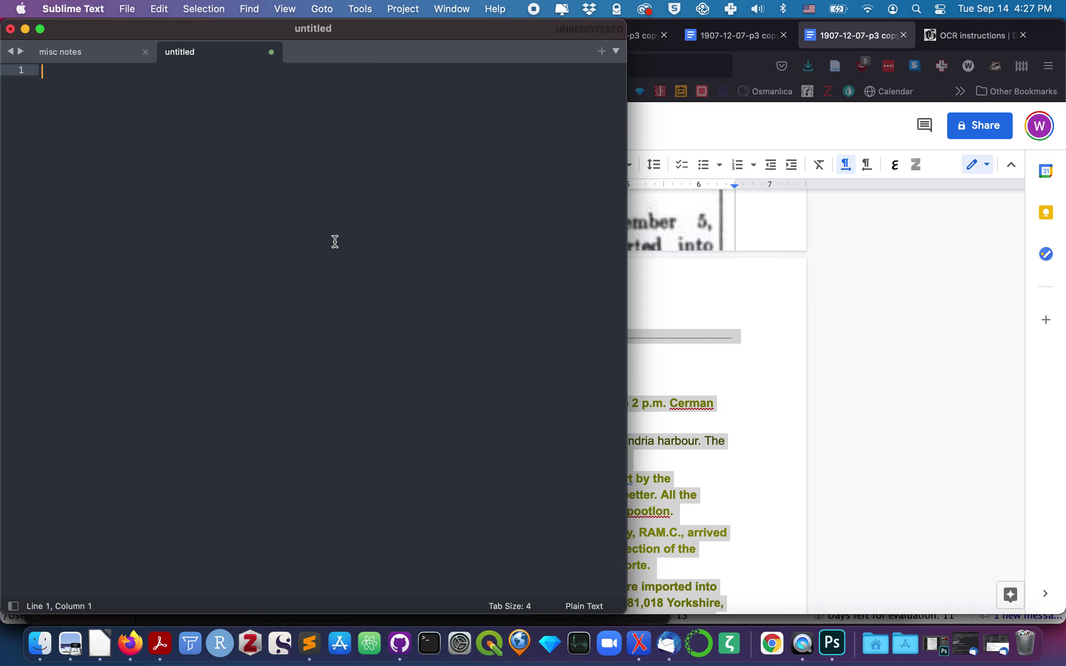
pyautogui.press('super+v')
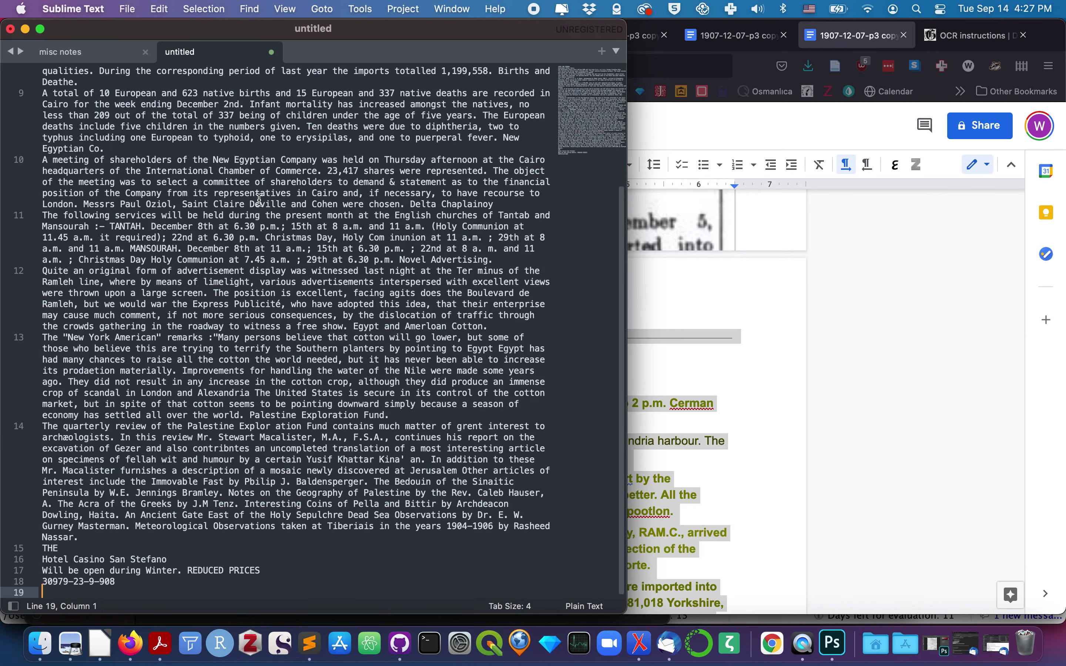
pyautogui.scroll(10, 256, 237)
pyautogui.scroll(-5, 257, 236)
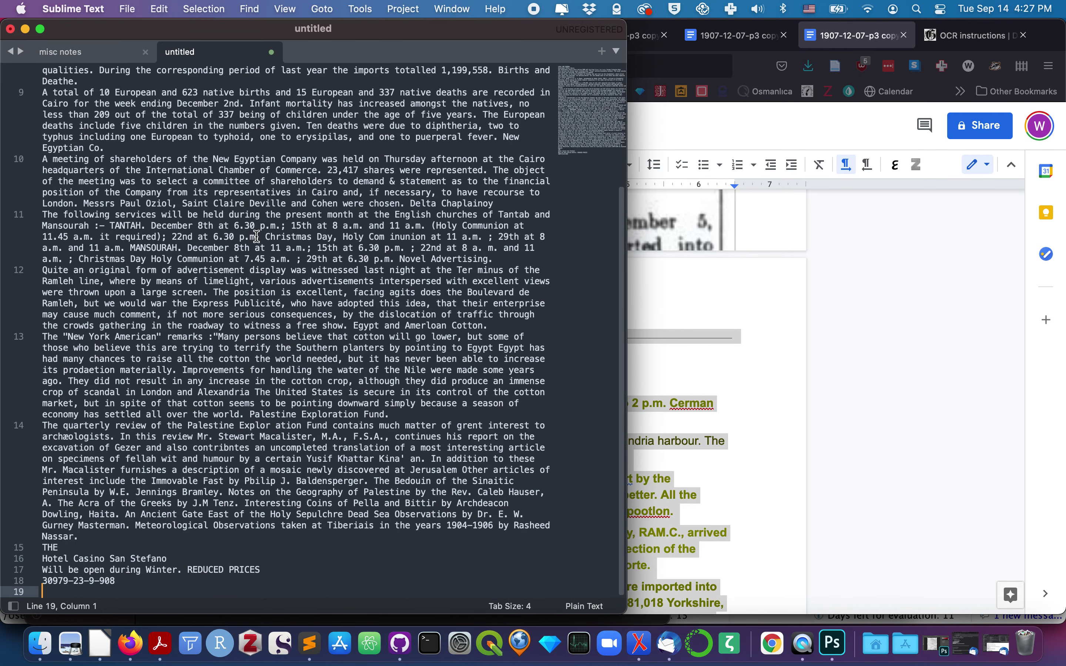
pyautogui.scroll(5, 257, 236)
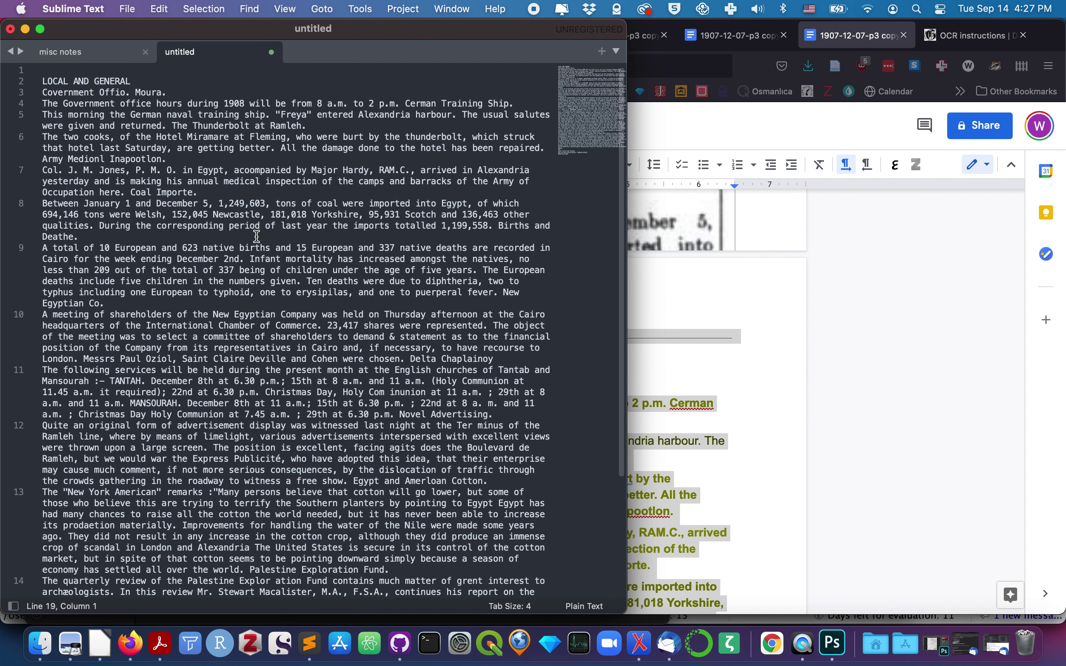
# - Copy all the recognised text in the untitled Sublime Text file and switch to 1907-12-07.xml in Oxygen XML Editor
pyautogui.press('super+a')
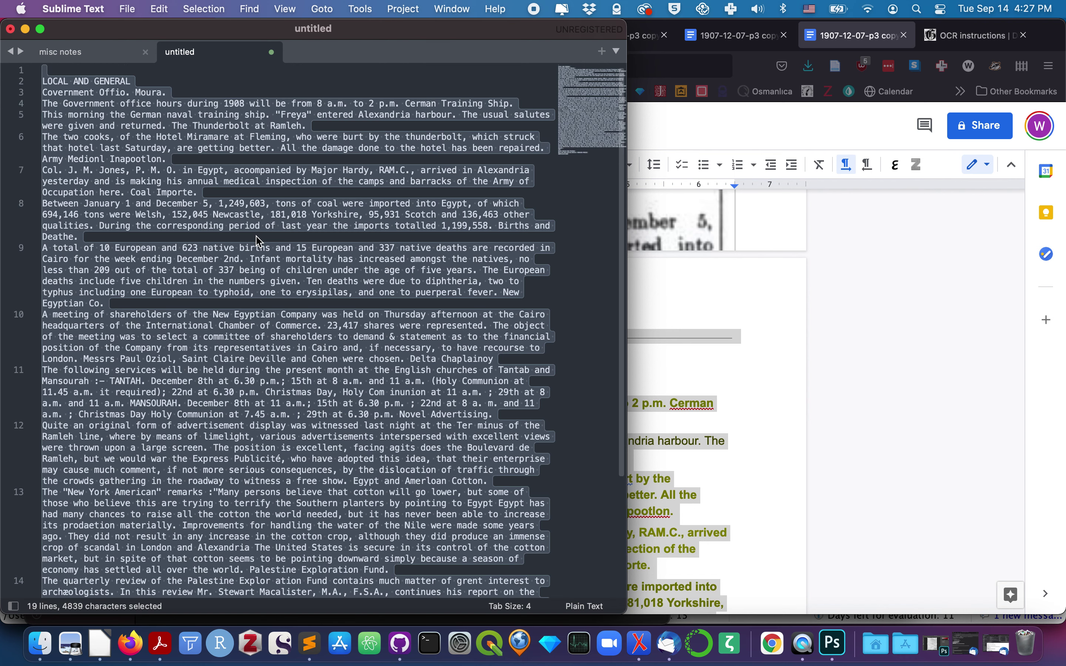
pyautogui.press('super+c')
pyautogui.click(641, 645)
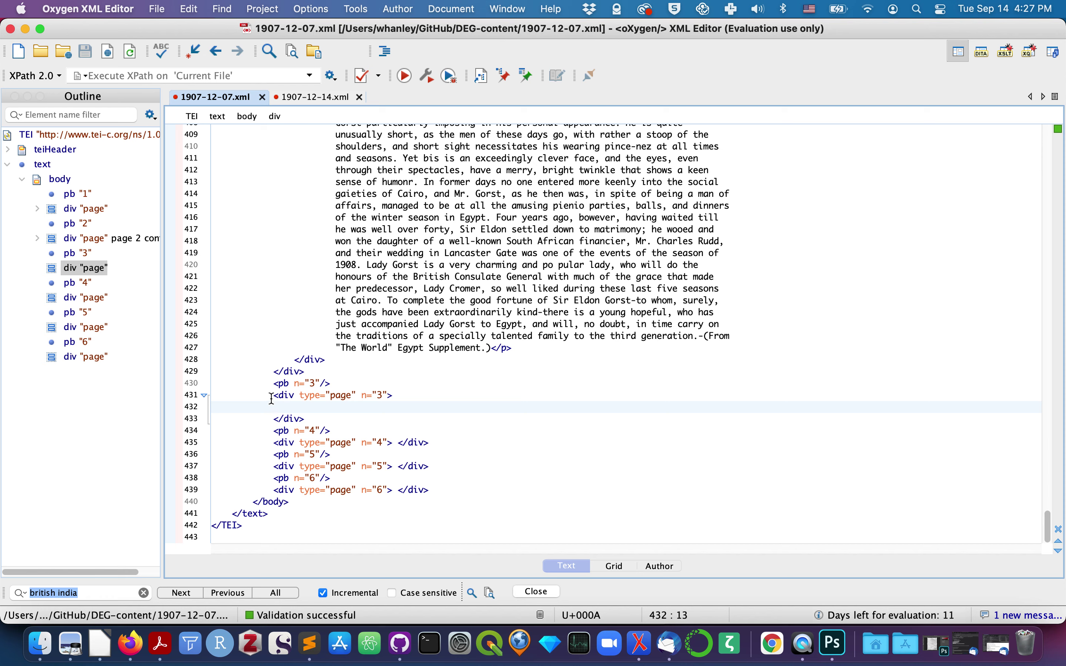
# - Insert a column beginning element <cb n="1"/> inside the empty page 3 div
pyautogui.moveTo(274, 395); pyautogui.dragTo(322, 420)
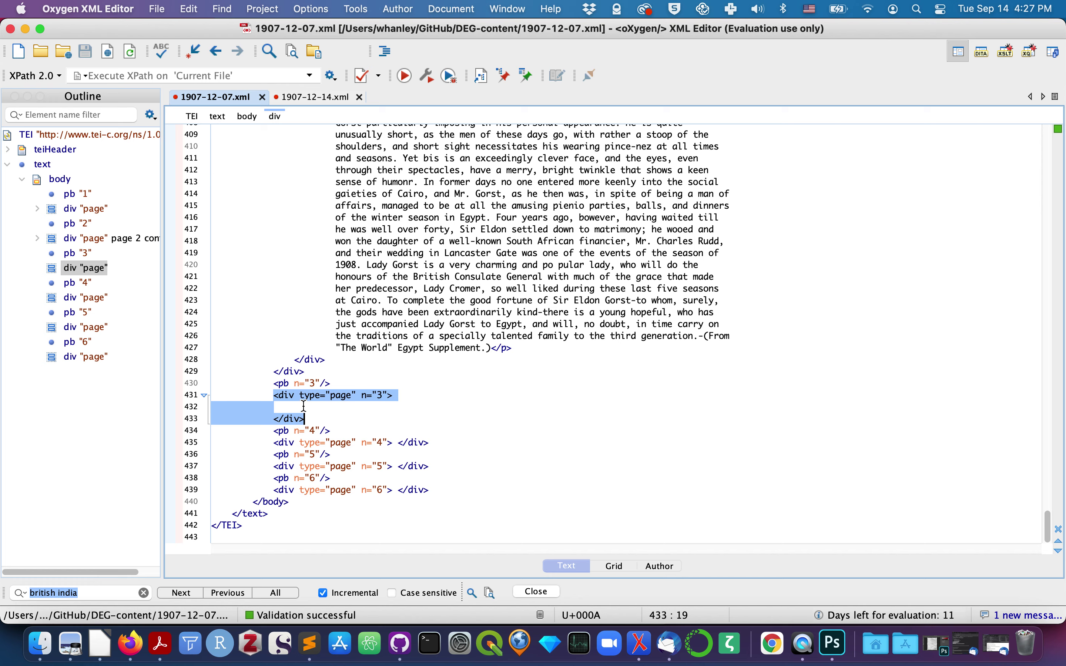
pyautogui.click(304, 405)
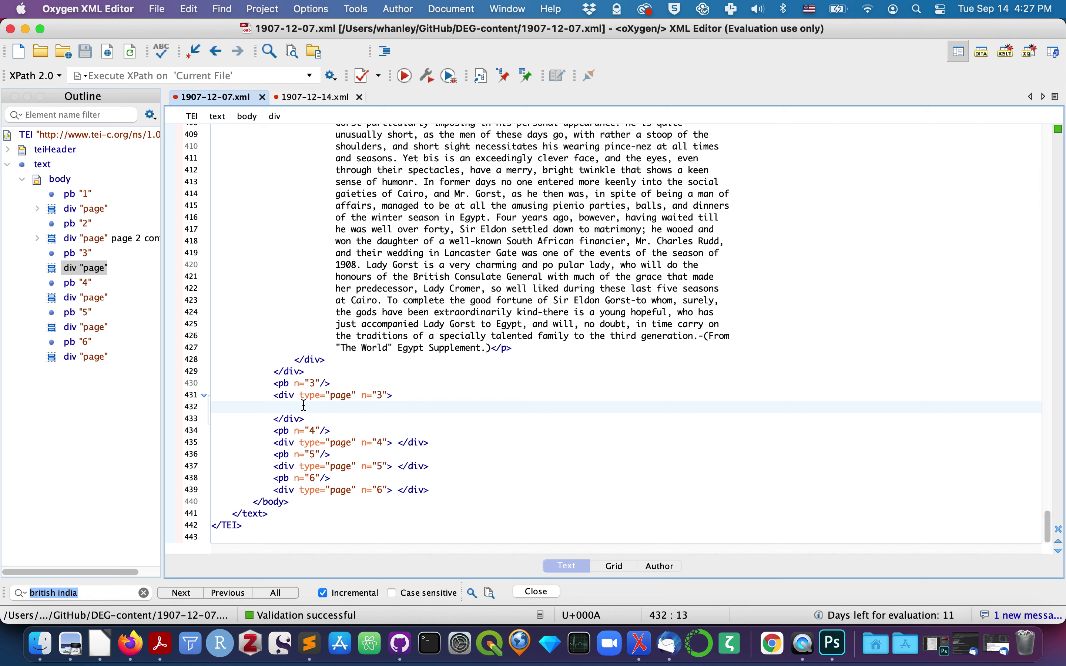
pyautogui.write('<c')
pyautogui.press('Return')
pyautogui.write('n/>')
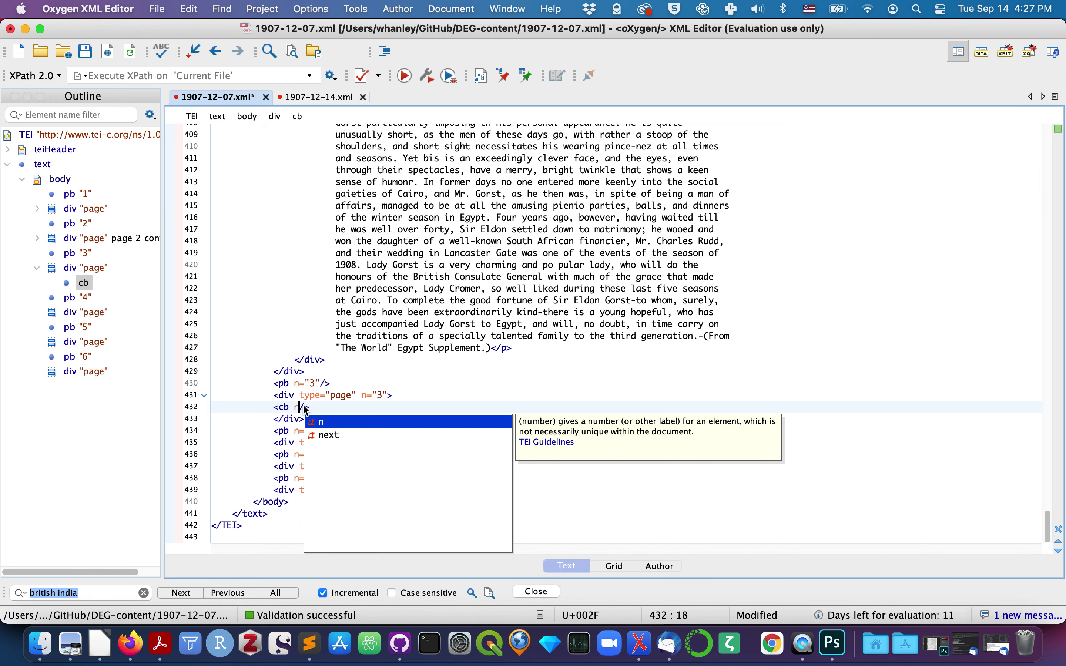
pyautogui.press('Return')
pyautogui.write('1')
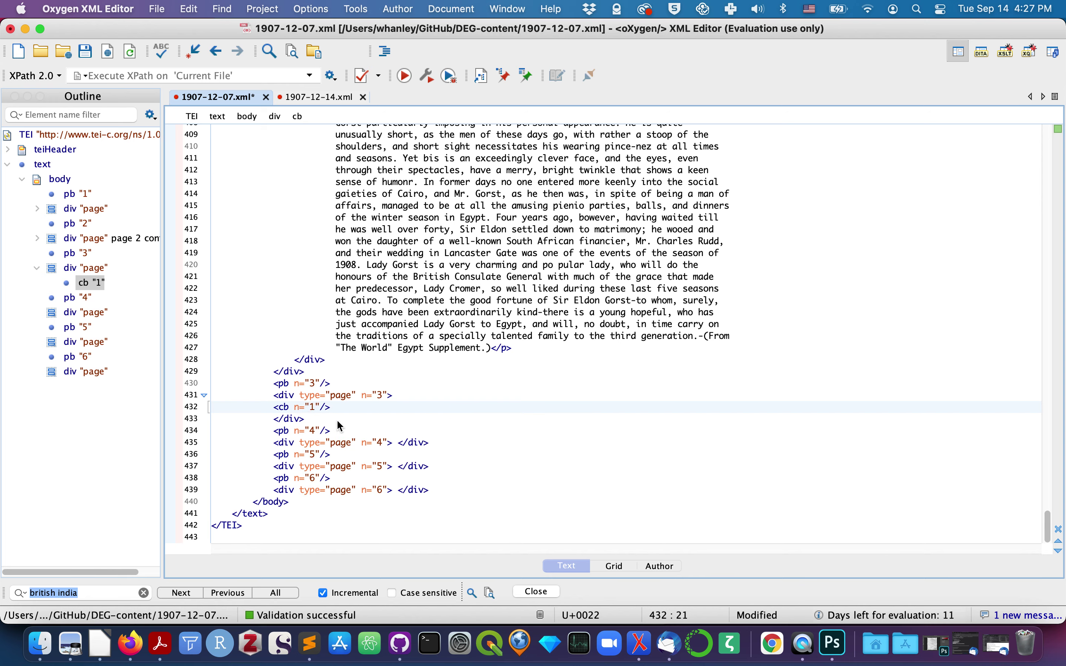
pyautogui.click(344, 405)
# - Add <cb n="2"/> on a new line below the first column beginning in the page 3 div
pyautogui.press('Return')
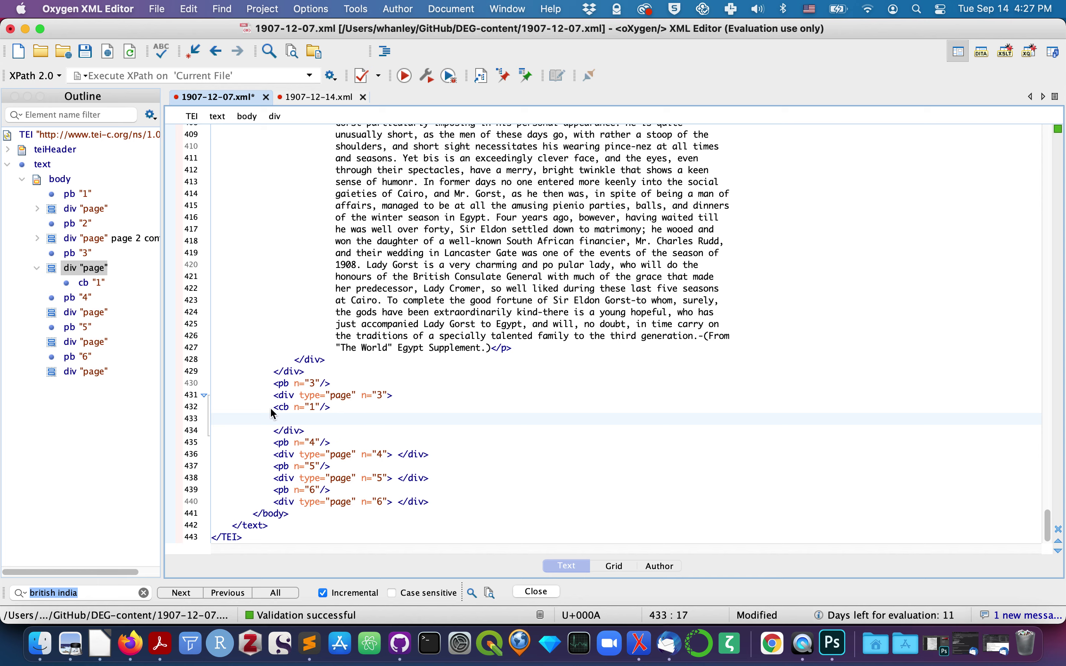
pyautogui.click(342, 407)
pyautogui.click(322, 421)
pyautogui.write('<c')
pyautogui.press('Return')
pyautogui.write('n')
pyautogui.press('Return')
pyautogui.write('2')
pyautogui.click(352, 424)
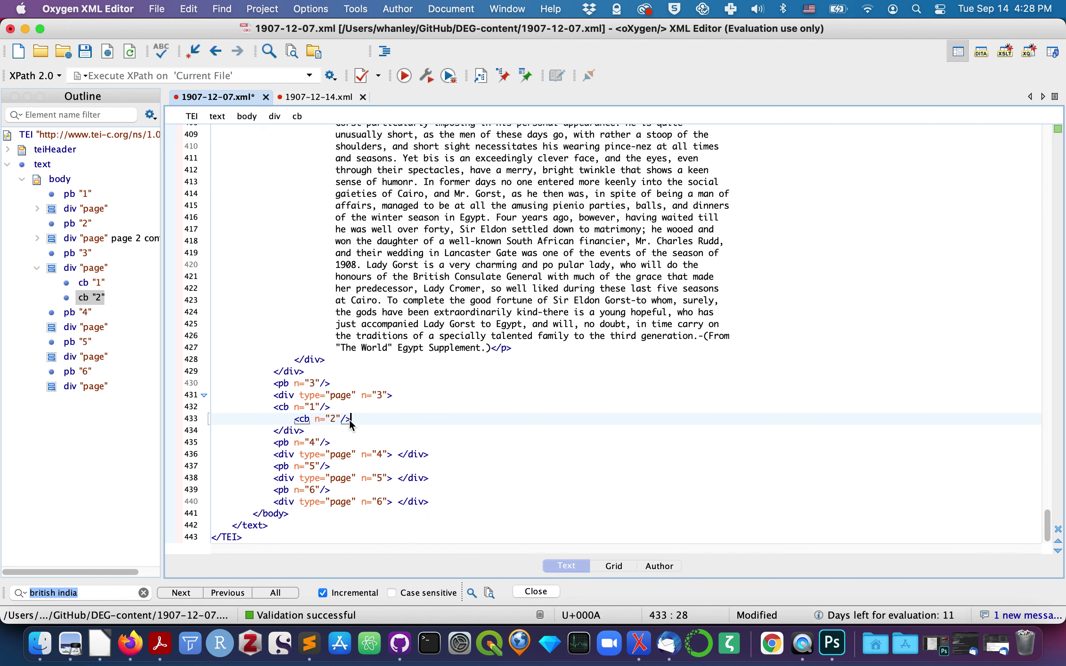
# - Add <cb n="3"/> on a new line below the second column beginning
pyautogui.press('Return')
pyautogui.write('<')
pyautogui.press('Return')
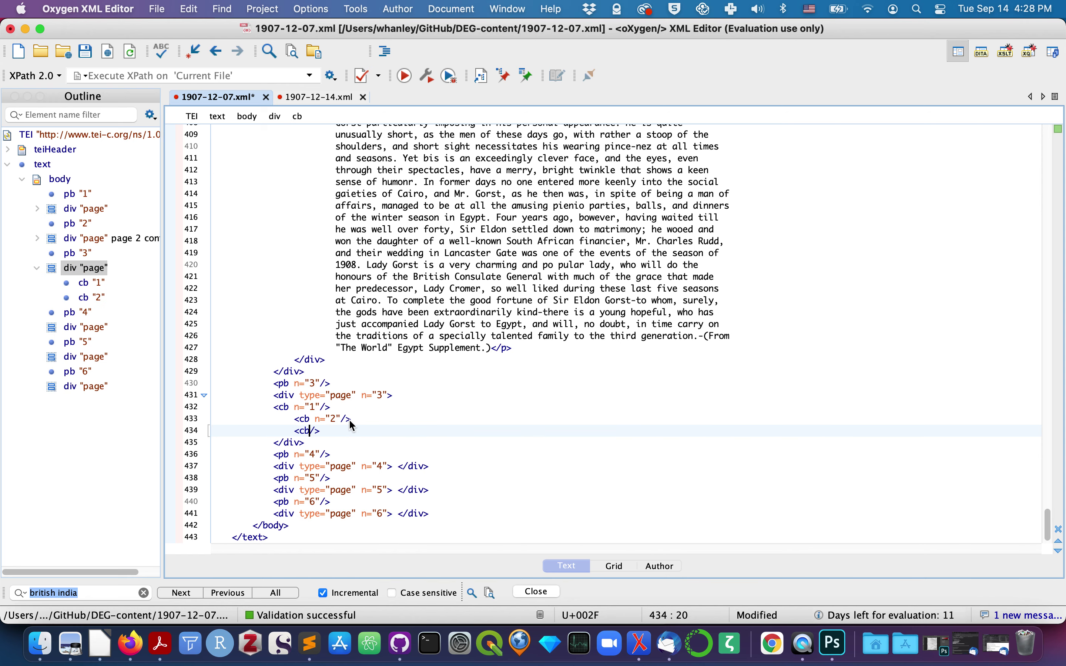
pyautogui.write('n')
pyautogui.press('Return')
pyautogui.write('3')
pyautogui.click(359, 435)
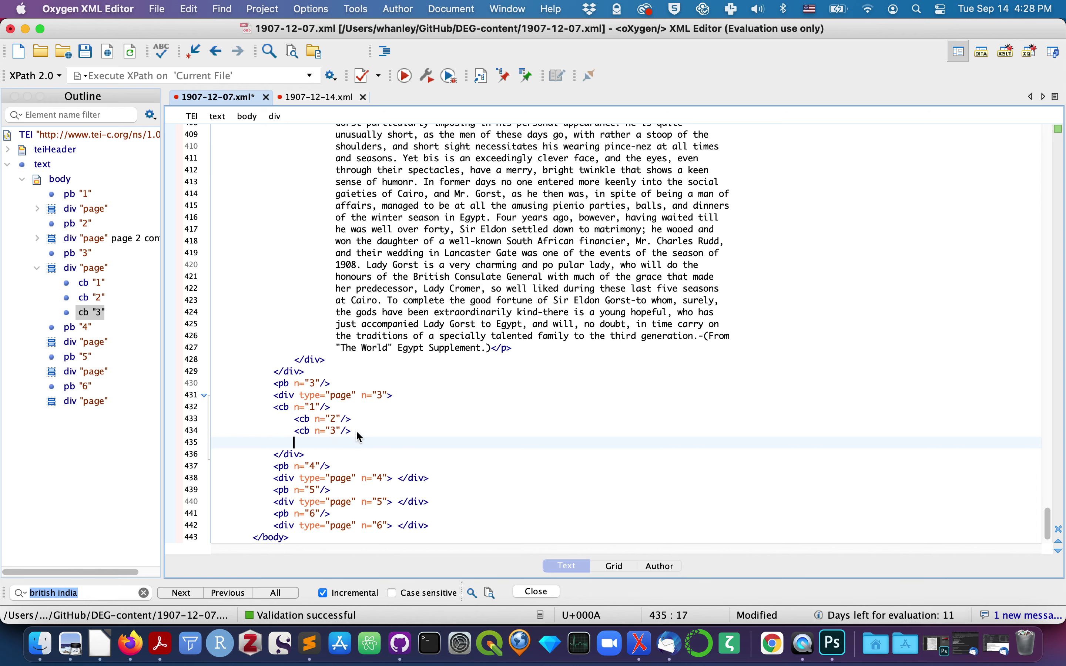
# - Add <cb n="4"/> on a new line below the third column beginning
pyautogui.press('Return')
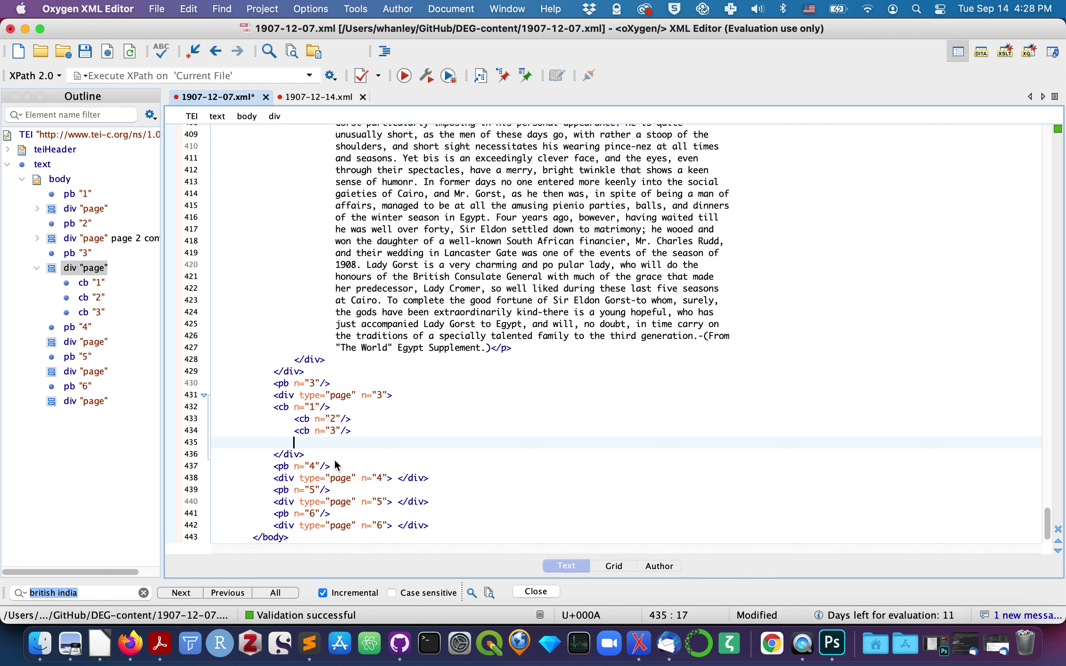
pyautogui.write('<c')
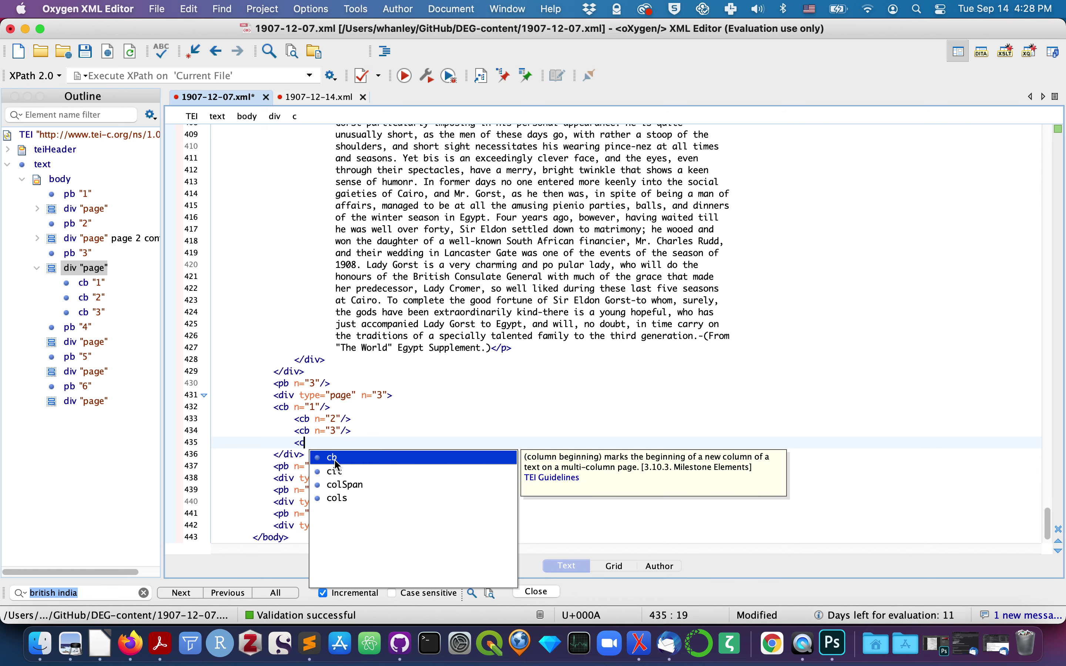
pyautogui.press('Return')
pyautogui.write('n/>')
pyautogui.press('Return')
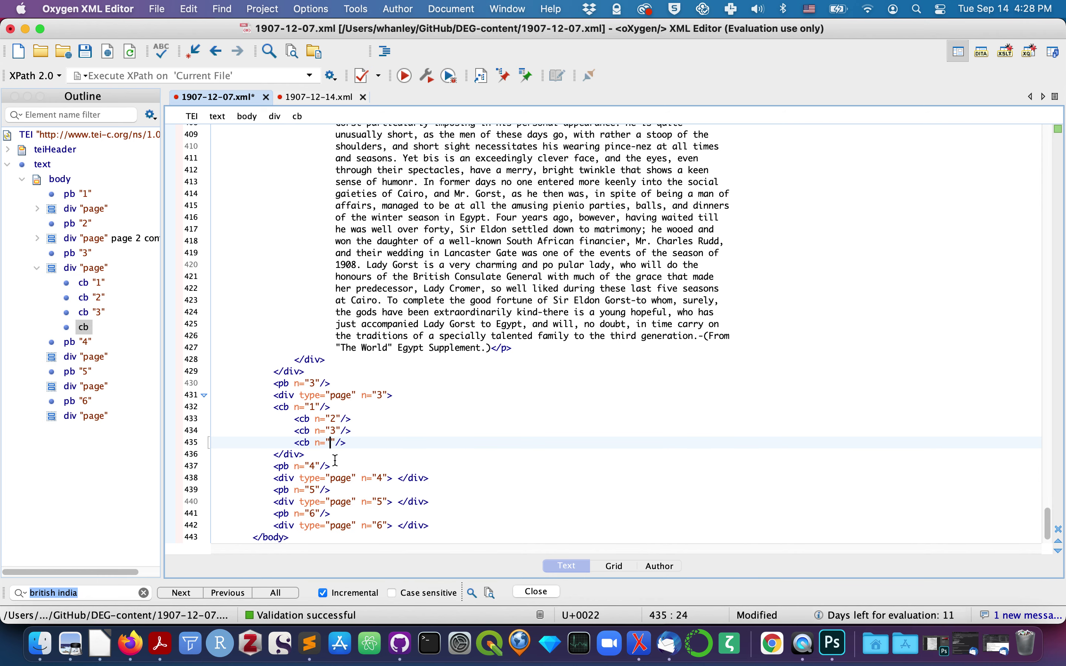
pyautogui.write('4')
pyautogui.click(373, 446)
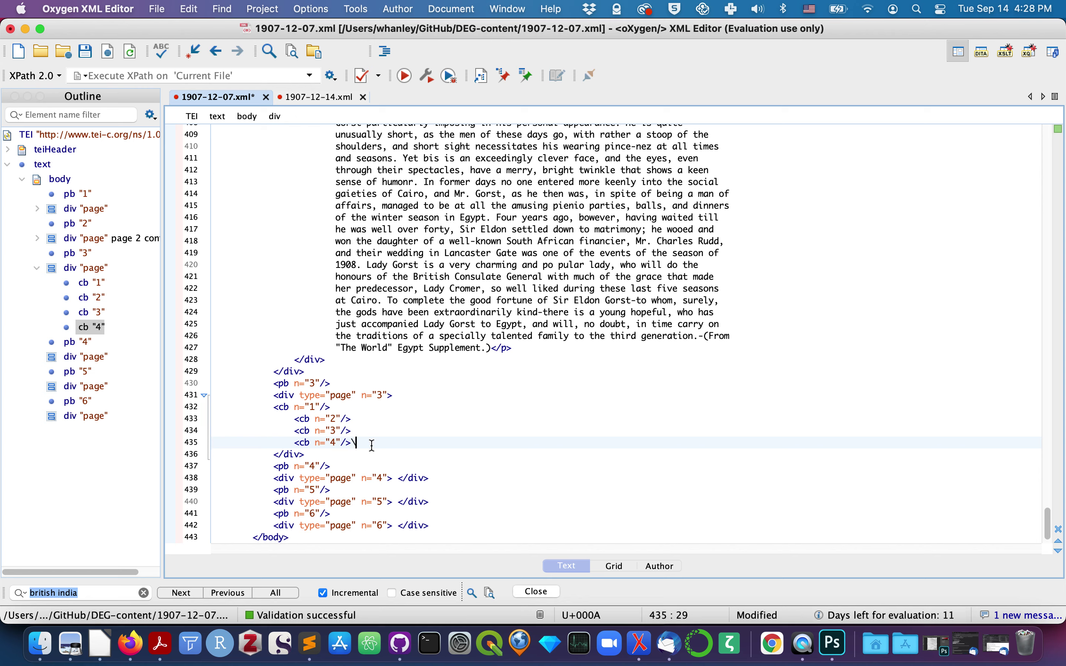
# - Add <cb n="5"/> on a new line below the fourth column beginning
pyautogui.press('Return')
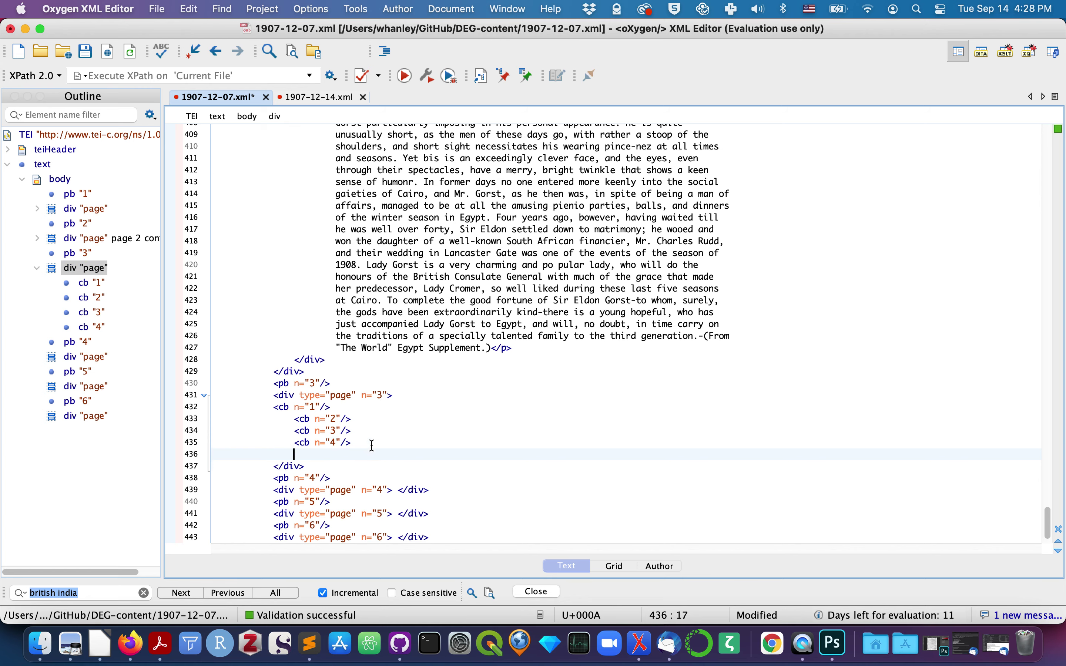
pyautogui.write('<')
pyautogui.press('Return')
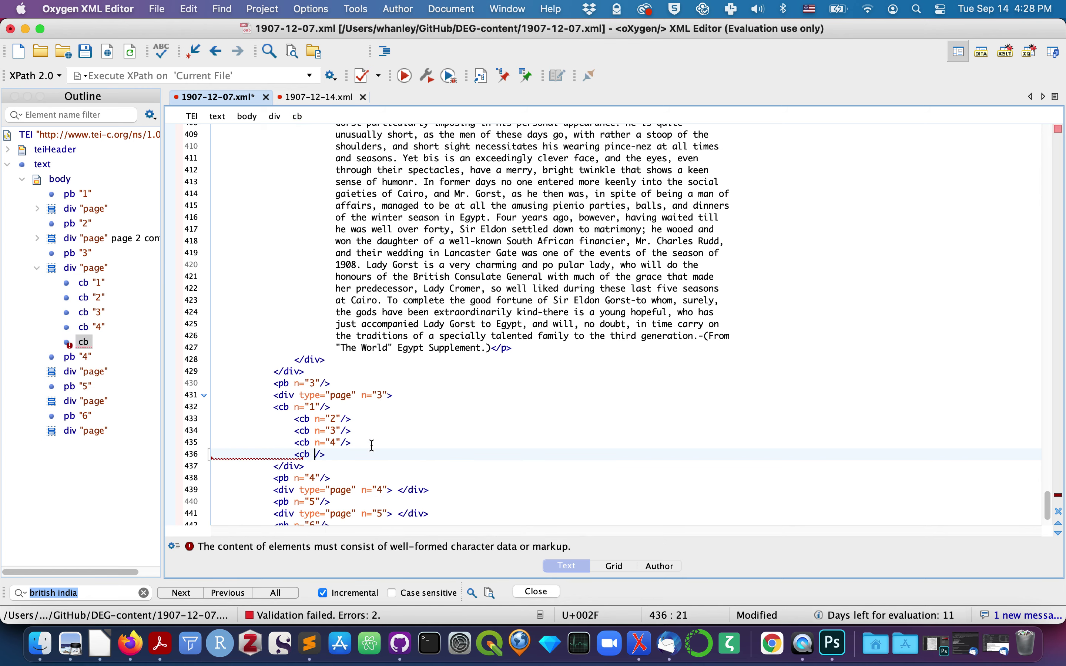
pyautogui.press('Return')
pyautogui.write('5')
pyautogui.click(419, 456)
# - Add <cb n="6"/> on a new line as the last column beginning of page 3
pyautogui.press('Return')
pyautogui.write('<c')
pyautogui.press('Return')
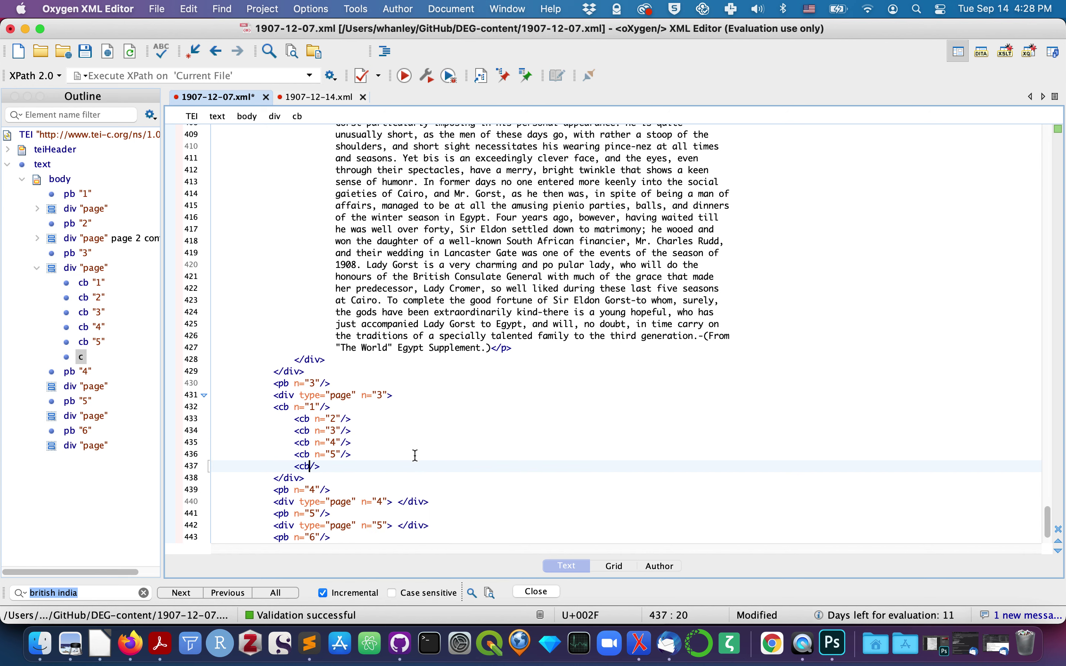
pyautogui.press('Return')
pyautogui.write('6')
pyautogui.click(381, 409)
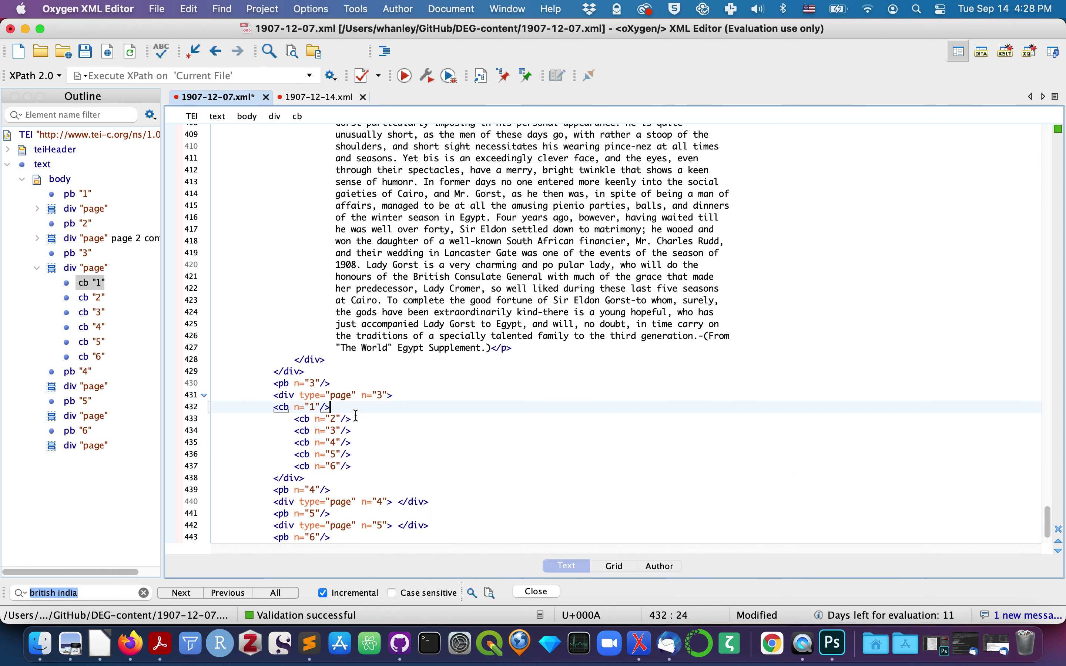
# - Open the full page image 1907-12-07-p3.jpg from the Desktop folder in Preview and enlarge it to examine the column headings
pyautogui.click(70, 643)
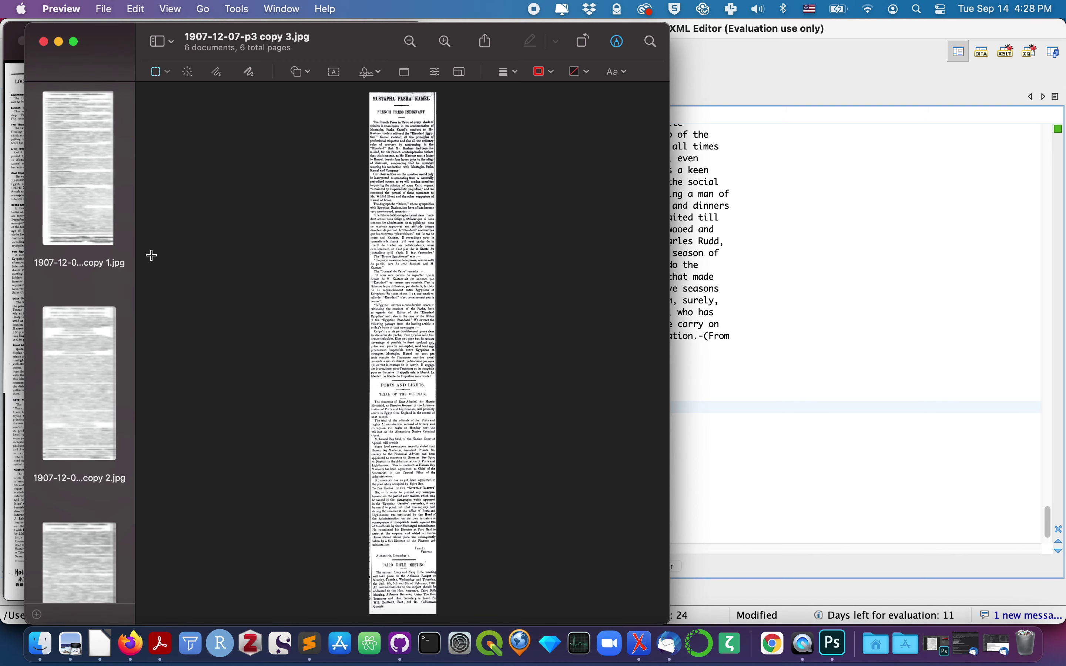
pyautogui.click(40, 643)
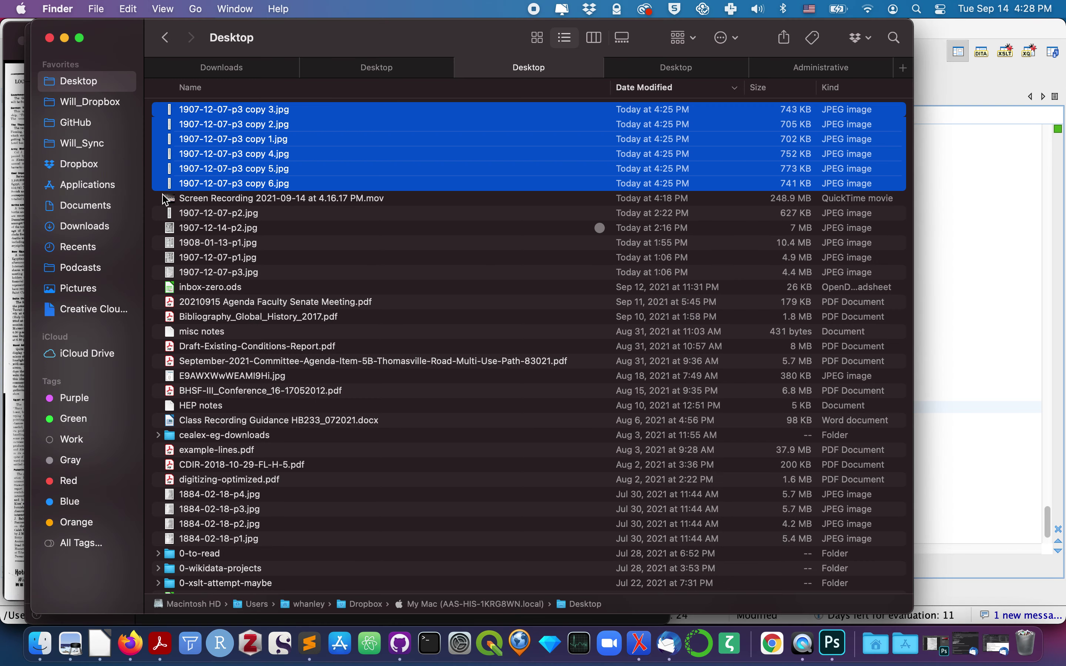
pyautogui.doubleClick(215, 272)
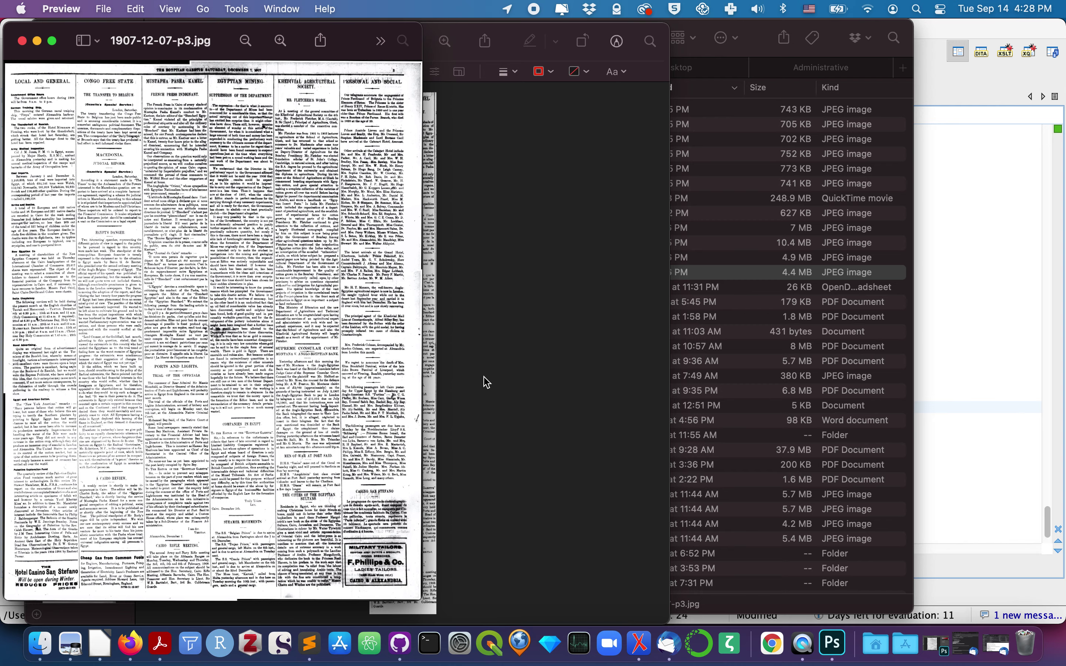
pyautogui.moveTo(422, 599); pyautogui.dragTo(676, 612)
pyautogui.scroll(5, 437, 500)
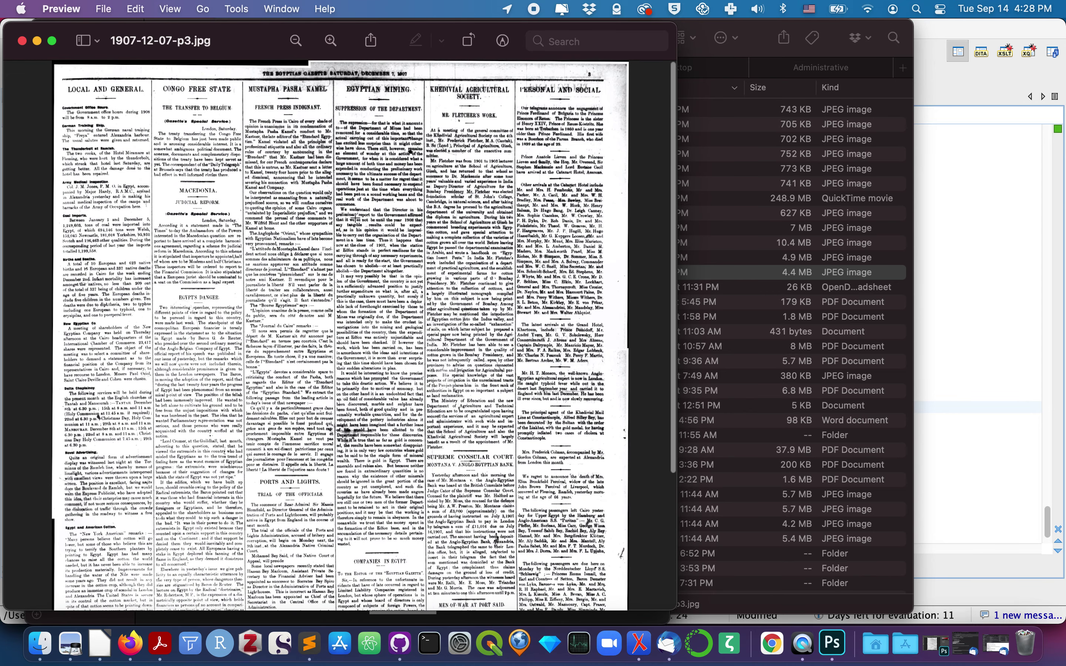
# - Back in Oxygen XML Editor, insert a div with type="section" and feature="local" directly after <cb n="1"/>
pyautogui.click(1010, 487)
pyautogui.click(336, 399)
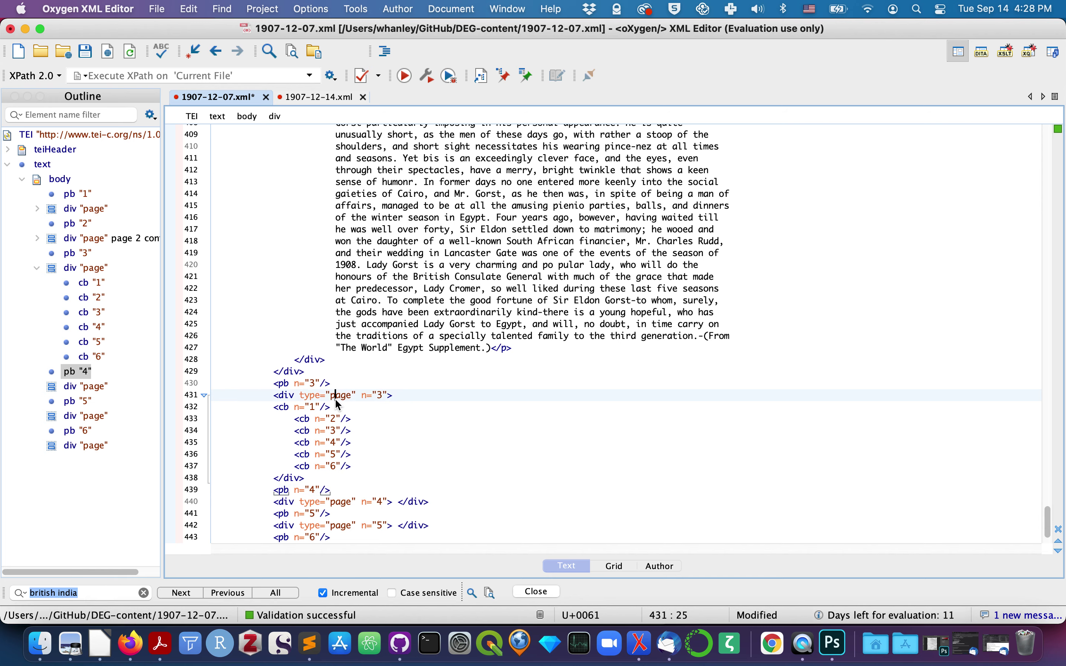
pyautogui.click(335, 402)
pyautogui.press('Return')
pyautogui.write('<d')
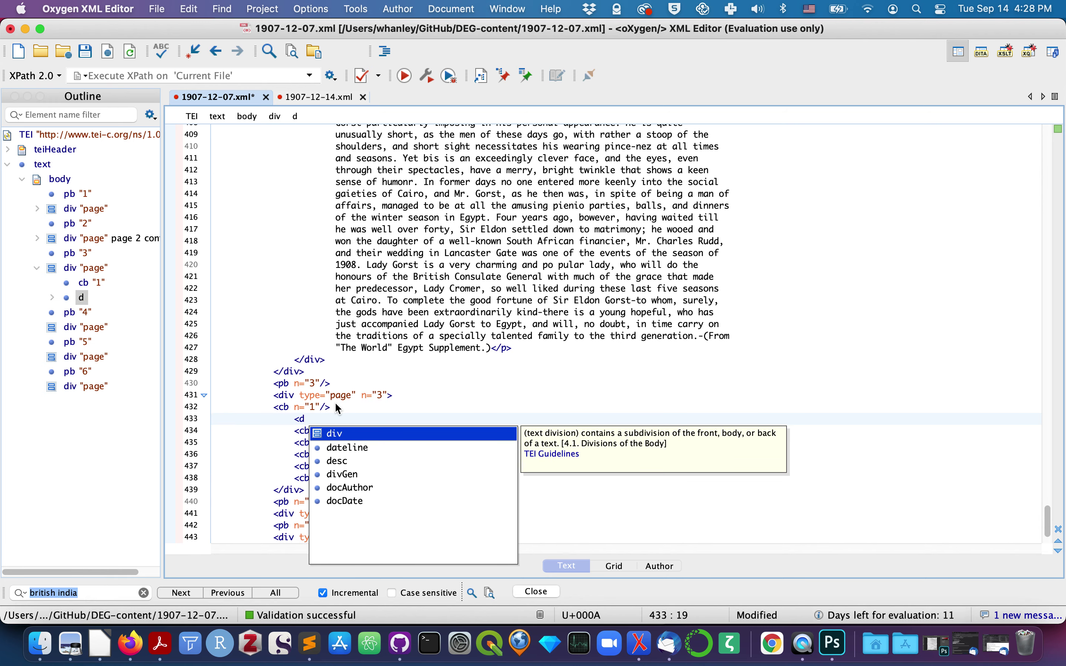
pyautogui.press('Return')
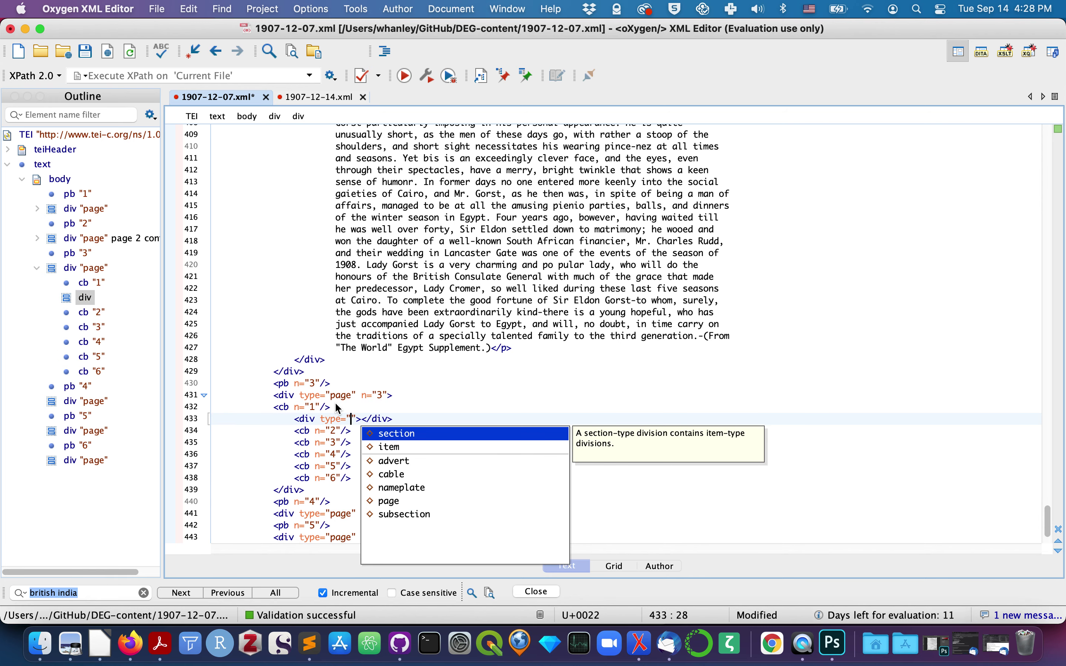
pyautogui.write('s')
pyautogui.press('Return')
pyautogui.write('fe')
pyautogui.press('Return')
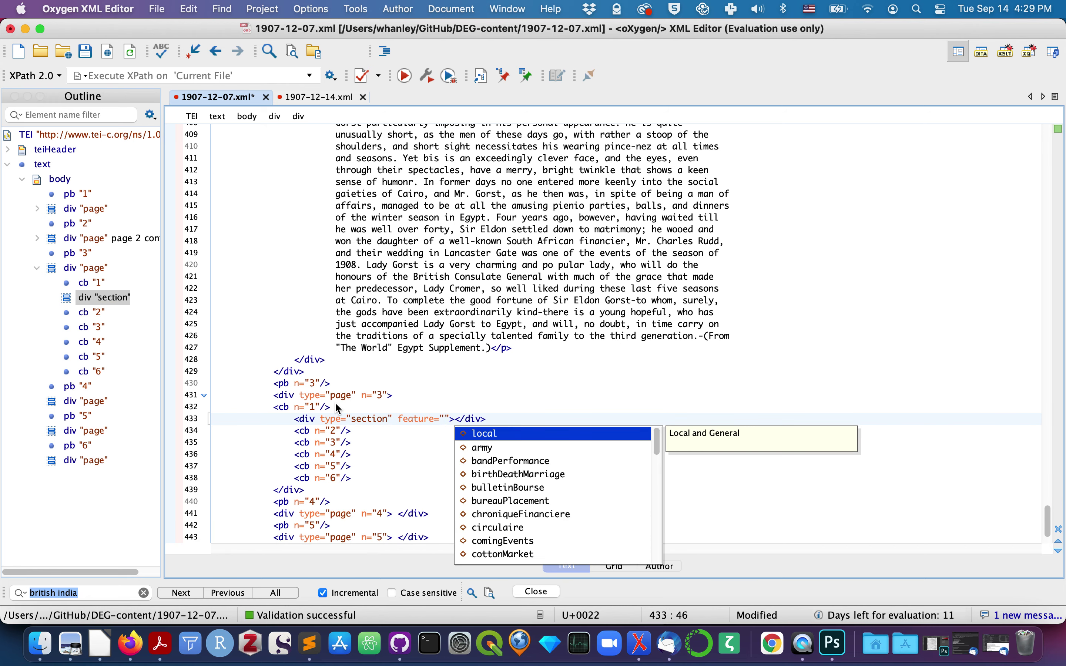
pyautogui.press('Return')
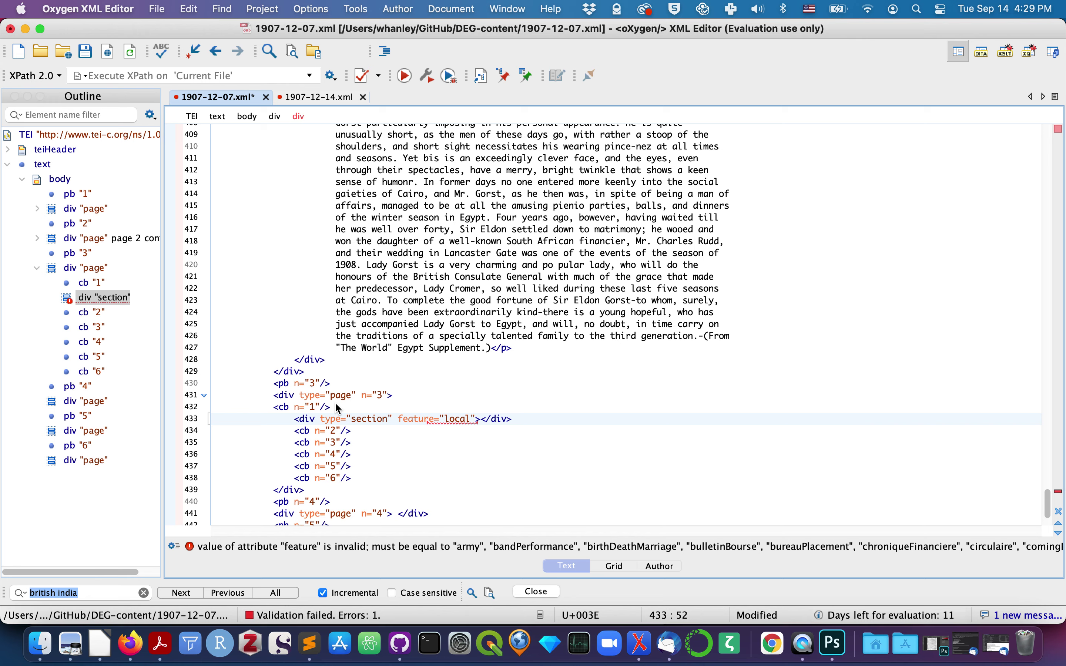
pyautogui.press('Right')
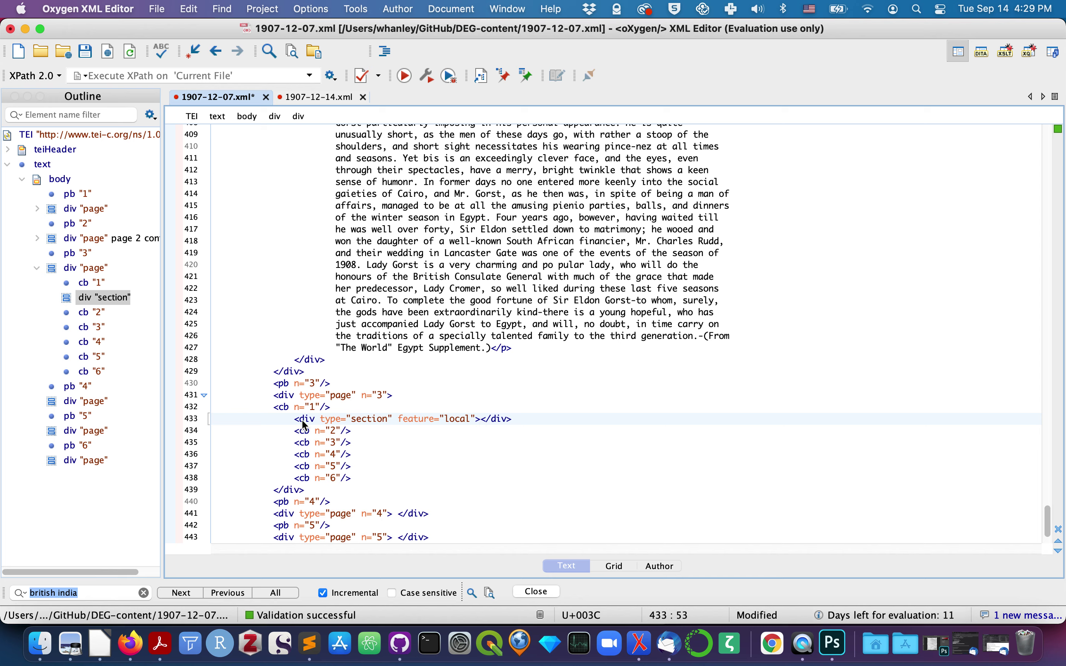
# - Paste the column text copied from Sublime Text into the empty local section div using Author mode, and review the pasted text
pyautogui.click(666, 569)
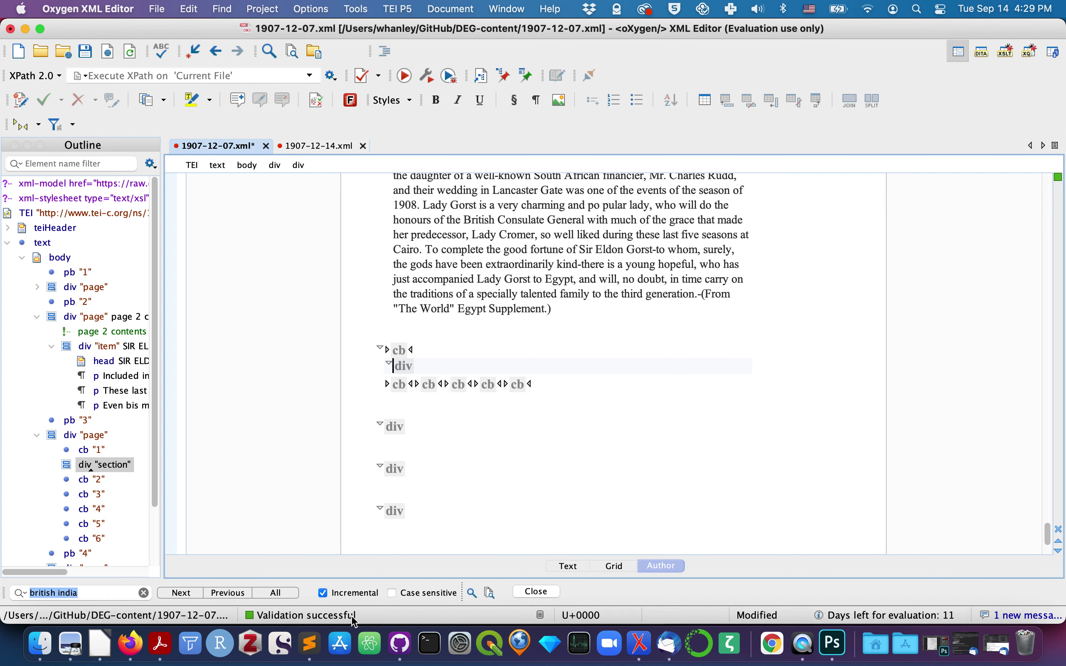
pyautogui.click(311, 644)
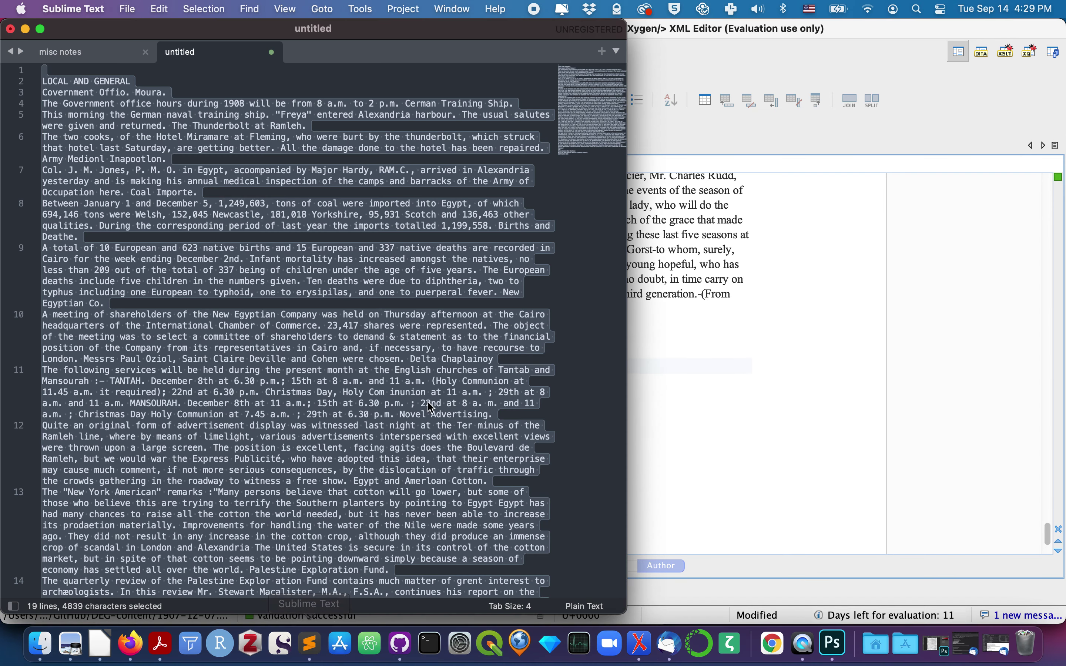
pyautogui.click(709, 410)
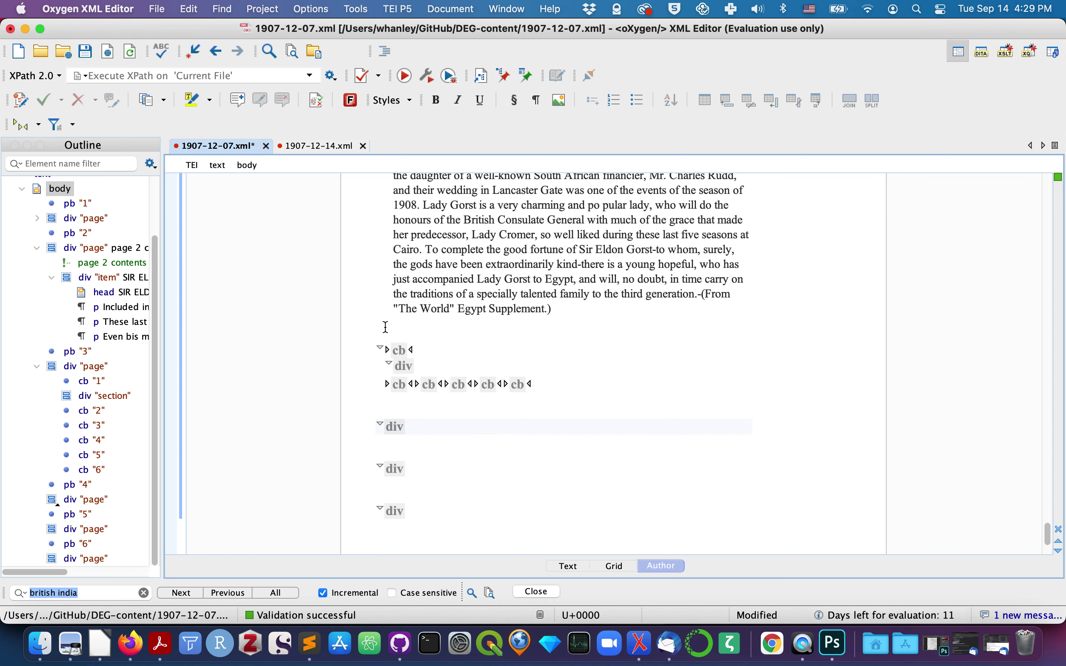
pyautogui.click(570, 566)
pyautogui.click(480, 419)
pyautogui.click(670, 567)
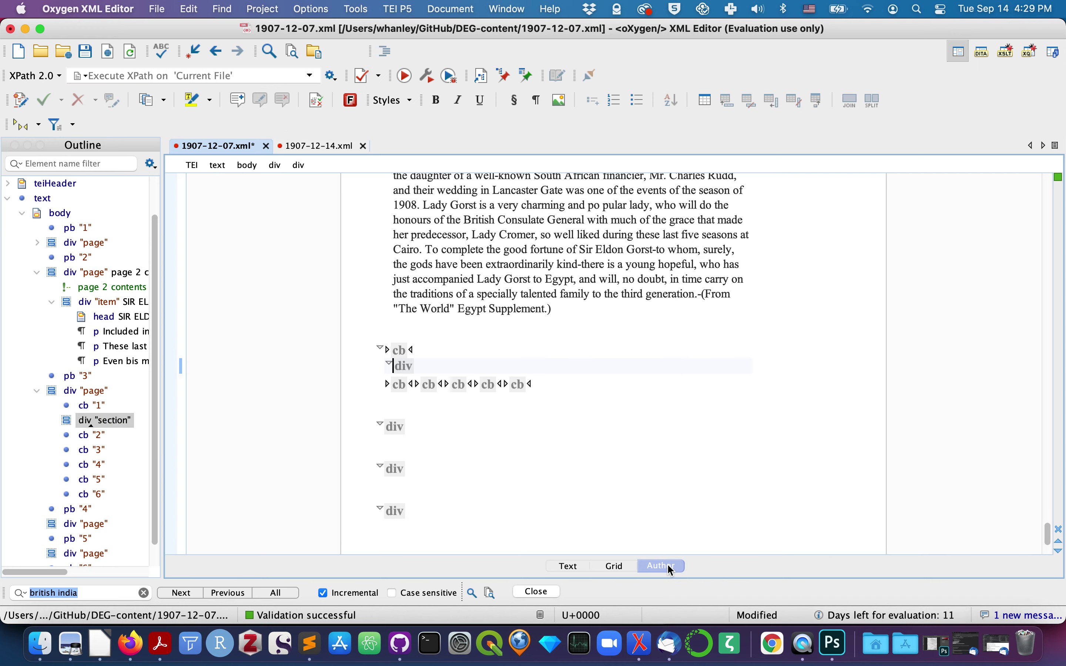
pyautogui.scroll(10, 674, 428)
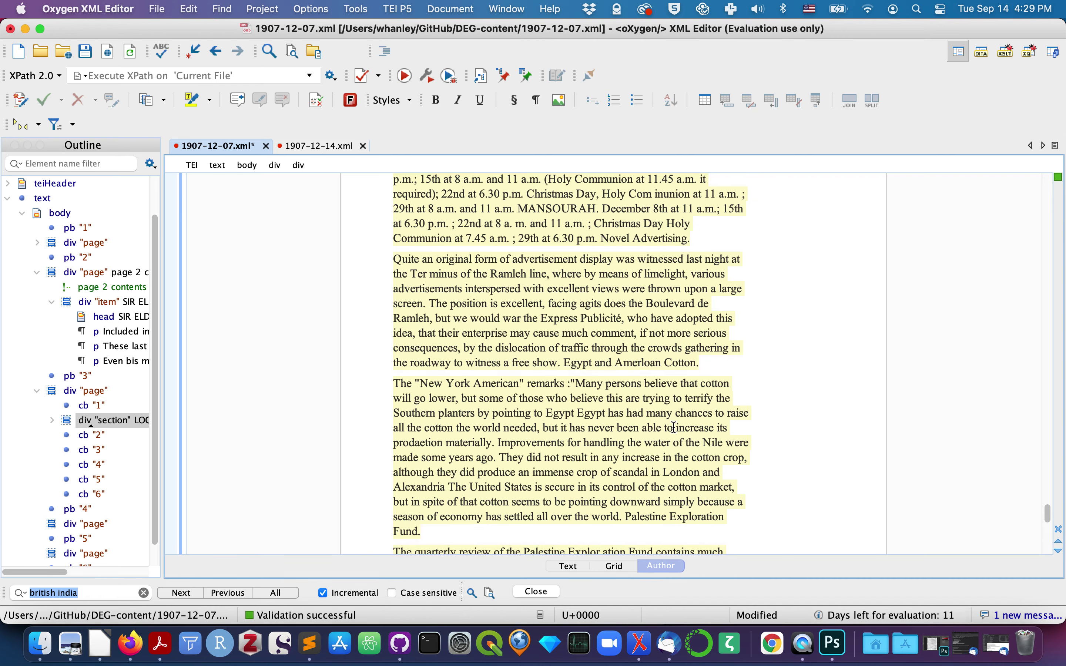
pyautogui.scroll(-5, 674, 427)
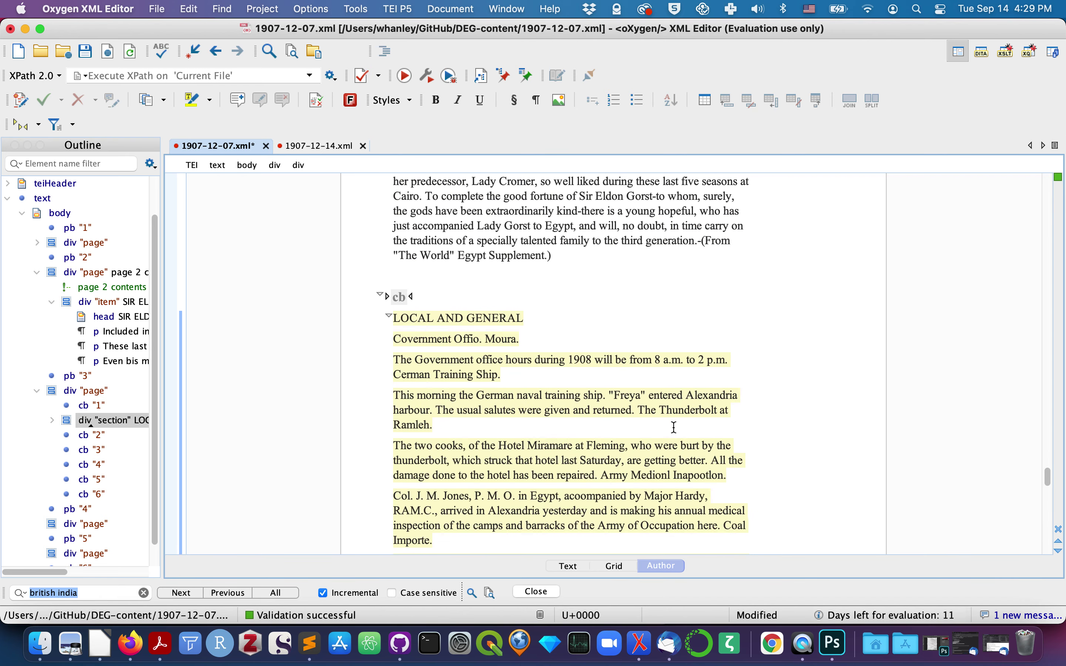
# - Return to Text mode and examine the paragraph markup of the pasted text from the start of the local section
pyautogui.click(568, 566)
pyautogui.scroll(10, 559, 400)
pyautogui.scroll(10, 559, 400)
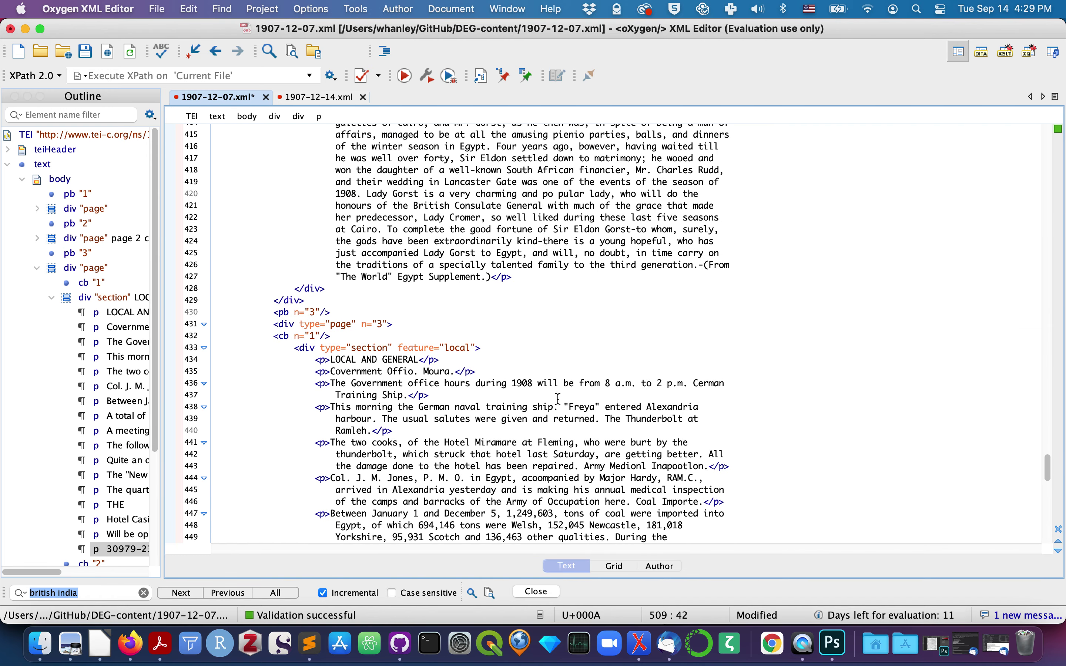
# - Change the paragraph element around LOCAL AND GENERAL to a head element
pyautogui.doubleClick(325, 360)
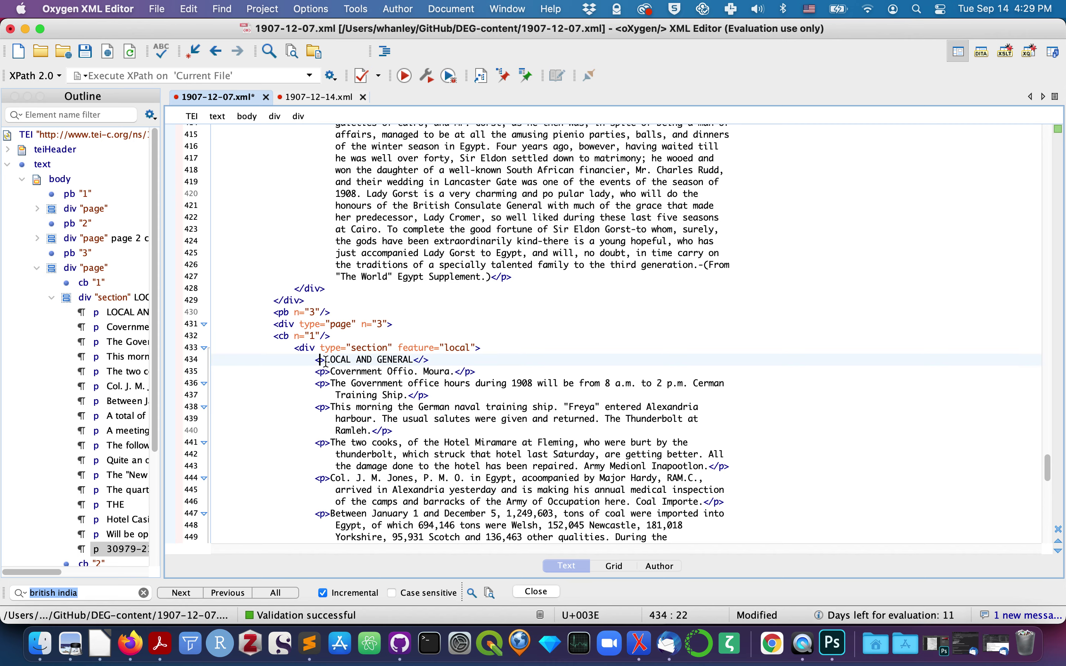
pyautogui.write('head')
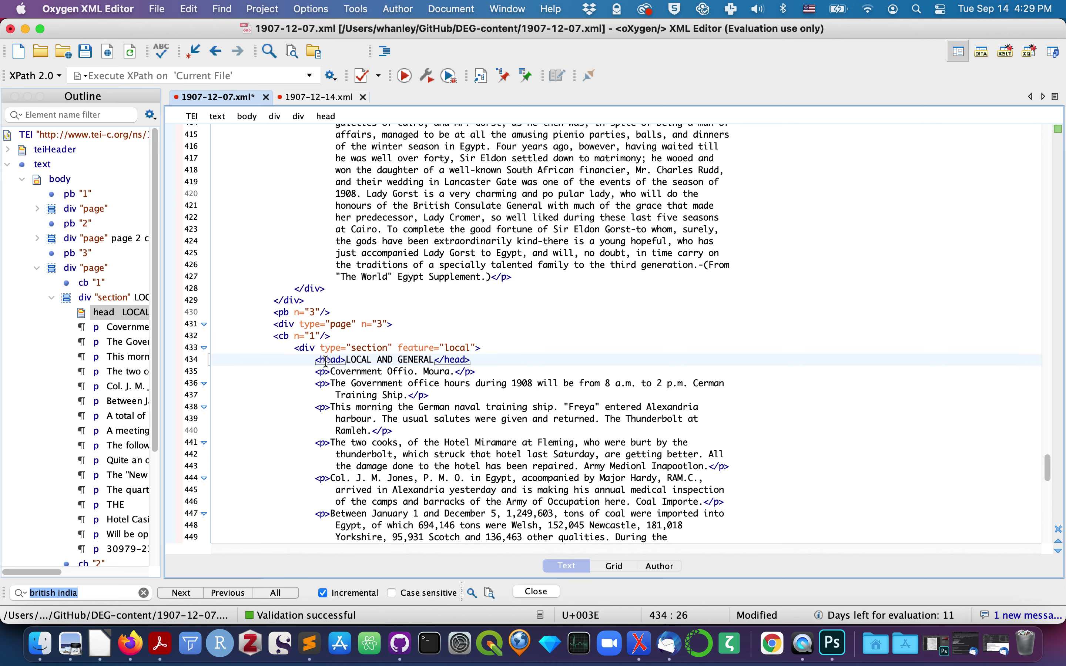
# - Close the local section after the Palestine Exploration Fund paragraph and wrap the Hotel Casino San Stefano lines in a div with type="advert", checking both divs
pyautogui.scroll(-1, 386, 439)
pyautogui.scroll(-8, 386, 439)
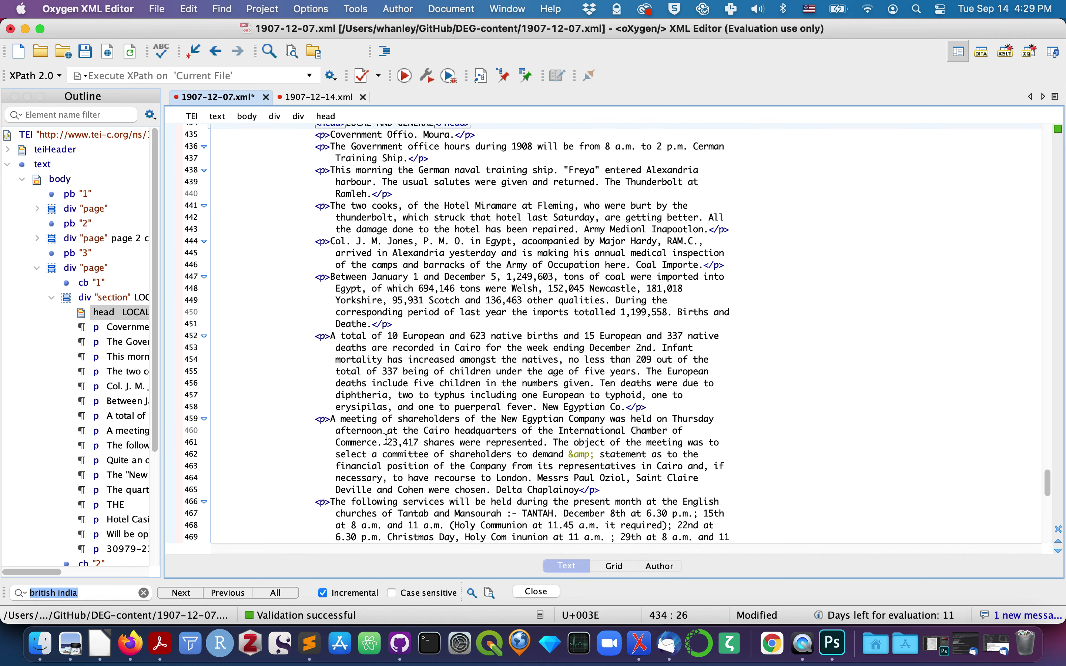
pyautogui.scroll(-8, 386, 439)
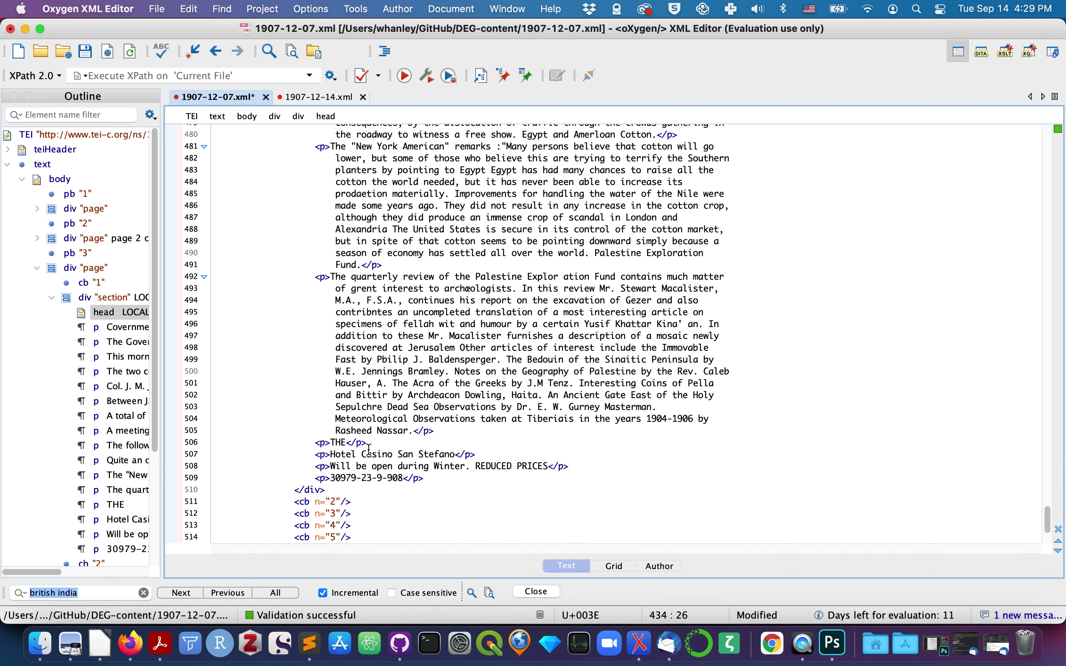
pyautogui.click(460, 432)
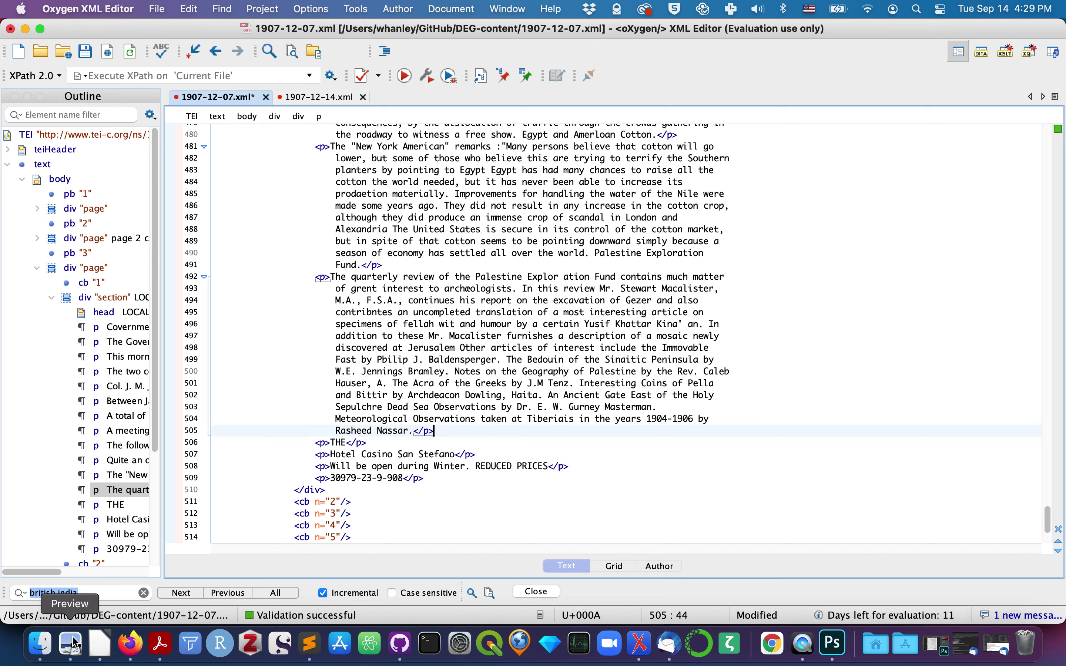
pyautogui.write('</div><d')
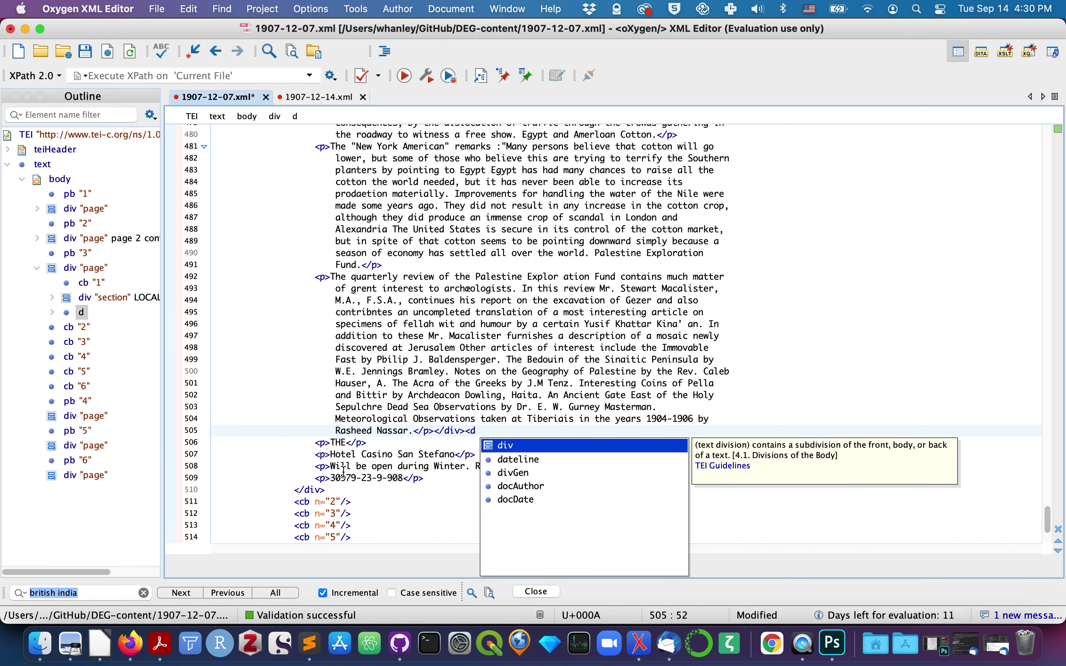
pyautogui.press('Return')
pyautogui.write('a"></div>')
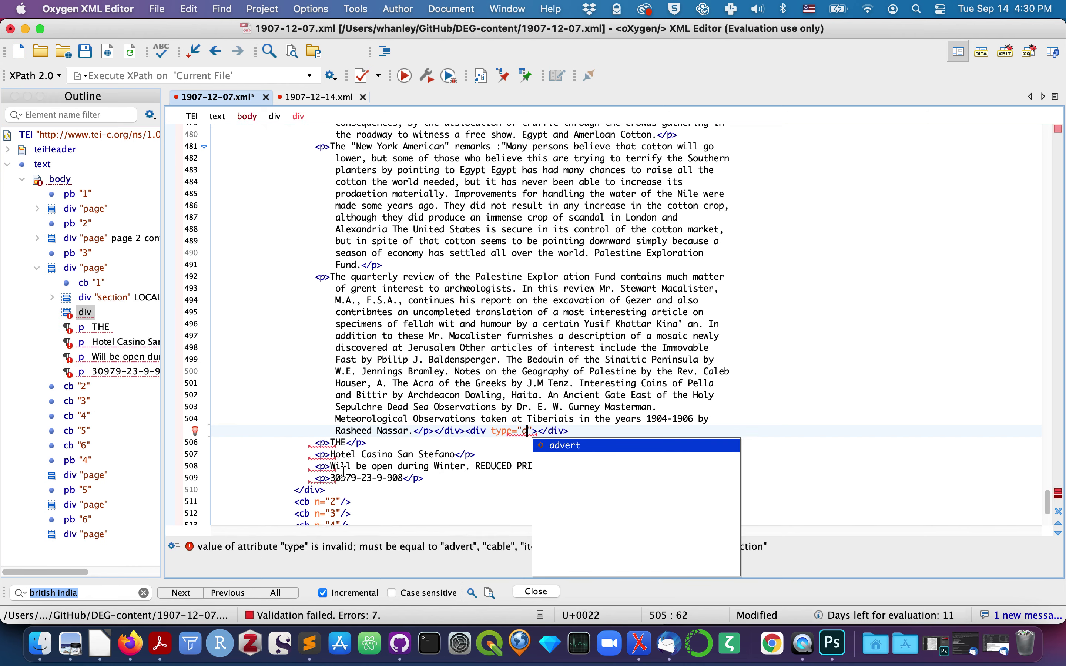
pyautogui.press('Return')
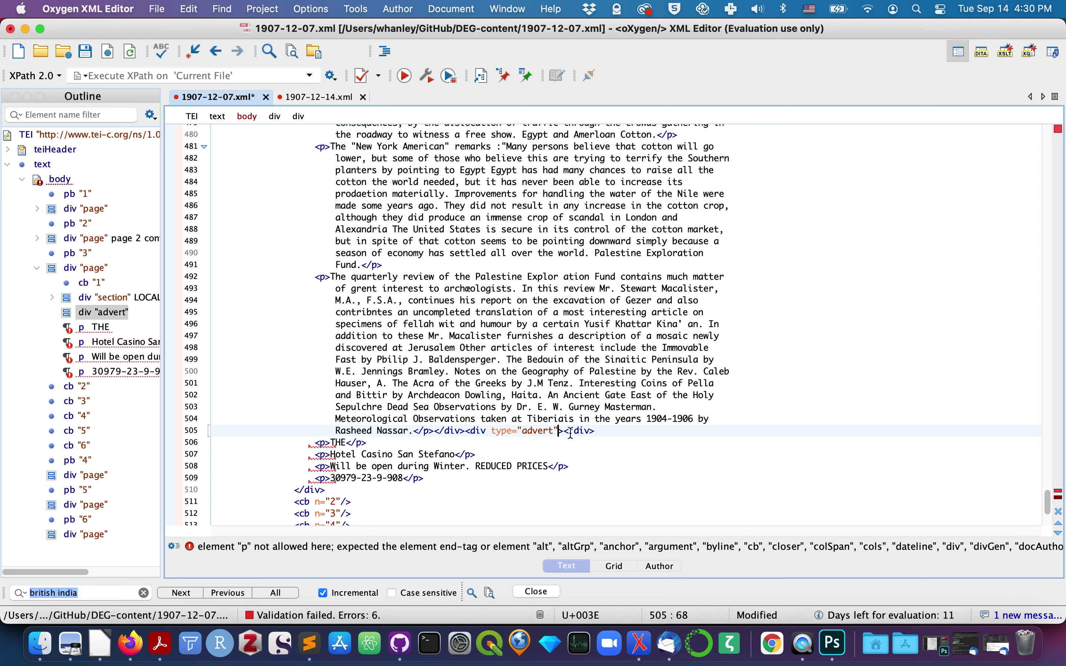
pyautogui.moveTo(564, 431); pyautogui.dragTo(606, 432)
pyautogui.press('BackSpace')
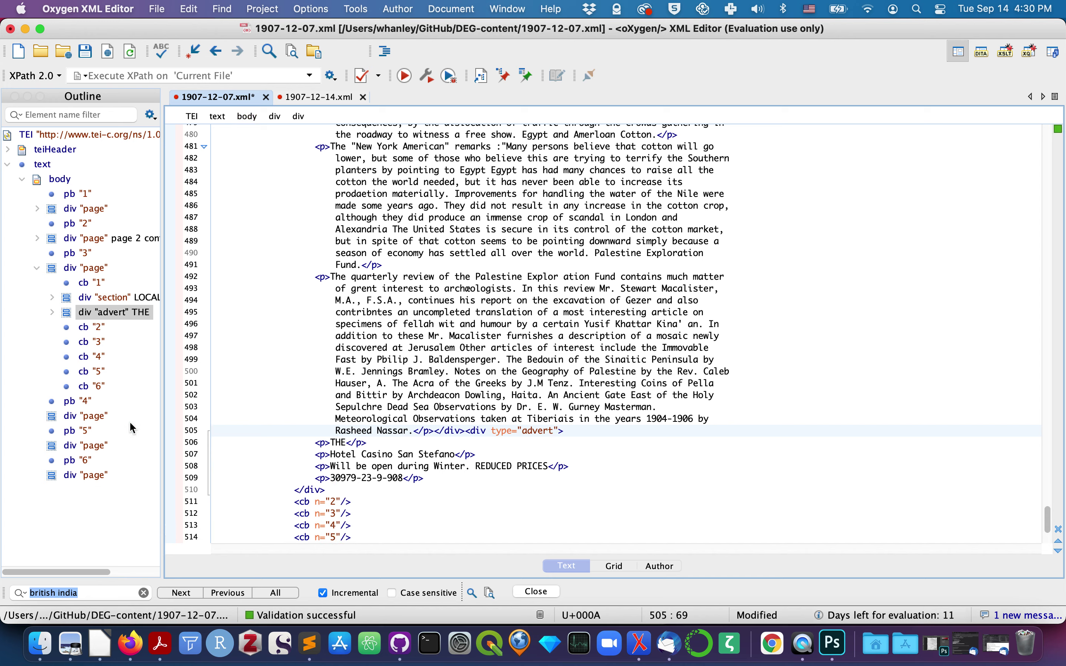
pyautogui.click(114, 297)
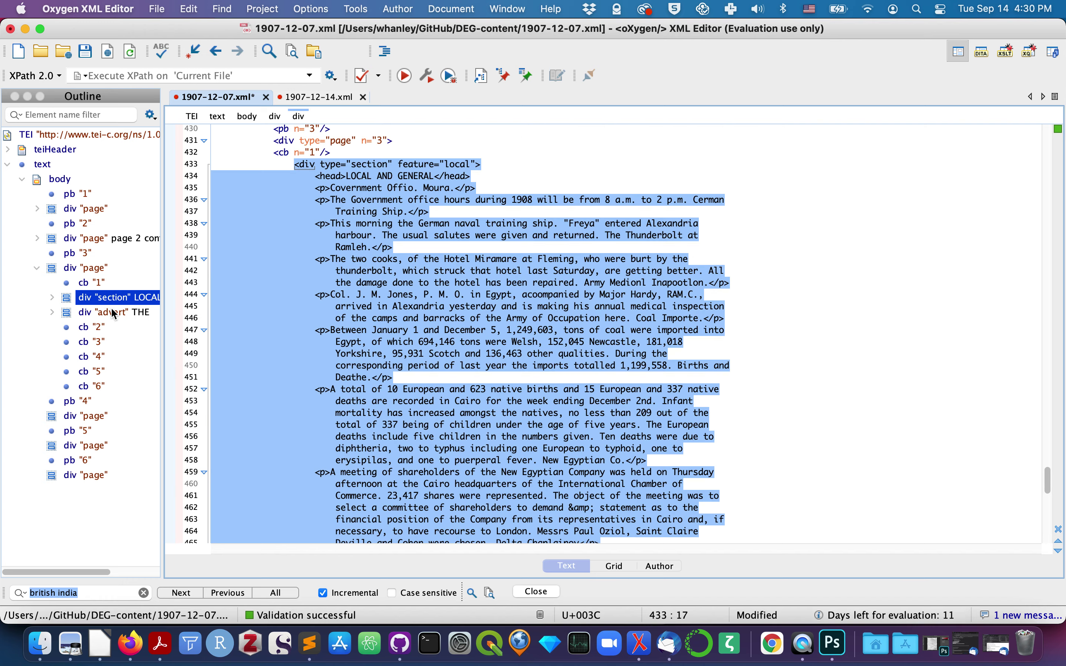
pyautogui.click(109, 309)
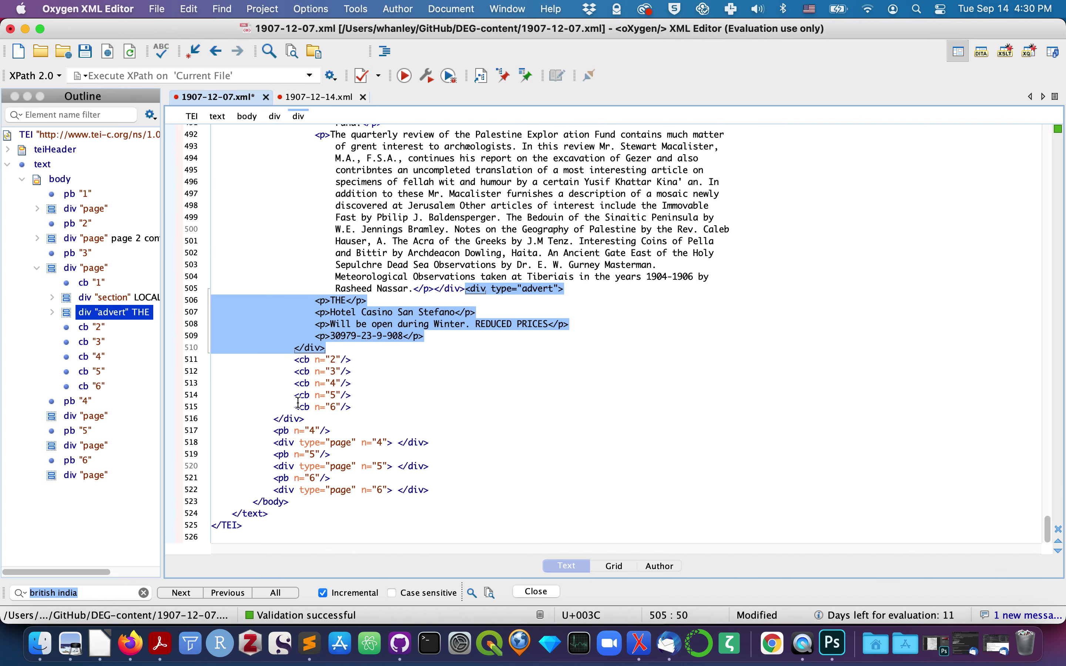
# - Insert an empty div with type="item" on a new line after <cb n="2"/>
pyautogui.click(370, 358)
pyautogui.press('Return')
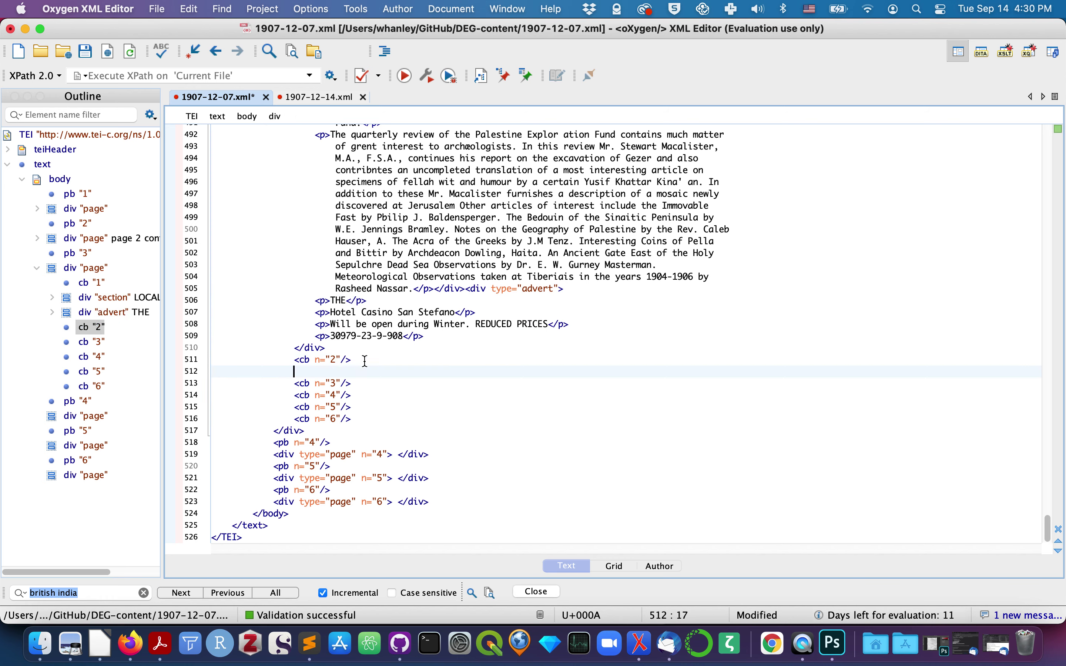
pyautogui.write('<d')
pyautogui.press('Return')
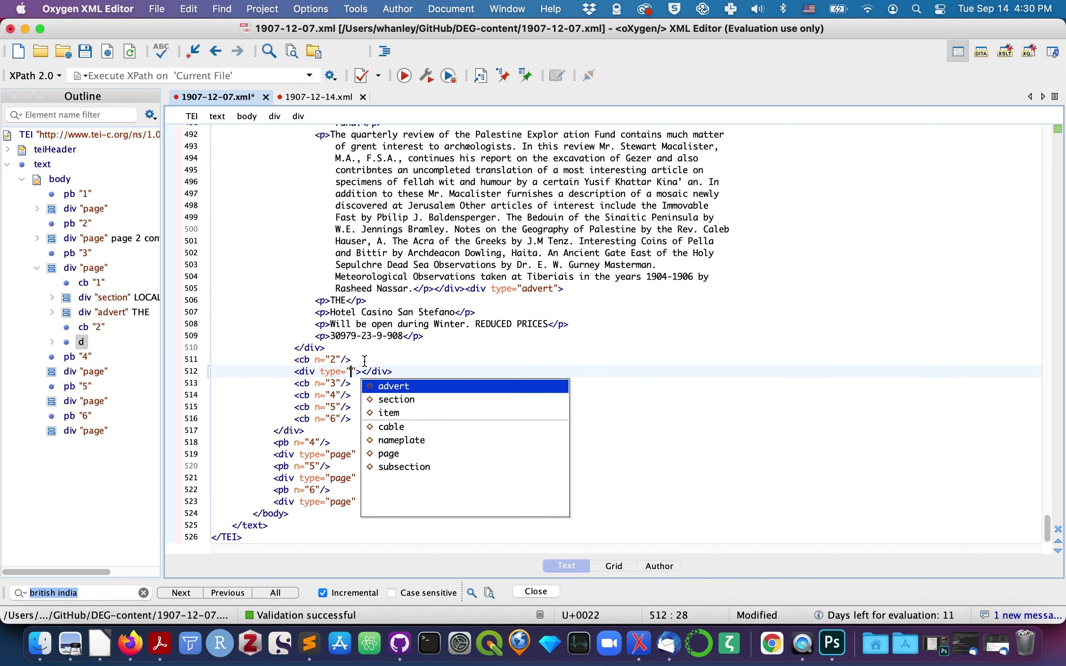
pyautogui.write('i')
pyautogui.press('Return')
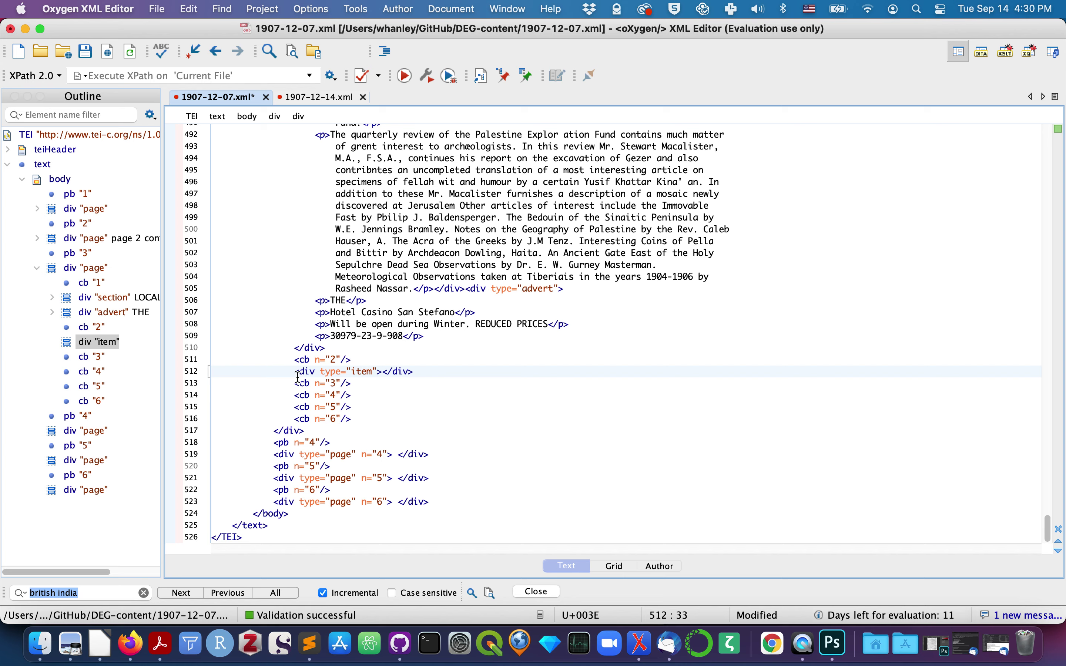
# - Copy the empty item div and paste it after each of the column breaks 3, 4, 5 and 6
pyautogui.moveTo(298, 377); pyautogui.dragTo(429, 377)
pyautogui.moveTo(286, 373); pyautogui.dragTo(435, 374)
pyautogui.press('super+c')
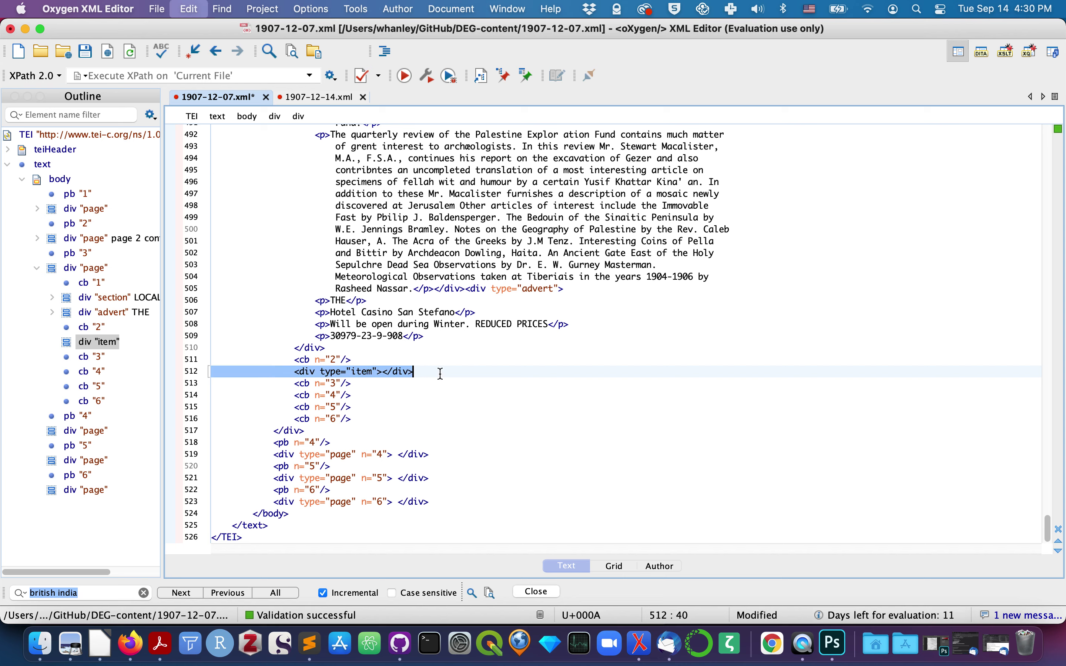
pyautogui.click(385, 385)
pyautogui.press('super+v')
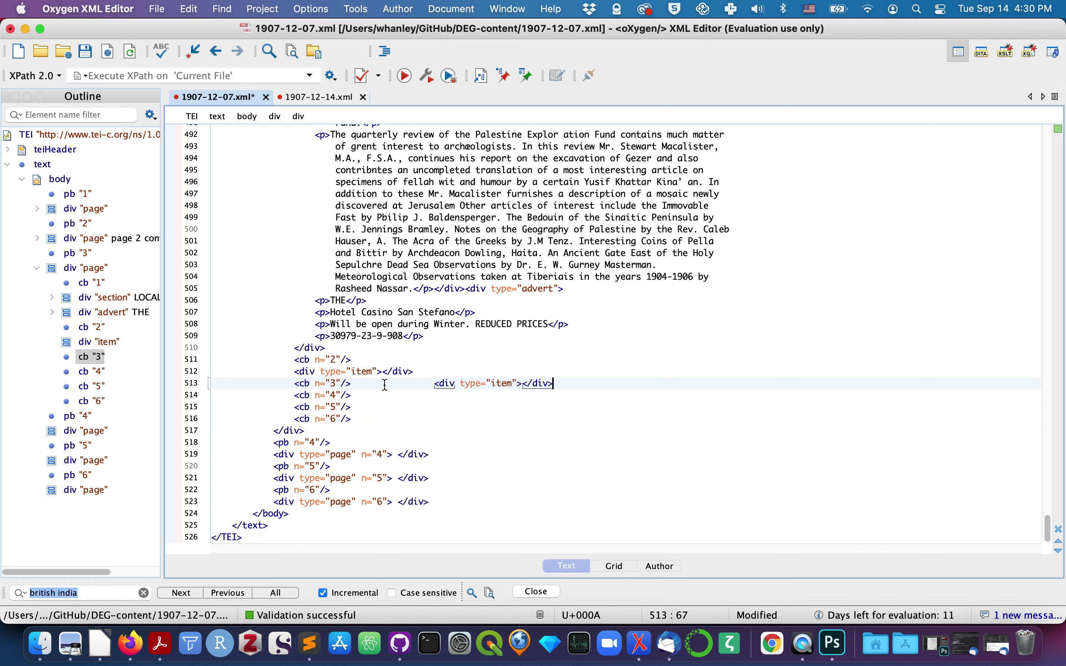
pyautogui.click(375, 399)
pyautogui.press('super+v')
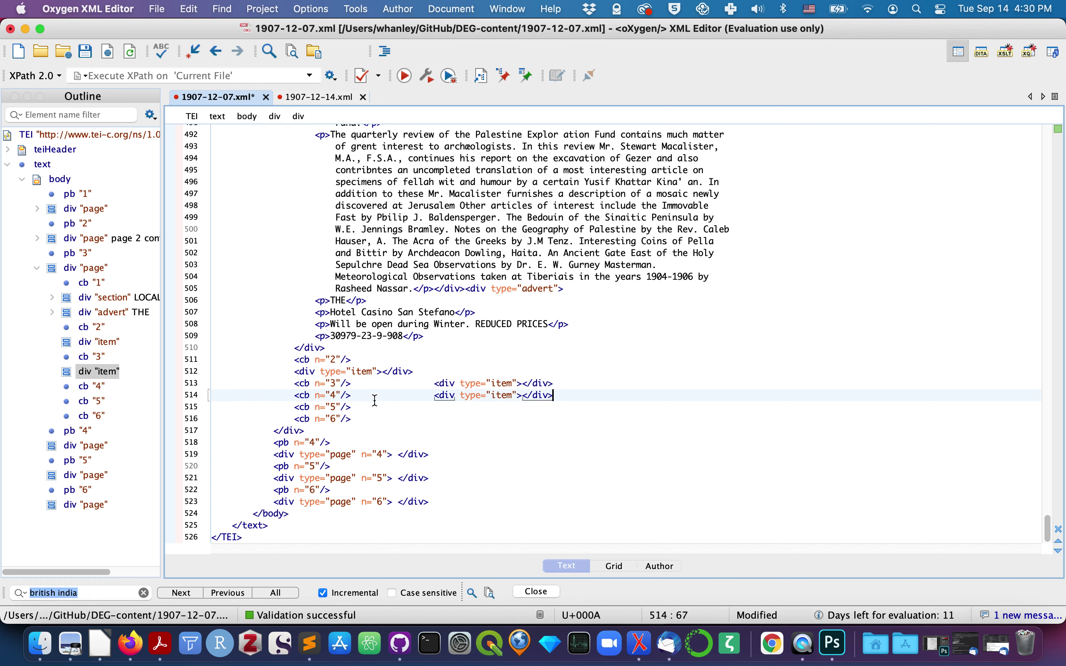
pyautogui.click(375, 406)
pyautogui.press('super+v')
pyautogui.click(380, 421)
pyautogui.press('super+v')
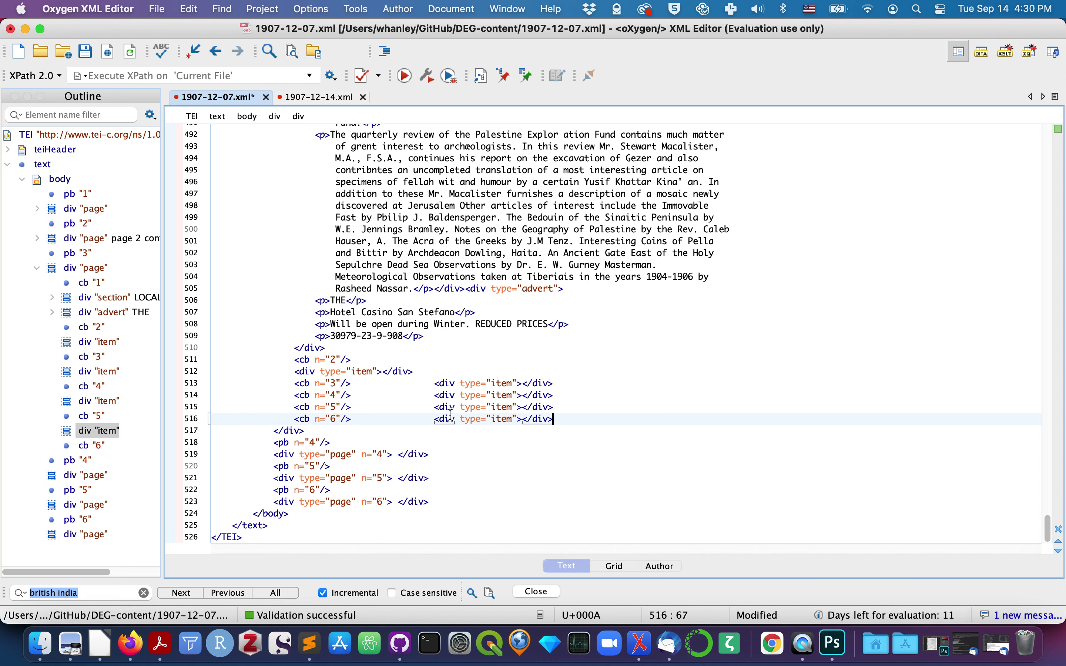
# - Try to format and indent the XML and reopen the self-closed item div after <cb n="2"/>, and undo these changes
pyautogui.click(385, 51)
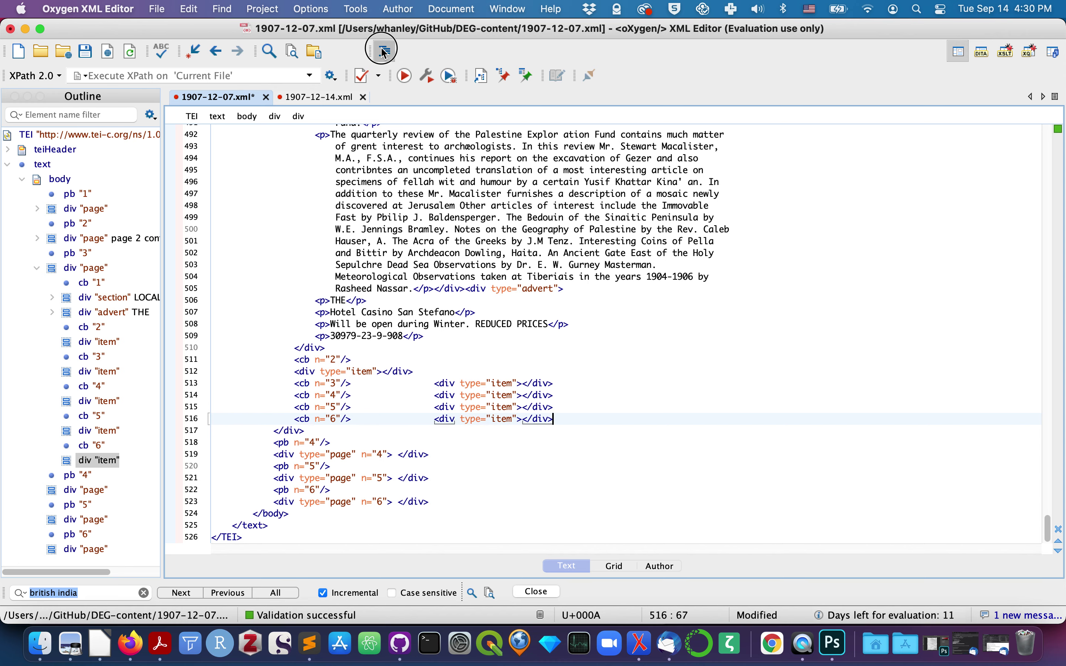
pyautogui.scroll(-3, 417, 346)
pyautogui.click(381, 326)
pyautogui.press('BackSpace')
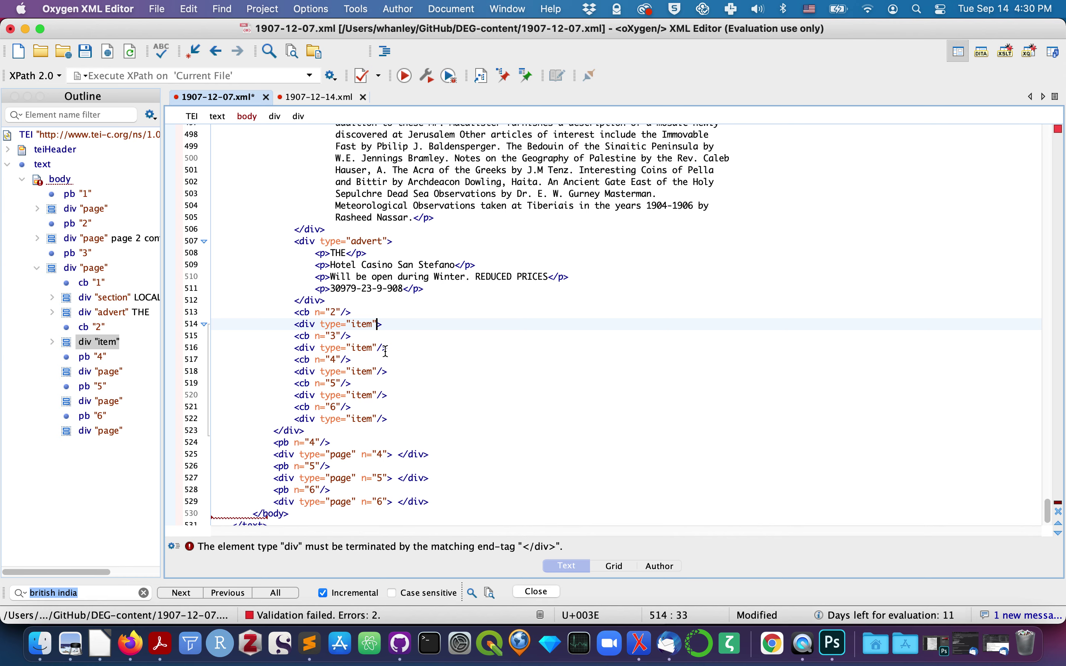
pyautogui.press('Return')
pyautogui.press('super+z')
pyautogui.press('super+z')
pyautogui.press('super+z')
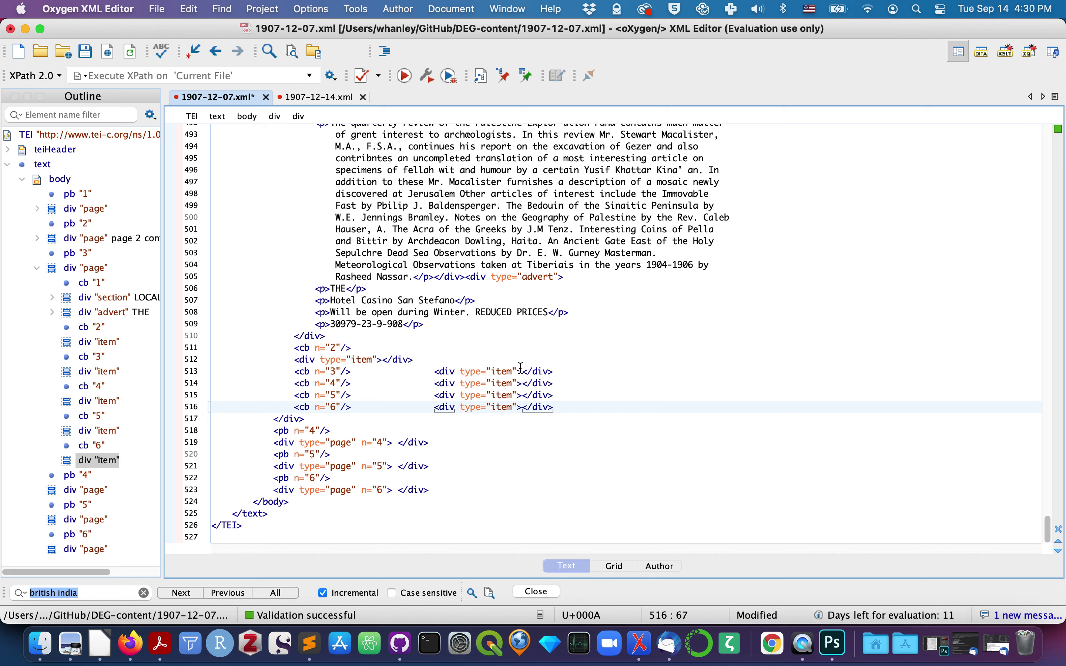
# - Place the cursor inside the item div after <cb n="2"/>, and transfer the OCR text of 1907-12-07-p3 copy 2 from Google Docs to Sublime Text
pyautogui.click(382, 360)
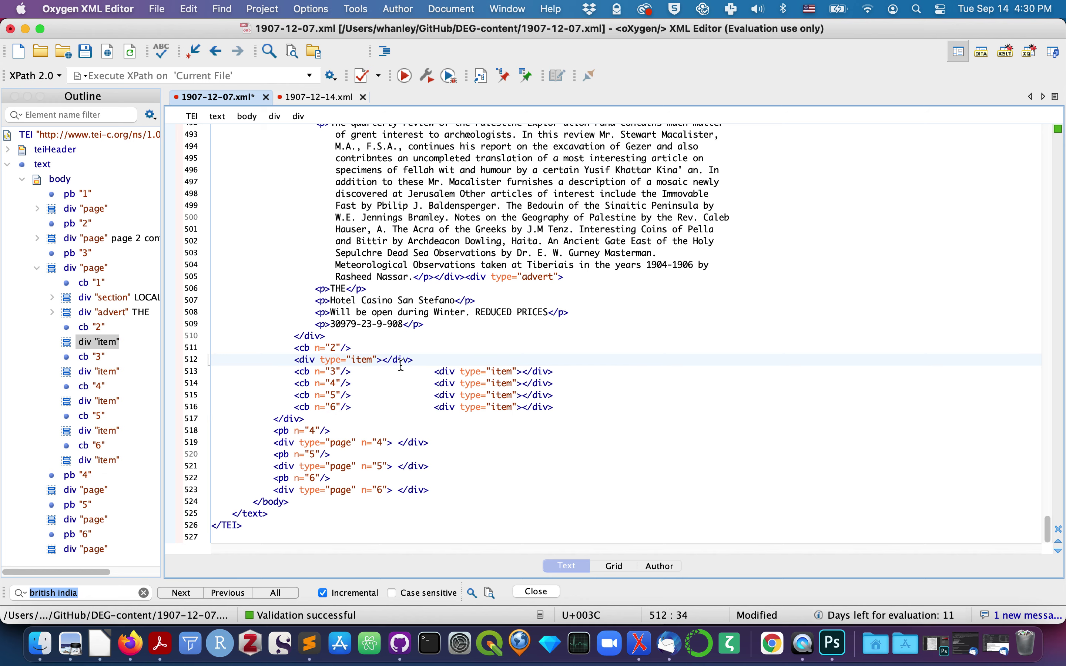
pyautogui.click(131, 644)
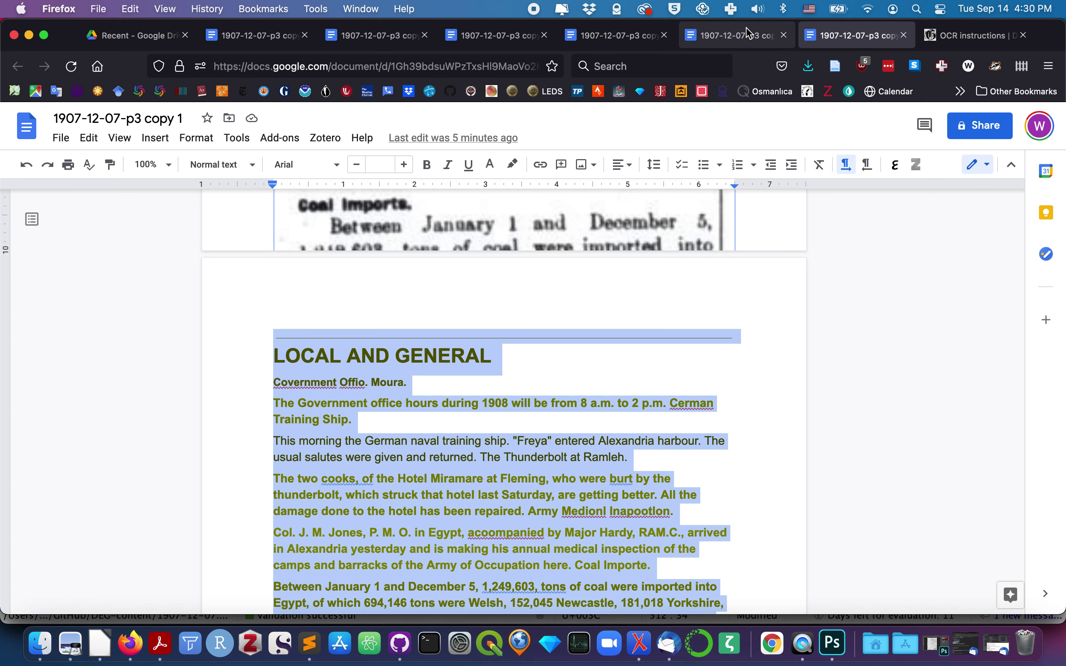
pyautogui.click(749, 42)
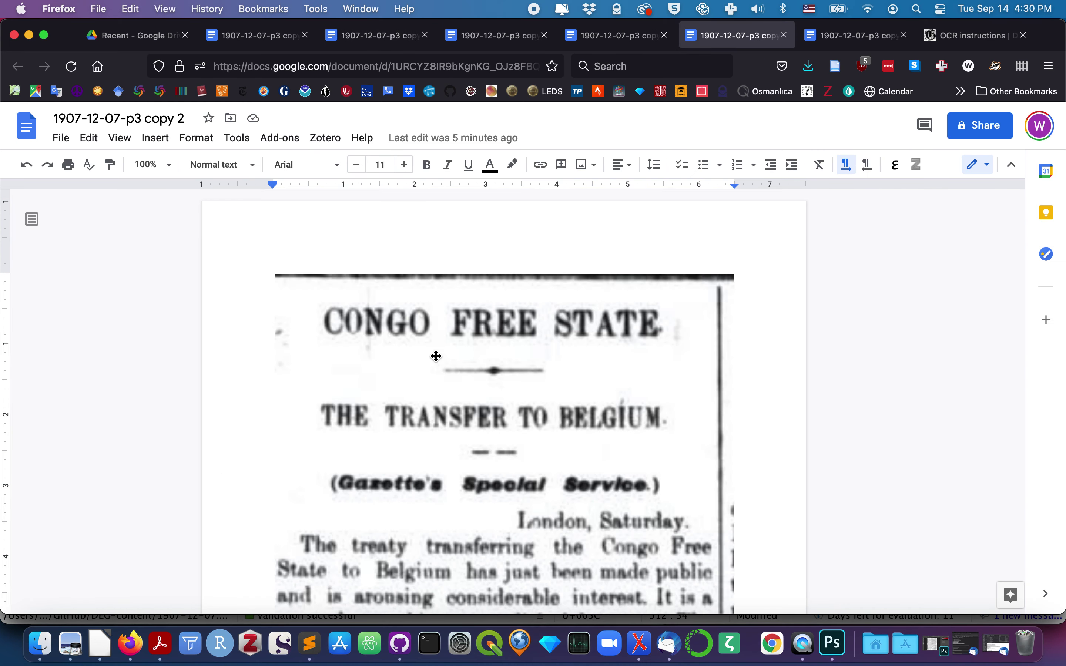
pyautogui.scroll(-1, 456, 367)
pyautogui.scroll(-10, 455, 367)
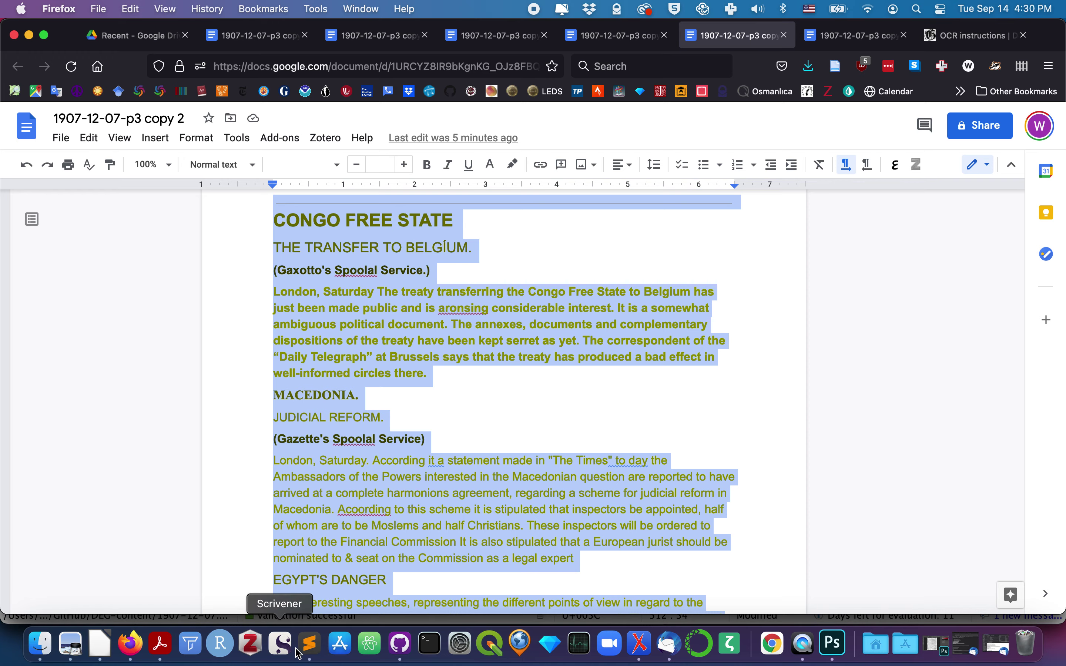
pyautogui.click(311, 644)
pyautogui.press('super+v')
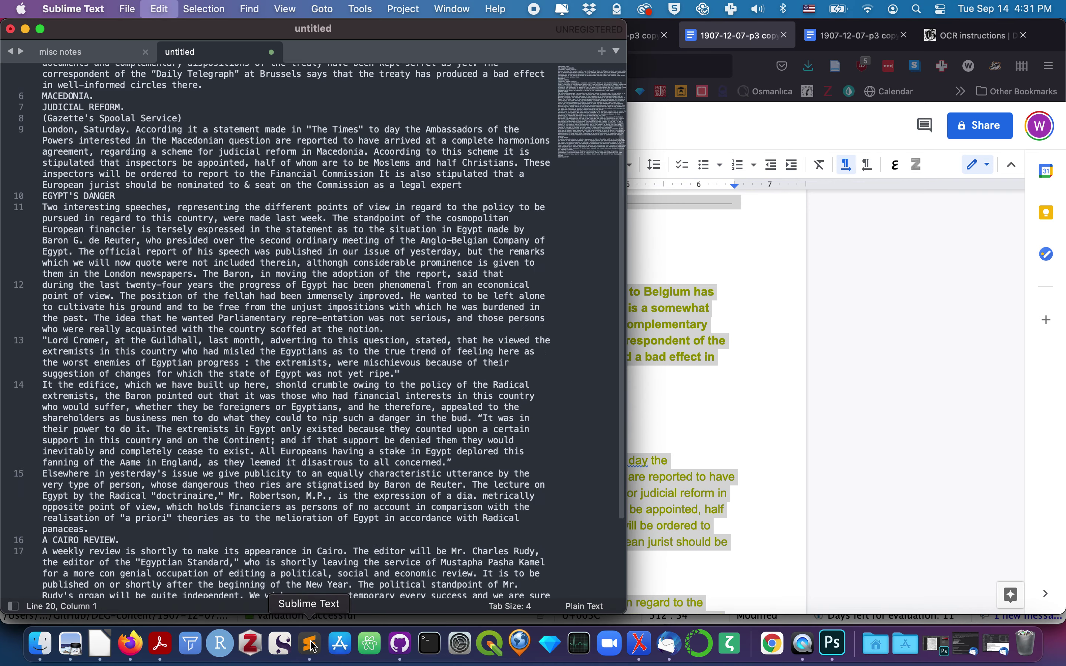
# - Copy all the column text from Sublime Text, paste it into the column 2 item div in Oxygen's Author mode, and review it
pyautogui.scroll(5, 329, 454)
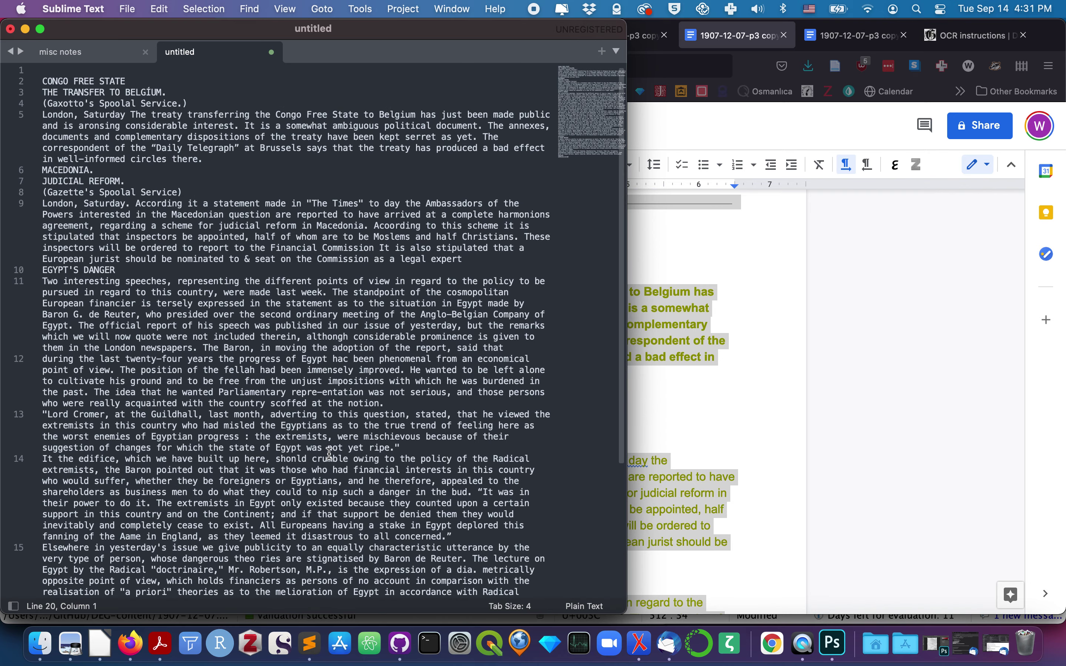
pyautogui.press('super+a')
pyautogui.press('super+c')
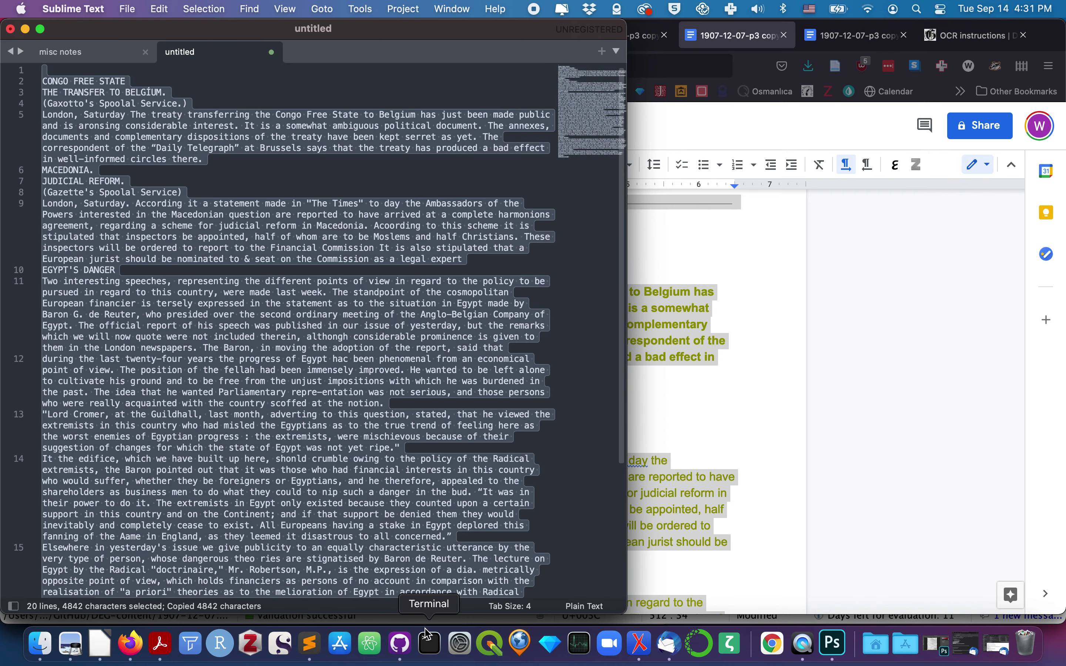
pyautogui.click(640, 648)
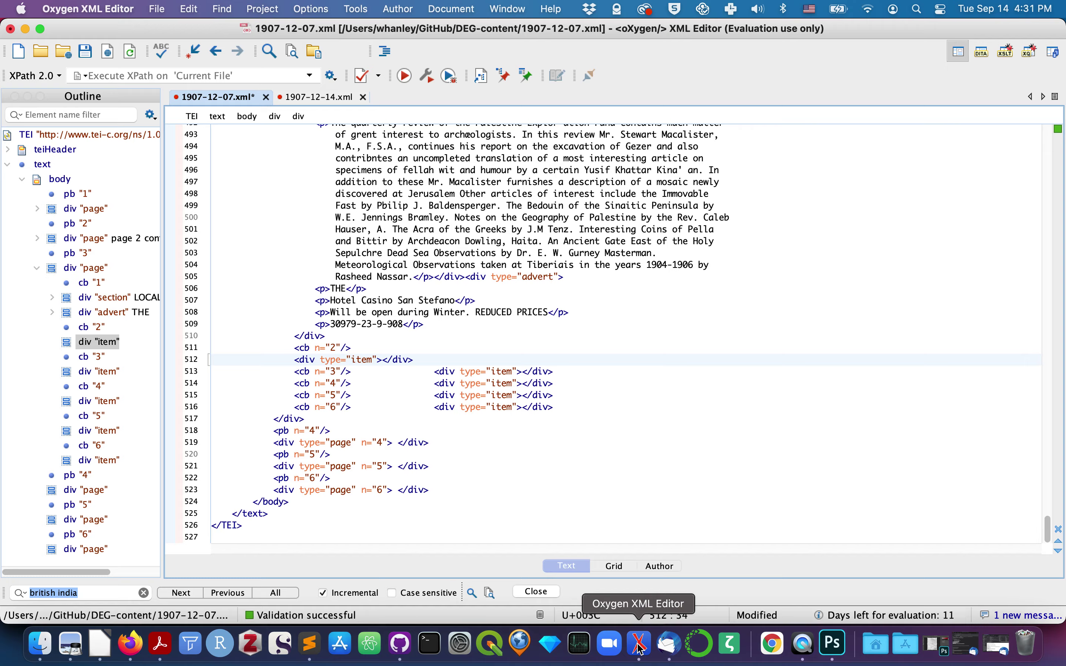
pyautogui.click(657, 566)
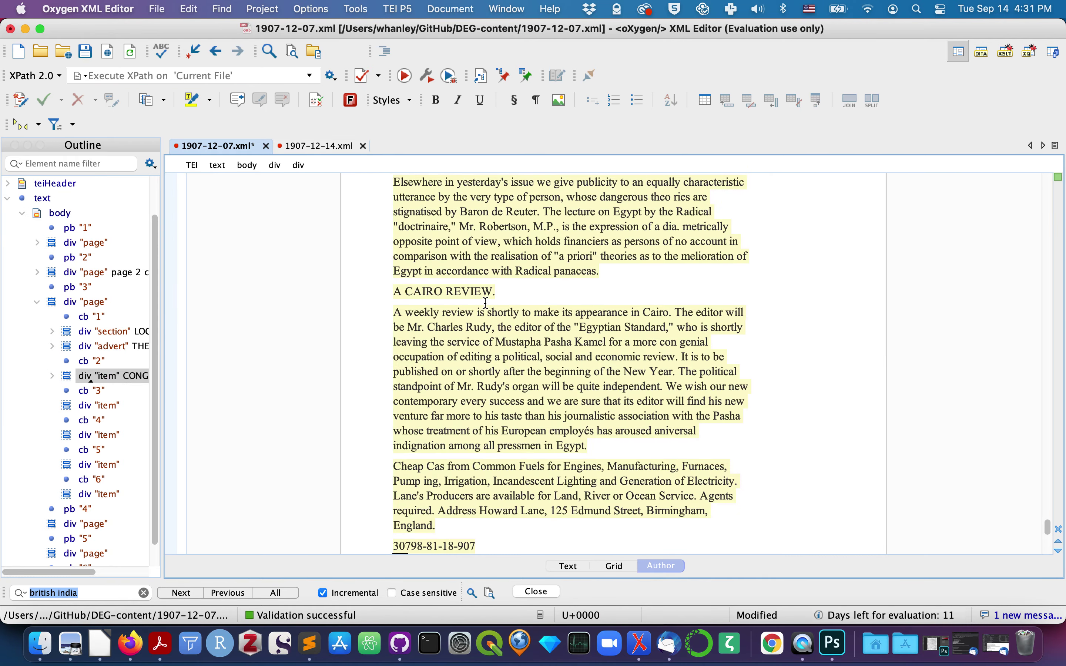
pyautogui.scroll(-10, 538, 352)
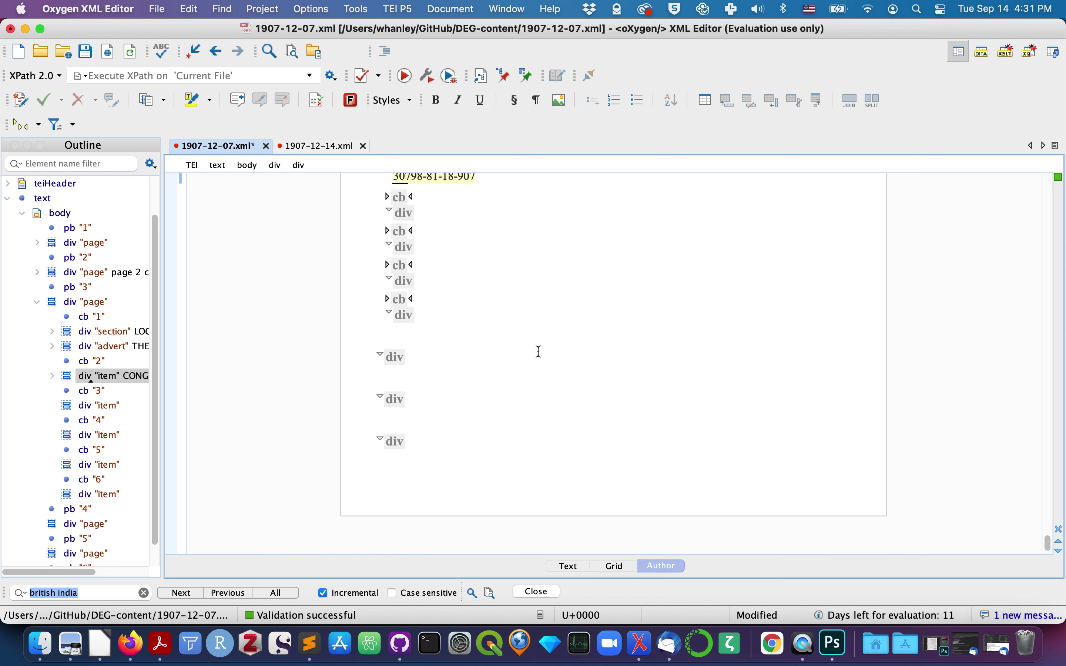
pyautogui.scroll(3, 538, 352)
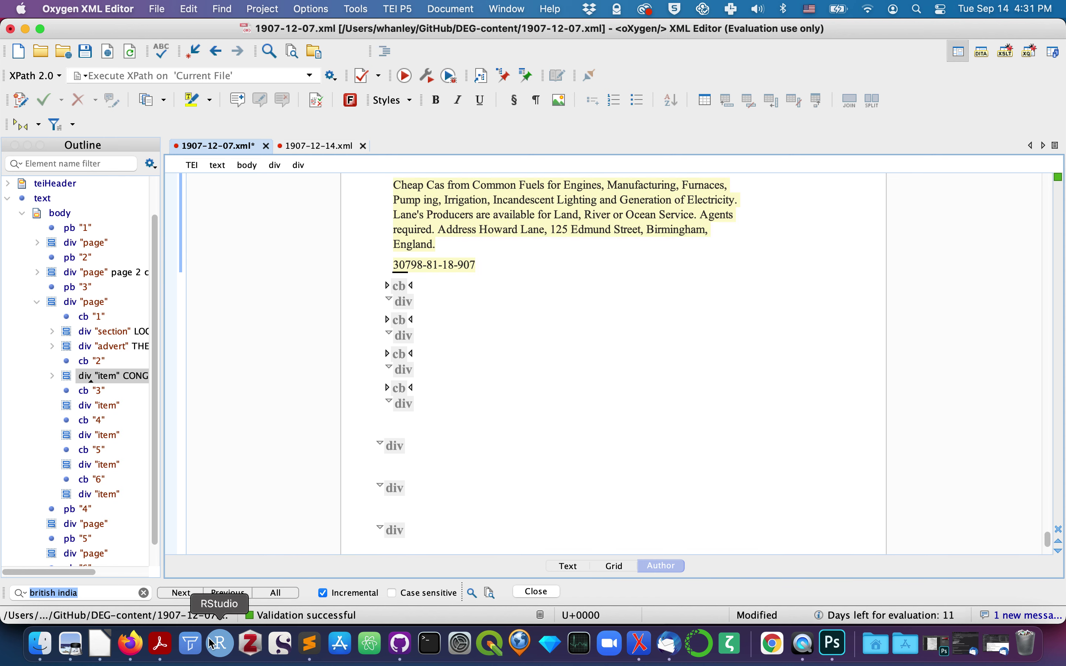
# - Switch to Firefox, copy all the OCR text of 1907-12-07-p3 copy 3, and paste it over the old text in Sublime Text
pyautogui.click(130, 644)
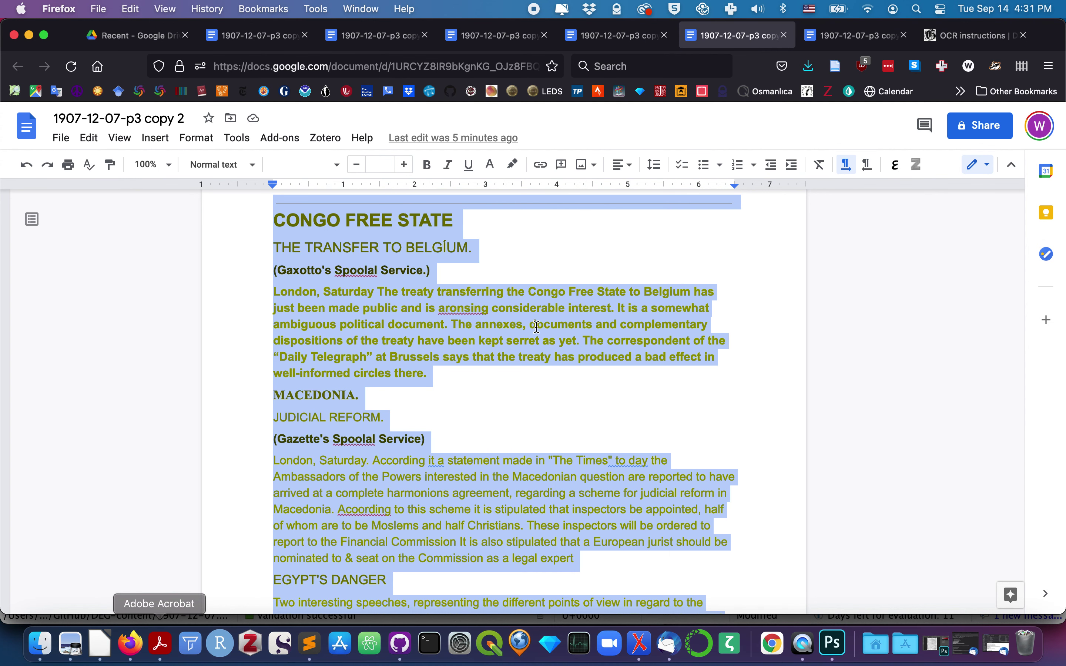
pyautogui.click(616, 35)
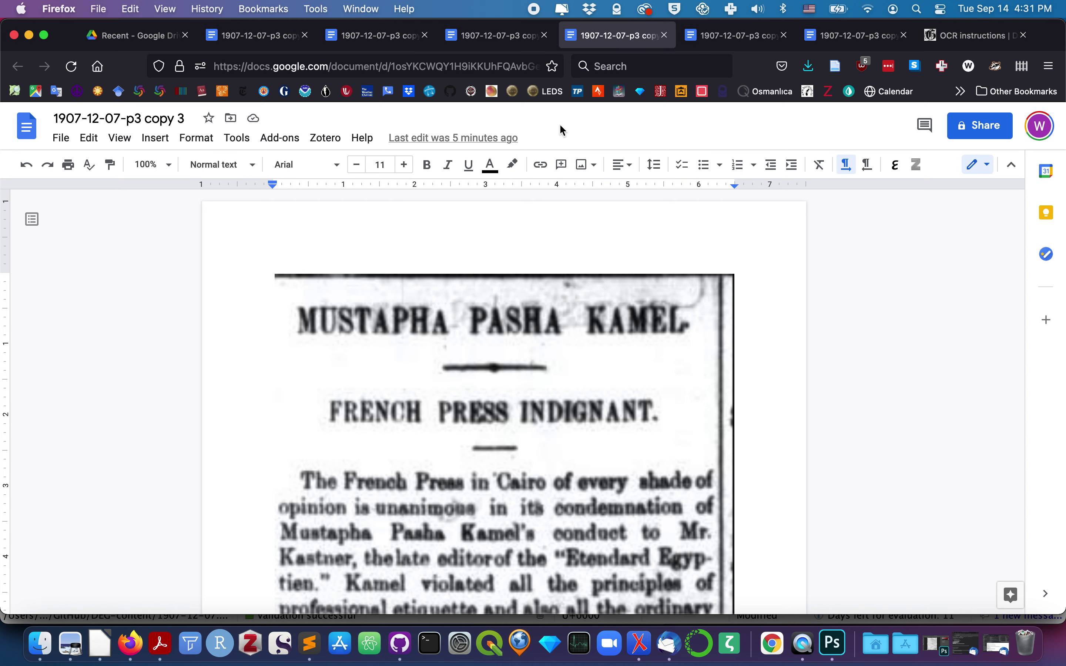
pyautogui.press('super+a')
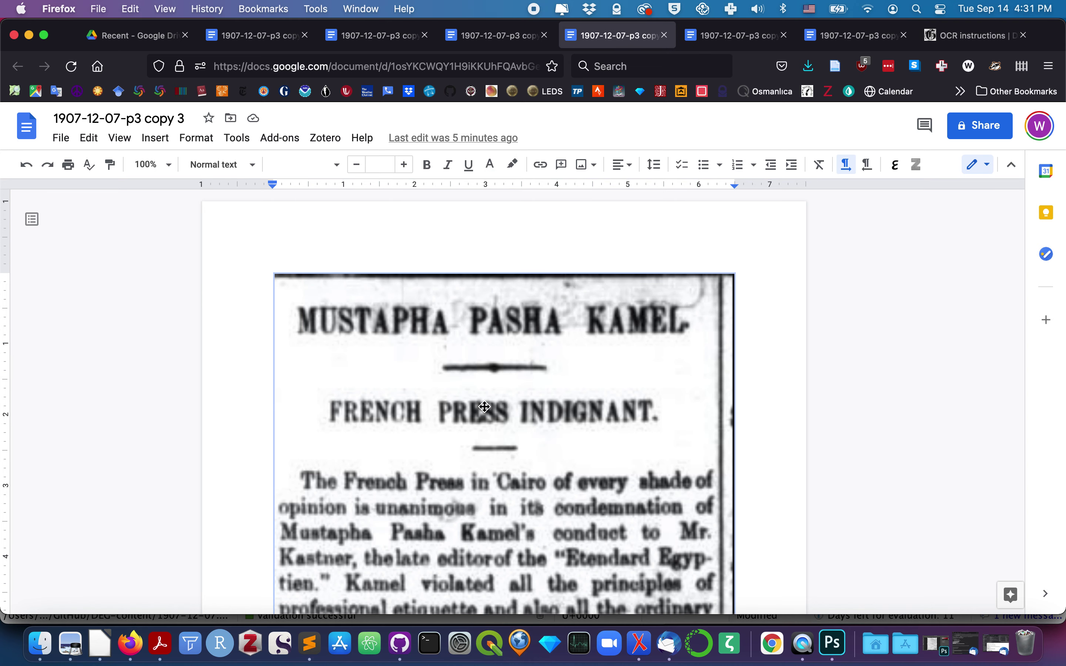
pyautogui.press('super+c')
pyautogui.click(310, 645)
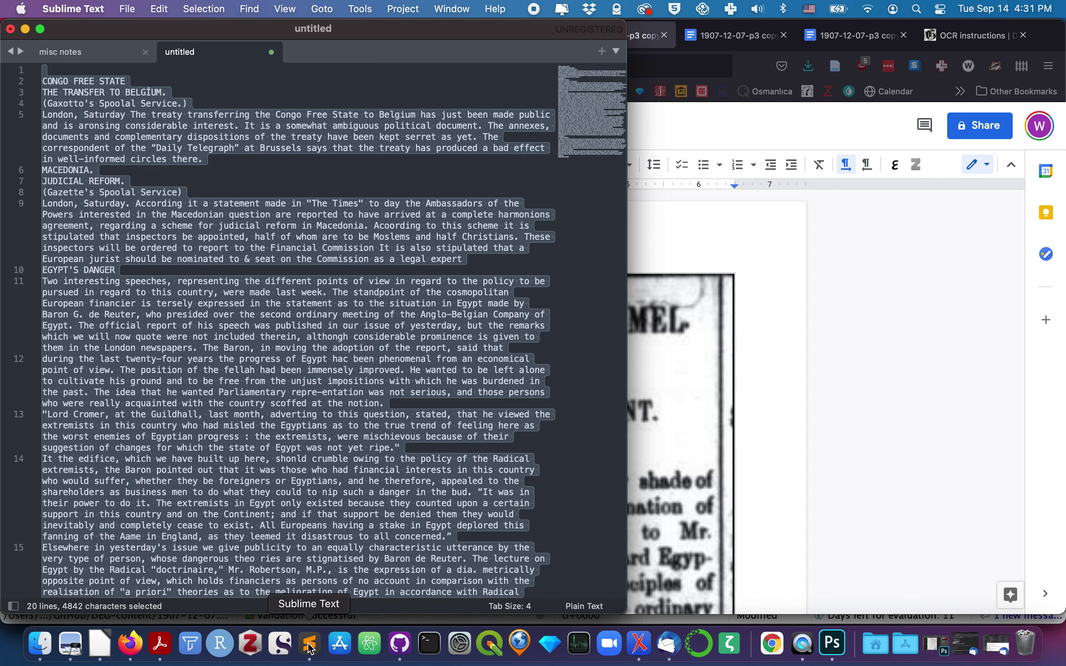
pyautogui.press('super+v')
# - Copy the entire plain text from Sublime Text and paste it into the item div after column break 3 in Oxygen
pyautogui.press('super+a')
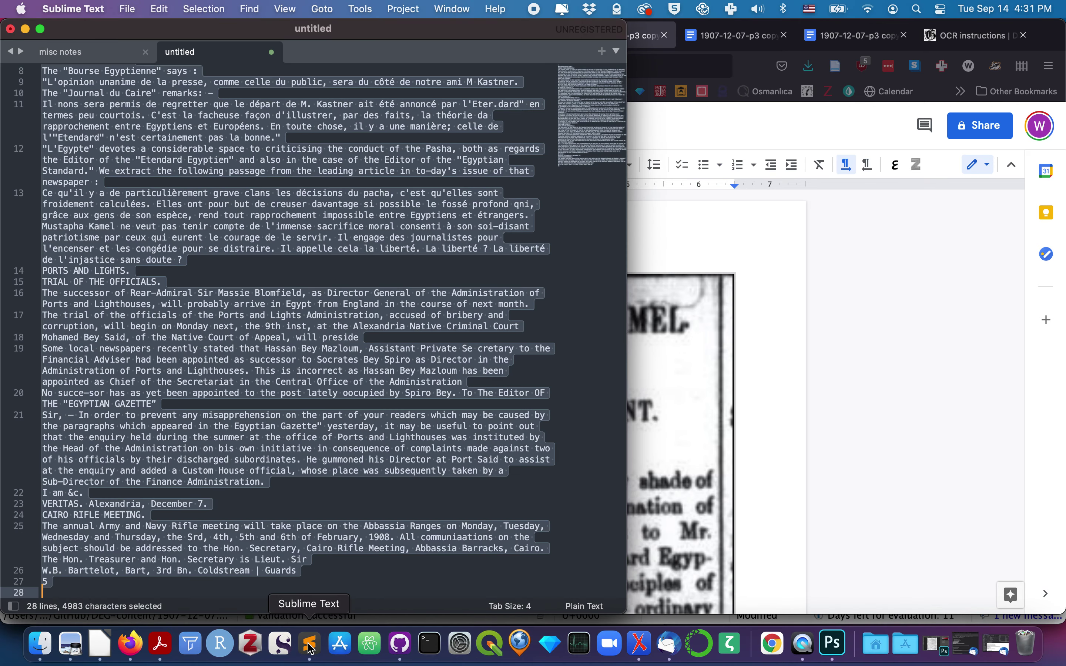
pyautogui.press('super+c')
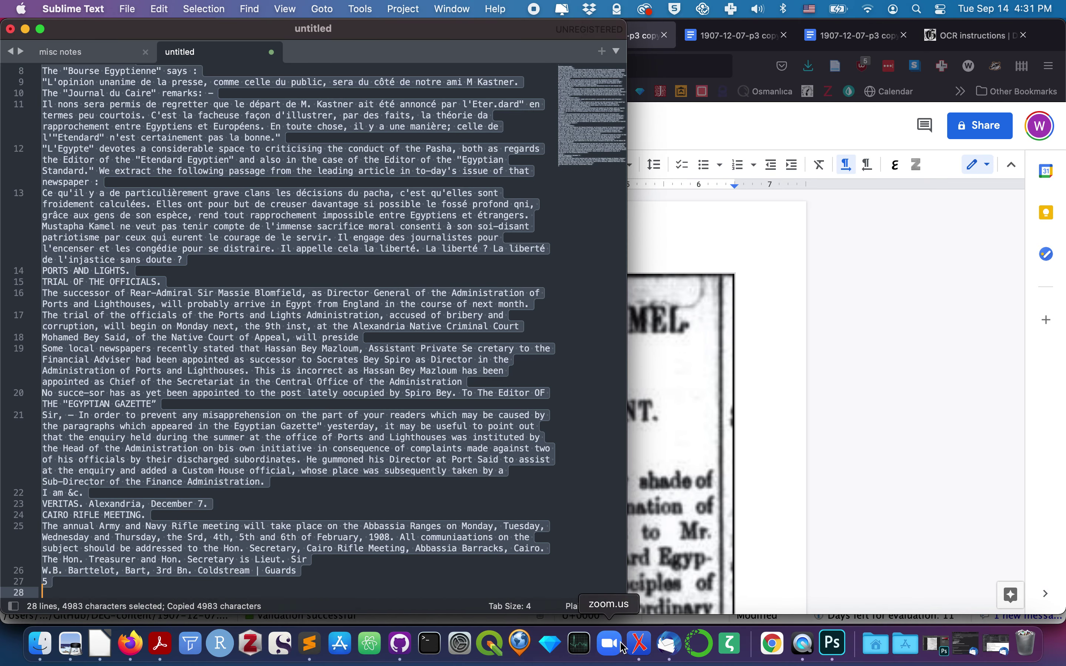
pyautogui.click(640, 647)
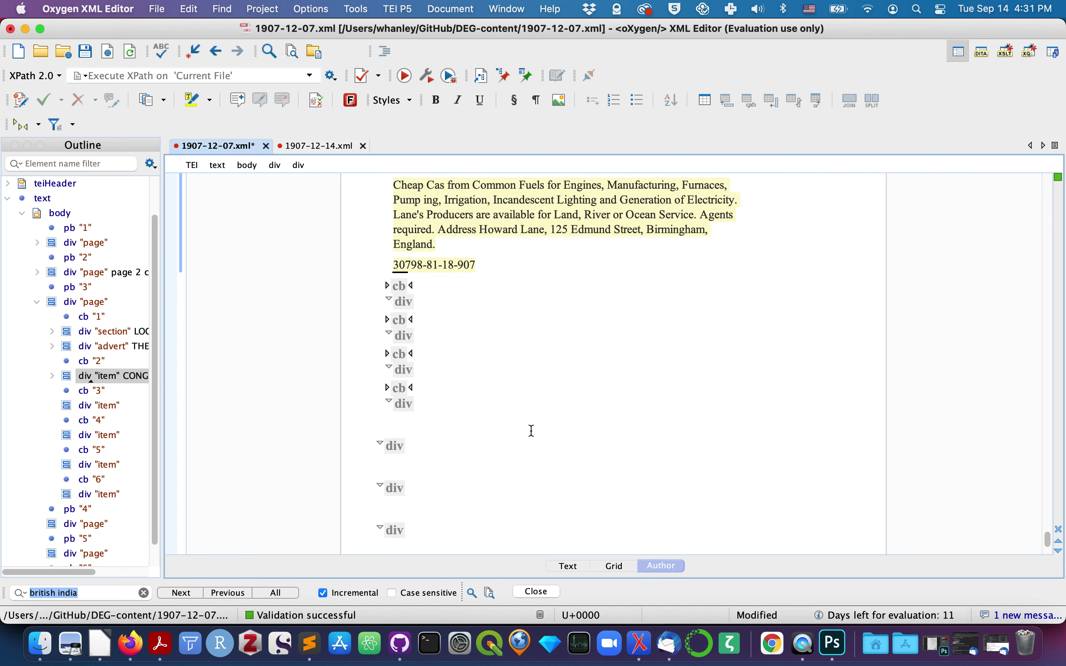
pyautogui.click(406, 300)
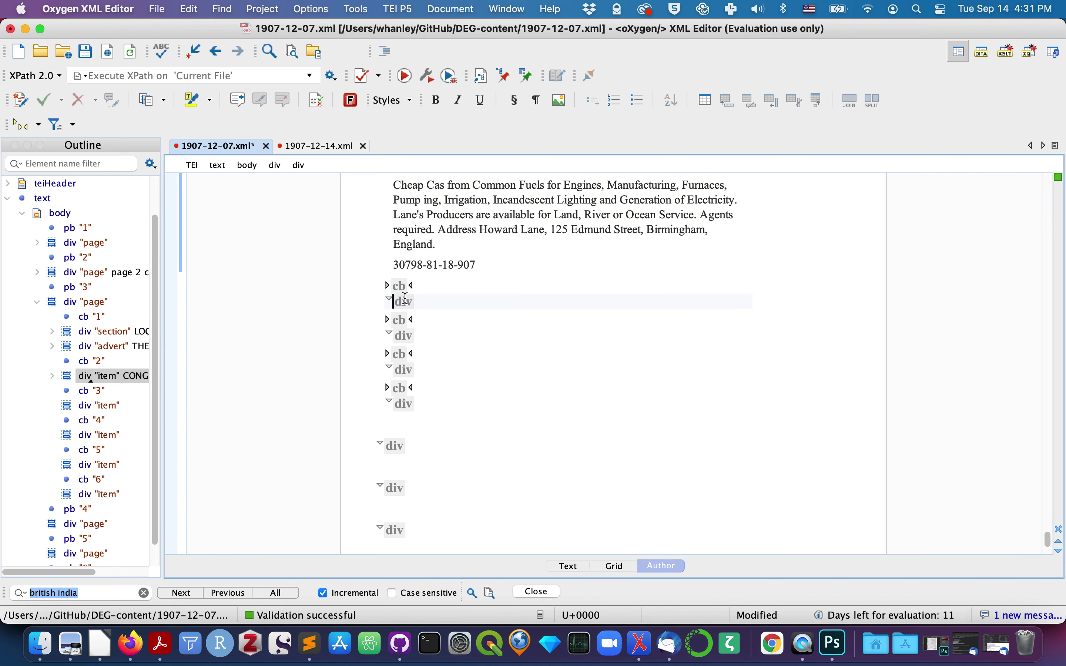
pyautogui.press('super+v')
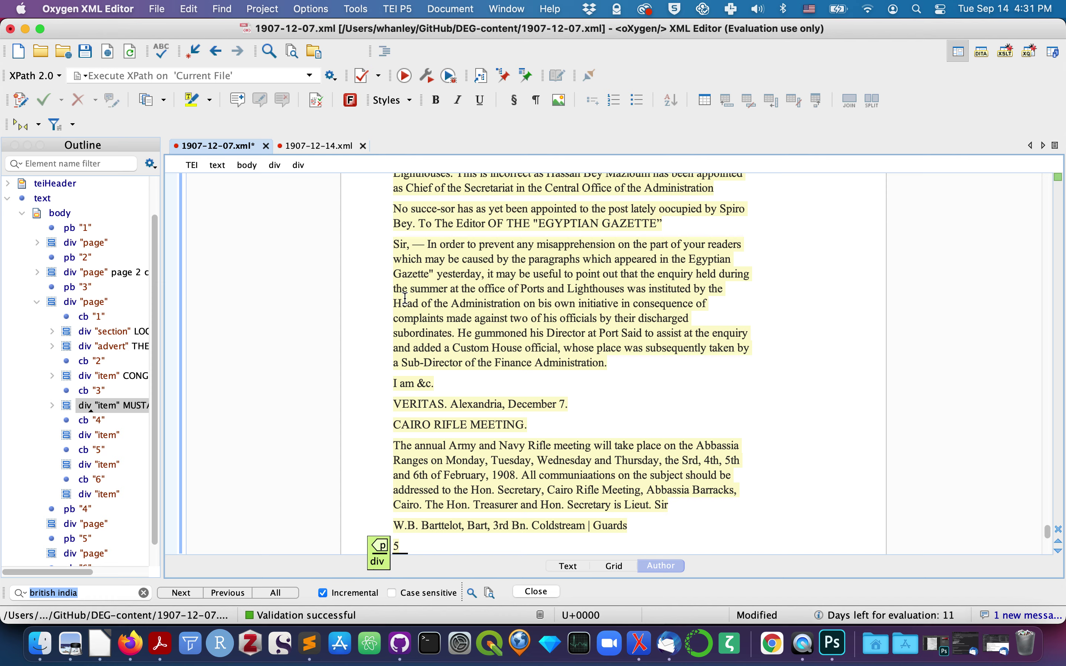
pyautogui.scroll(-8, 456, 384)
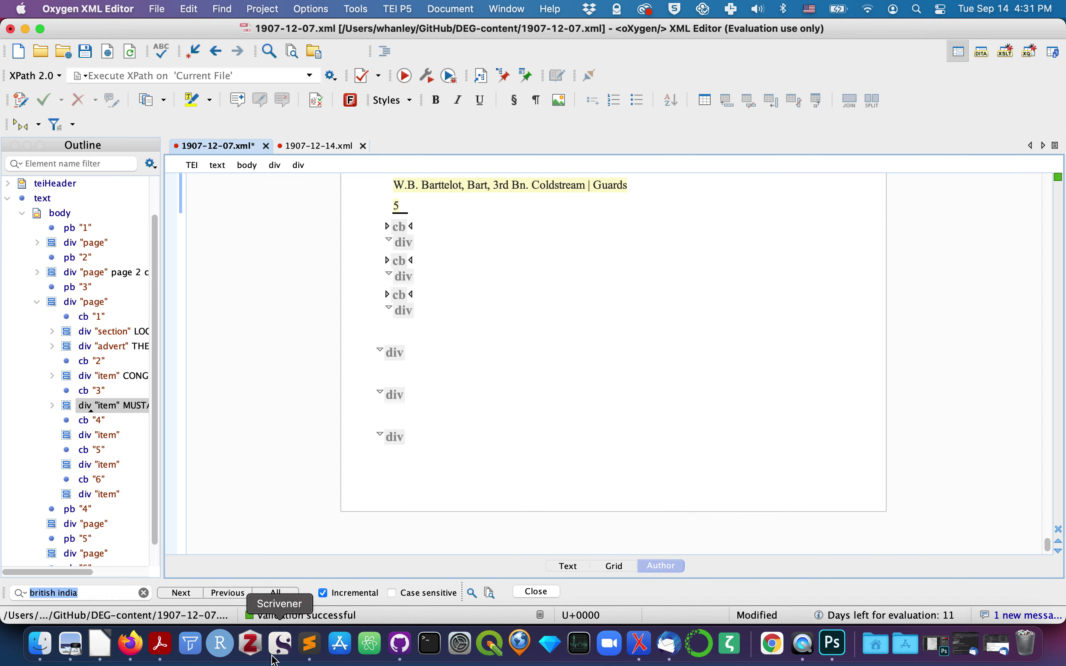
# - Transfer the full OCR text of 1907-12-07-p3 copy 4 from Google Docs to Sublime Text, replacing its contents
pyautogui.click(131, 644)
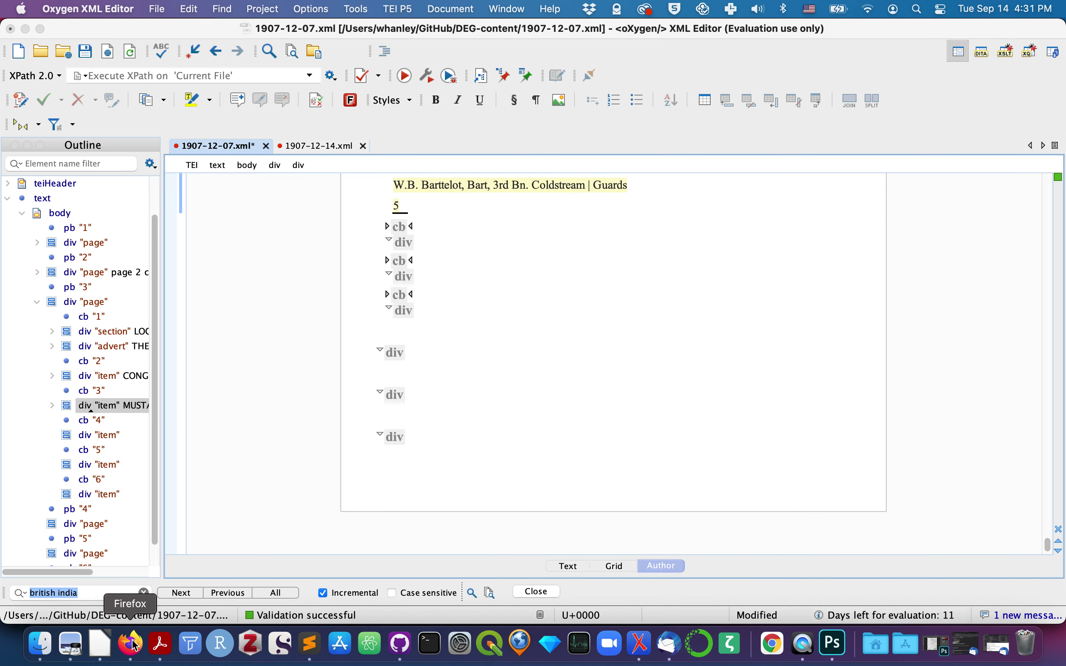
pyautogui.click(478, 38)
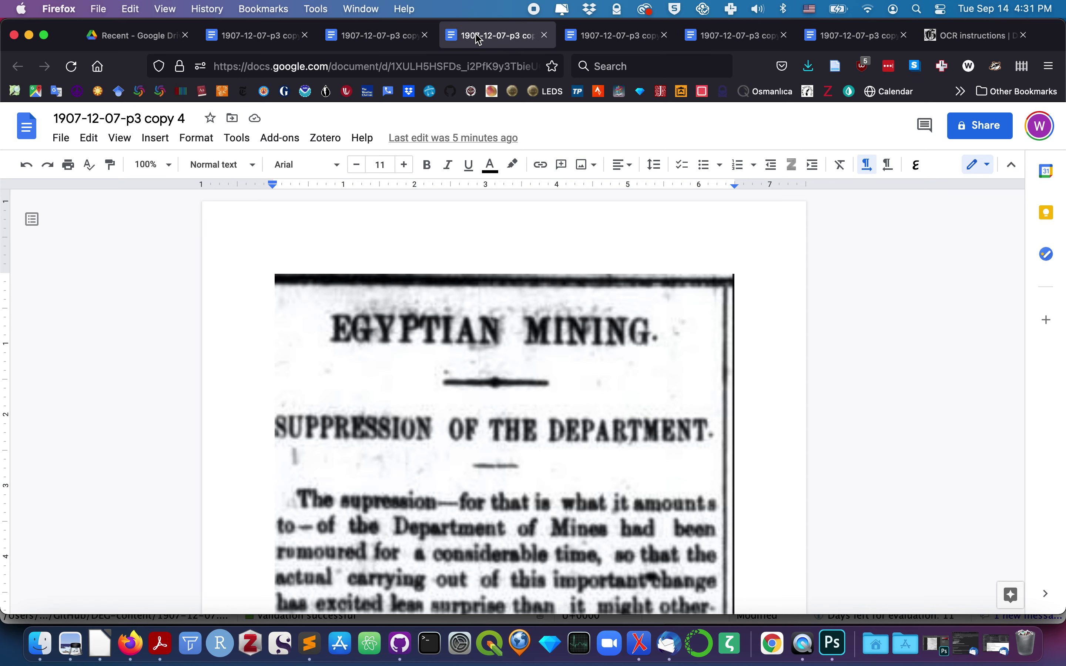
pyautogui.click(444, 437)
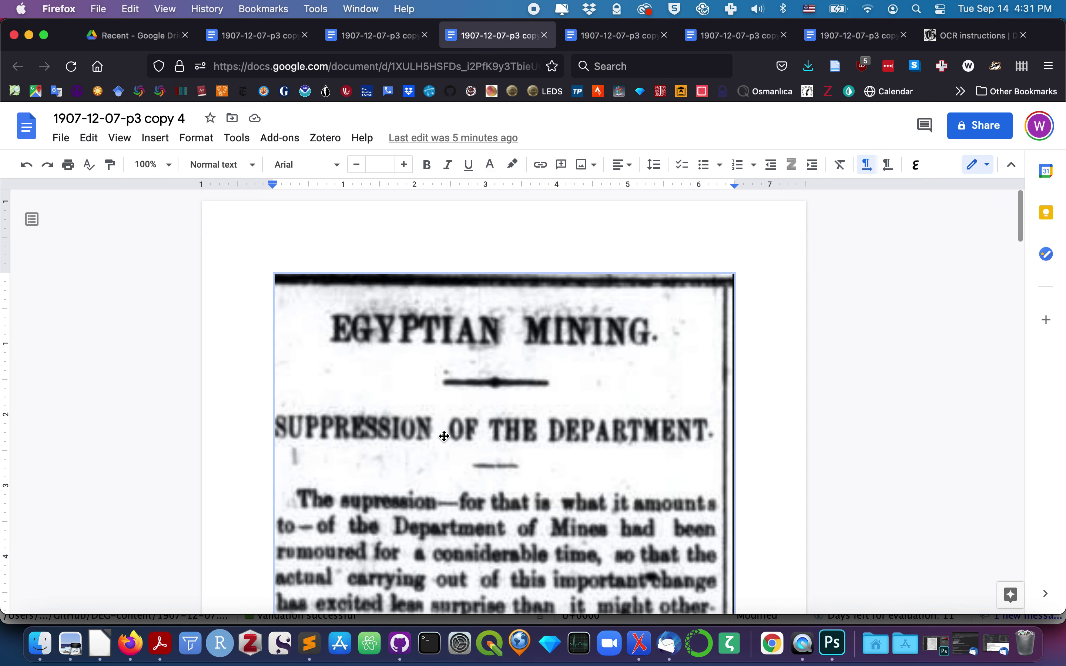
pyautogui.click(640, 644)
pyautogui.click(303, 650)
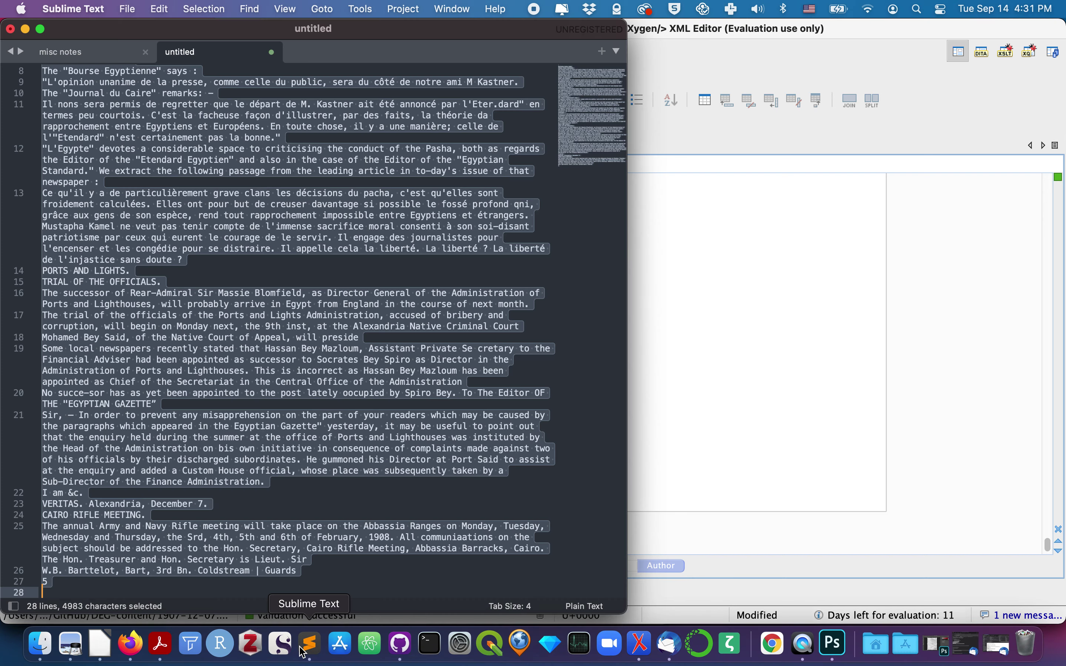
pyautogui.press('super+v')
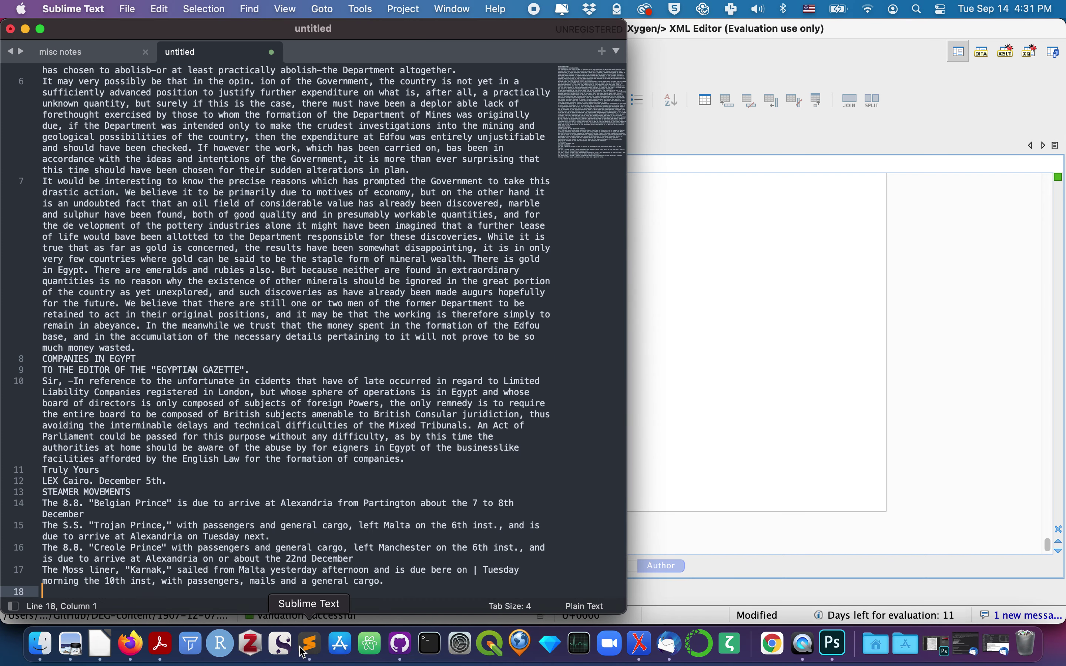
# - Copy the whole Egyptian Mining column from Sublime Text and paste it into the item div after column break 4 in Oxygen
pyautogui.press('super+a')
pyautogui.press('super+c')
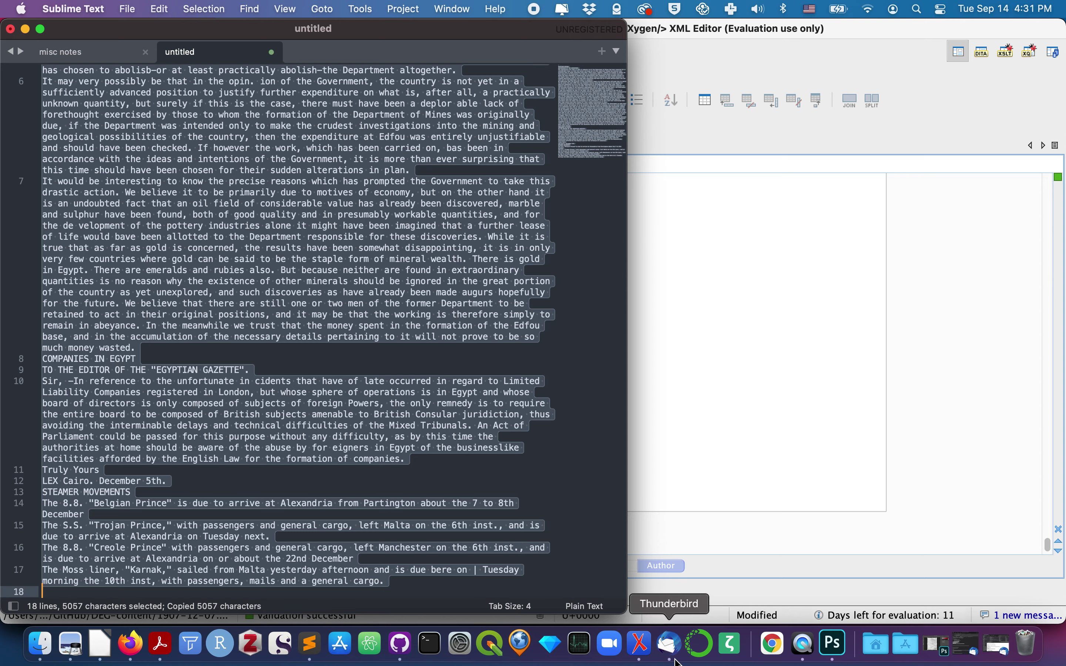
pyautogui.click(639, 644)
pyautogui.click(403, 242)
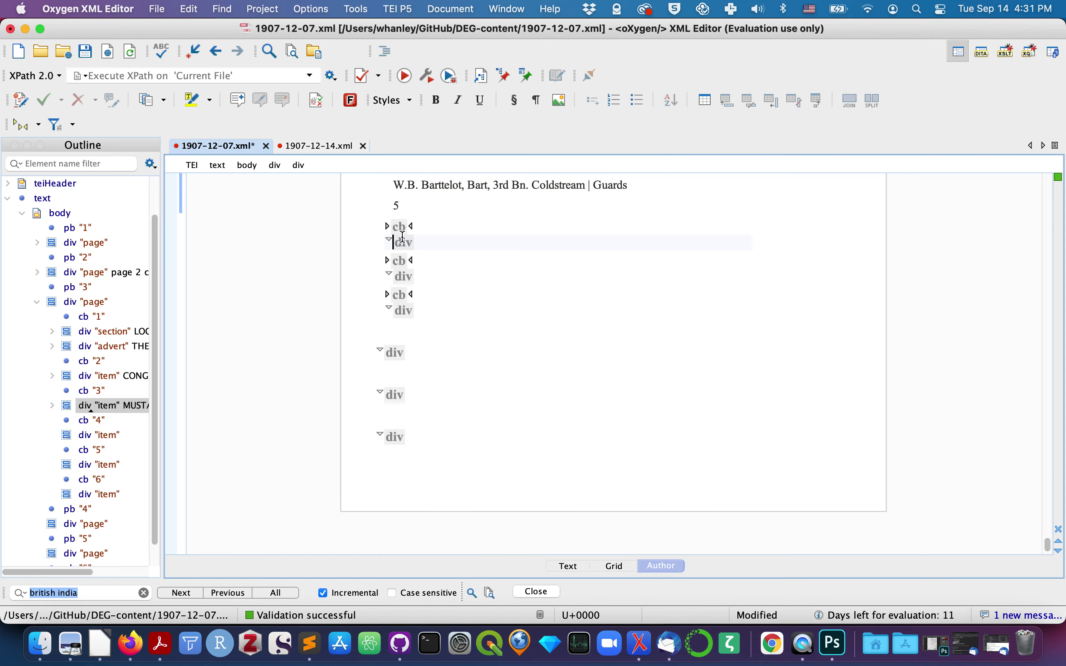
pyautogui.press('super+v')
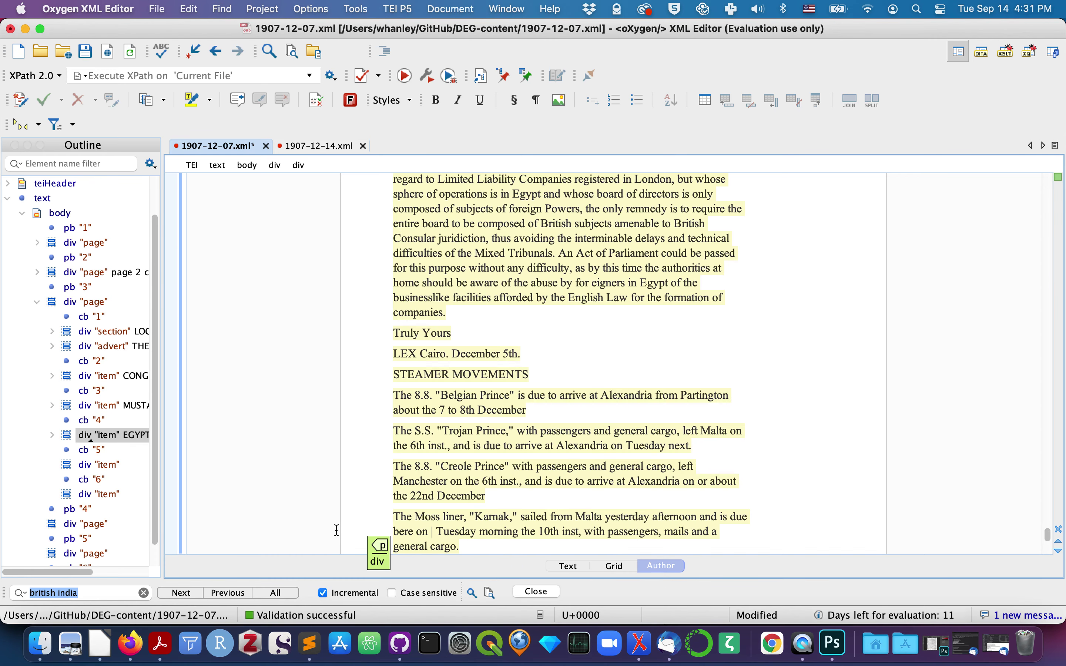
# - Transfer the full OCR text of 1907-12-07-p3 copy 5 from Google Docs to Sublime Text, replacing its contents
pyautogui.click(130, 644)
pyautogui.click(387, 36)
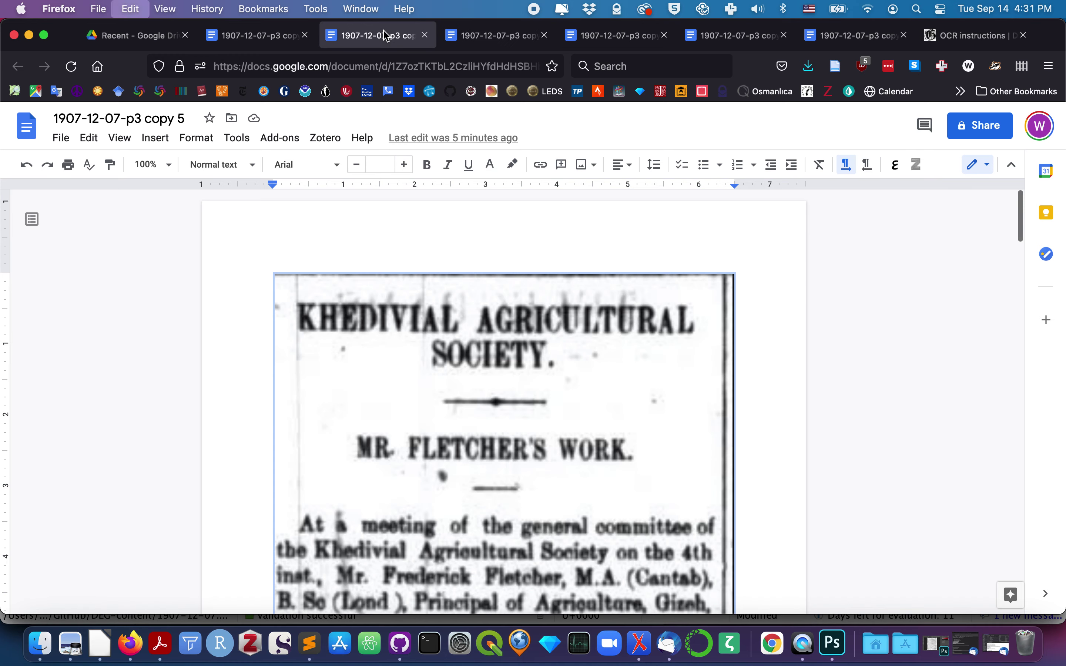
pyautogui.click(309, 644)
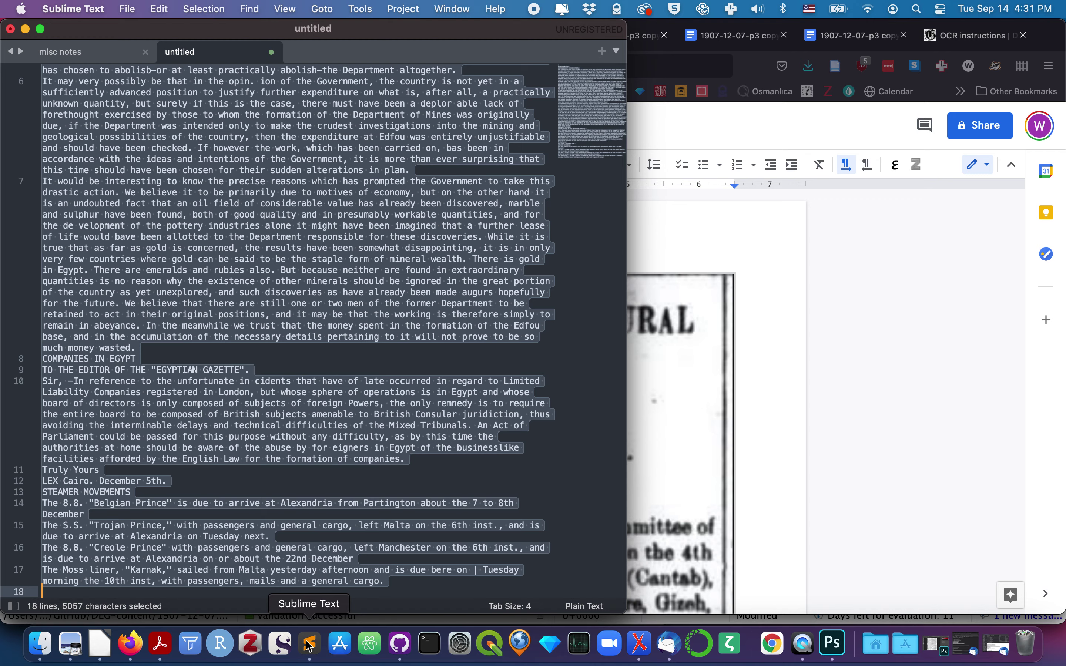
pyautogui.press('super+v')
# - Copy the whole Khedivial Agricultural Society column from Sublime Text and paste it into the item div after column break 5 in Oxygen
pyautogui.press('super+a')
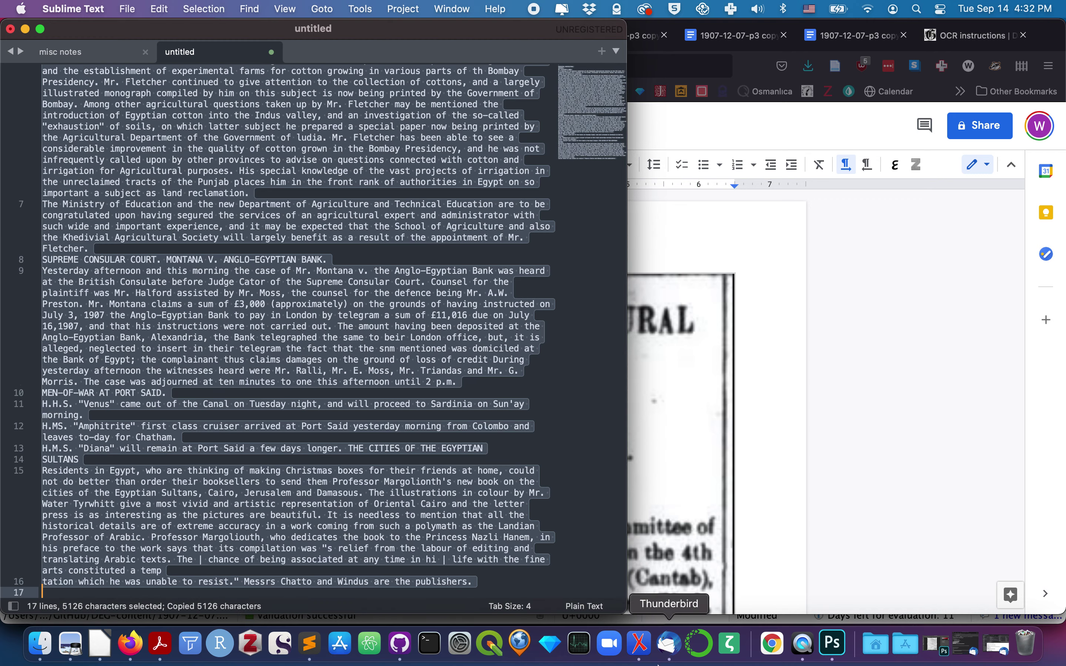
pyautogui.click(639, 644)
pyautogui.scroll(-5, 369, 404)
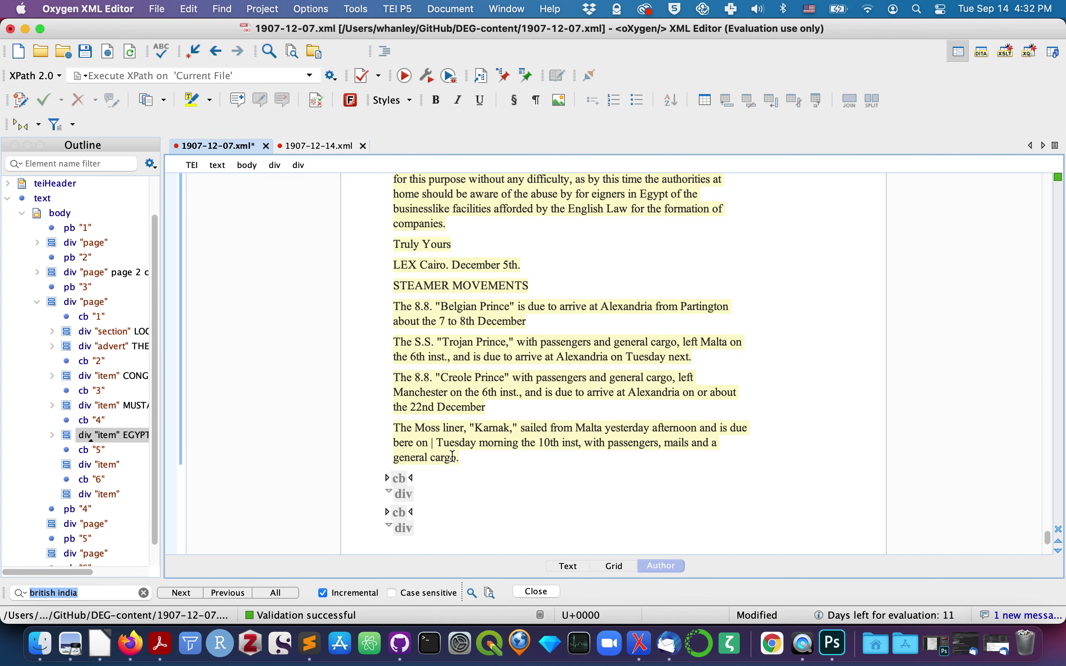
# - Transfer the full OCR text of 1907-12-07-p3 copy 6 from Google Docs to Sublime Text, replacing its contents
pyautogui.press('super+Tab')
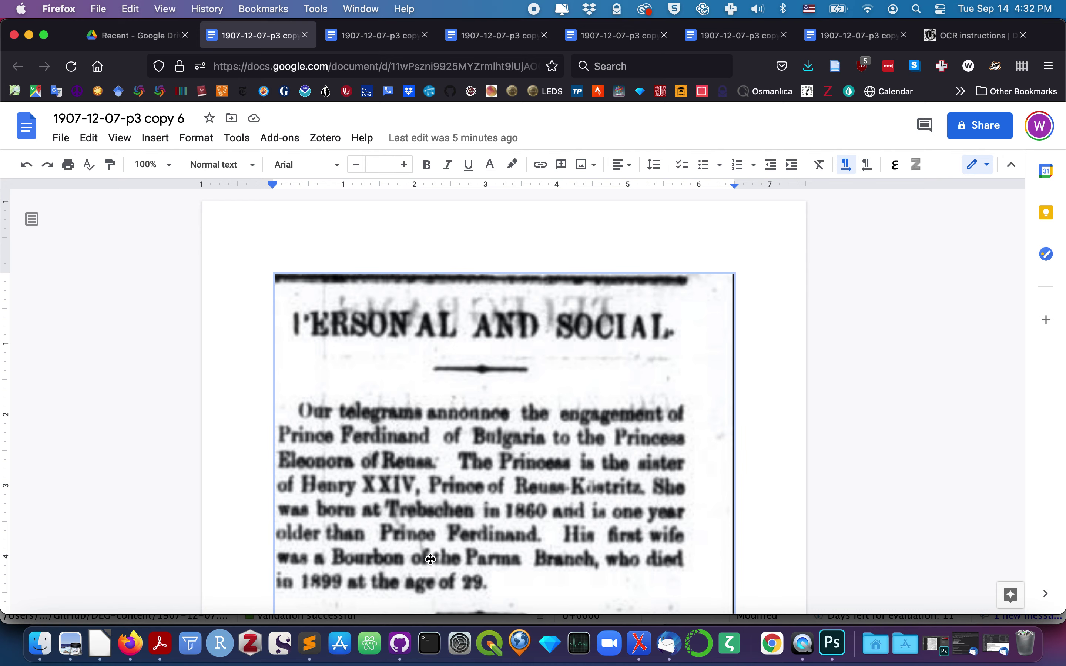
pyautogui.click(311, 658)
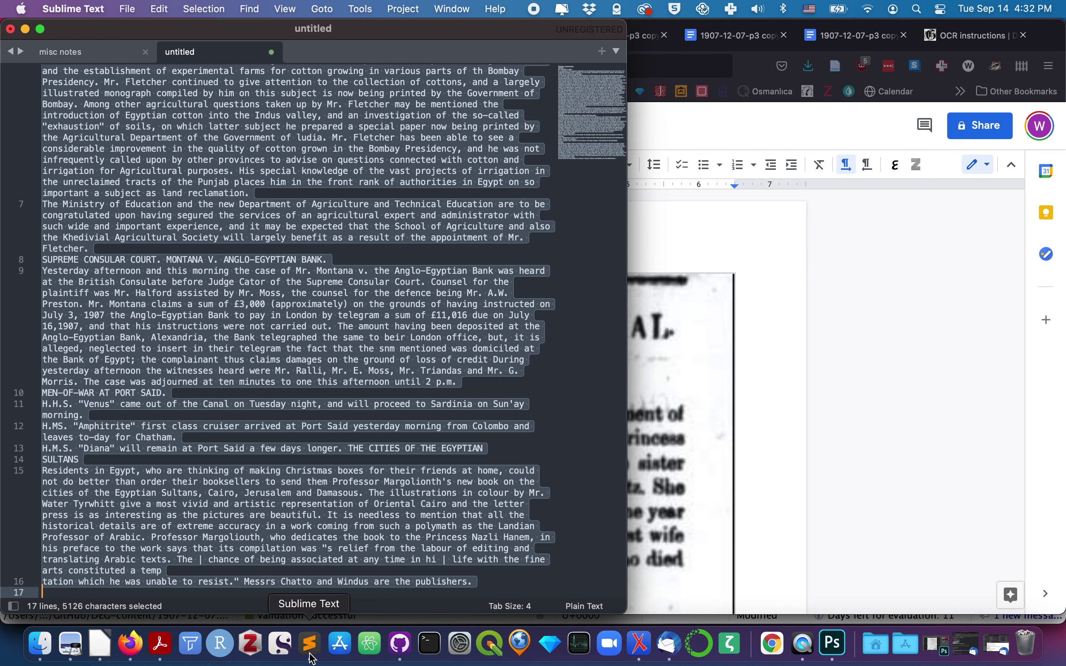
pyautogui.press('super+v')
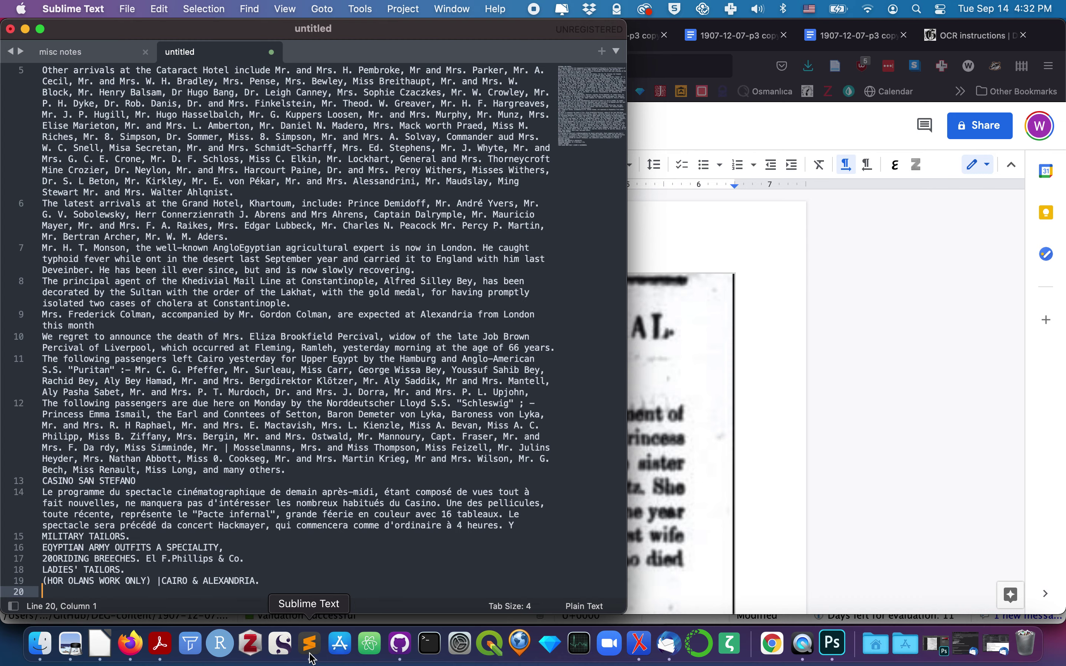
# - Copy the whole Personal and Social column from Sublime Text and paste it into the item div after column break 6 in Oxygen
pyautogui.press('super+a')
pyautogui.press('super+c')
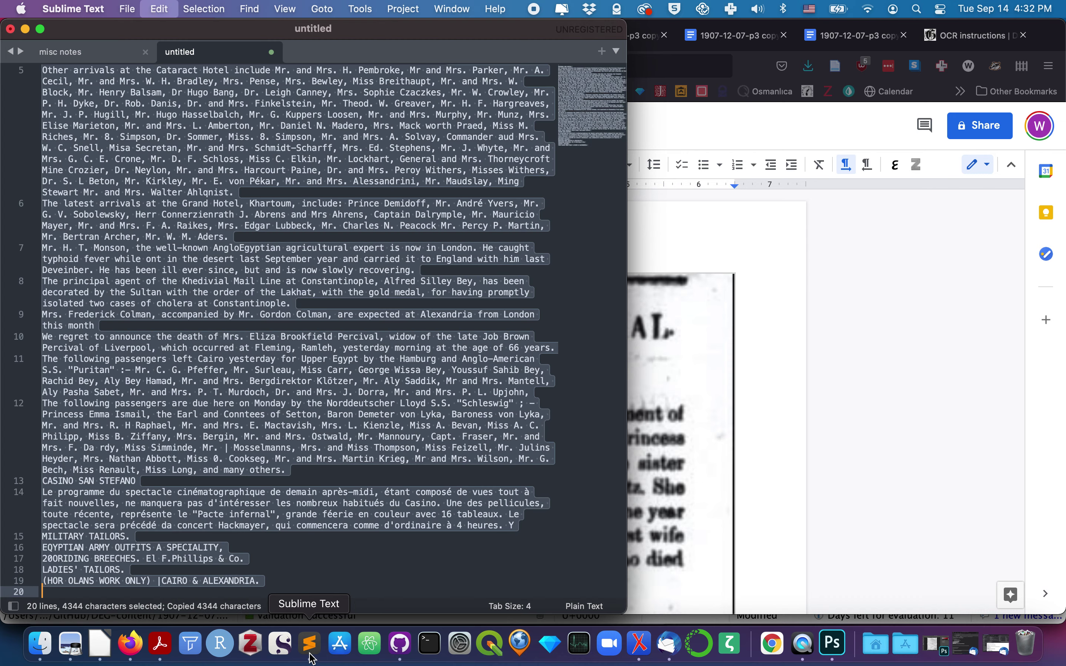
pyautogui.click(643, 648)
pyautogui.scroll(-3, 535, 484)
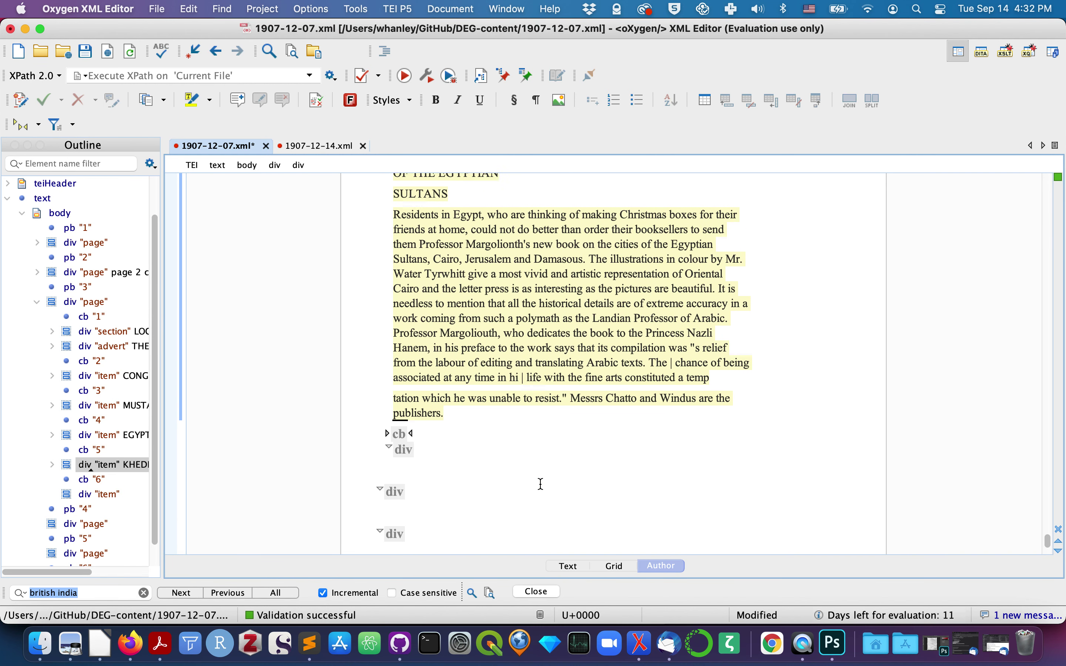
pyautogui.click(421, 409)
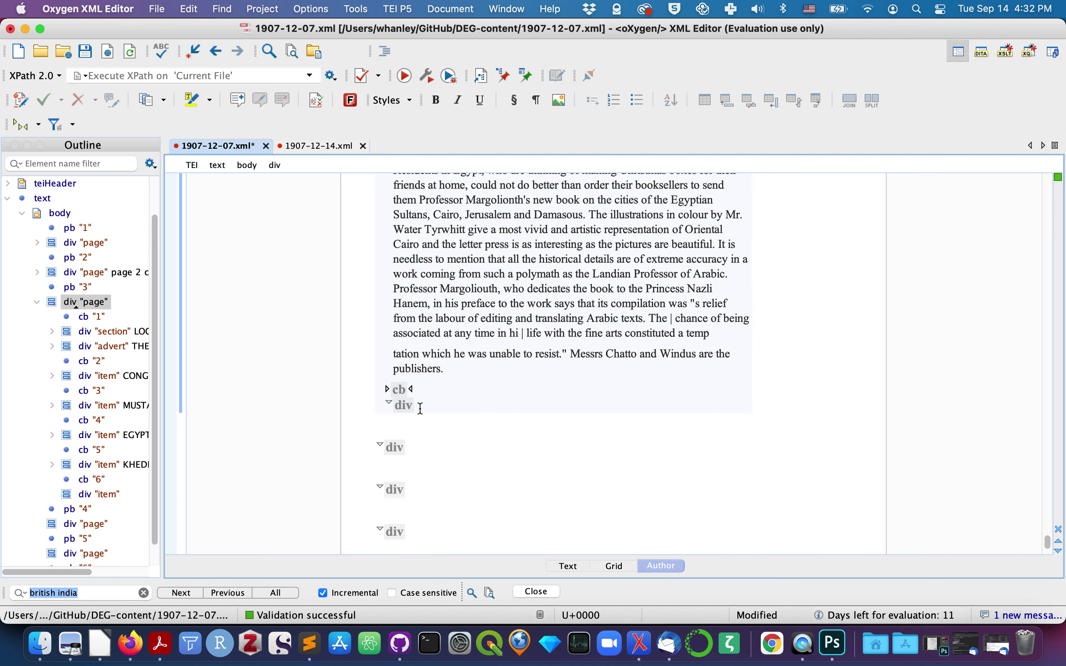
pyautogui.click(419, 408)
pyautogui.press('super+v')
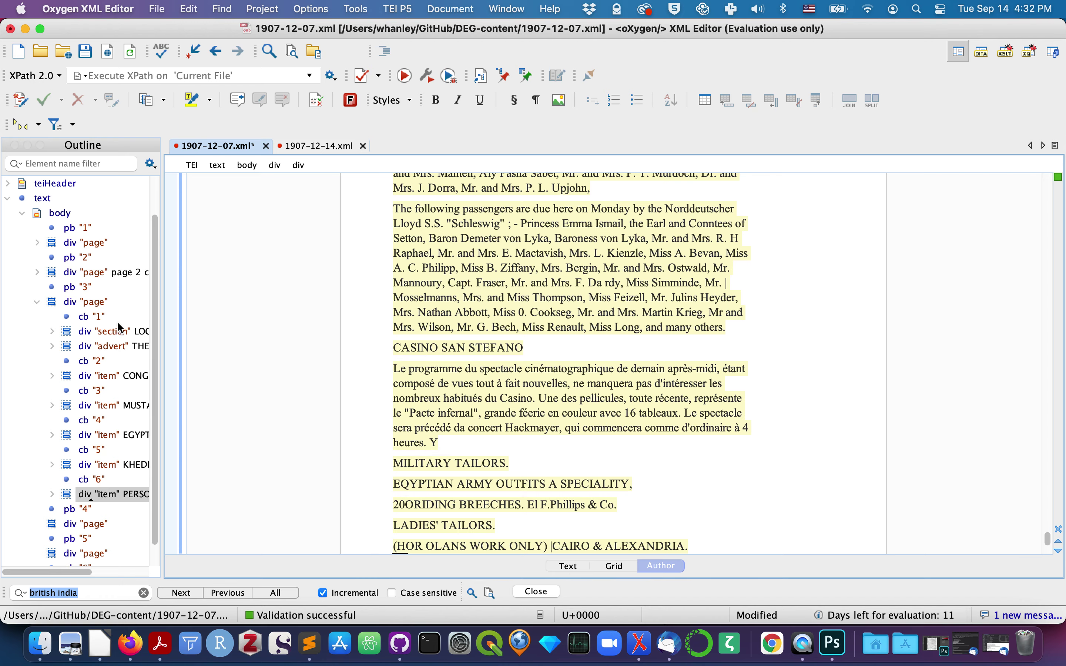
# - Show the XML source in Text mode and go to the advert div at the end of page 3's first column
pyautogui.click(567, 566)
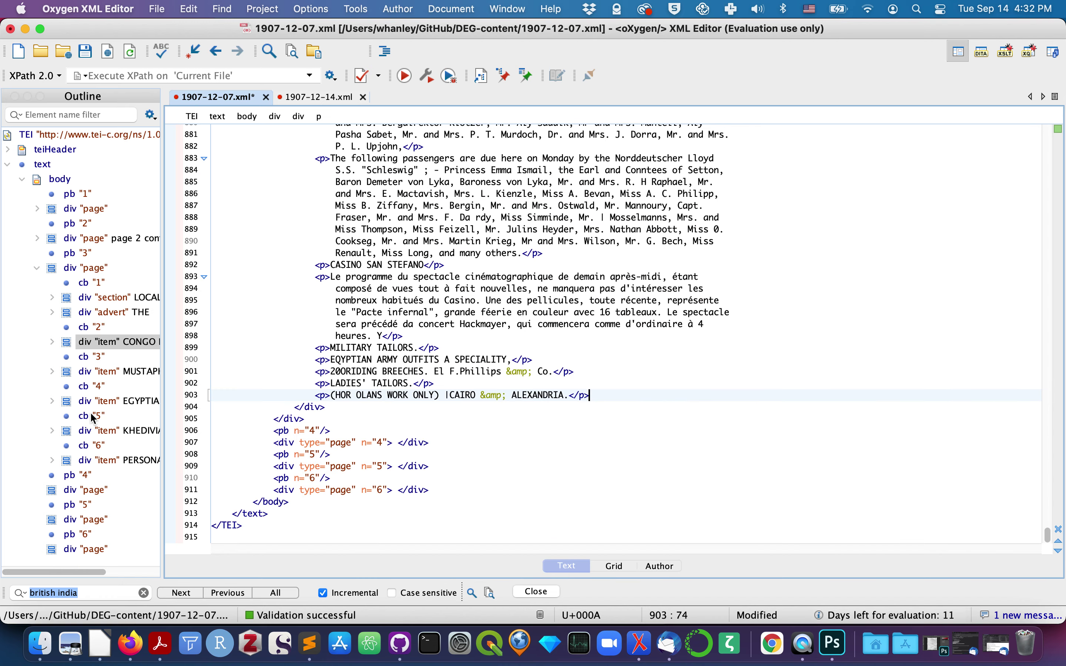
pyautogui.scroll(6, 93, 235)
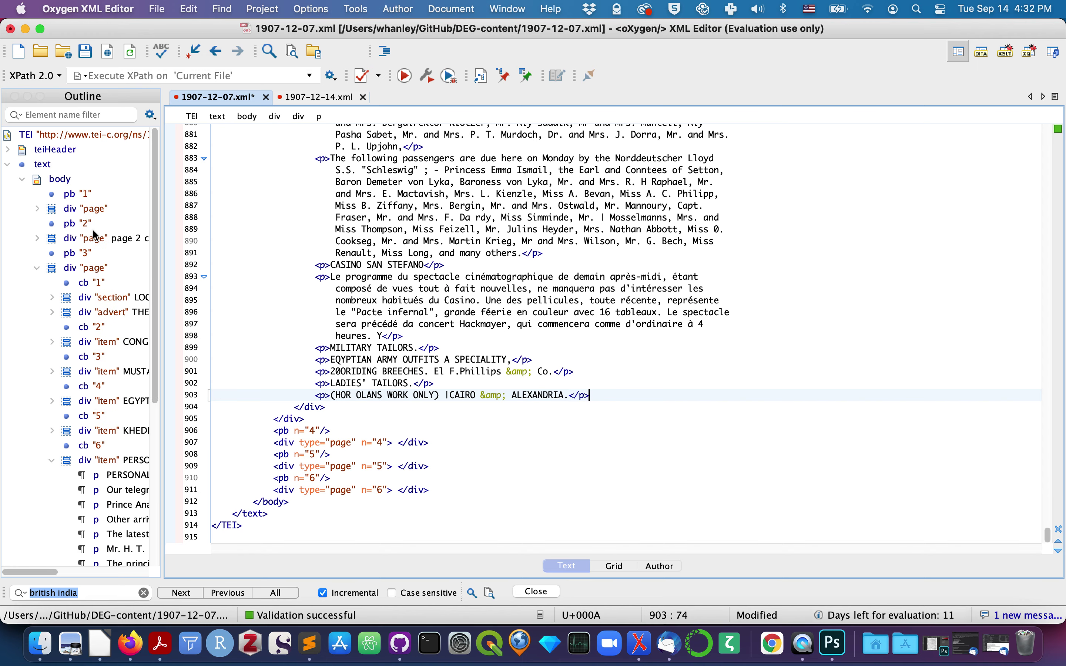
pyautogui.click(111, 314)
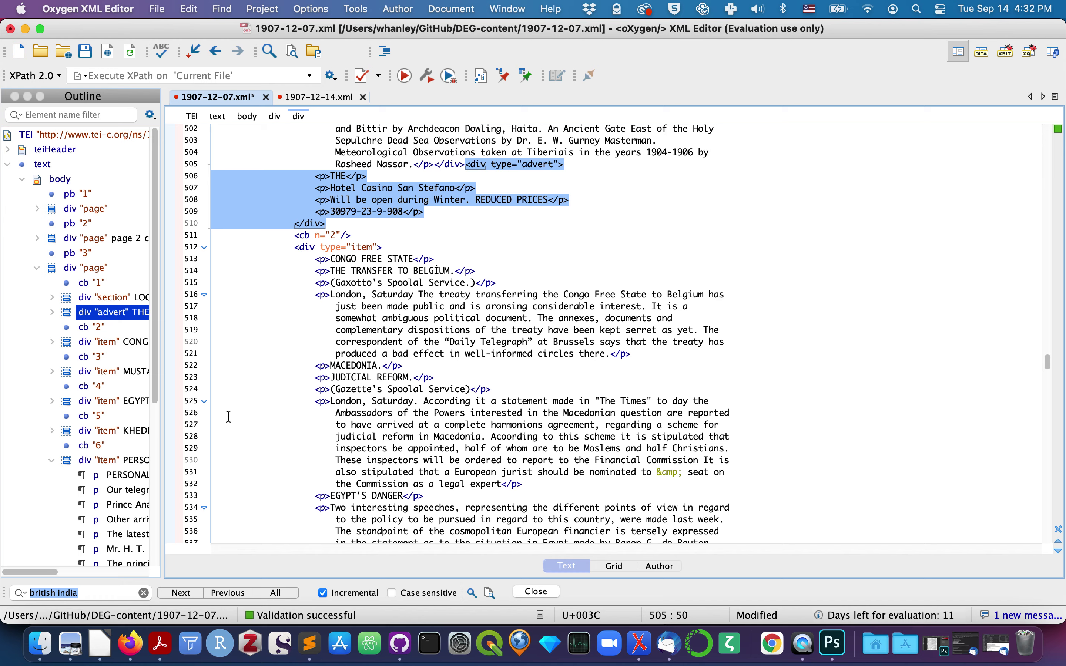
# - Check the markup around the advert div and the start of column 2, and format and indent the XML
pyautogui.scroll(2, 229, 416)
pyautogui.scroll(-2, 229, 416)
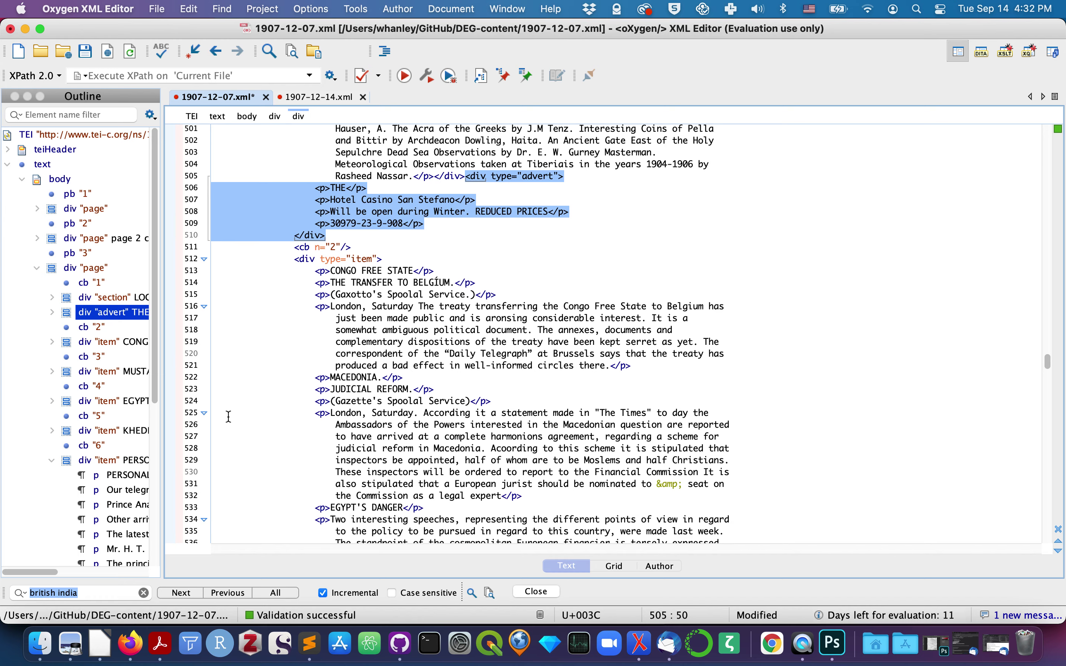
pyautogui.scroll(-2, 228, 416)
pyautogui.scroll(-6, 229, 417)
pyautogui.scroll(6, 228, 417)
pyautogui.scroll(3, 228, 416)
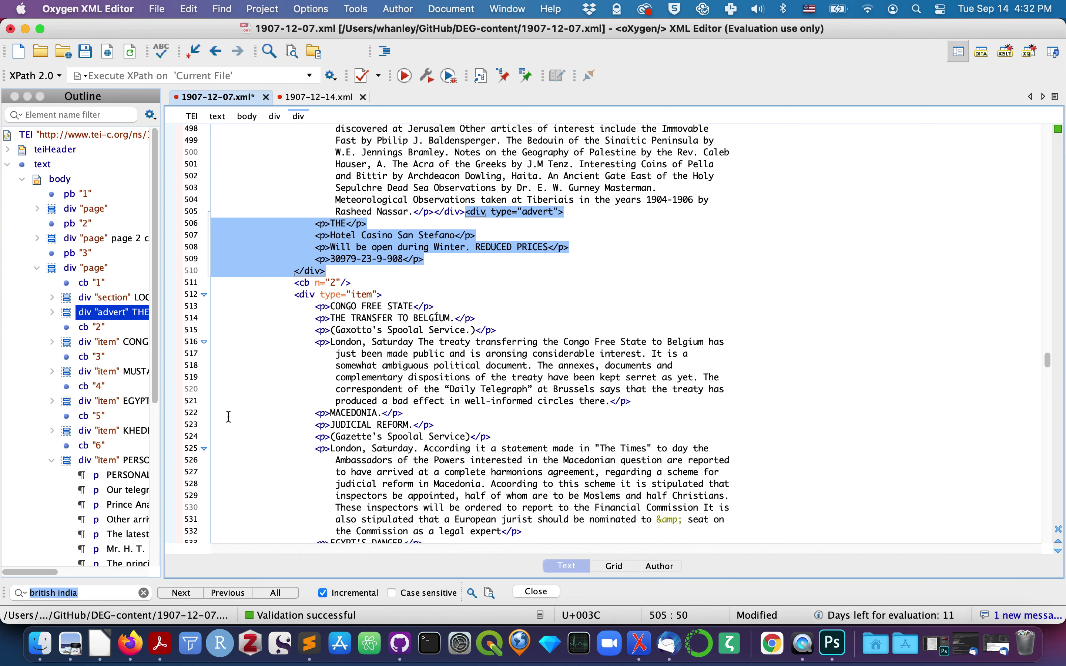
pyautogui.scroll(-1, 229, 417)
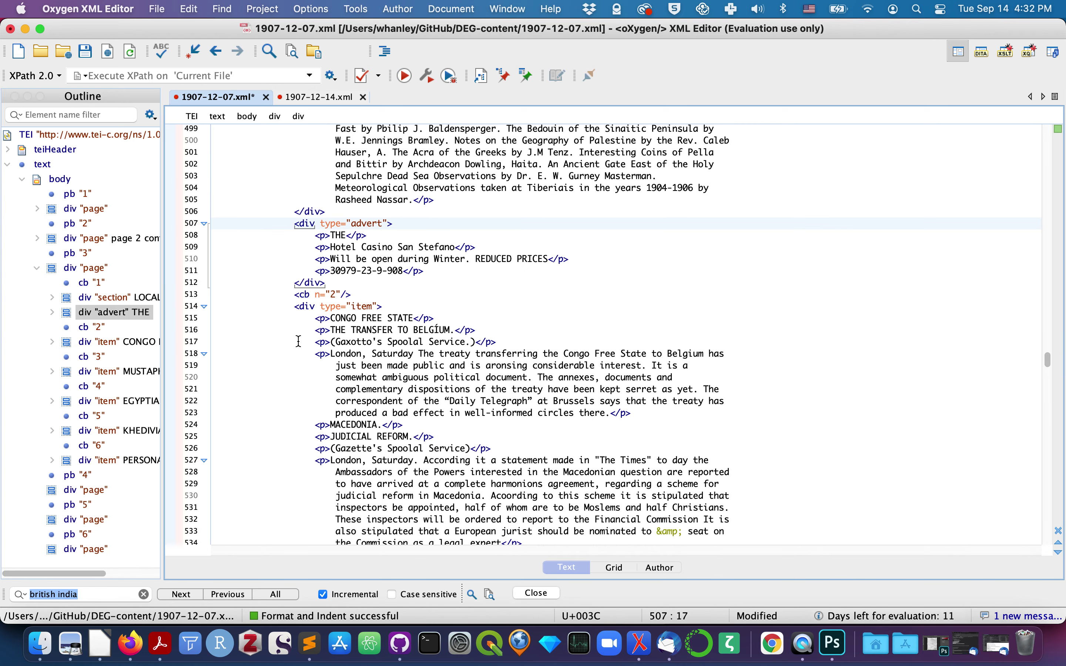
# - View the 1907-12-07-p3.jpg scan in Preview, then narrow the Oxygen window so the scan's first columns show beside it
pyautogui.scroll(2, 299, 342)
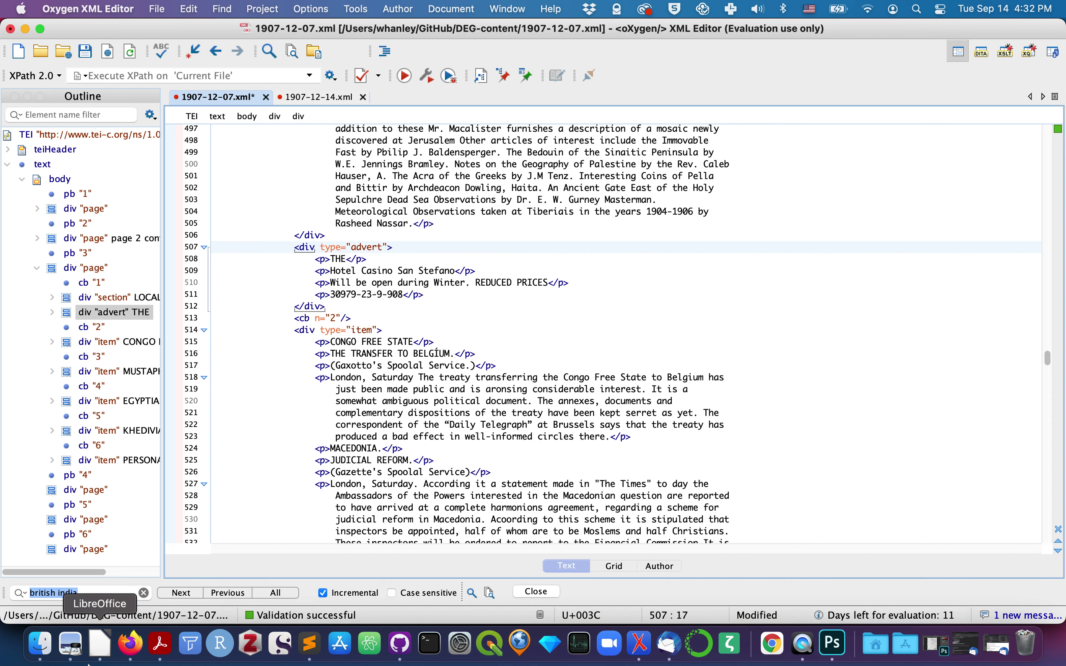
pyautogui.click(70, 643)
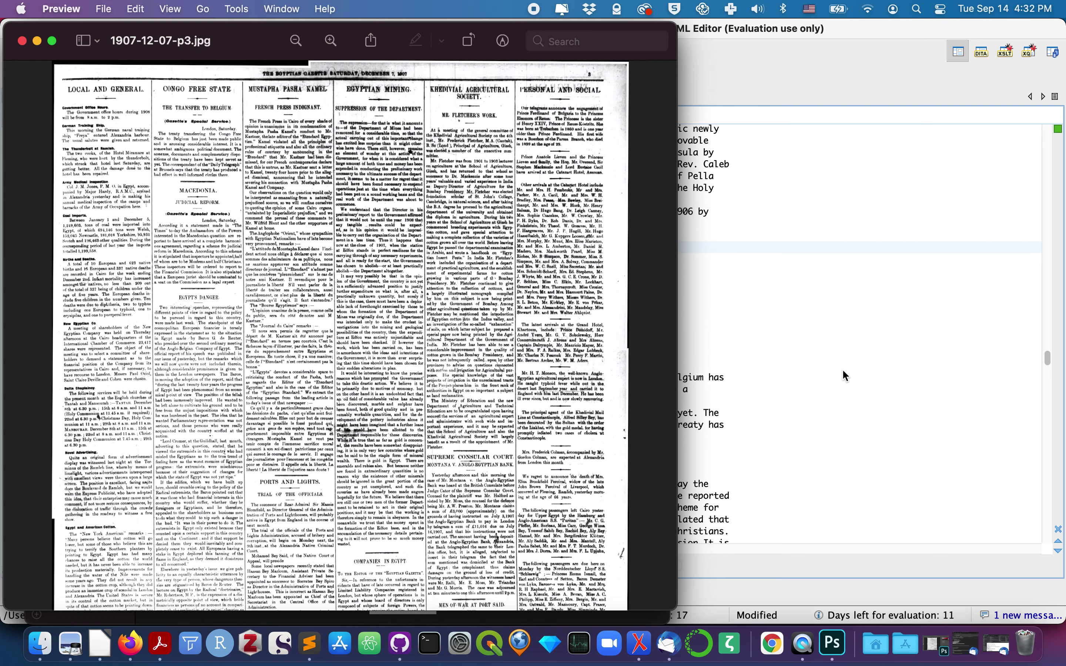
pyautogui.click(838, 395)
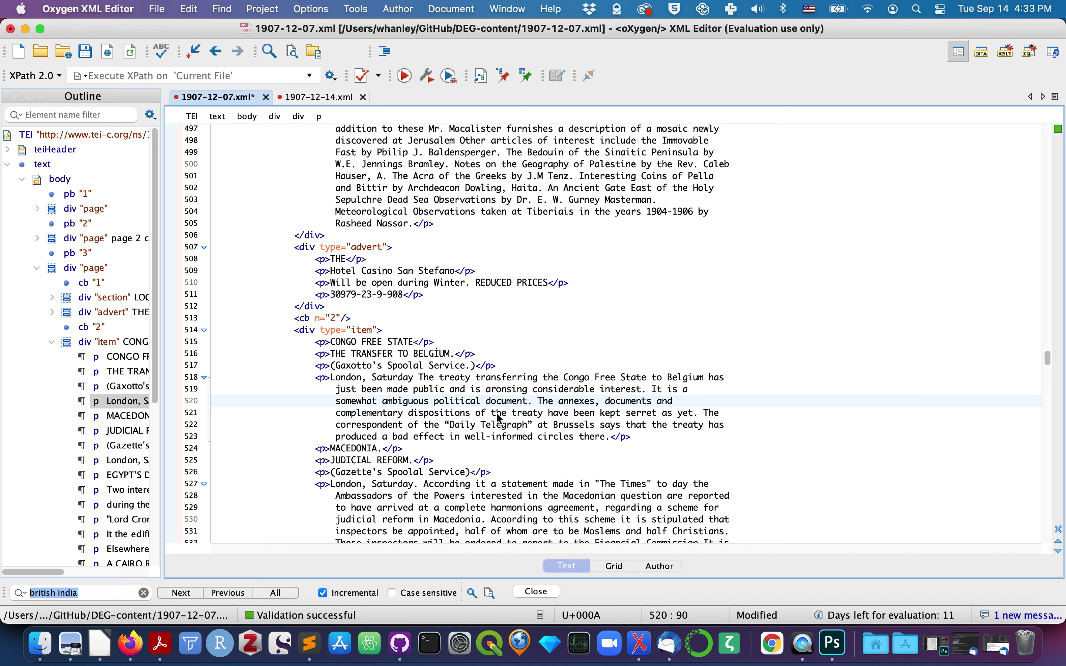
pyautogui.moveTo(3, 309); pyautogui.dragTo(250, 310)
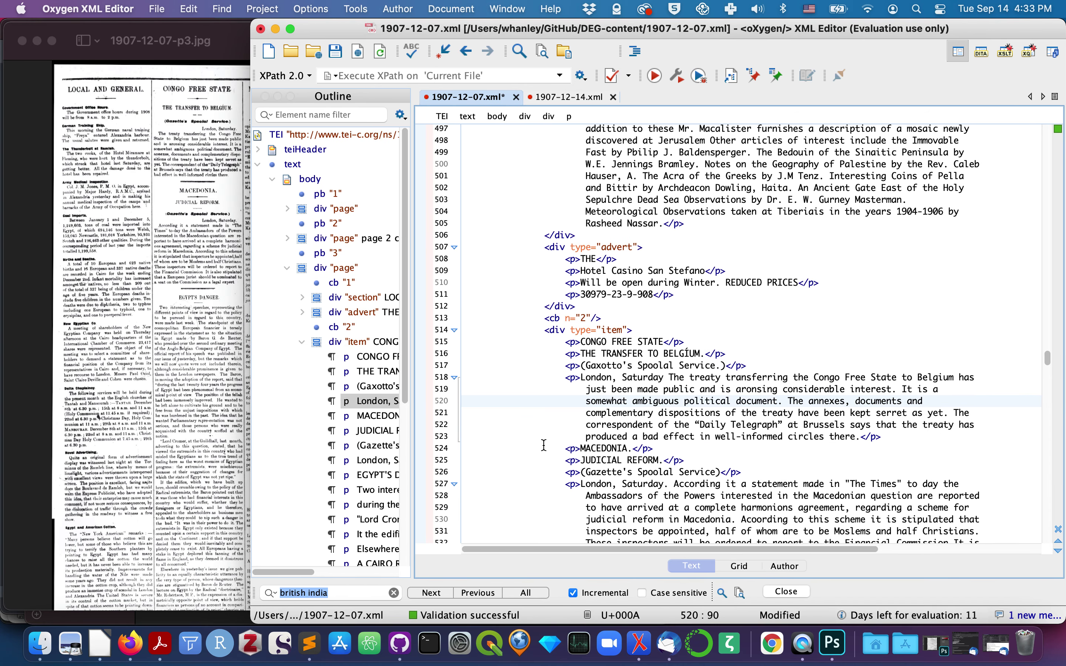
# - Insert the item break </div><div type="item"> before the MACEDONIA heading in column 2 and copy that markup
pyautogui.click(544, 450)
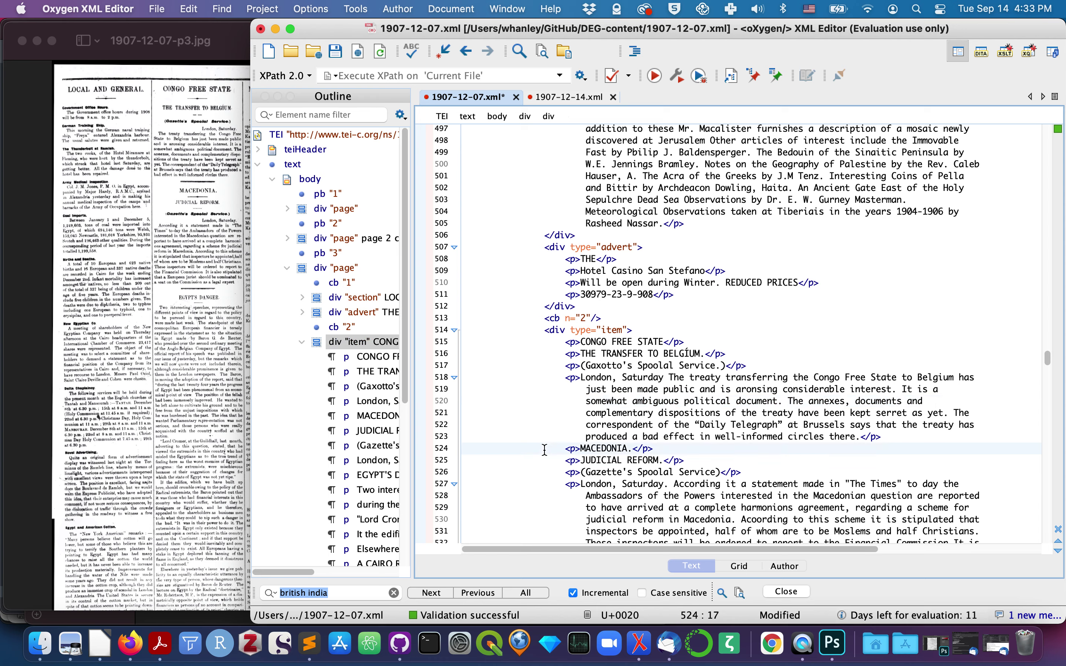
pyautogui.write('</div><di')
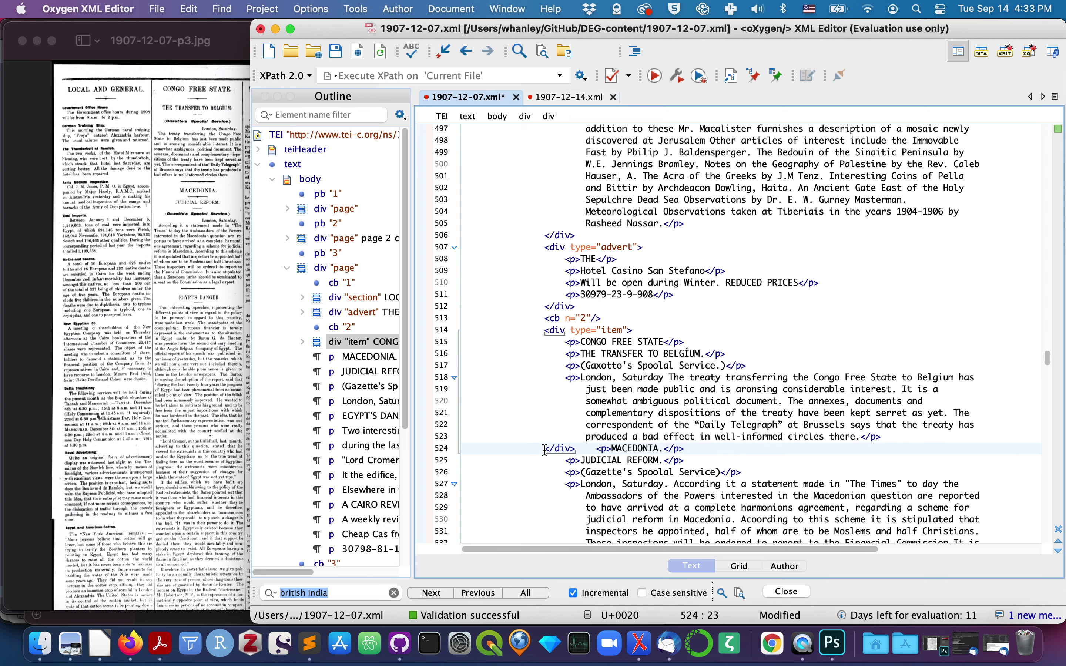
pyautogui.write('v')
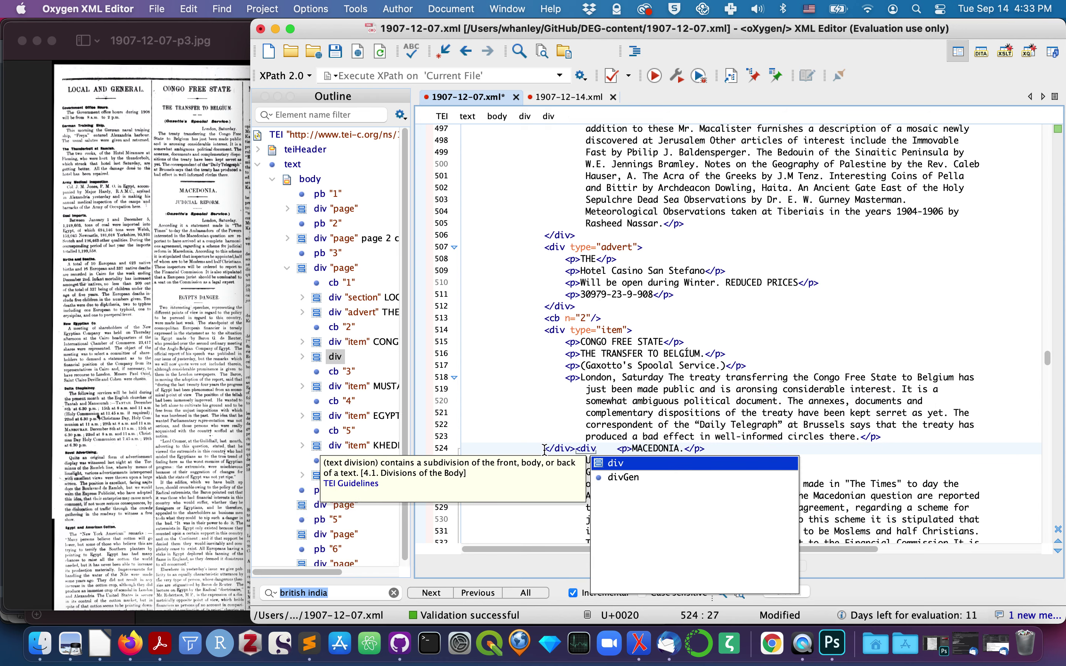
pyautogui.write(' type')
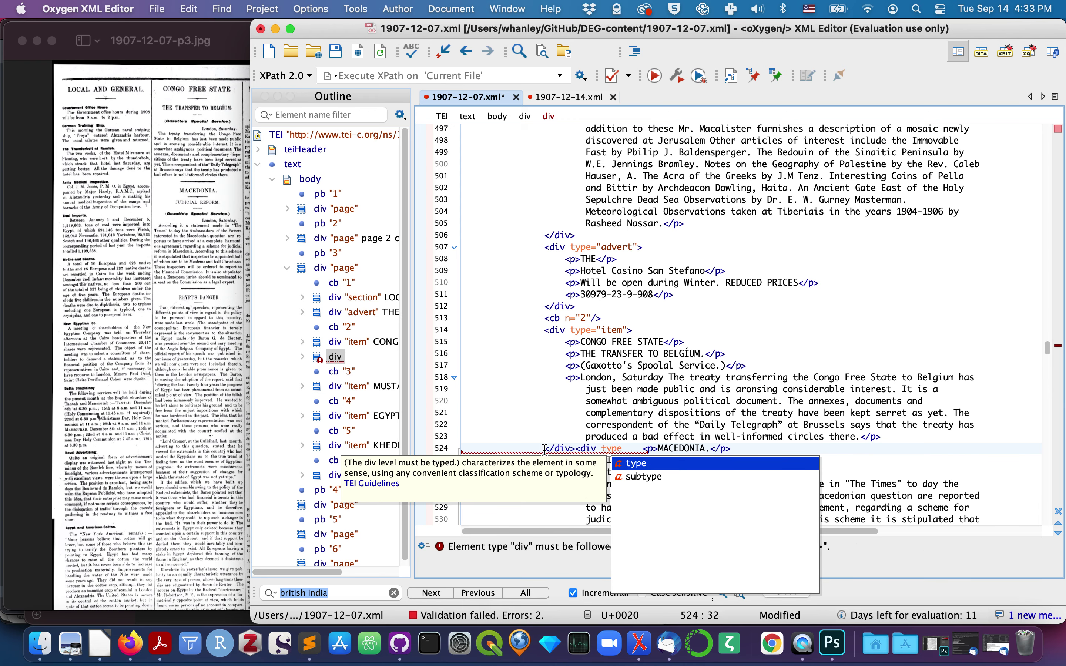
pyautogui.press('Return')
pyautogui.write('item">')
pyautogui.moveTo(546, 448); pyautogui.dragTo(663, 449)
pyautogui.press('cmd+c')
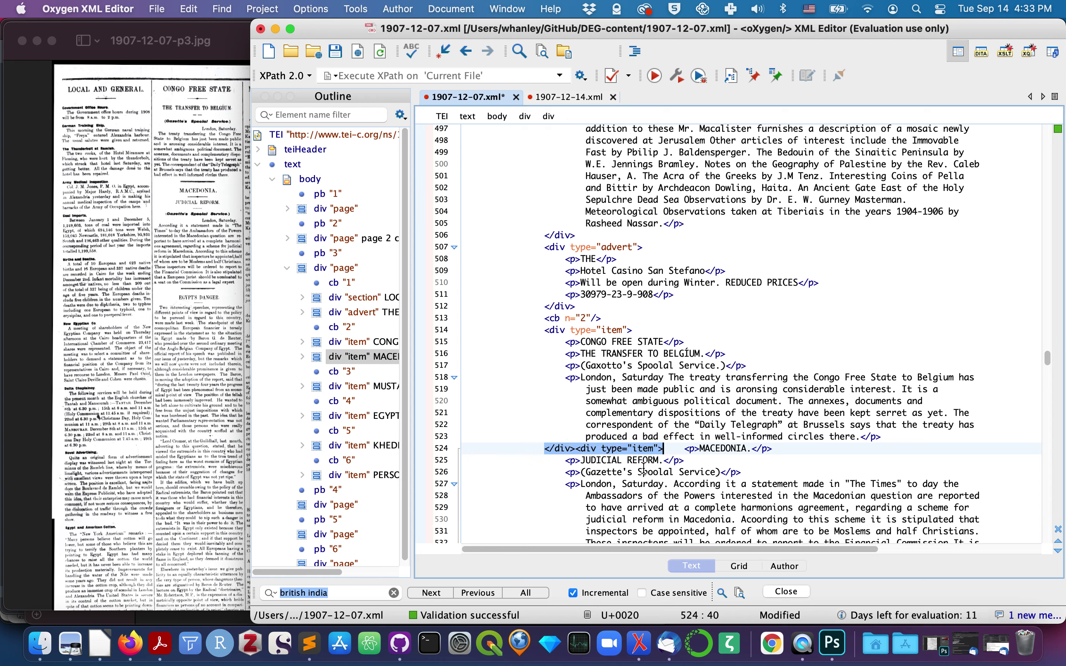
# - Paste the item break markup before the EGYPT'S DANGER heading in column 2
pyautogui.scroll(-5, 647, 406)
pyautogui.click(546, 388)
pyautogui.press('cmd+v')
pyautogui.scroll(-3, 546, 387)
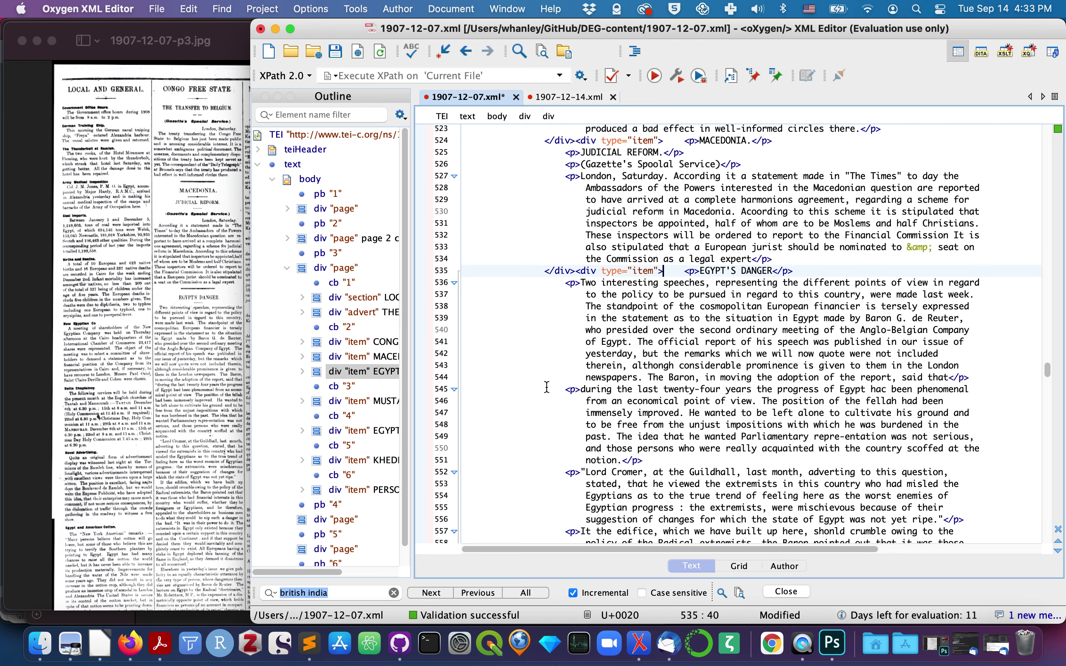
# - Check the rest of column 2 in the scan and paste item breaks before A CAIRO REVIEW and the Common Fuels advert in Oxygen
pyautogui.click(106, 493)
pyautogui.scroll(-10, 106, 492)
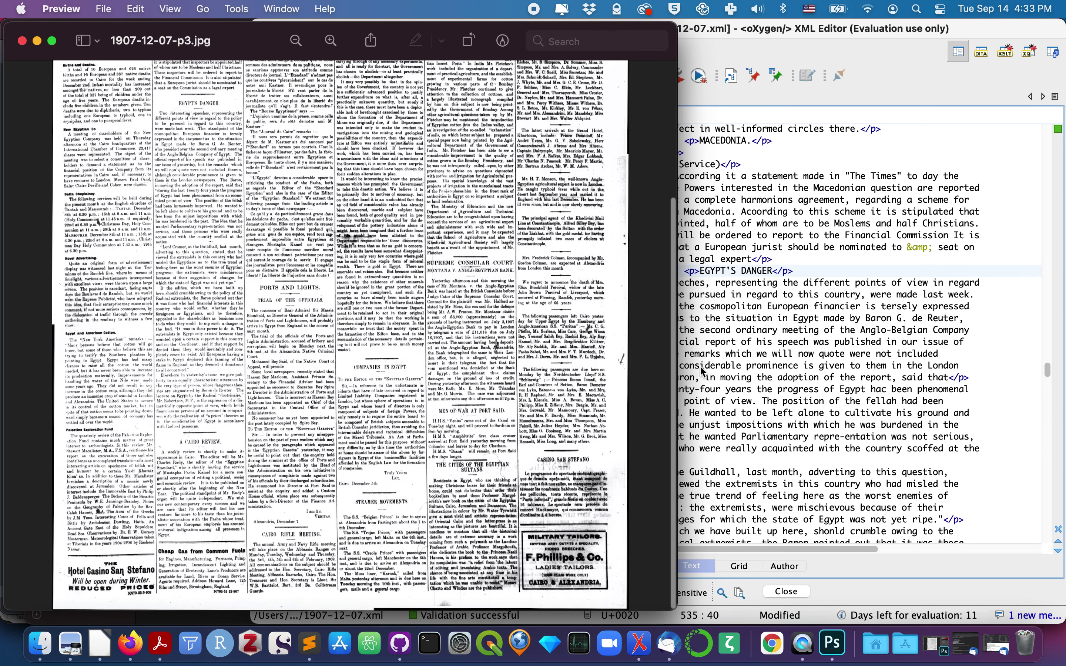
pyautogui.click(804, 401)
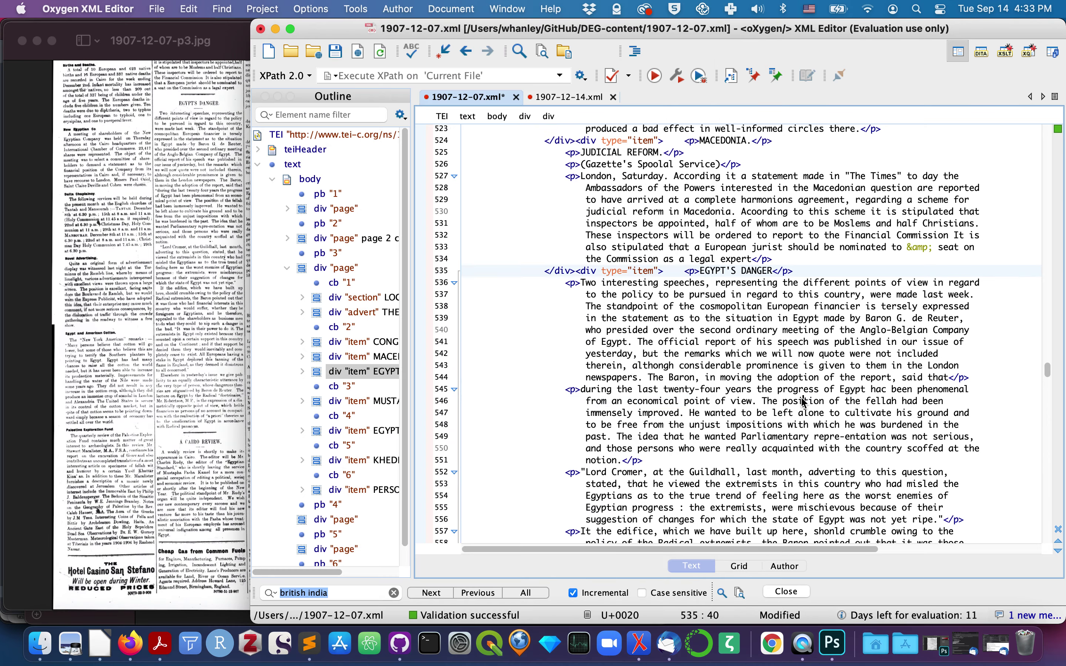
pyautogui.scroll(-3, 804, 401)
pyautogui.scroll(-10, 804, 401)
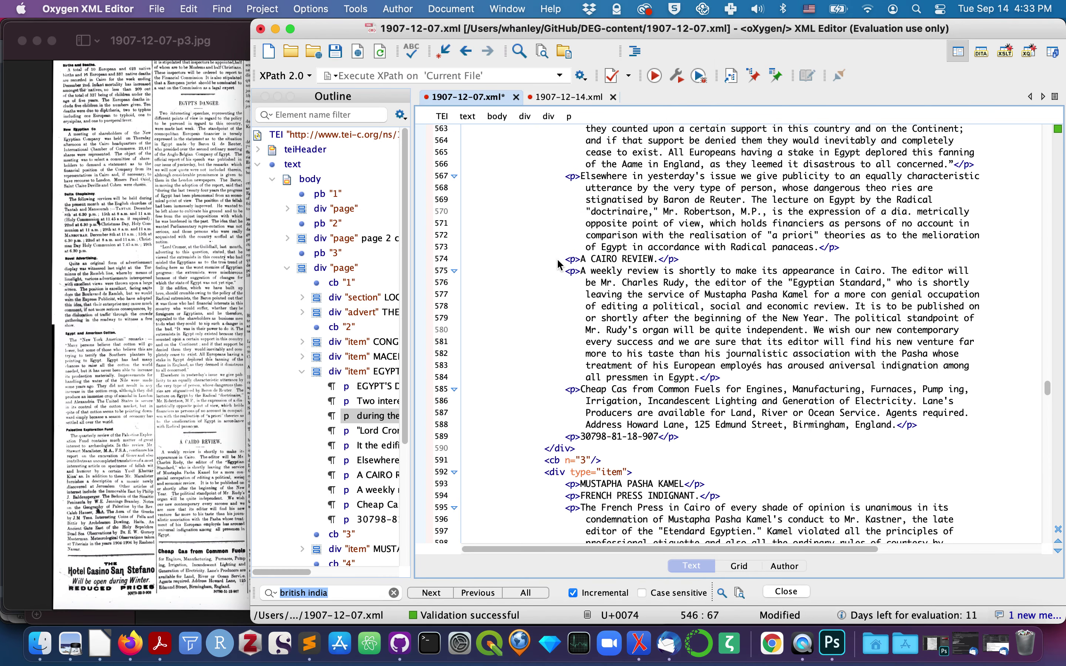
pyautogui.click(556, 261)
pyautogui.press('cmd+v')
pyautogui.click(537, 388)
pyautogui.press('cmd+v')
# - Check column 3 in the scan and paste the item break markup before the PORTS AND LIGHTS heading in Oxygen
pyautogui.scroll(-5, 538, 388)
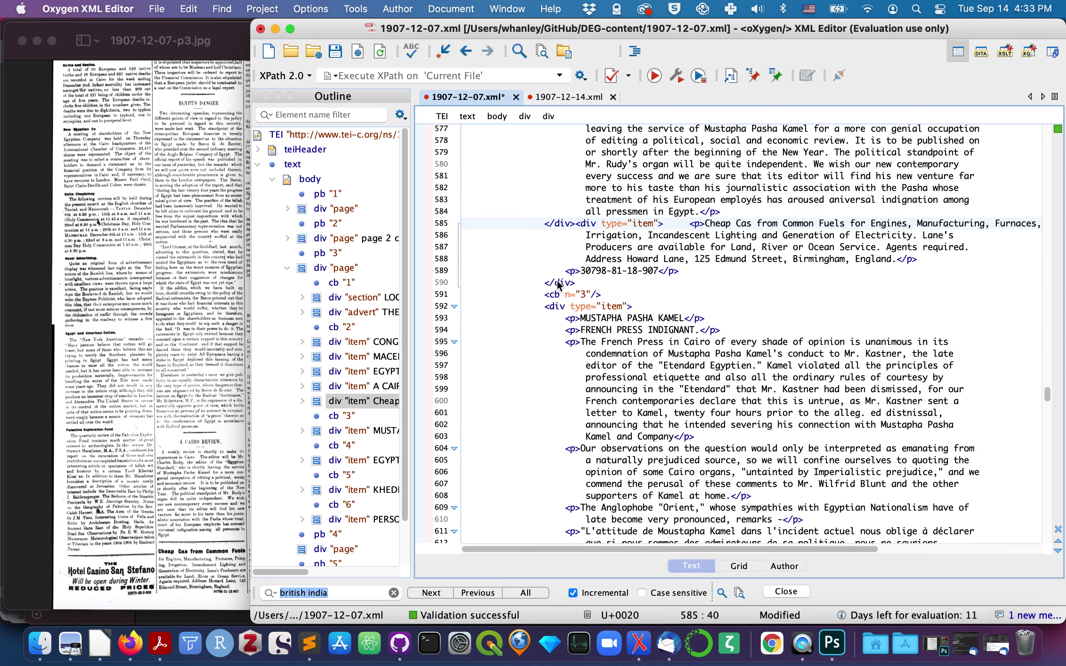
pyautogui.click(184, 482)
pyautogui.scroll(-5, 177, 474)
pyautogui.scroll(-4, 284, 464)
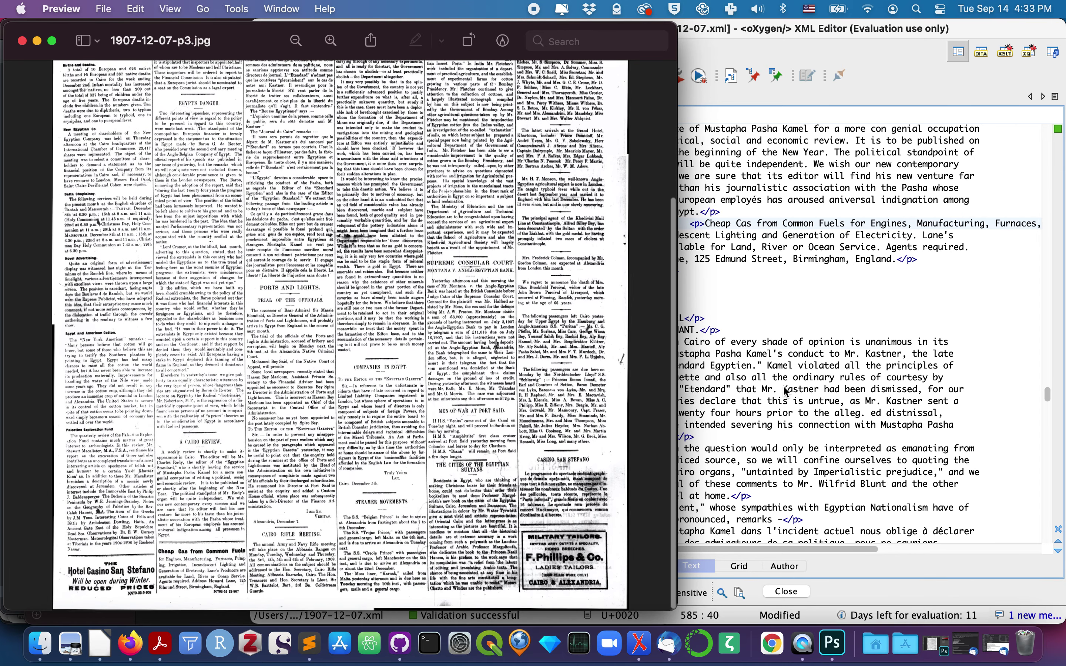
pyautogui.click(786, 391)
pyautogui.scroll(-4, 607, 413)
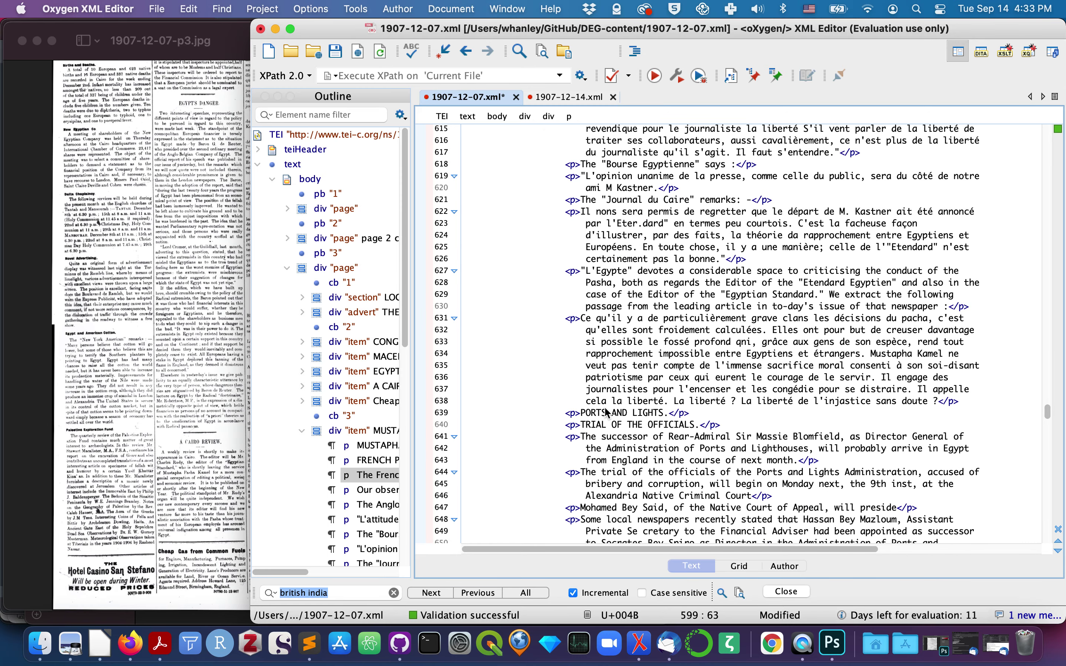
pyautogui.click(549, 412)
pyautogui.press('super+v')
# - Paste the item break markup before the CAIRO RIFLE MEETING heading near the end of column 3
pyautogui.scroll(-6, 549, 413)
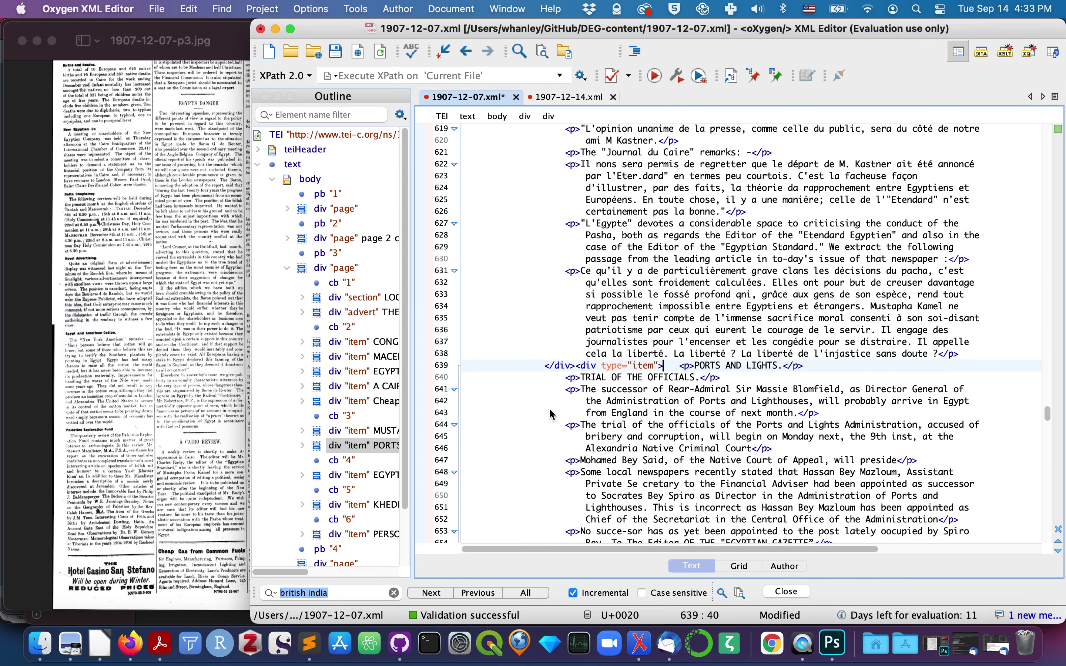
pyautogui.scroll(-5, 548, 407)
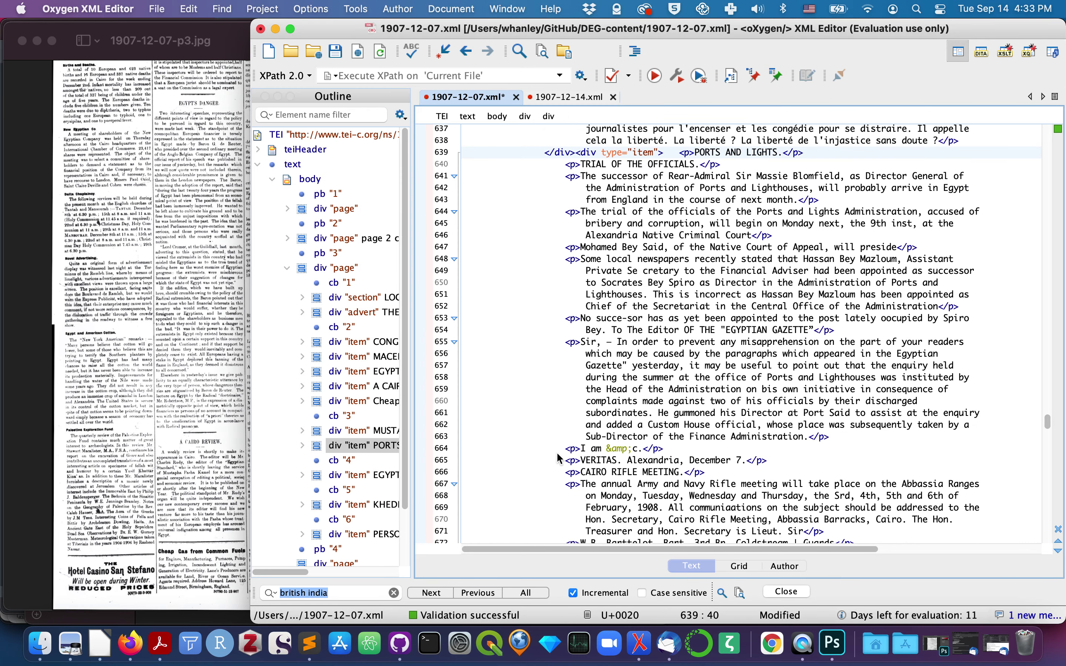
pyautogui.click(556, 472)
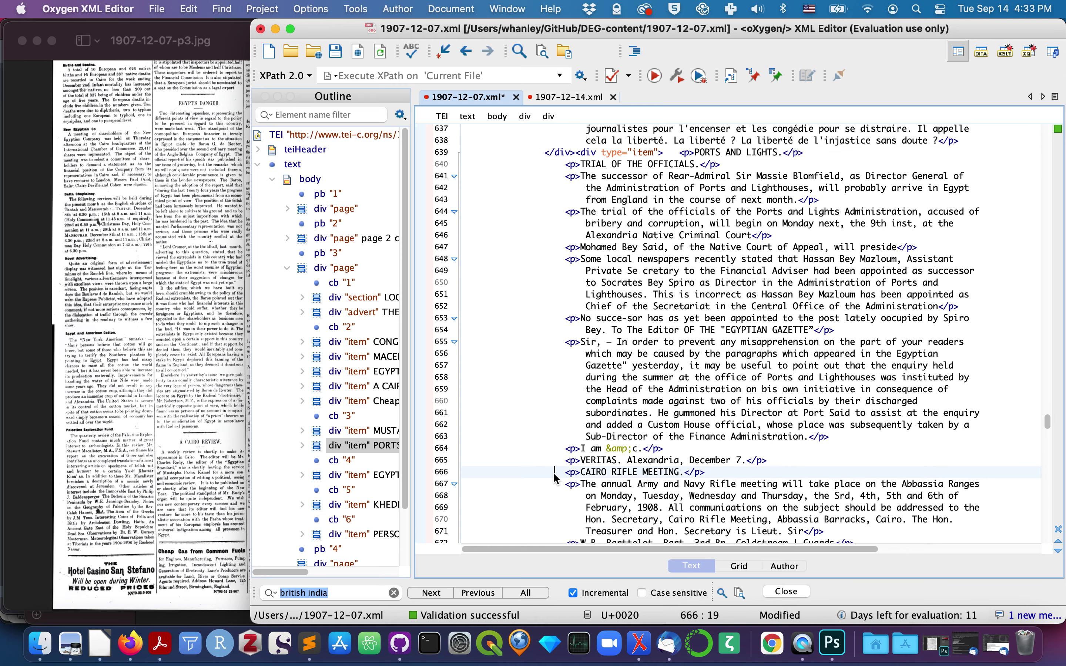
pyautogui.scroll(-5, 556, 478)
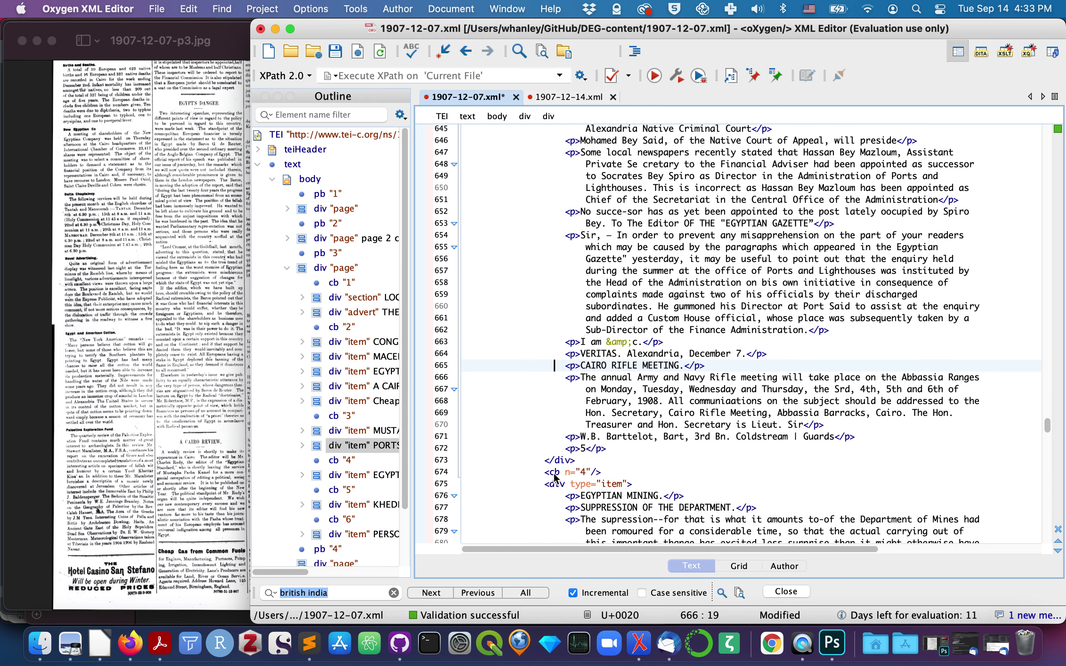
pyautogui.press('super+v')
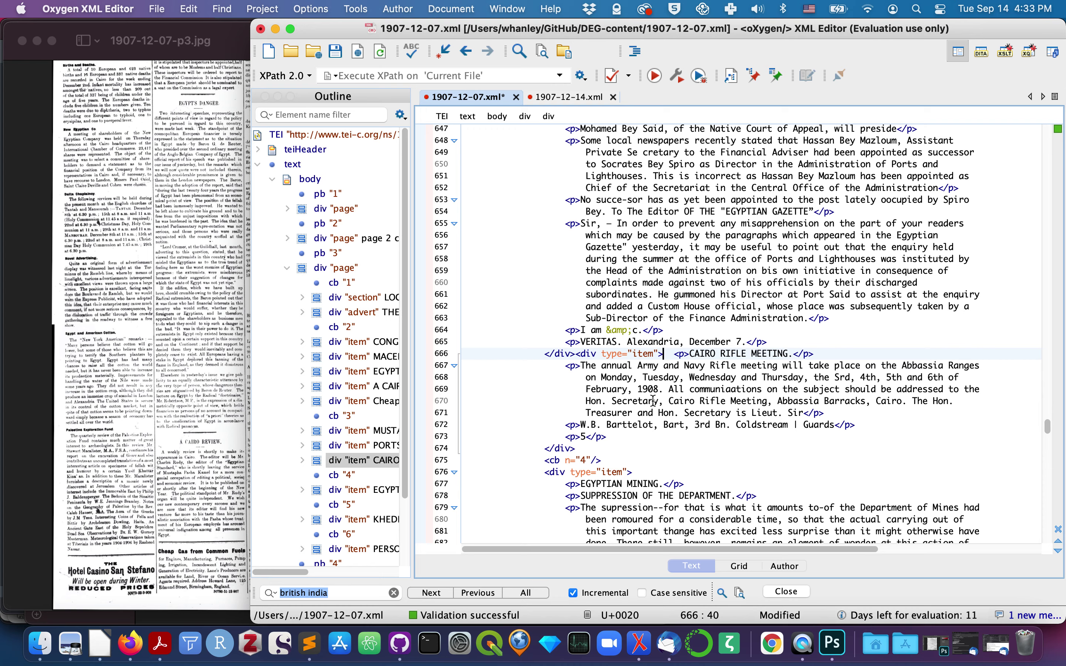
# - Check column 4 in the scan and paste item breaks before the COMPANIES IN EGYPT and STEAMER MOVEMENTS headings in Oxygen
pyautogui.click(204, 415)
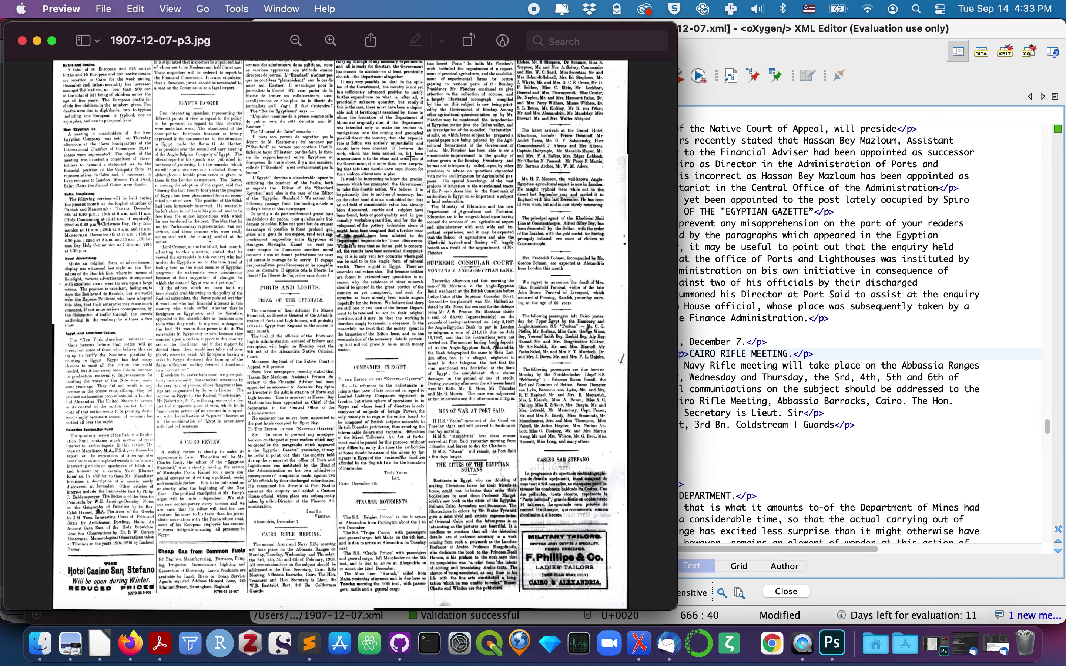
pyautogui.scroll(5, 399, 240)
pyautogui.scroll(-5, 398, 240)
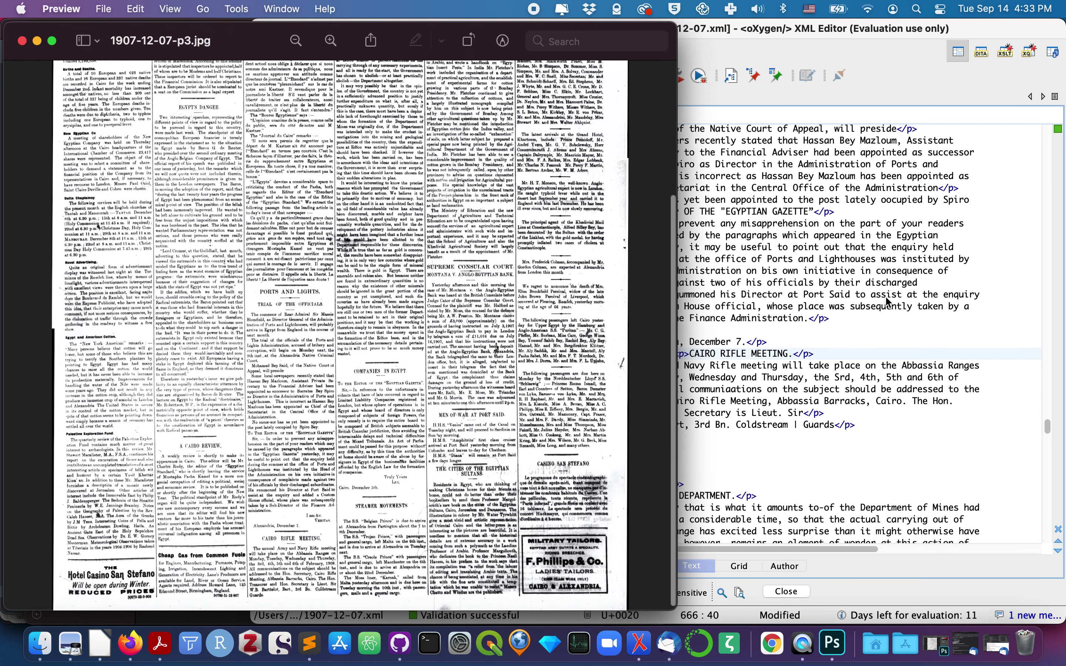
pyautogui.click(867, 334)
pyautogui.scroll(-6, 867, 338)
pyautogui.scroll(-10, 866, 334)
pyautogui.click(545, 224)
pyautogui.press('super+v')
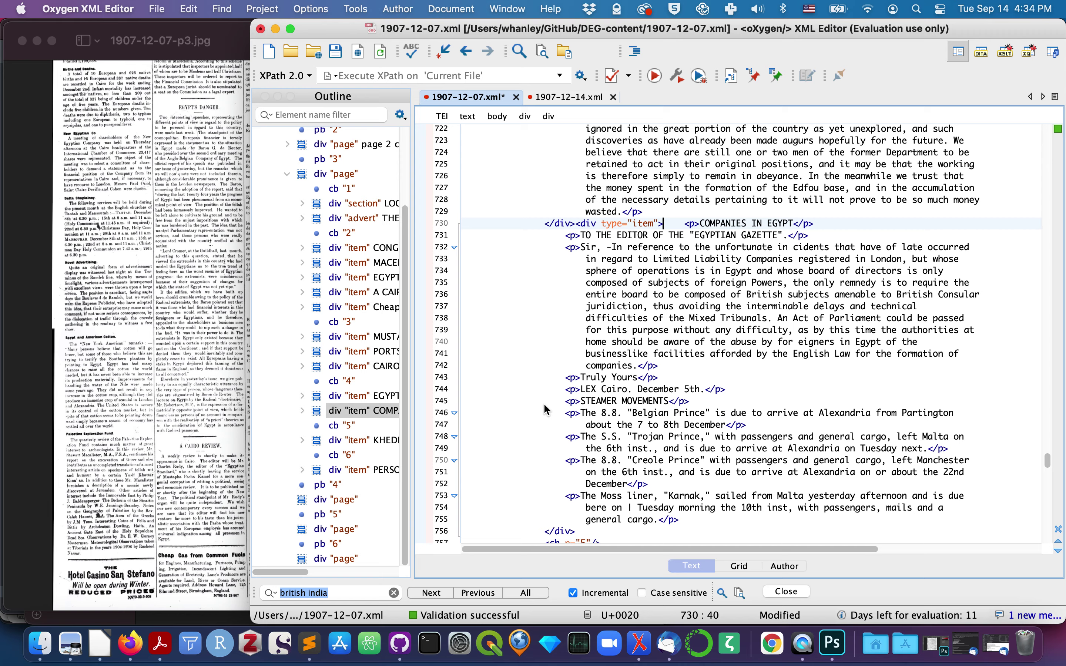
pyautogui.click(545, 401)
pyautogui.write('</div><div type="item">')
pyautogui.scroll(-3, 545, 403)
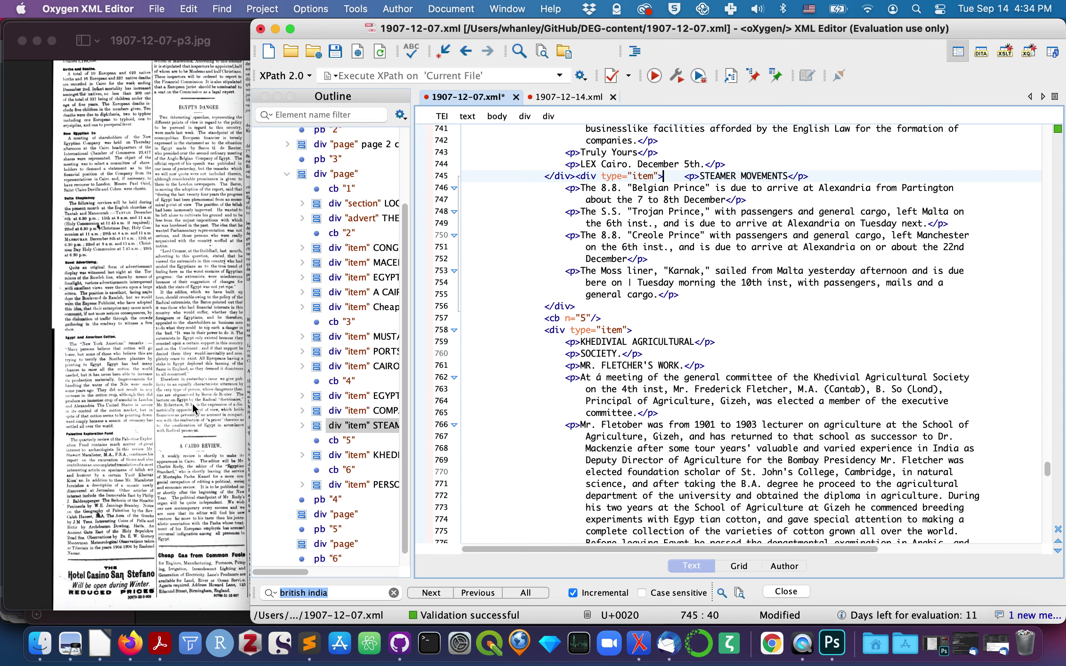
# - Check column 5 in the scan and add item breaks before the SUPREME CONSULAR COURT and MEN-OF-WAR AT PORT SAID headings in Oxygen
pyautogui.press('super+Tab')
pyautogui.scroll(5, 410, 132)
pyautogui.scroll(-5, 410, 131)
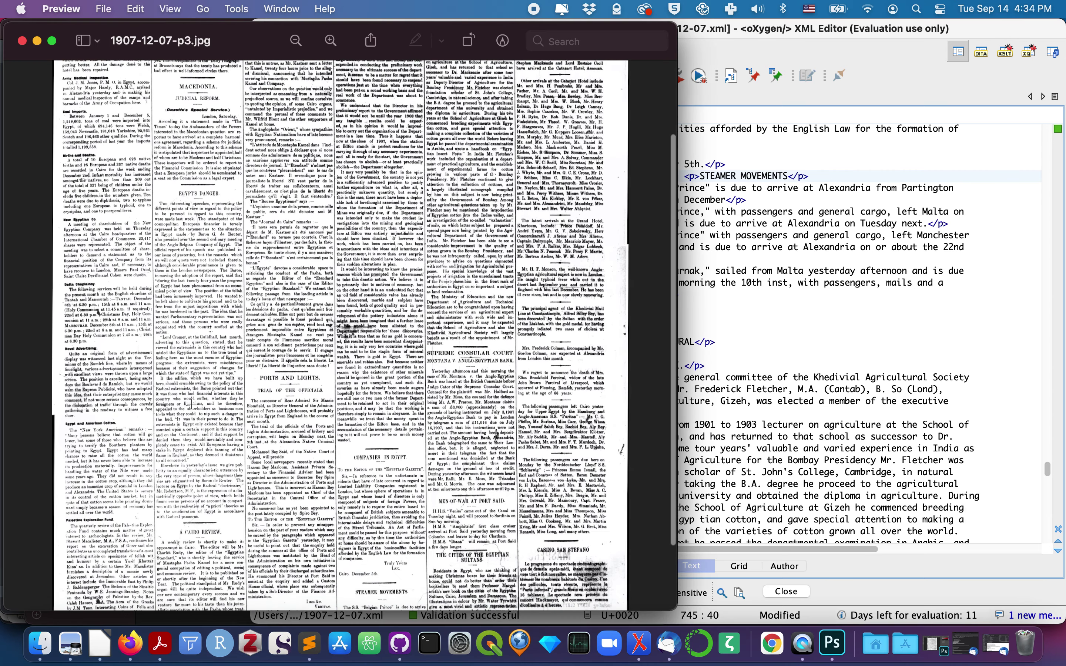
pyautogui.click(838, 382)
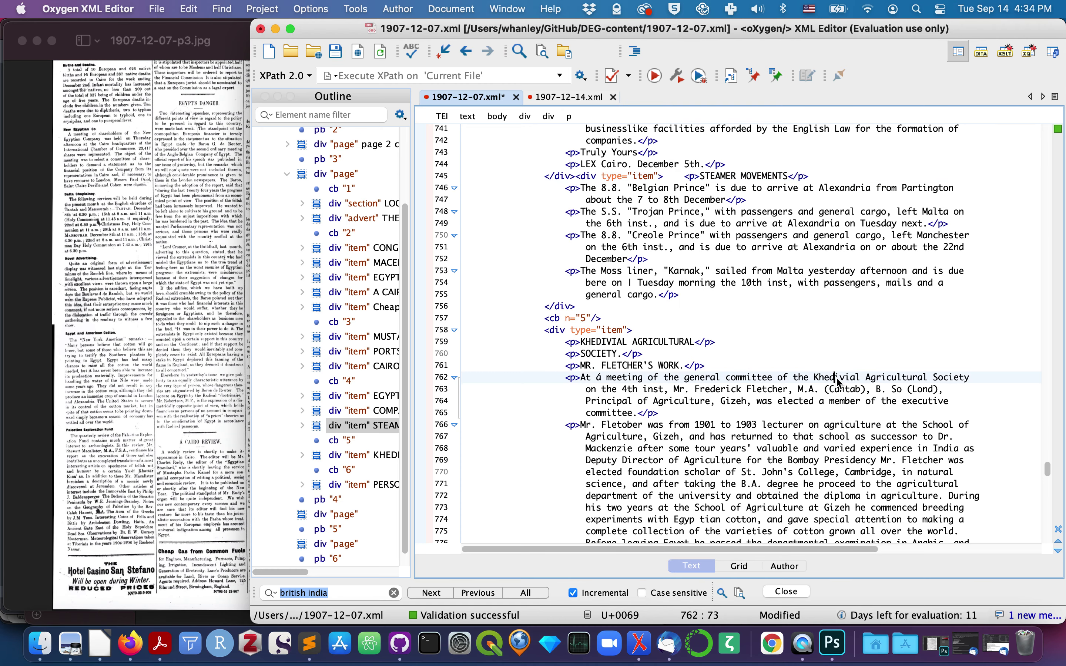
pyautogui.scroll(-8, 838, 382)
pyautogui.click(547, 319)
pyautogui.write('</div><div type="item">')
pyautogui.scroll(-3, 545, 373)
pyautogui.click(545, 372)
pyautogui.write('</div><div type="item">')
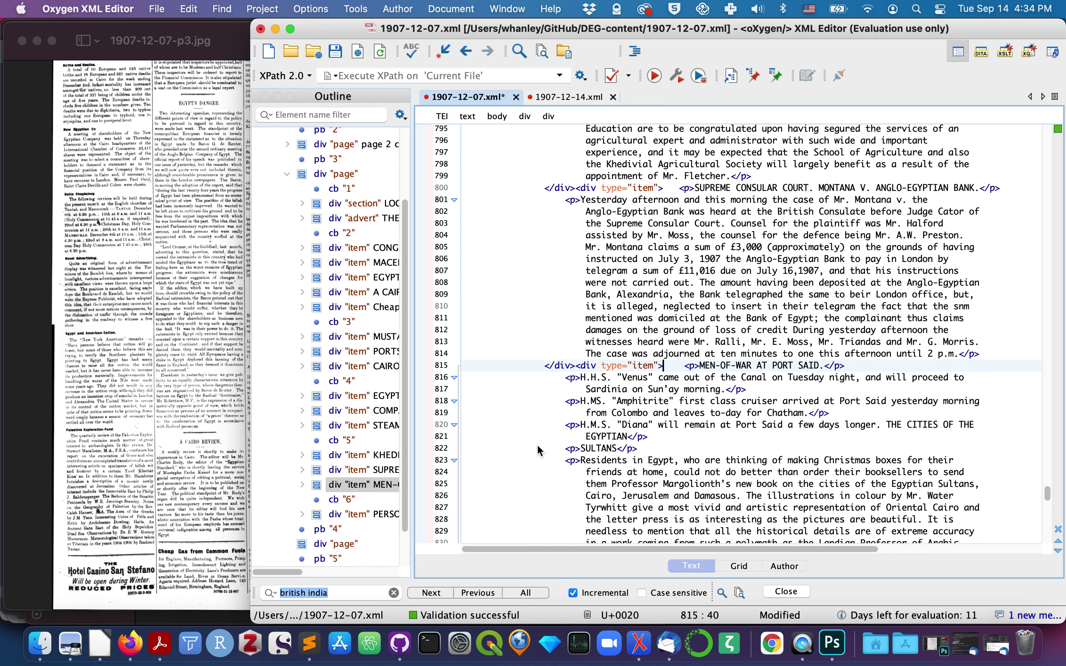
# - Add an item break before SULTANS in column 5 and move the words THE CITIES OF THE EGYPTIAN into that heading's paragraph
pyautogui.click(184, 435)
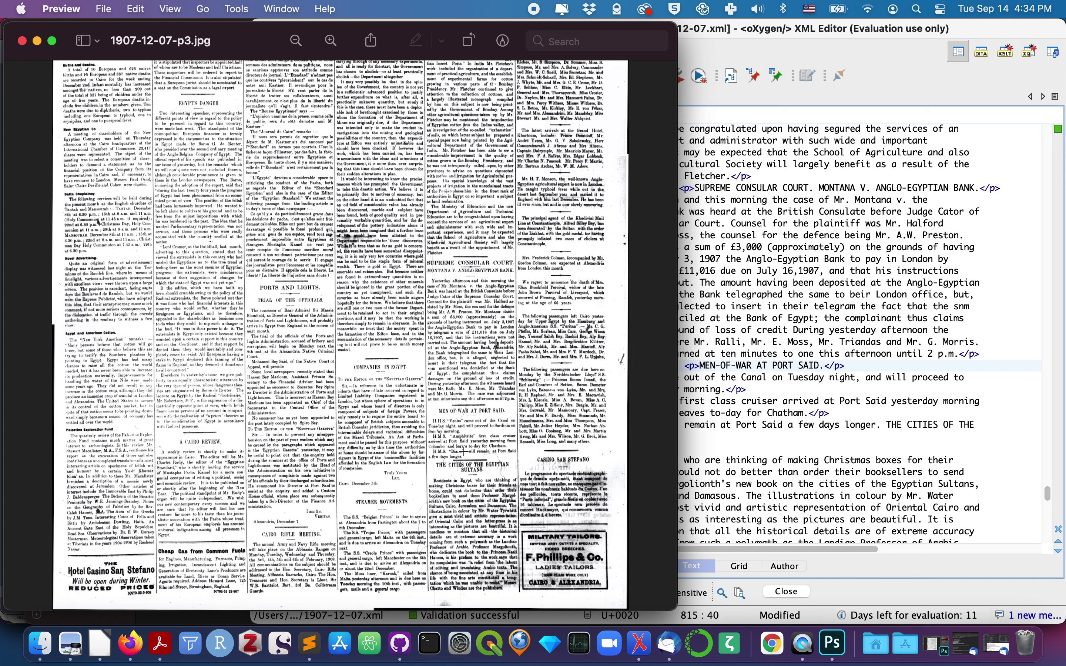
pyautogui.scroll(5, 438, 423)
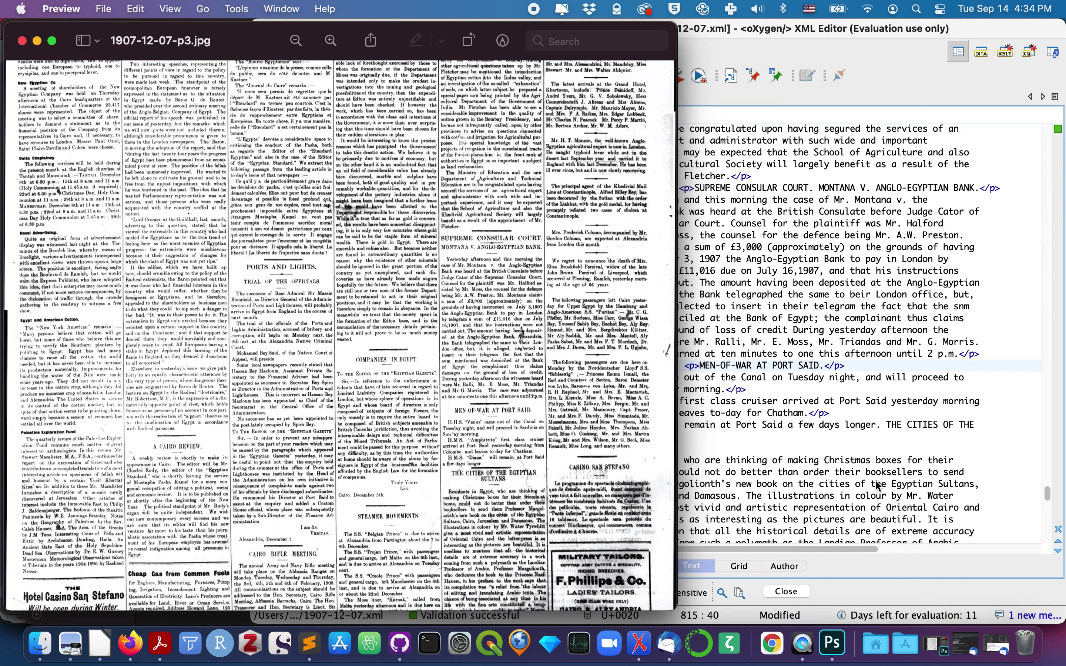
pyautogui.click(877, 487)
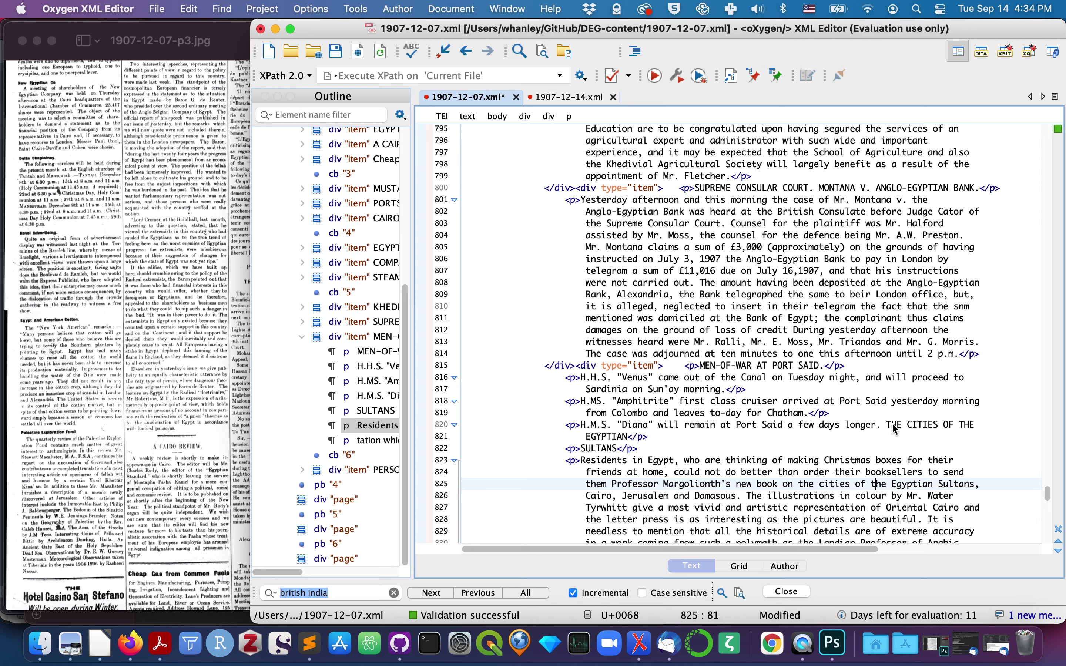
pyautogui.click(555, 449)
pyautogui.write('</div><div type="item">')
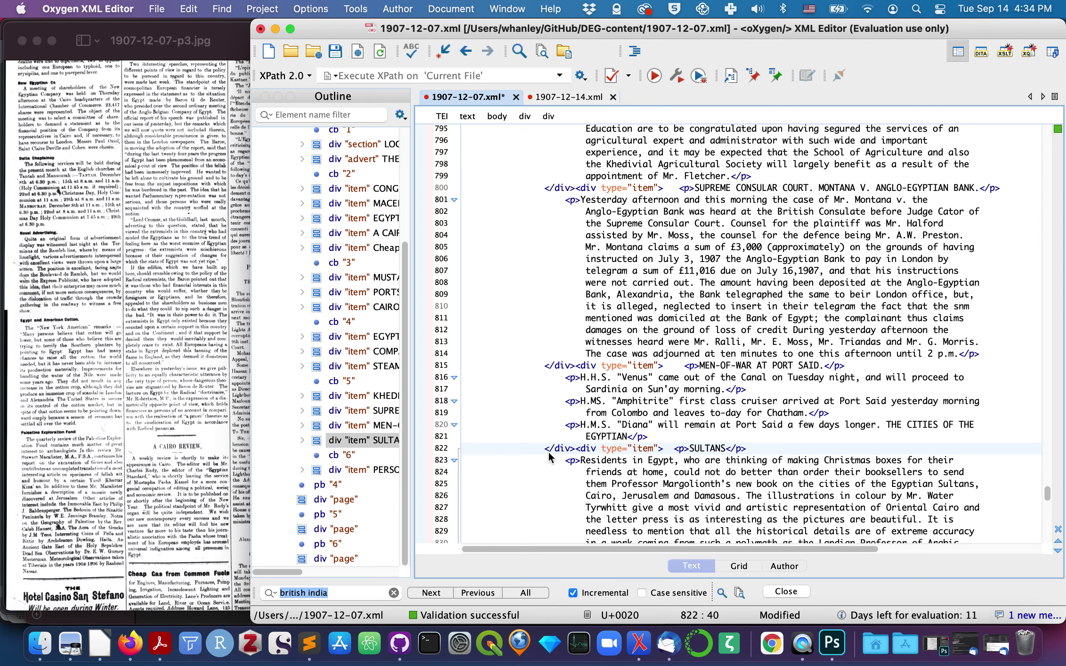
pyautogui.moveTo(886, 426); pyautogui.dragTo(691, 448)
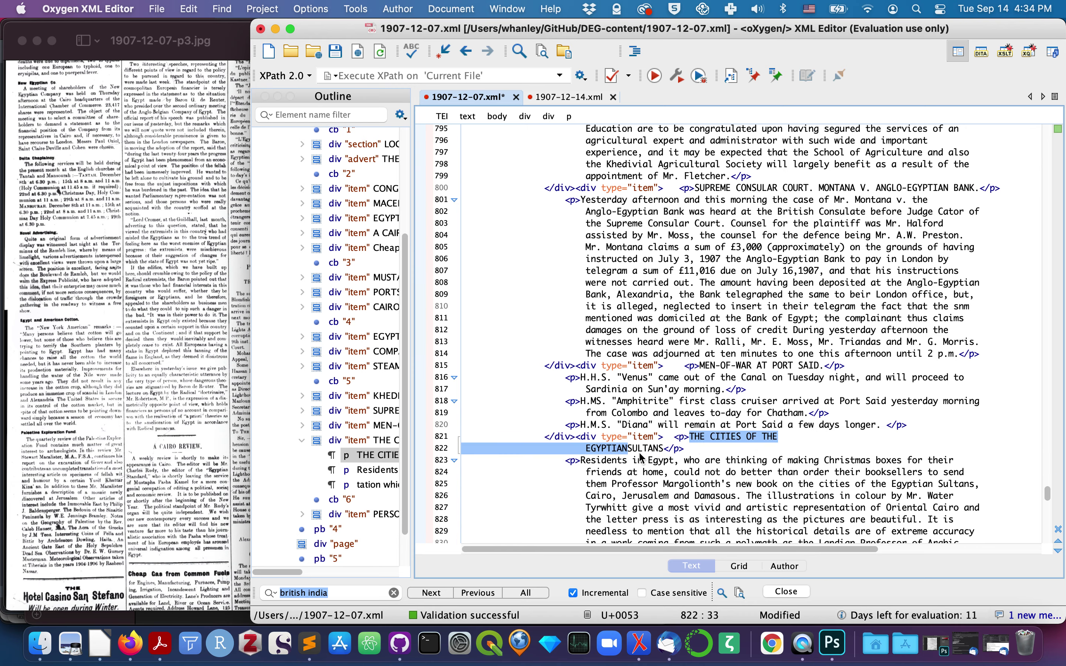
pyautogui.click(629, 448)
# - Check column 6 in the scan in Preview and add item breaks before the CASINO SAN STEFANO and MILITARY TAILORS paragraphs in Oxygen
pyautogui.scroll(-3, 663, 499)
pyautogui.scroll(-5, 663, 499)
pyautogui.click(148, 484)
pyautogui.scroll(2, 463, 349)
pyautogui.scroll(-5, 464, 349)
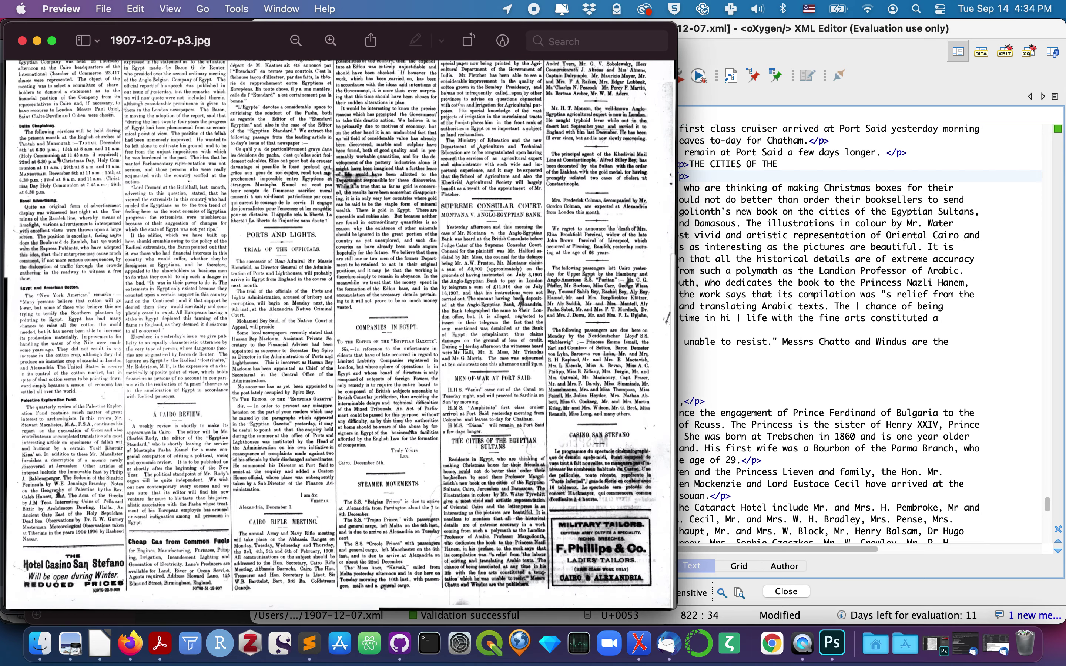
pyautogui.scroll(5, 463, 349)
pyautogui.scroll(-5, 464, 349)
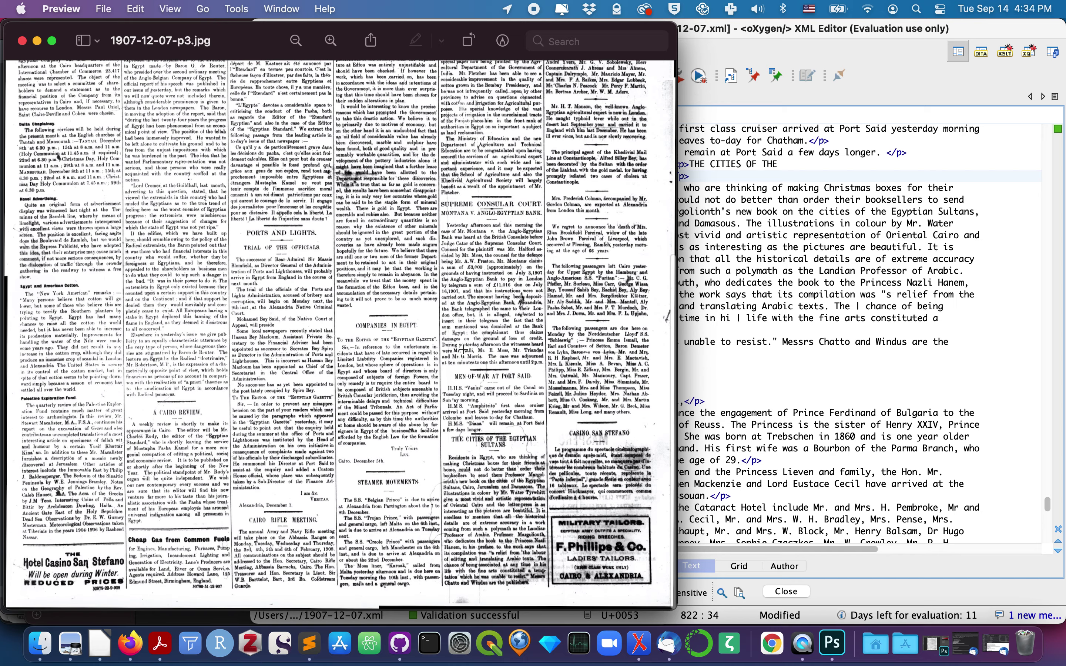
pyautogui.scroll(1, 463, 349)
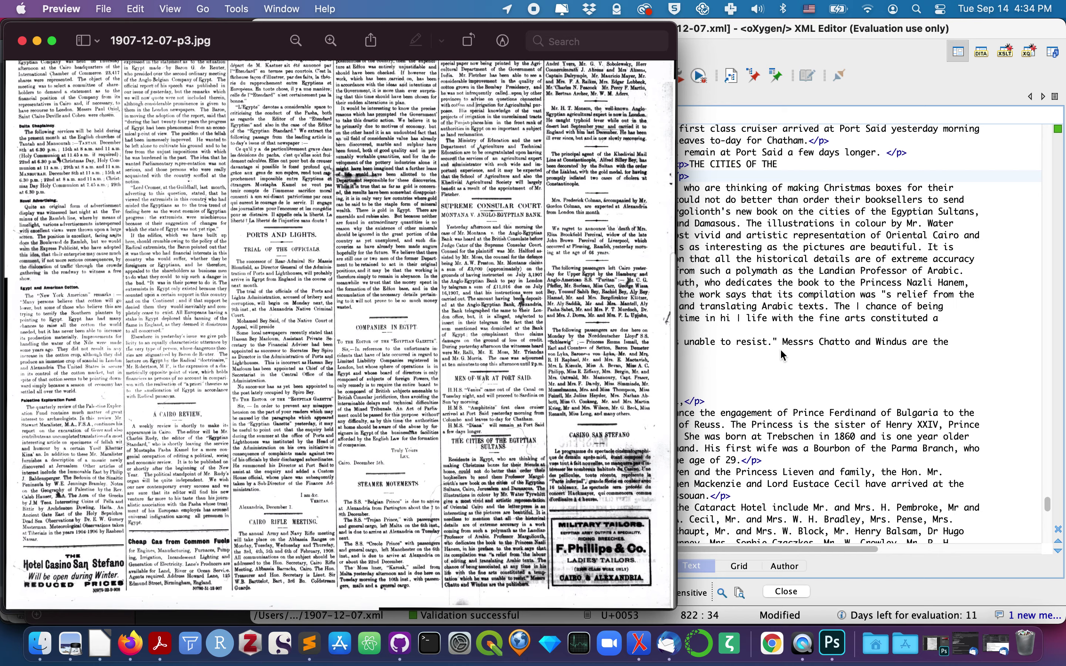
pyautogui.click(846, 457)
pyautogui.scroll(-10, 846, 457)
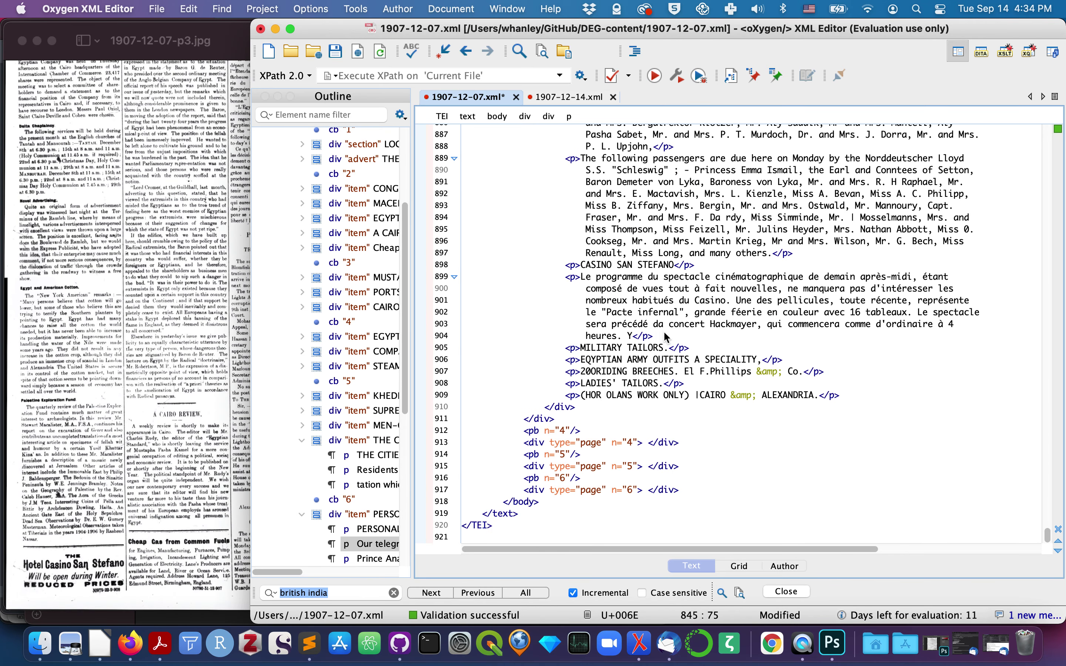
pyautogui.click(545, 264)
pyautogui.write('</div><div type="item">')
pyautogui.click(550, 348)
pyautogui.write('</div><div type="item">')
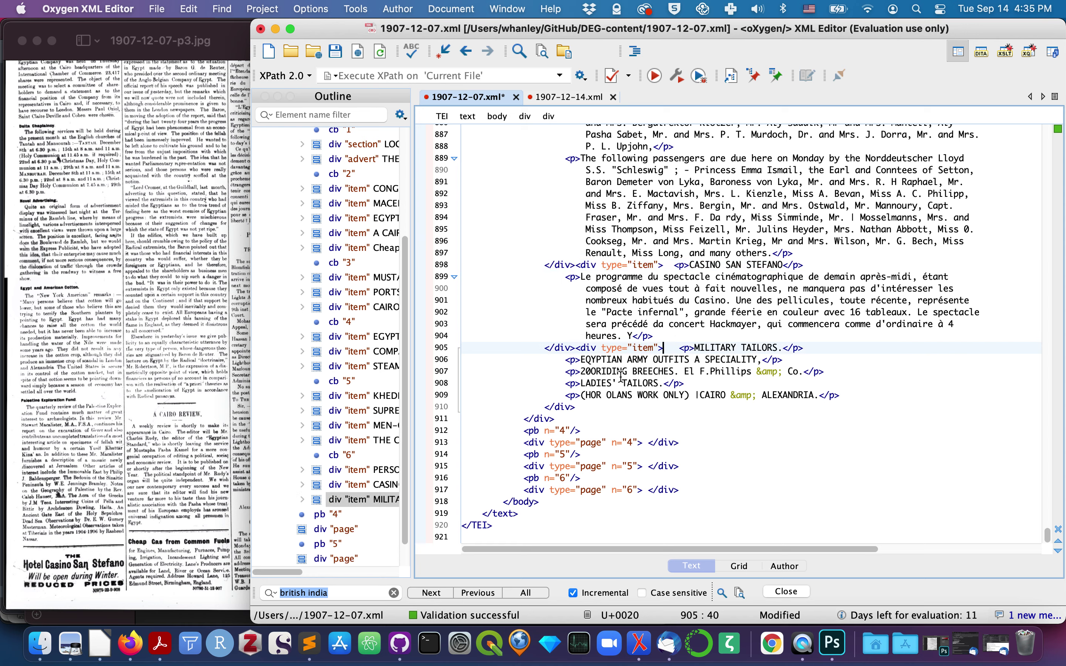
# - Format and indent the whole XML document so the new item divs sit on their own lines
pyautogui.click(634, 52)
pyautogui.scroll(2, 616, 352)
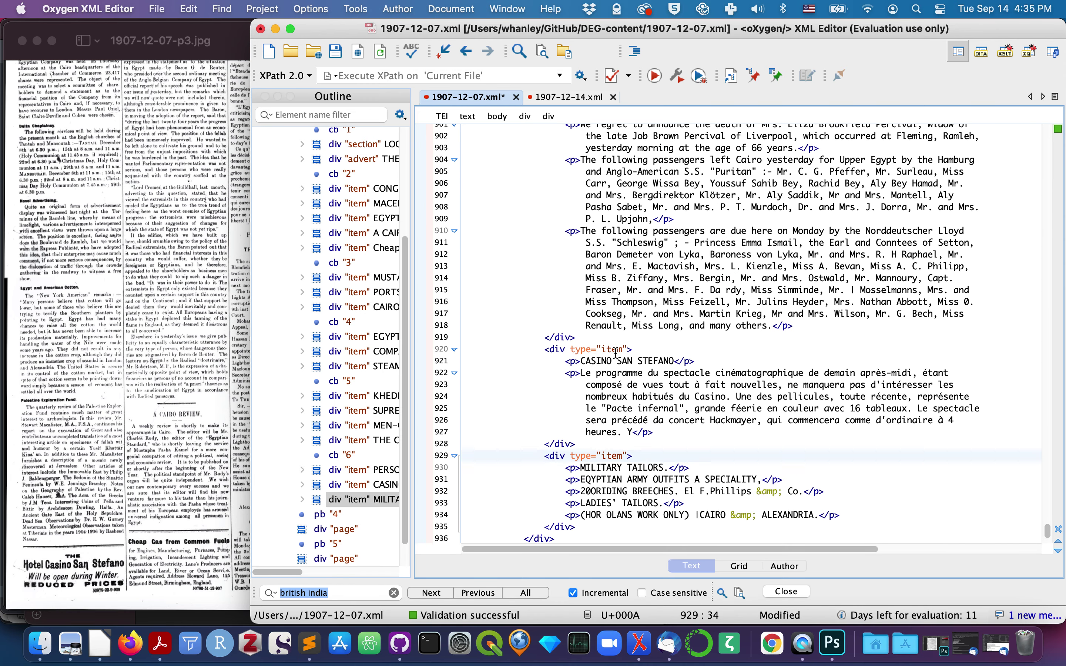
pyautogui.scroll(1, 616, 352)
pyautogui.scroll(3, 389, 278)
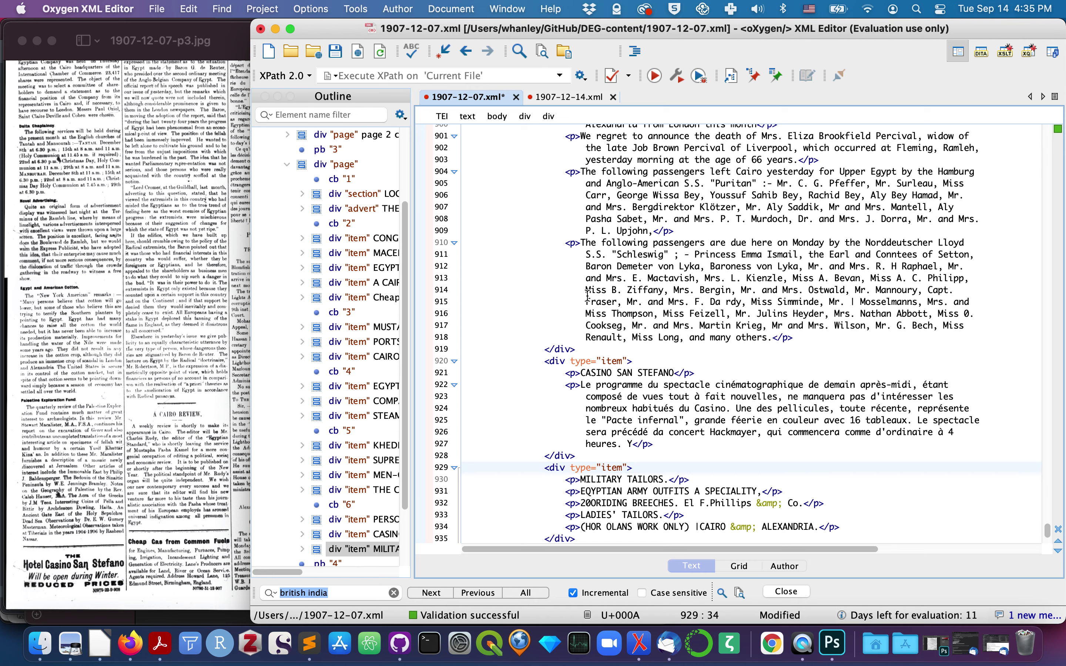
# - Review the page 3 divs through the outline and change the MILITARY TAILORS div's type to advert
pyautogui.click(363, 195)
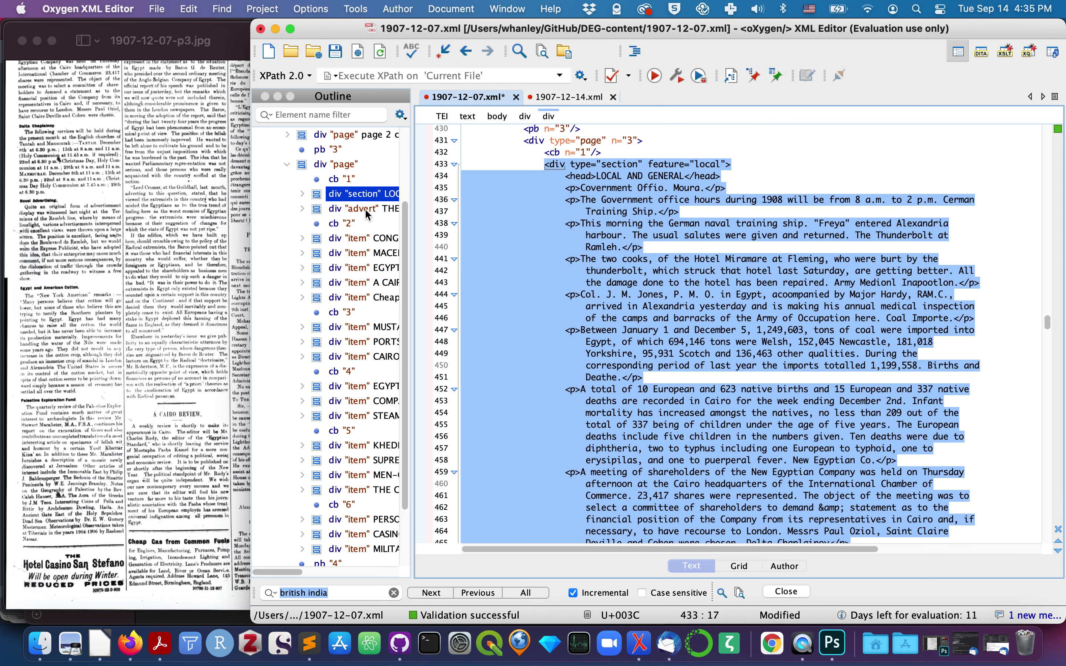
pyautogui.click(370, 239)
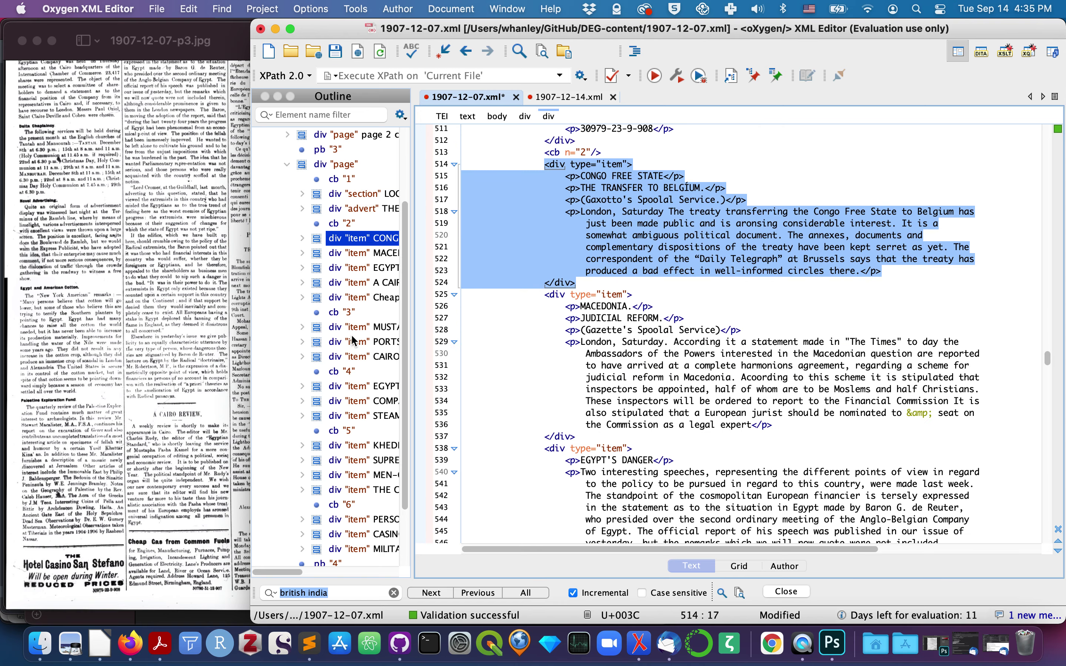
pyautogui.scroll(-4, 351, 449)
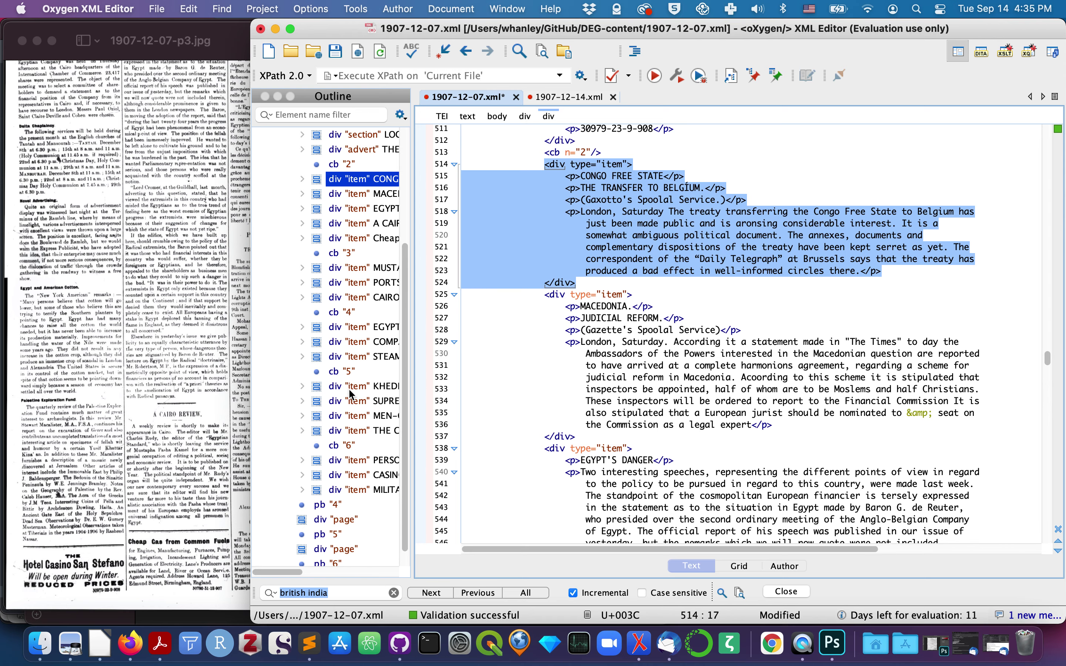
pyautogui.click(365, 492)
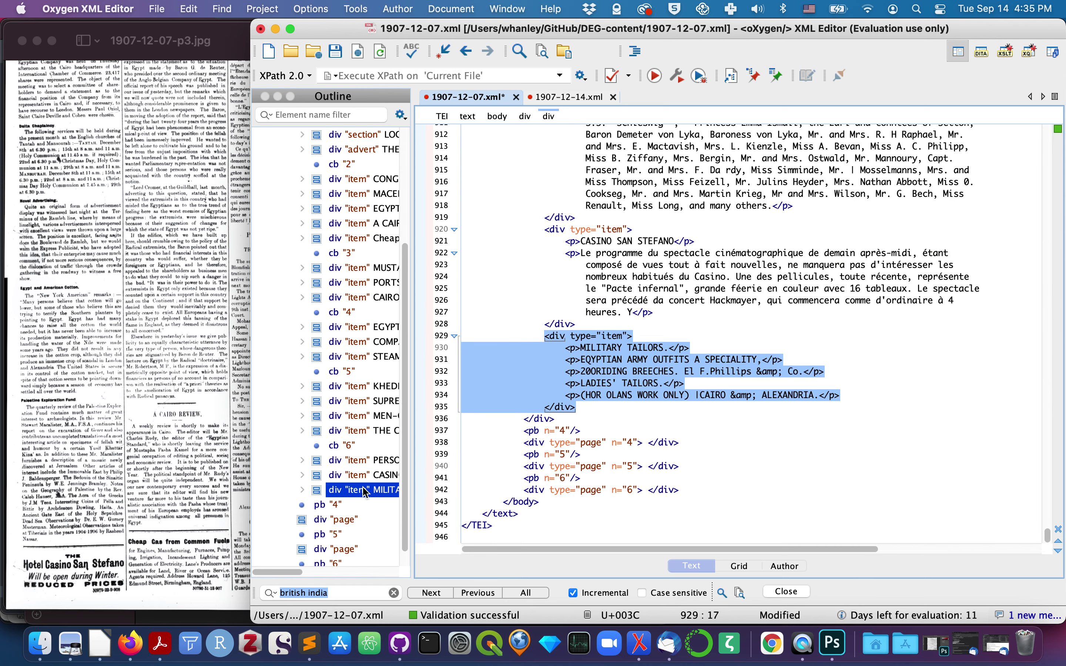
pyautogui.doubleClick(612, 336)
pyautogui.write('adver')
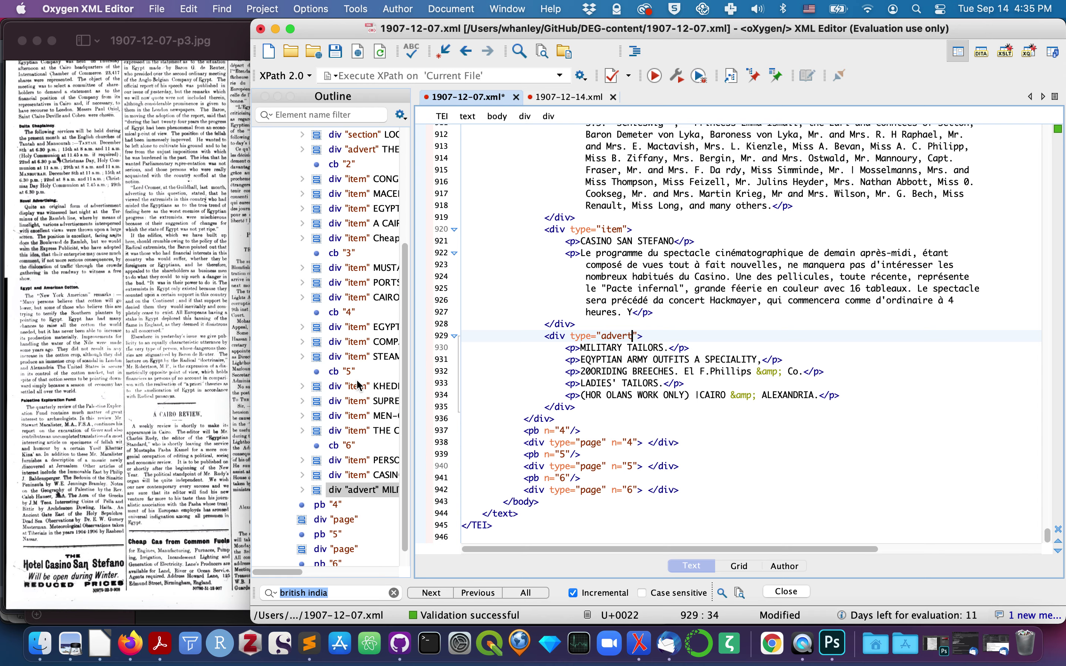
# - Add a feature attribute with the value steamerMovements to the STEAMER MOVEMENTS item div
pyautogui.click(357, 358)
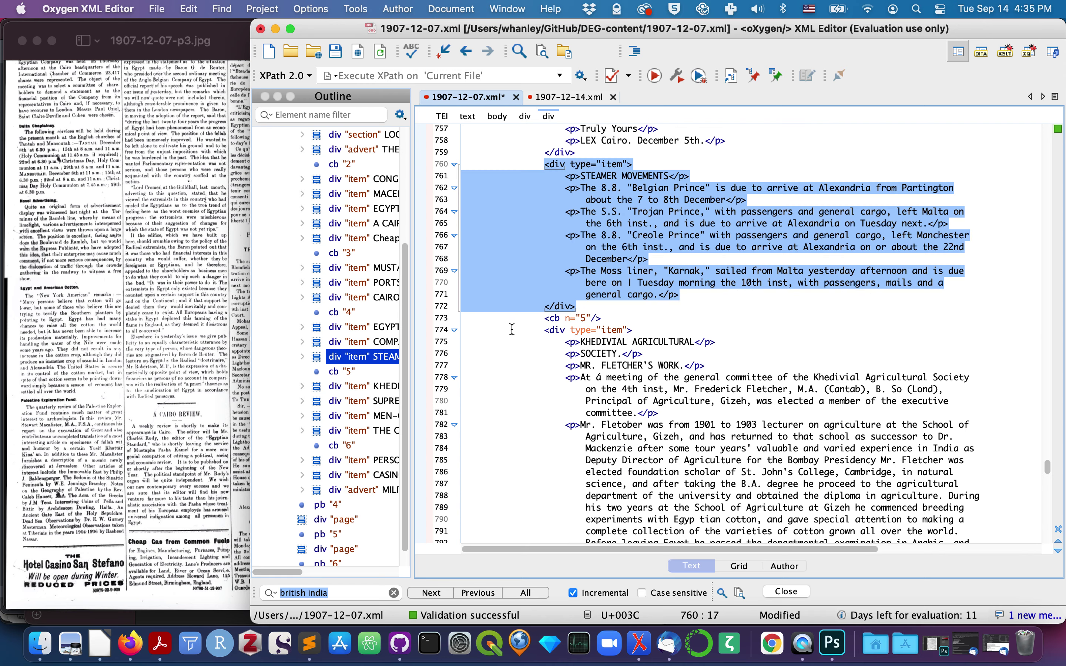
pyautogui.click(630, 164)
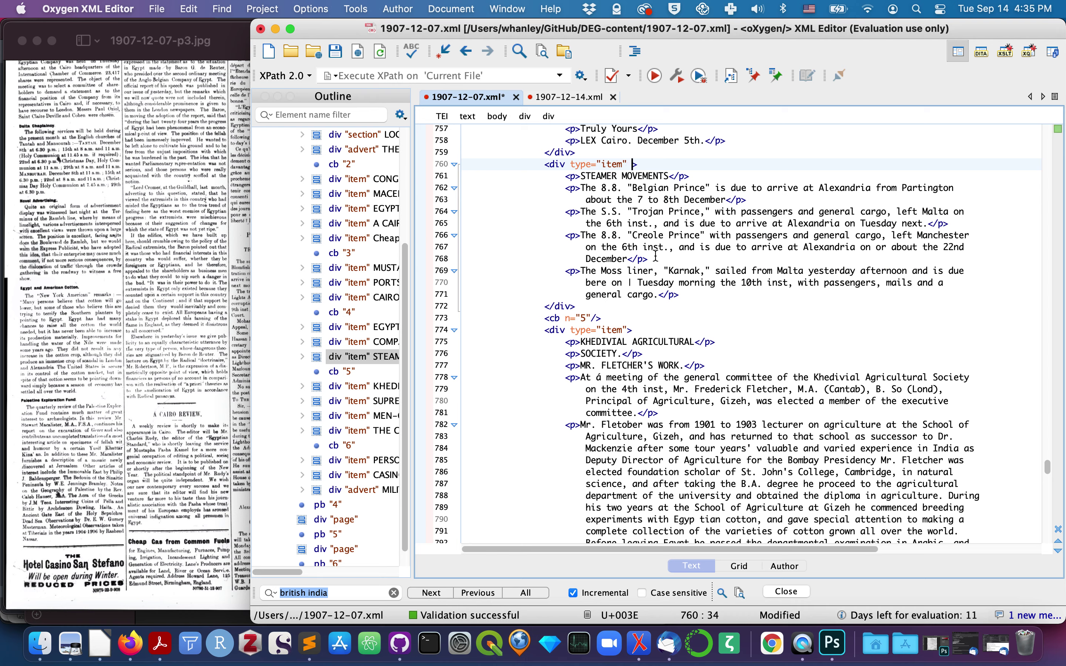
pyautogui.write('fe')
pyautogui.press('Return')
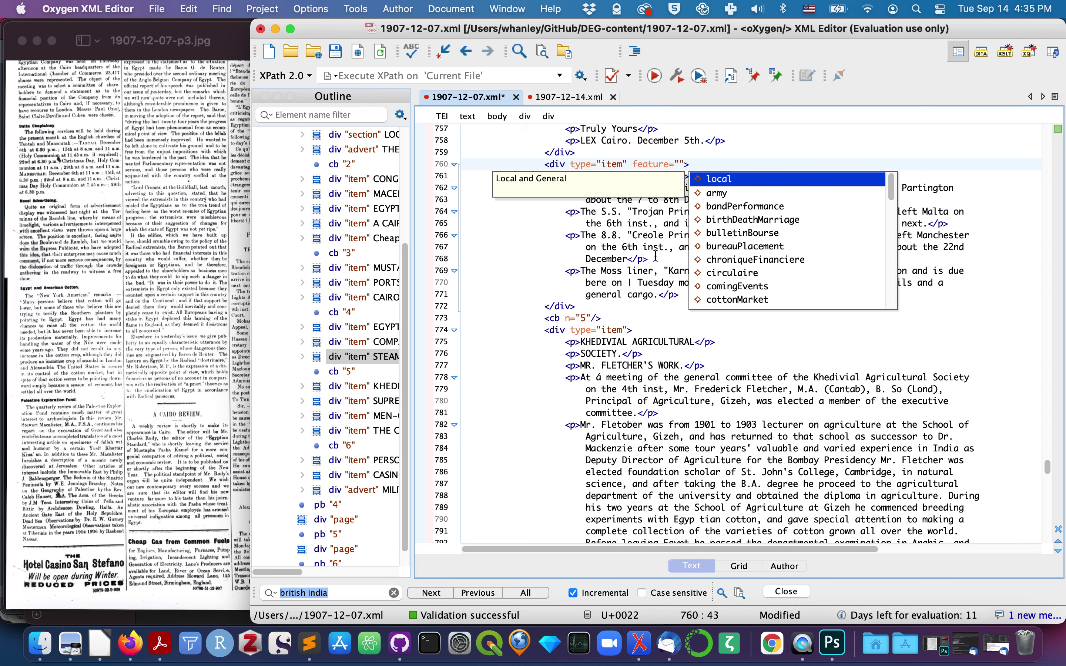
pyautogui.write('s')
pyautogui.press('Down')
pyautogui.press('Down')
pyautogui.press('Down')
pyautogui.press('Down')
pyautogui.press('Down')
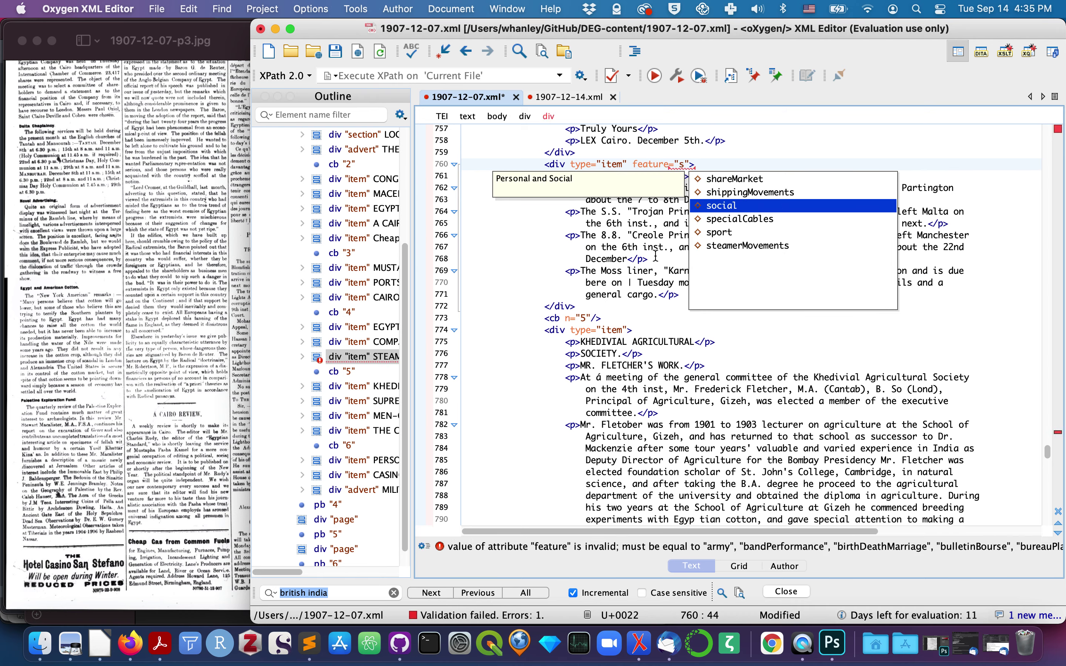
pyautogui.press('Return')
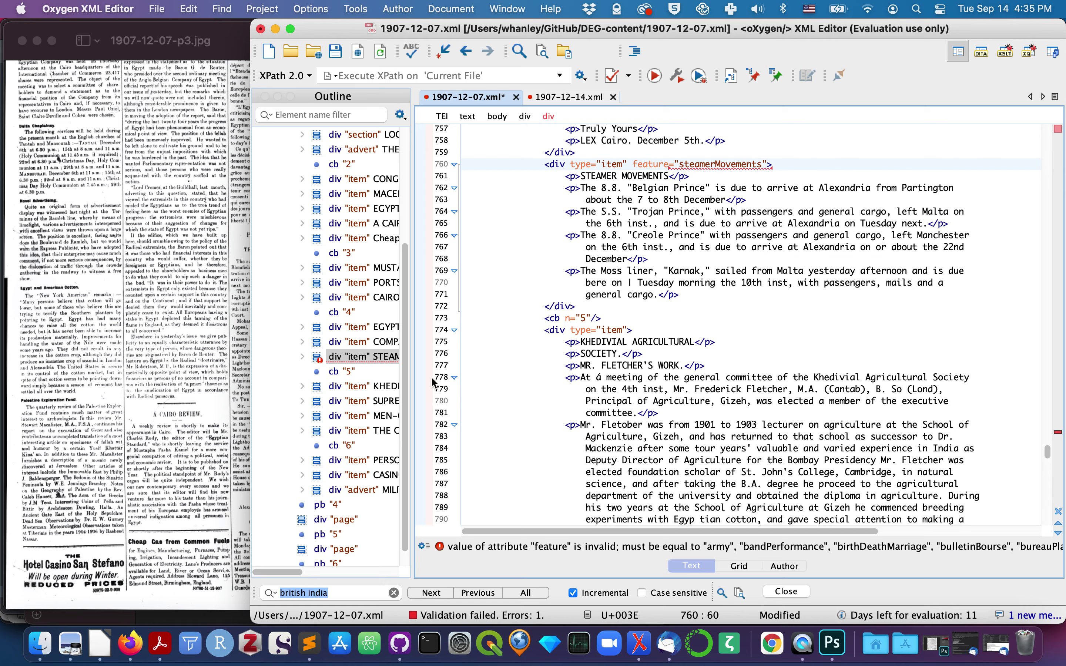
# - Add a feature attribute with the value social to the PERSONAL AND SOCIAL item div in column 6
pyautogui.click(366, 462)
pyautogui.click(626, 164)
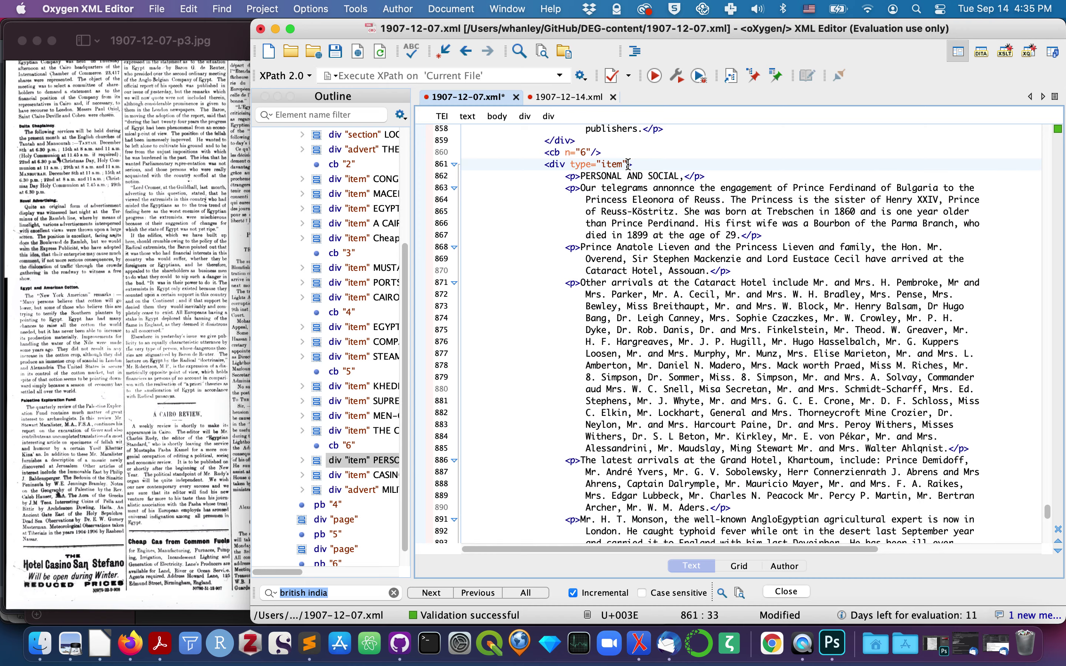
pyautogui.write('fe')
pyautogui.press('Return')
pyautogui.write('per')
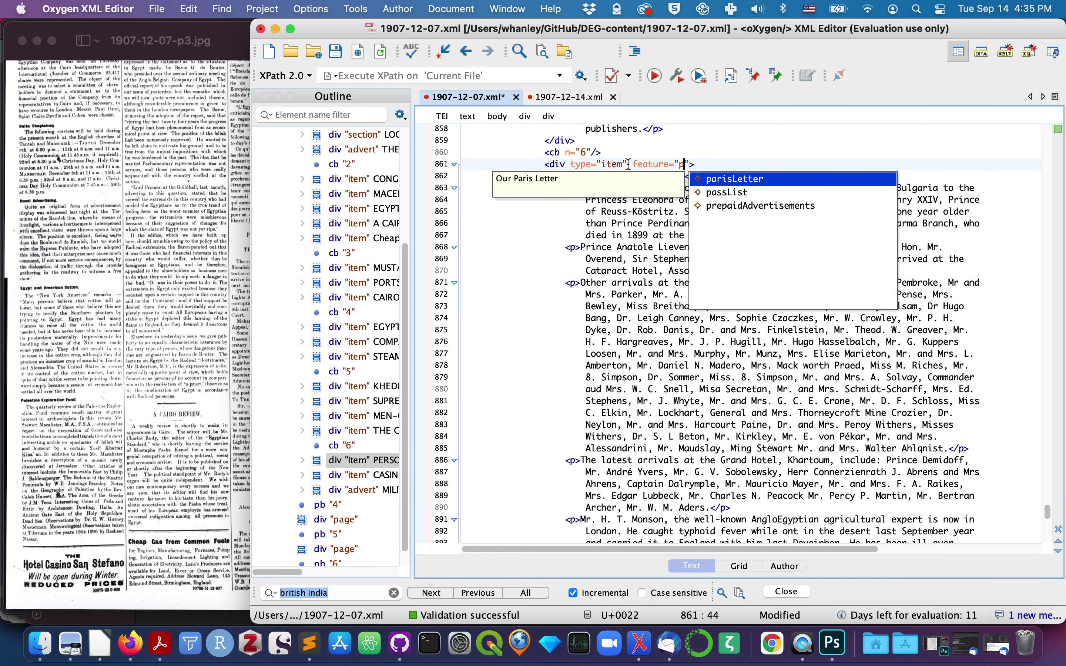
pyautogui.press('BackSpace')
pyautogui.press('BackSpace')
pyautogui.press('BackSpace')
pyautogui.write('soc')
pyautogui.press('Return')
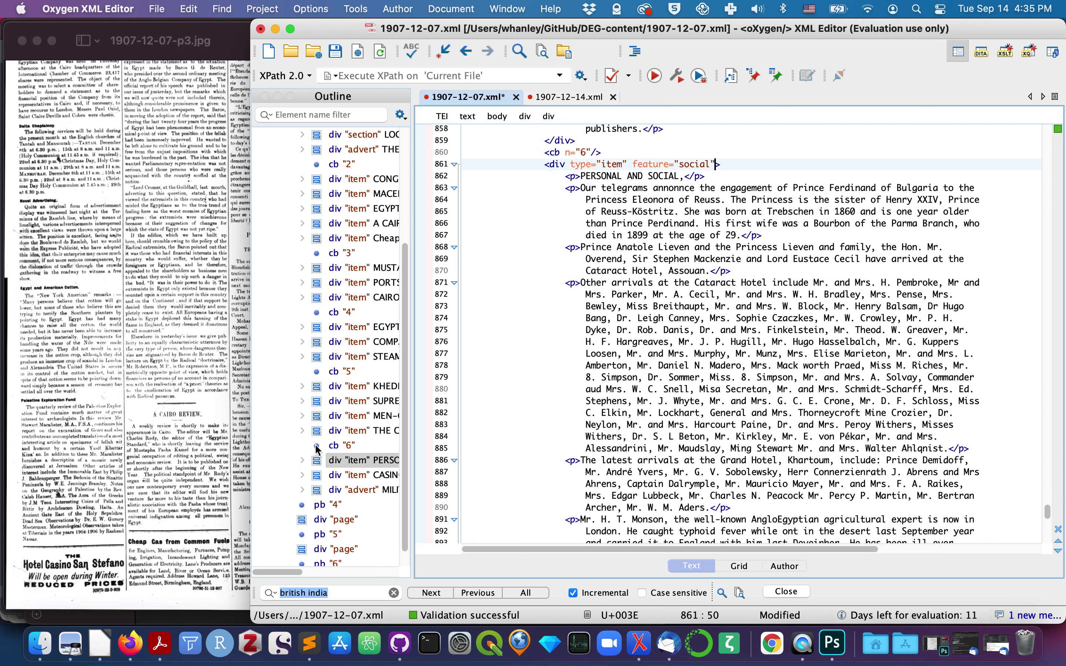
# - Change the type of the Cheap Gas from Common Fuels div at the end of column 2 to advert
pyautogui.scroll(3, 360, 410)
pyautogui.scroll(-2, 360, 410)
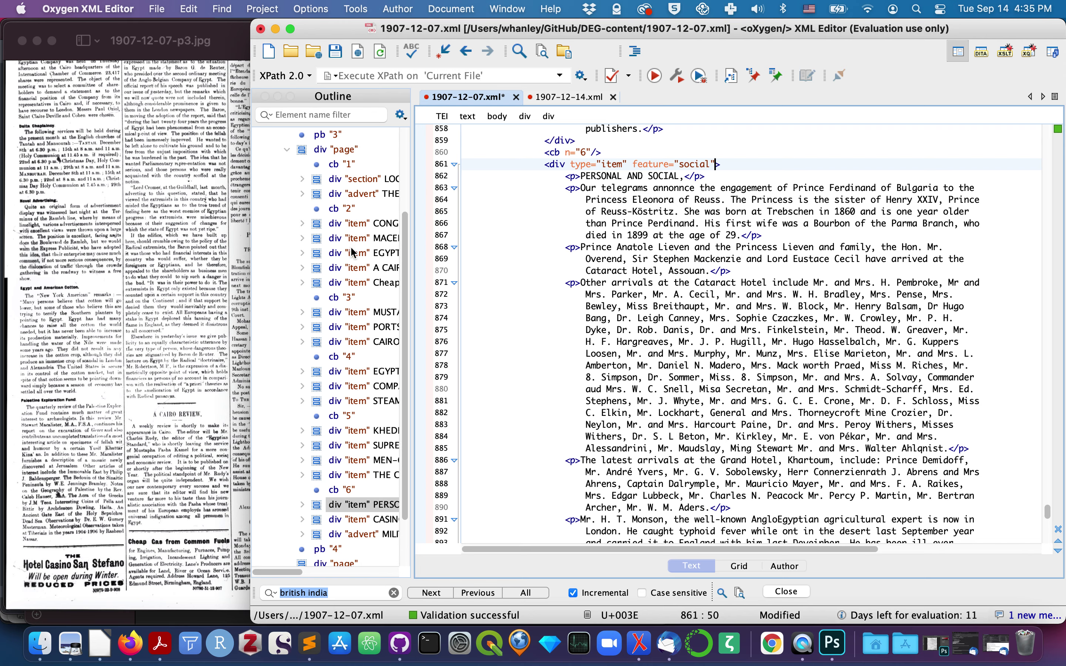
pyautogui.click(354, 283)
pyautogui.doubleClick(612, 164)
pyautogui.write('dad')
pyautogui.doubleClick(611, 164)
pyautogui.write('adve')
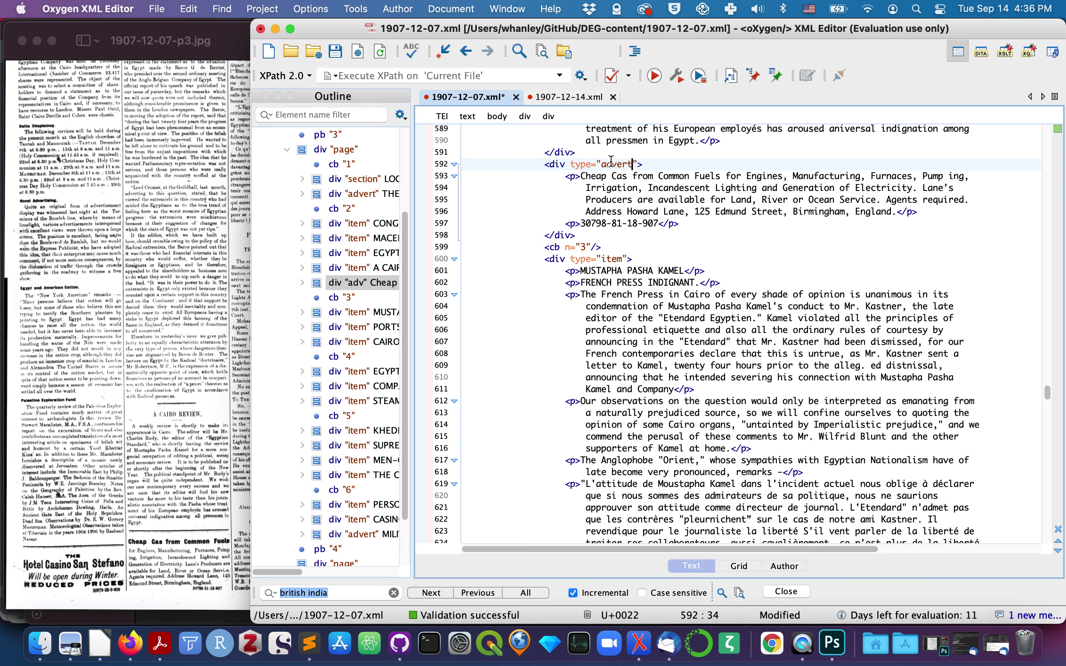
# - Retag the CONGO FREE STATE and THE TRANSFER TO BELGIUM paragraphs in column 2 as head elements
pyautogui.click(373, 270)
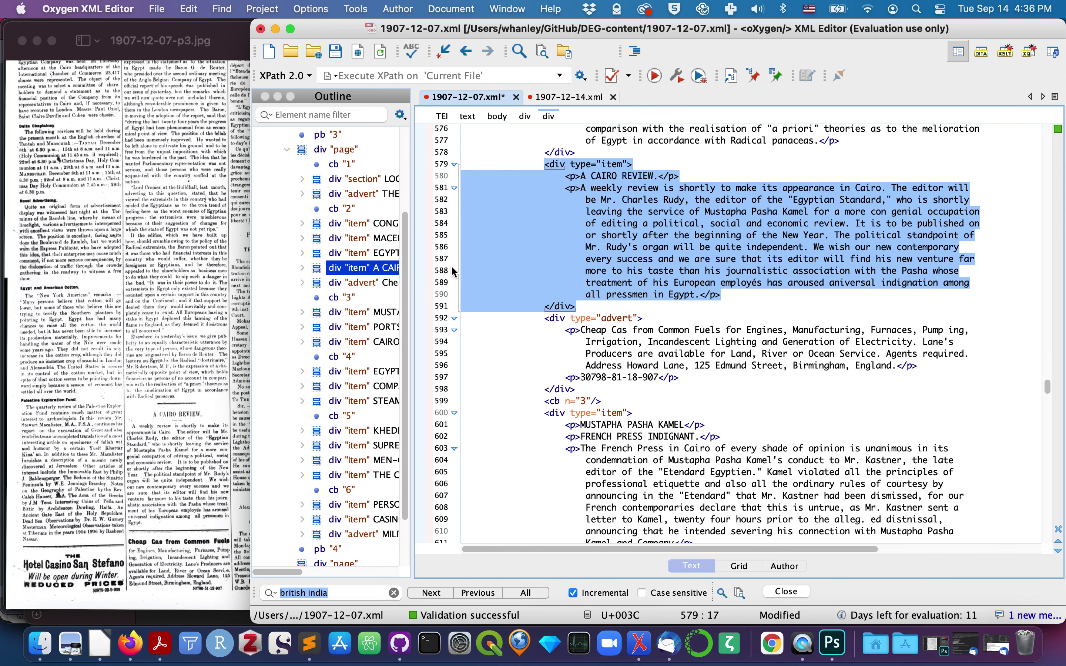
pyautogui.scroll(3, 341, 348)
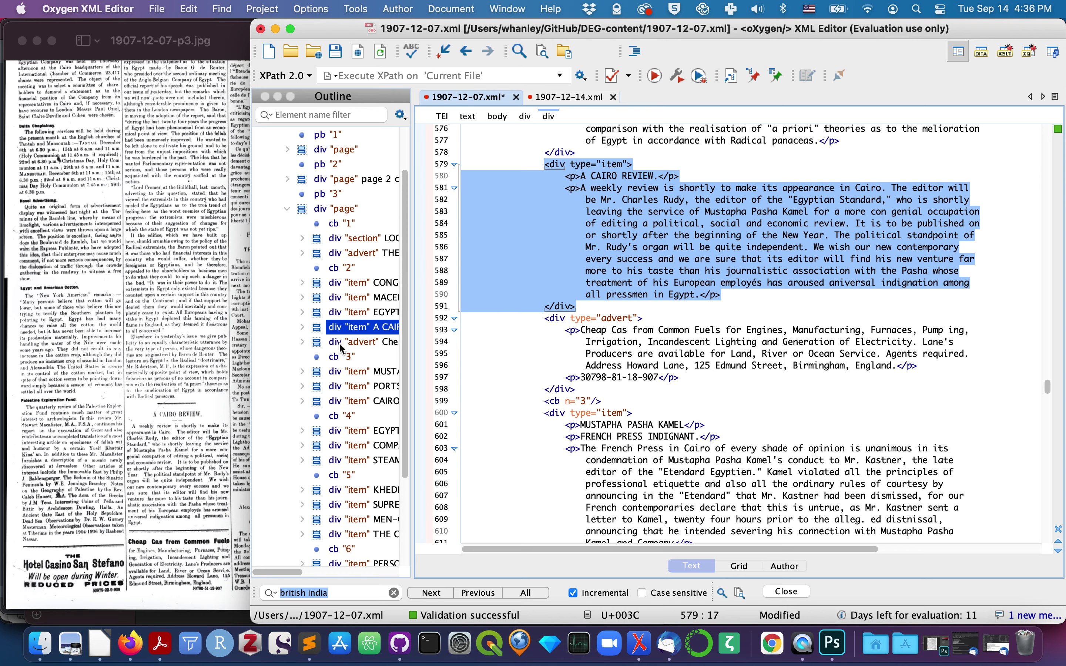
pyautogui.click(339, 343)
pyautogui.click(383, 240)
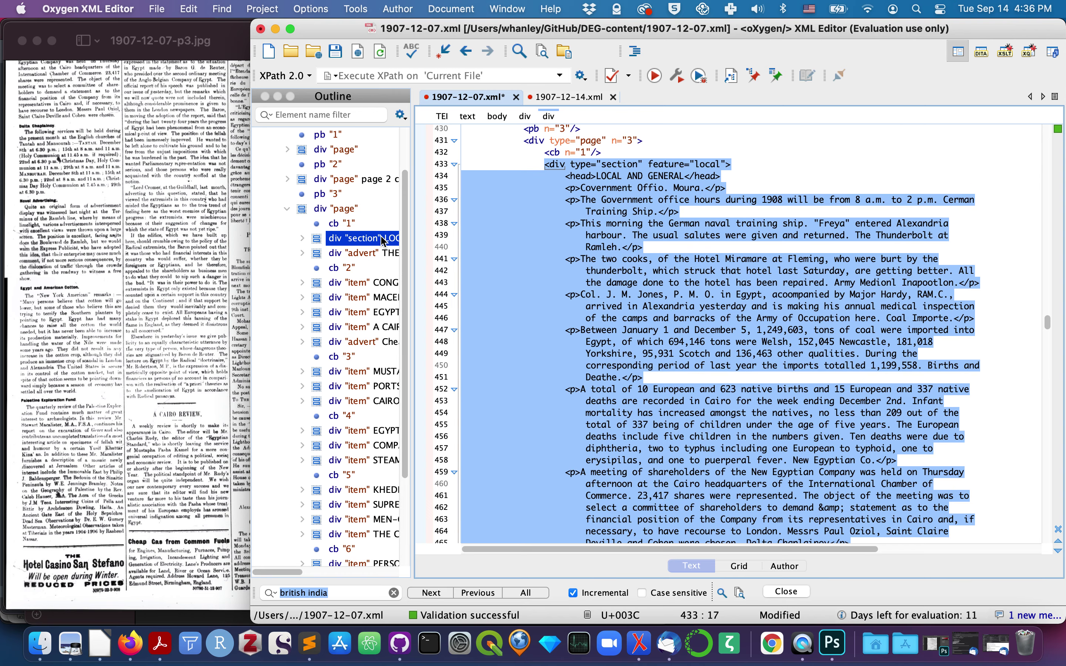
pyautogui.click(375, 285)
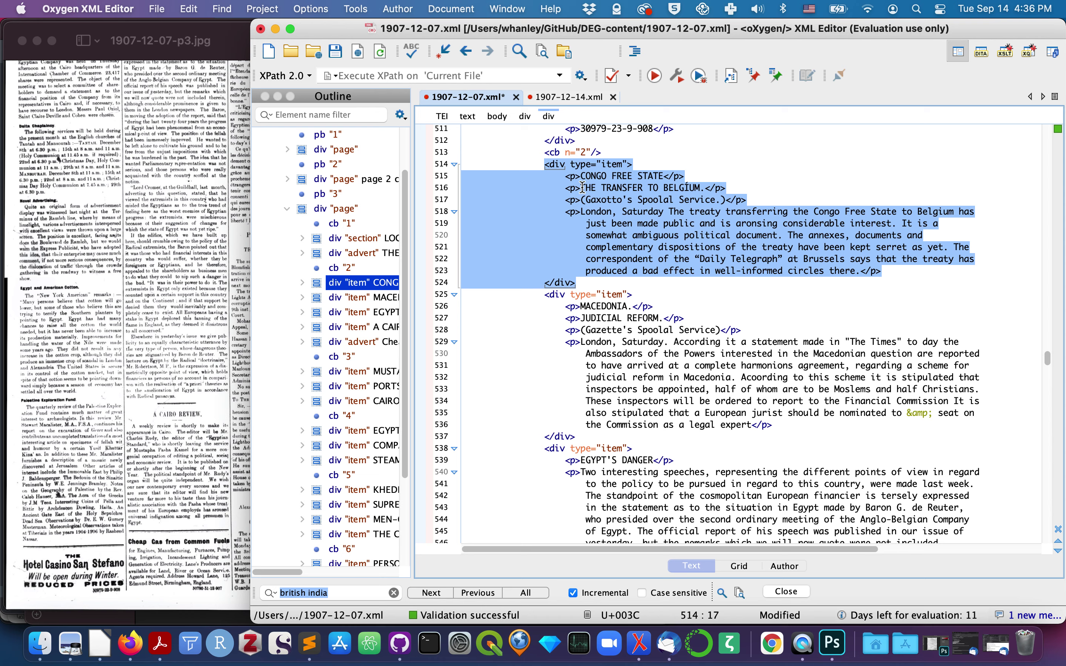
pyautogui.click(576, 176)
pyautogui.press('BackSpace')
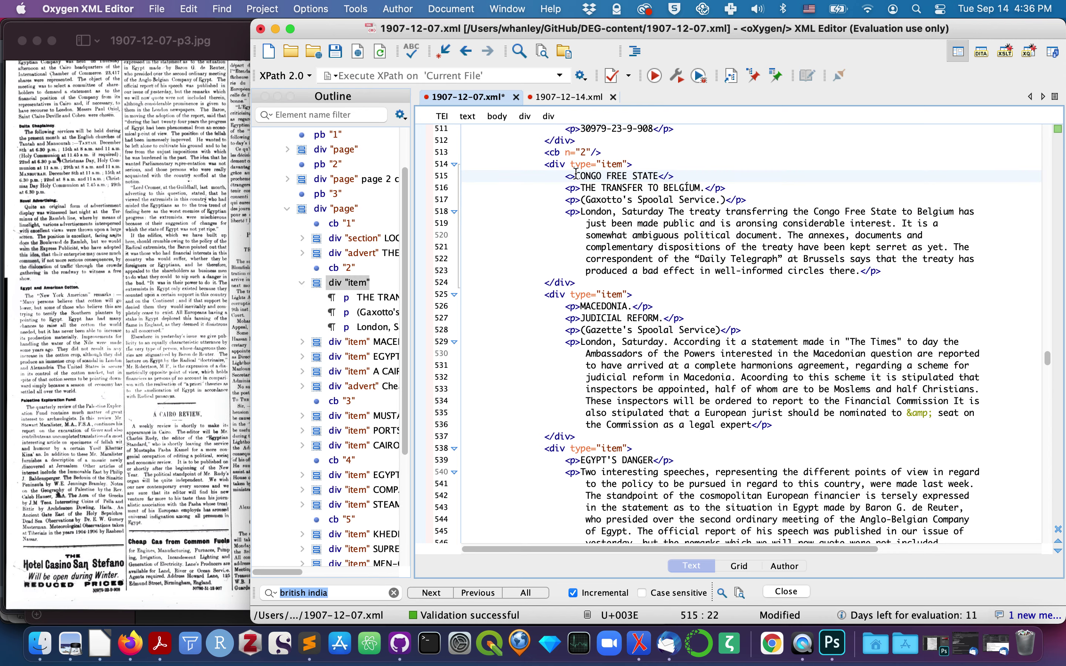
pyautogui.click(658, 179)
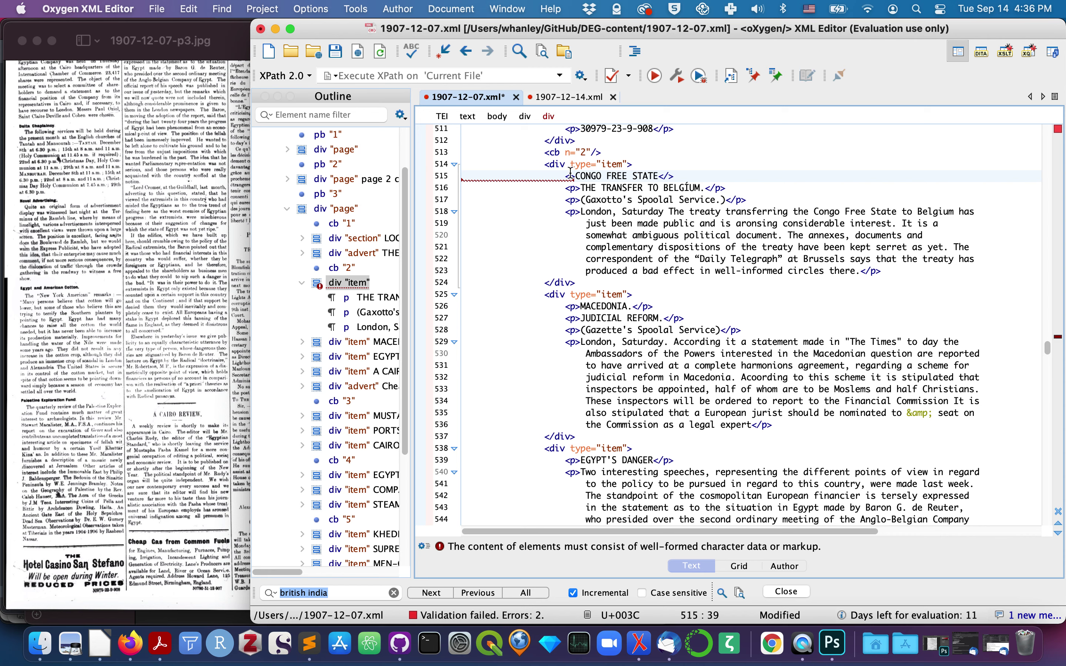
pyautogui.click(570, 176)
pyautogui.write('head')
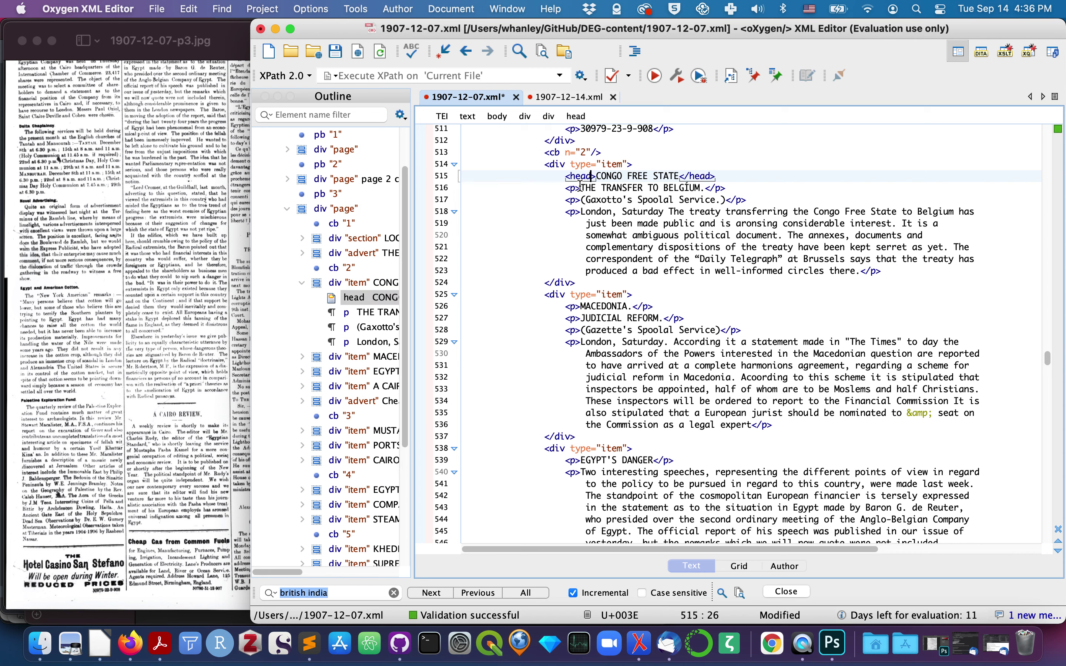
pyautogui.doubleClick(575, 188)
pyautogui.write('head')
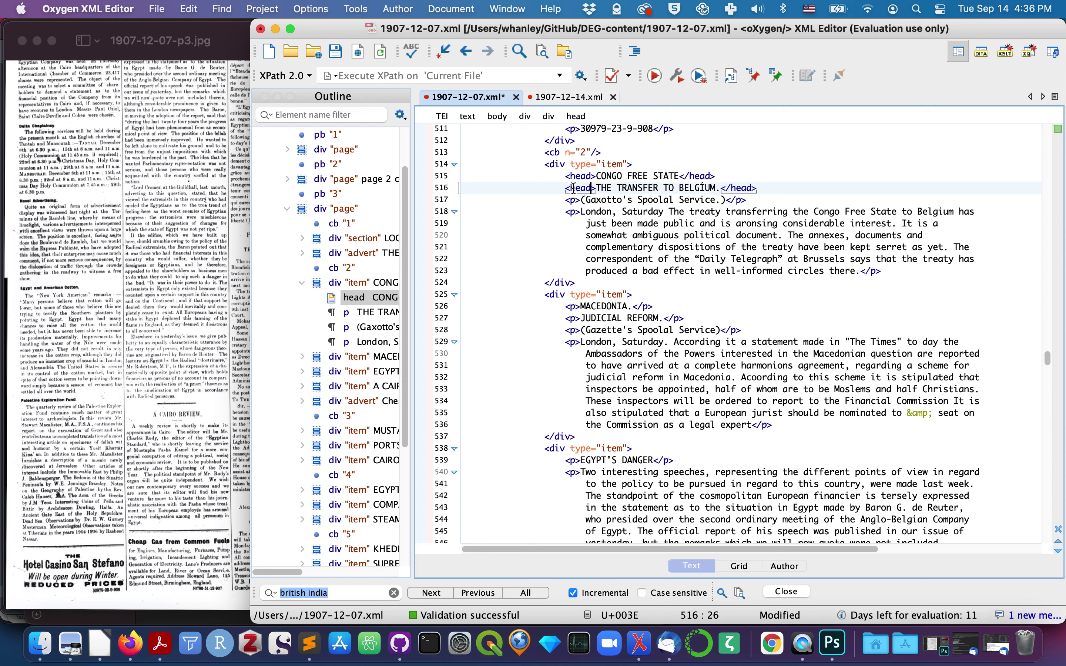
# - Retag the special service credit paragraph of the Congo item as a byline element
pyautogui.doubleClick(577, 201)
pyautogui.write('byl')
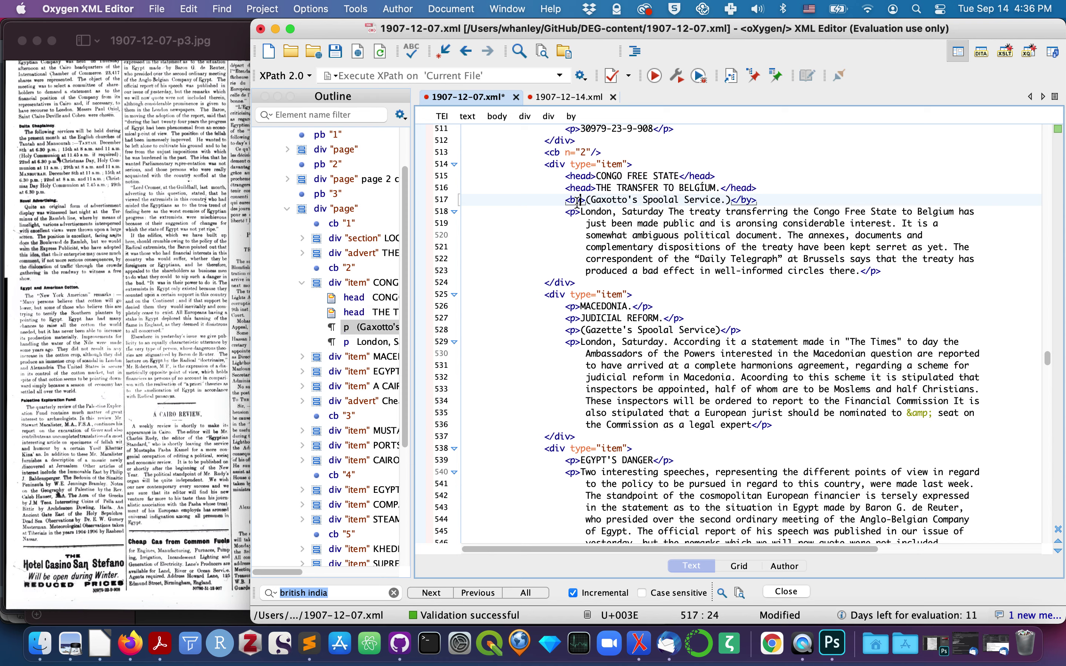
pyautogui.write('ine')
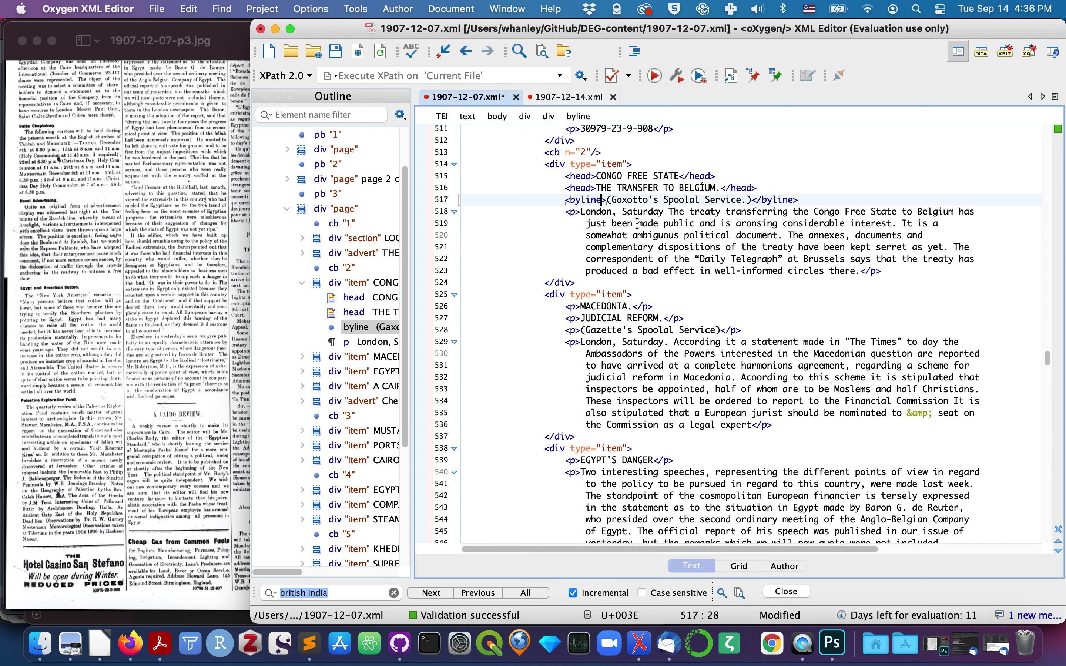
# - Move "London, Saturday" out of the Congo item's paragraph to just after the byline and wrap it in a dateline element
pyautogui.doubleClick(592, 214)
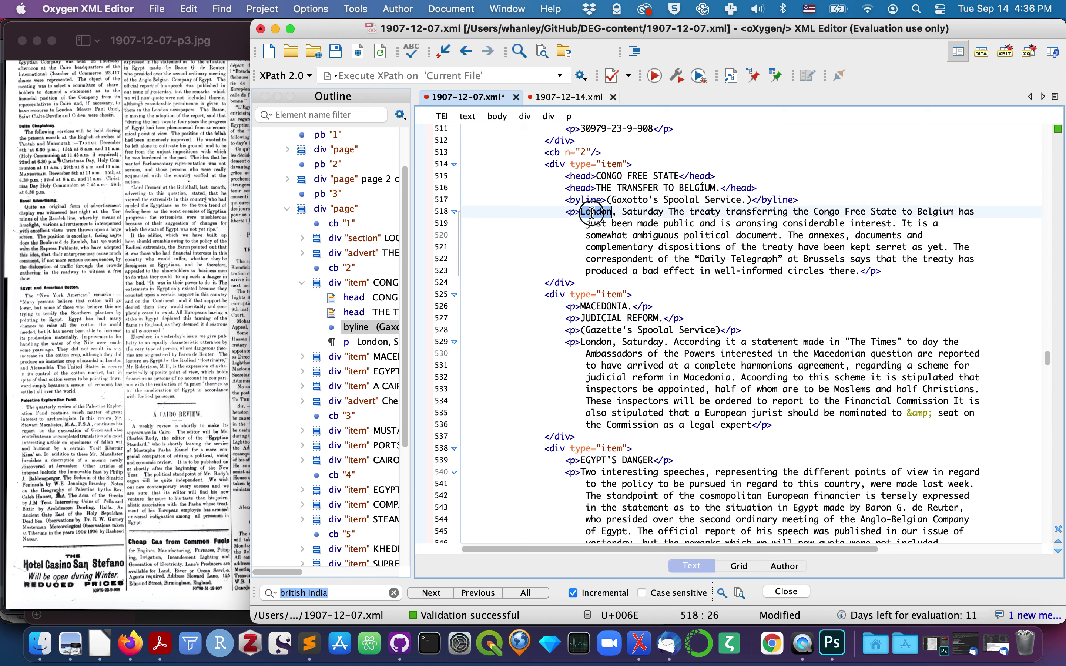
pyautogui.keyDown('shift'); pyautogui.click(661, 212); pyautogui.keyUp('shift')
pyautogui.moveTo(644, 213); pyautogui.dragTo(814, 204)
pyautogui.press('super+e')
pyautogui.write('dateline')
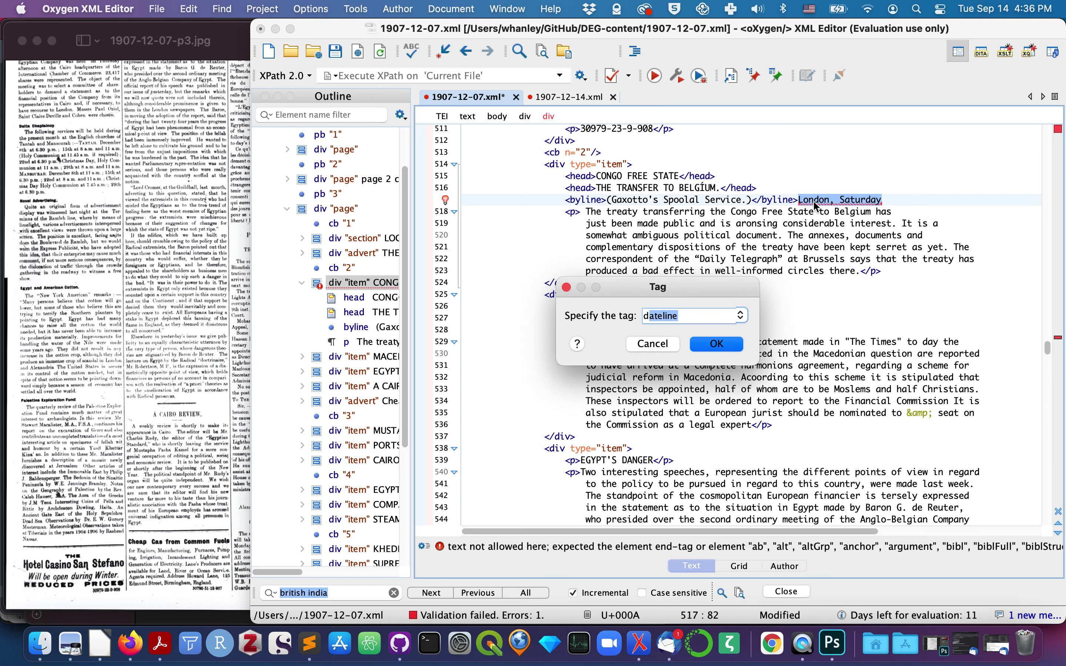
pyautogui.press('Return')
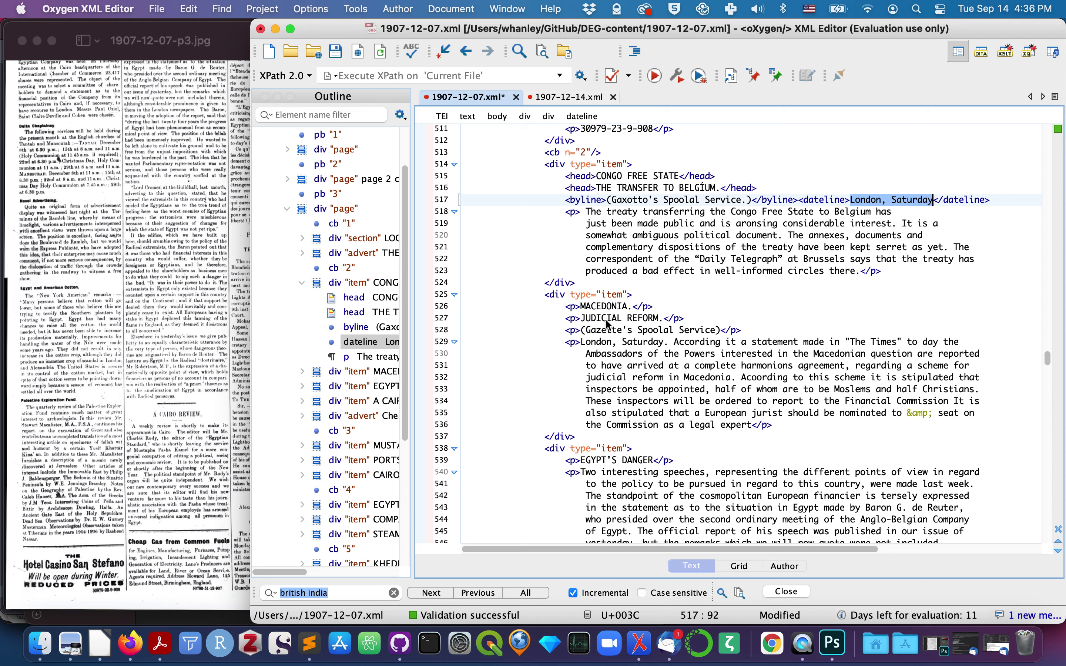
# - Merge the MACEDONIA and JUDICIAL REFORM paragraphs in column 2 into a single head element
pyautogui.moveTo(582, 320); pyautogui.dragTo(639, 307)
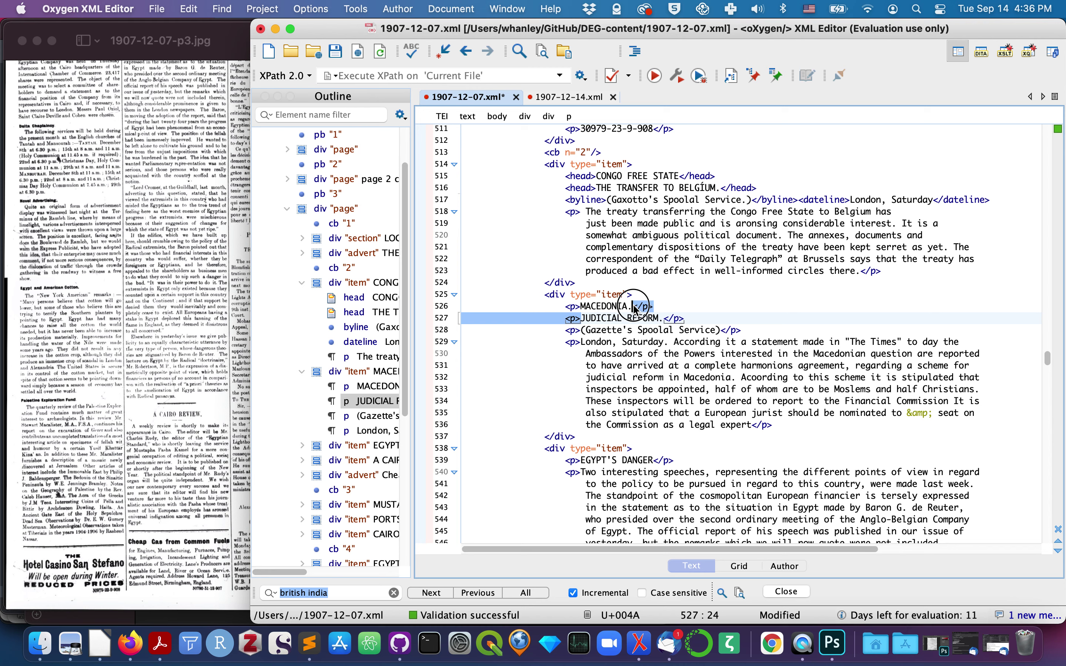
pyautogui.press('BackSpace')
pyautogui.doubleClick(574, 307)
pyautogui.write('head')
# - Retag the Macedonia item's special service credit as a byline and move "London, Saturday." after it in a dateline element
pyautogui.doubleClick(575, 319)
pyautogui.write('byline')
pyautogui.moveTo(581, 331); pyautogui.dragTo(815, 319)
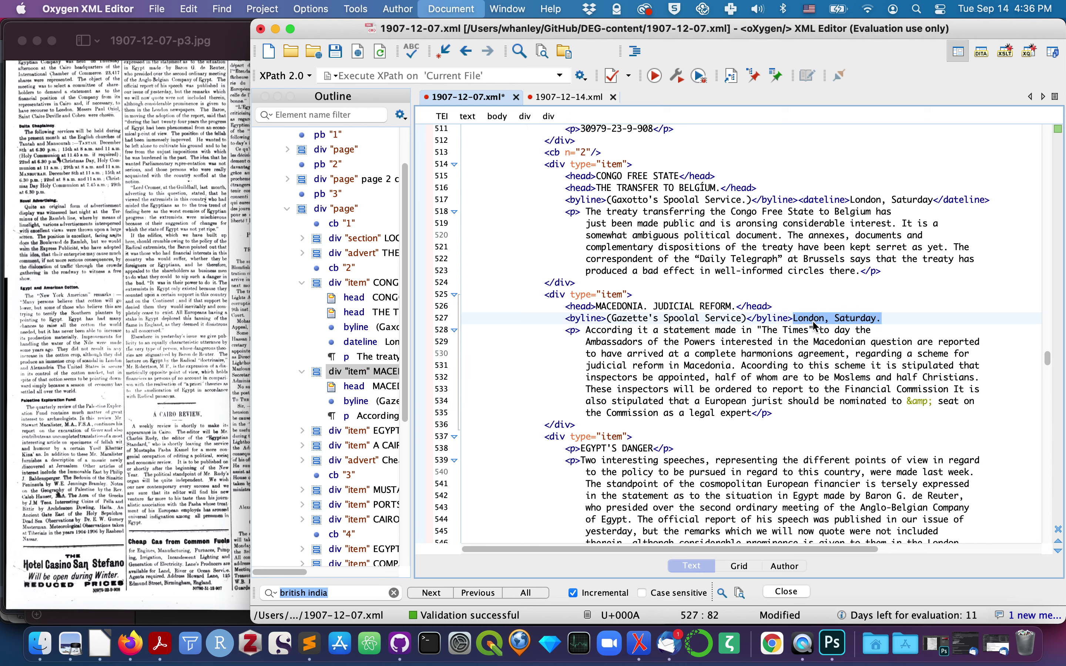
pyautogui.press('super+e')
pyautogui.press('Return')
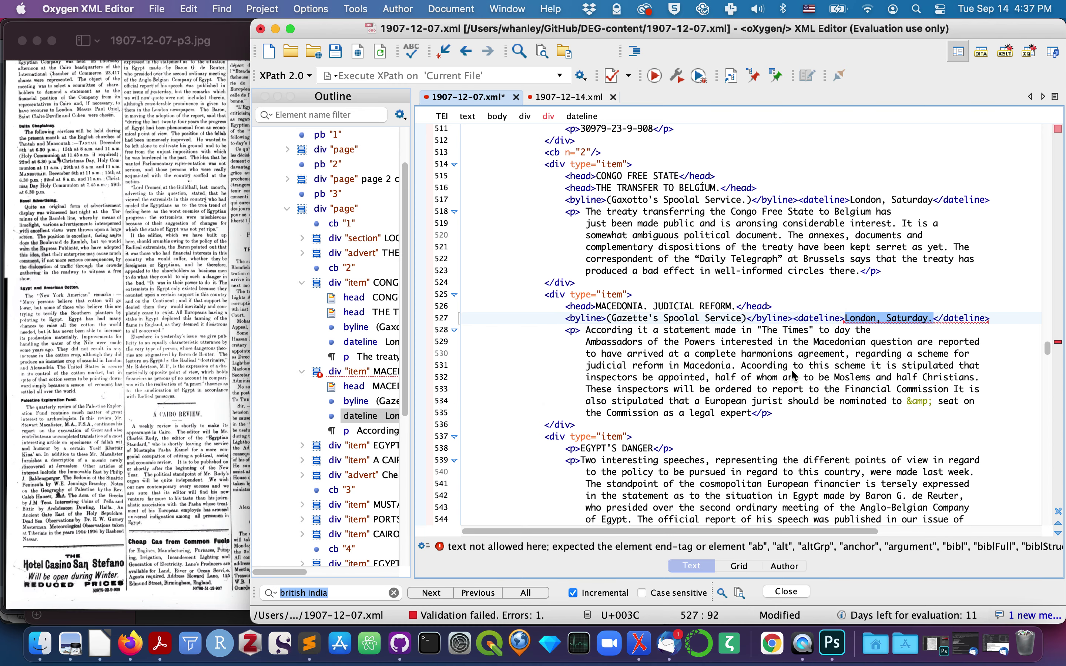
# - Format and indent the whole XML document
pyautogui.scroll(-3, 792, 375)
pyautogui.scroll(5, 737, 304)
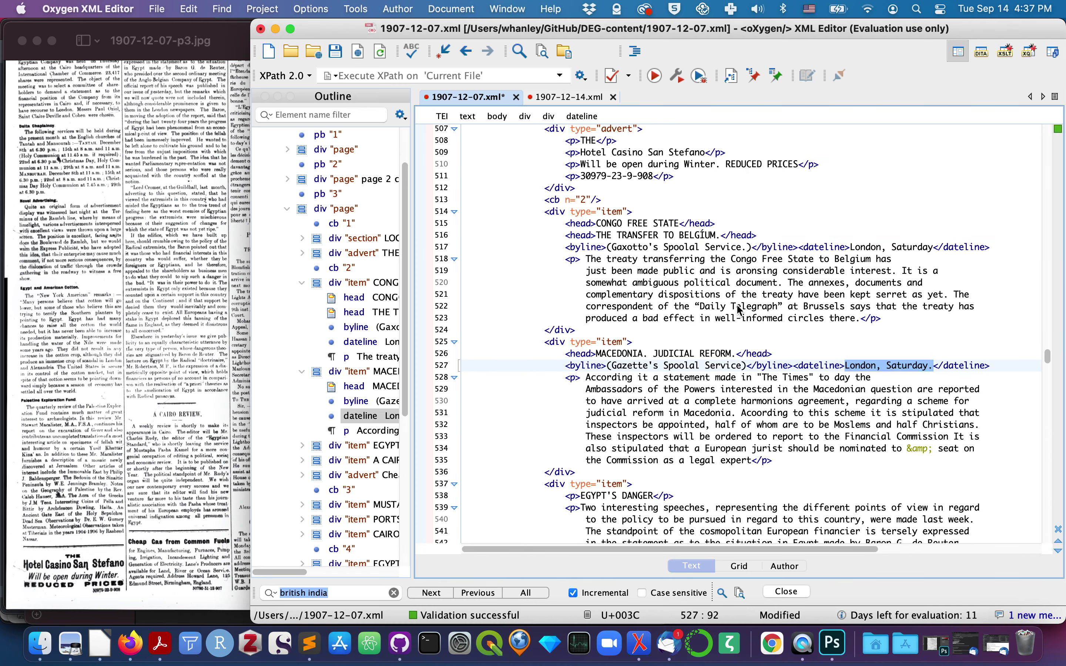
pyautogui.click(634, 52)
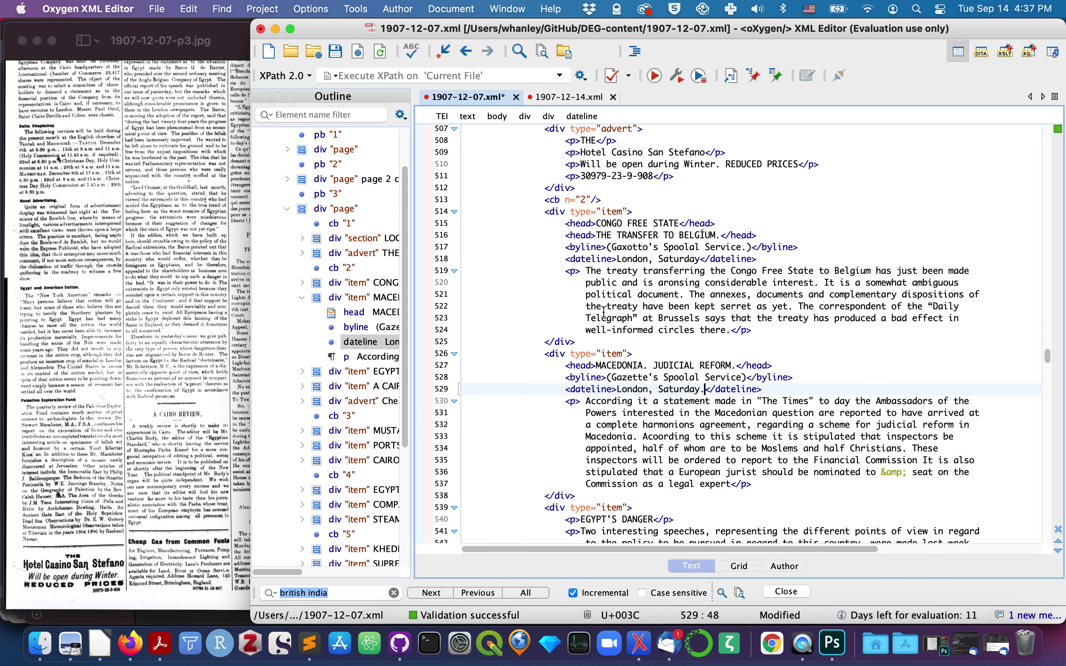
# - Retag the EGYPT'S DANGER and A CAIRO REVIEW title paragraphs in column 2 as head elements
pyautogui.scroll(-7, 624, 369)
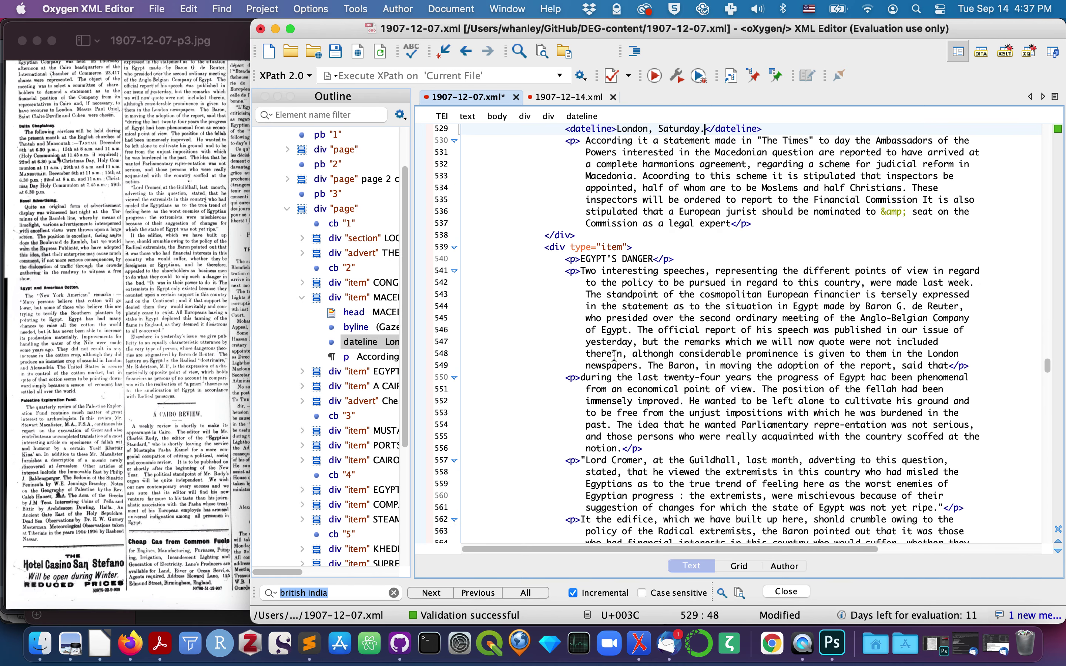
pyautogui.doubleClick(574, 259)
pyautogui.write('head')
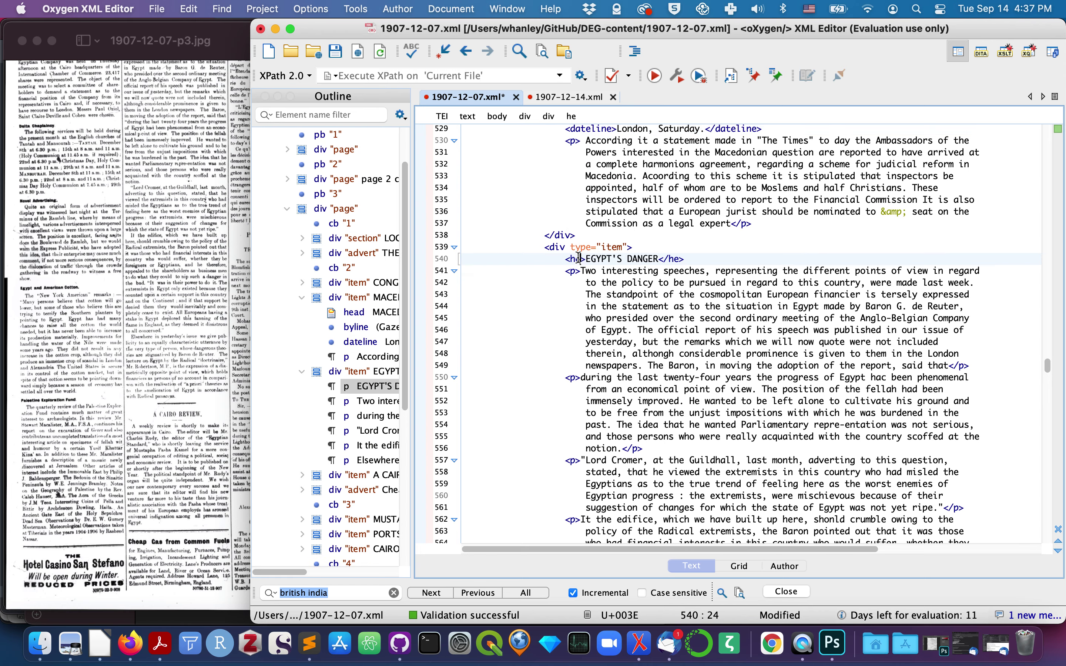
pyautogui.scroll(-10, 578, 257)
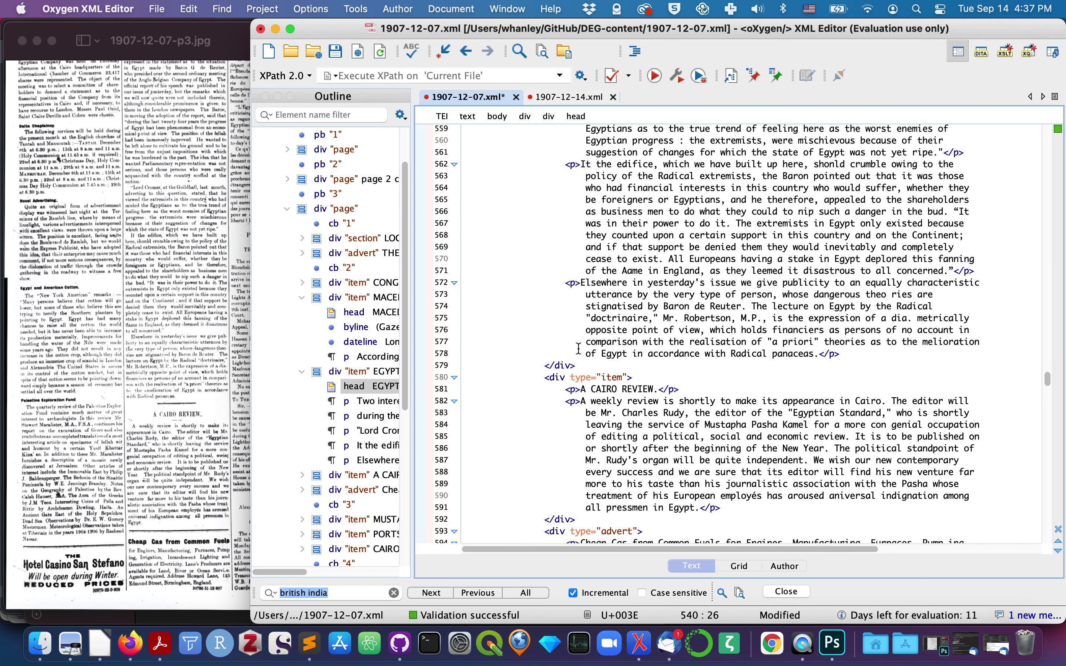
pyautogui.doubleClick(577, 390)
pyautogui.write('head')
# - Merge the MUSTAPHA PASHA KAMEL and FRENCH PRESS INDIGNANT paragraphs in column 3 into "MUSTAPHA PASHA KAMEL. FRENCH PRESS INDIGNANT." and retag it as head
pyautogui.scroll(-7, 576, 391)
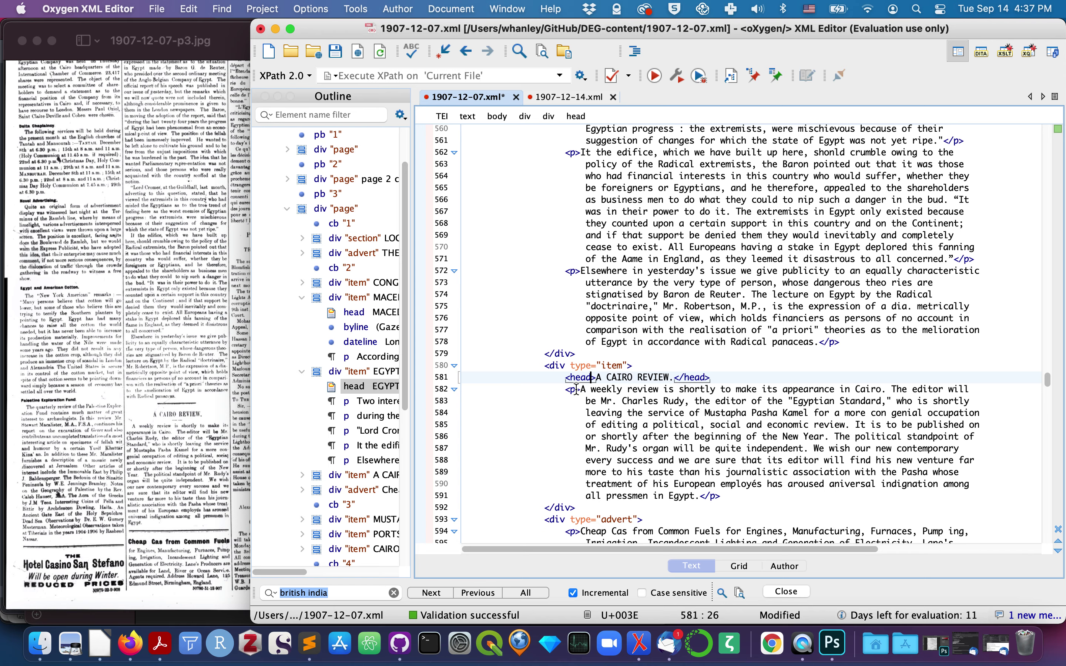
pyautogui.scroll(-1, 576, 391)
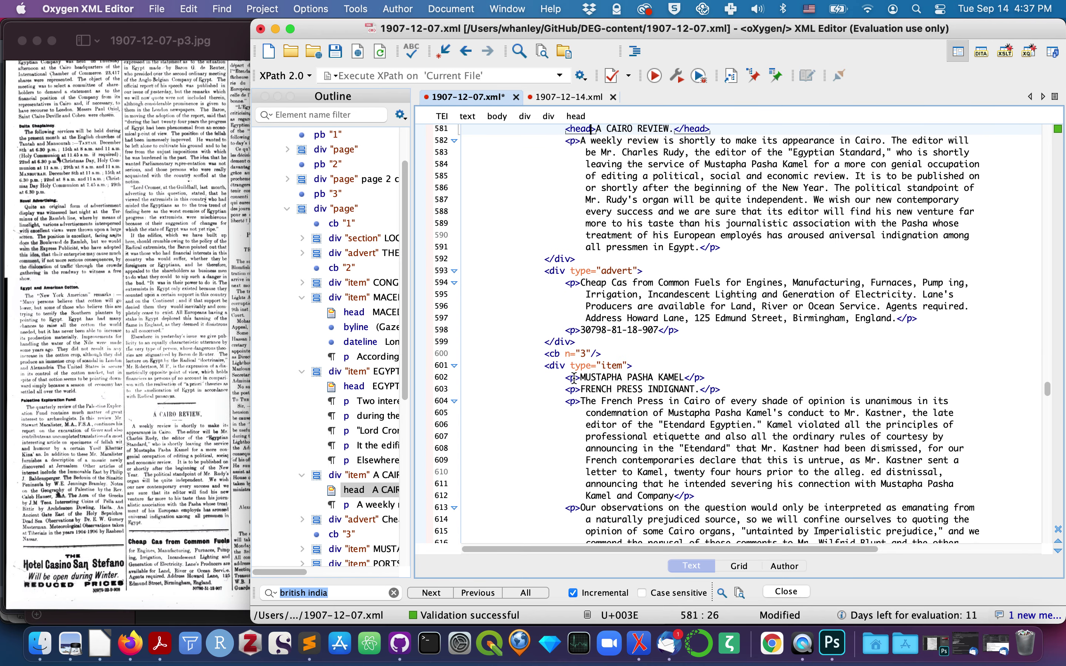
pyautogui.moveTo(581, 390); pyautogui.dragTo(684, 377)
pyautogui.click(687, 377)
pyautogui.write('. FRENCH PRESS INDIGNANT.')
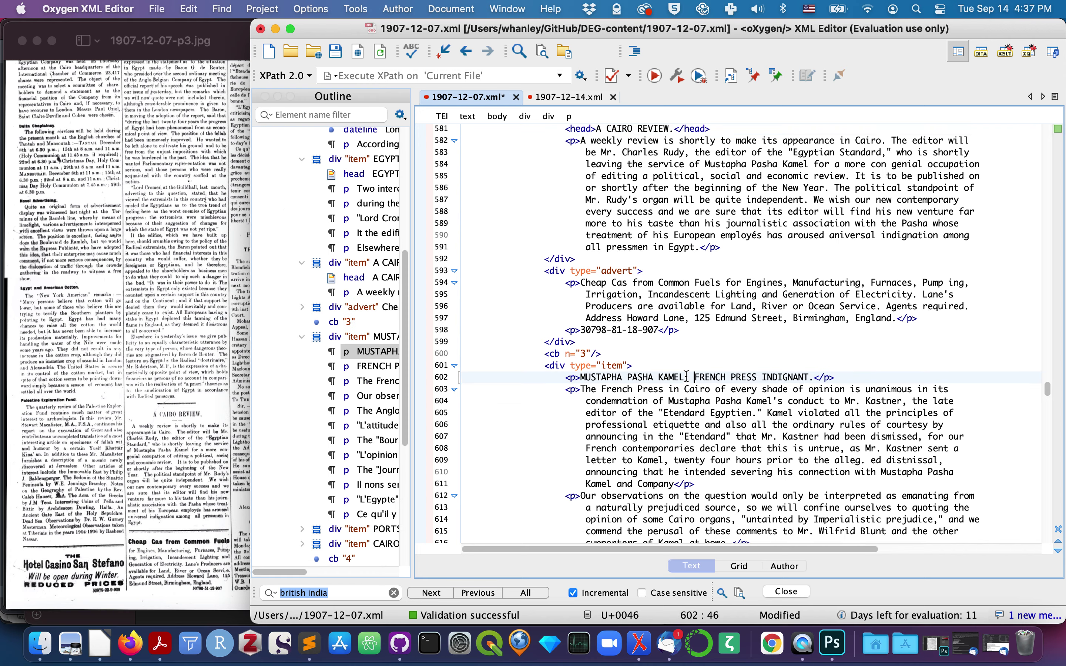
pyautogui.click(573, 378)
pyautogui.write('head')
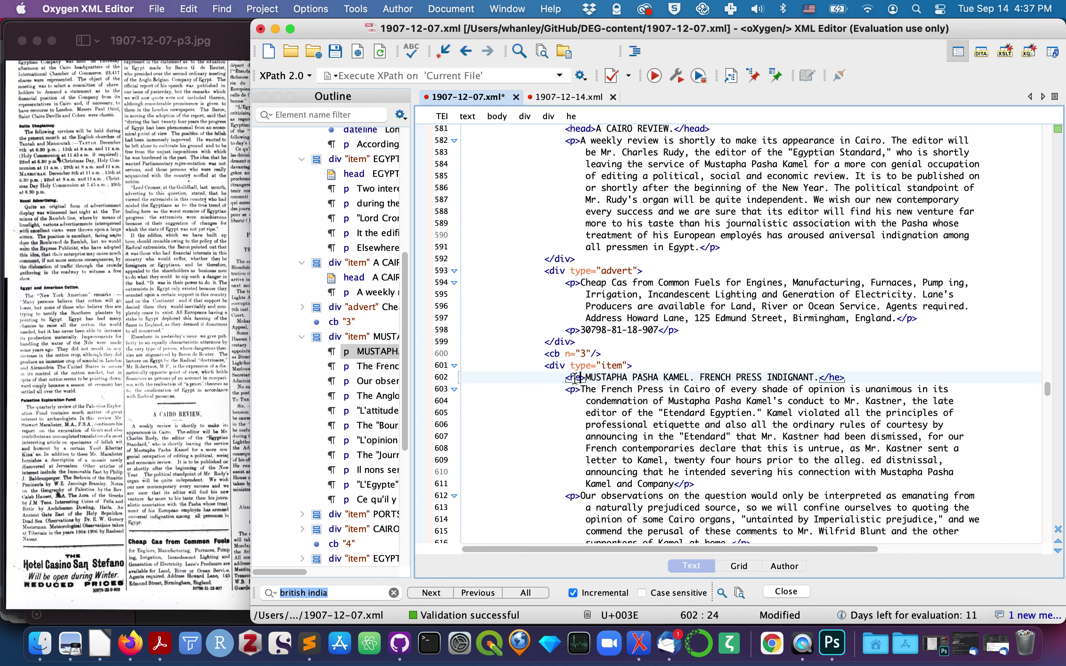
# - Merge the PORTS AND LIGHTS and TRIAL OF THE OFFICIALS paragraphs in column 3 into one head element
pyautogui.scroll(-10, 575, 378)
pyautogui.scroll(-4, 575, 378)
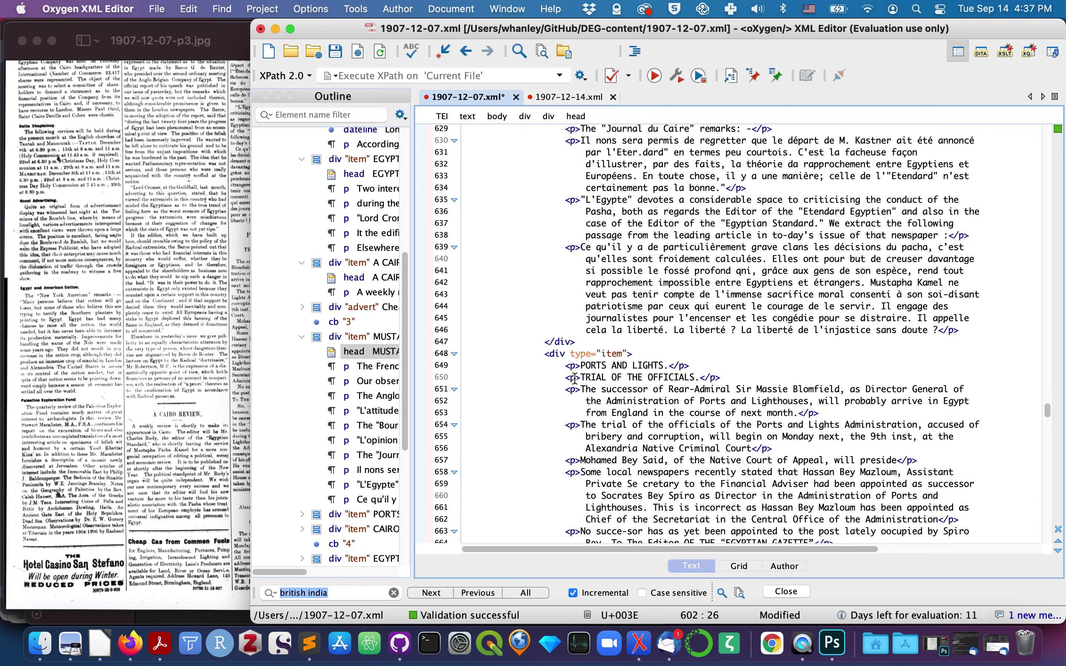
pyautogui.moveTo(580, 366); pyautogui.dragTo(665, 354)
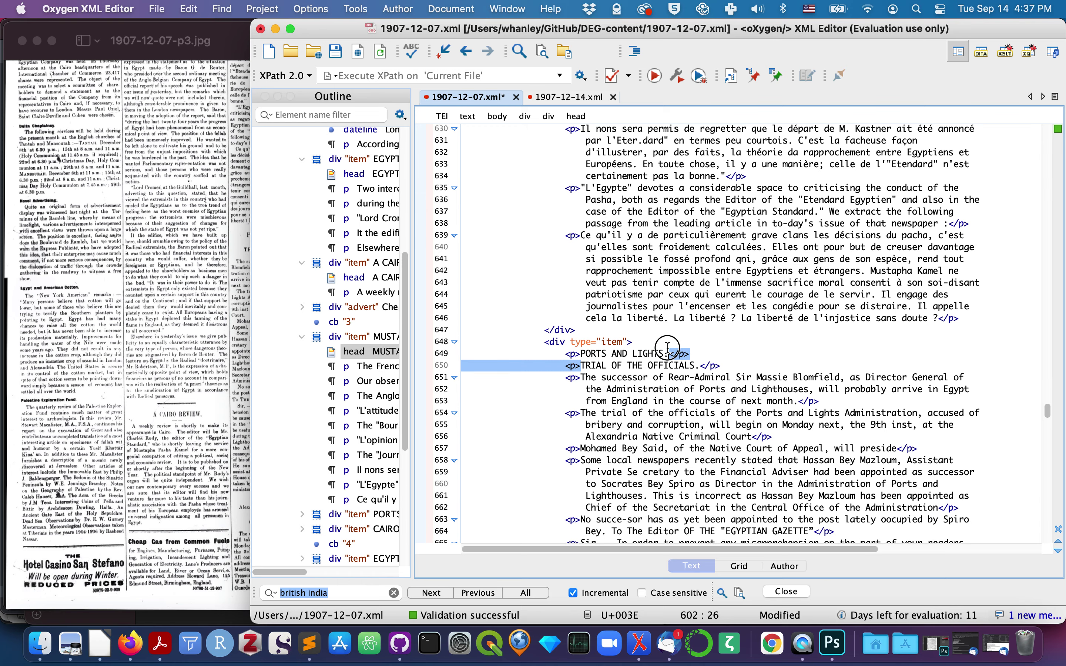
pyautogui.press('BackSpace')
pyautogui.doubleClick(580, 353)
pyautogui.write('head')
# - Compare the letter to the editor in the Ports and Lights item with the page 3 scan in Preview
pyautogui.scroll(-10, 577, 356)
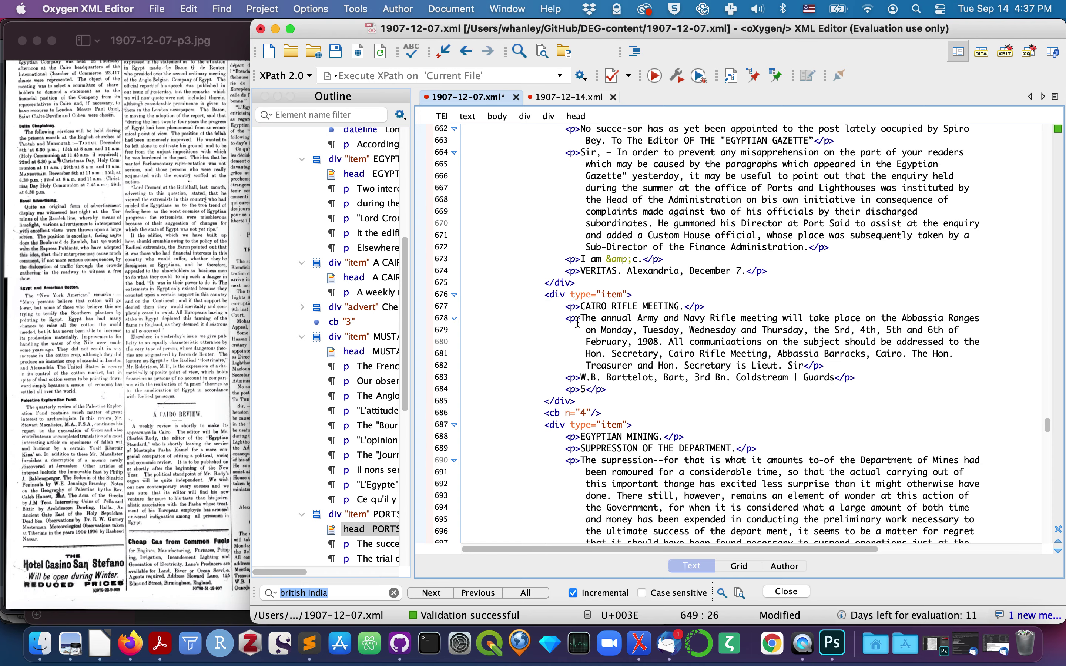
pyautogui.scroll(6, 578, 323)
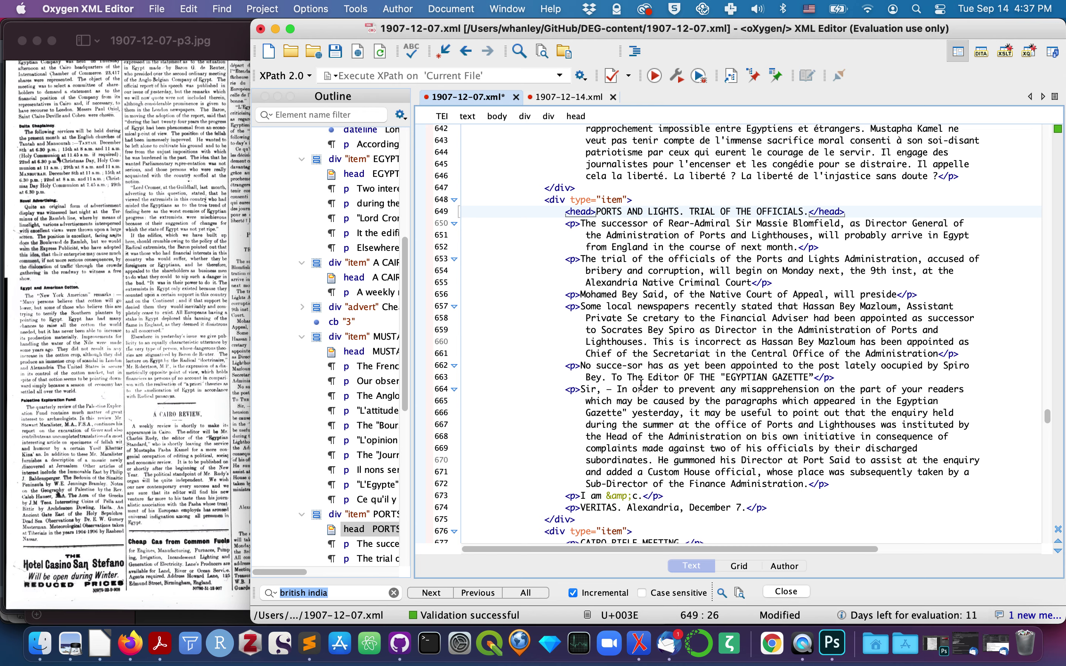
pyautogui.click(179, 374)
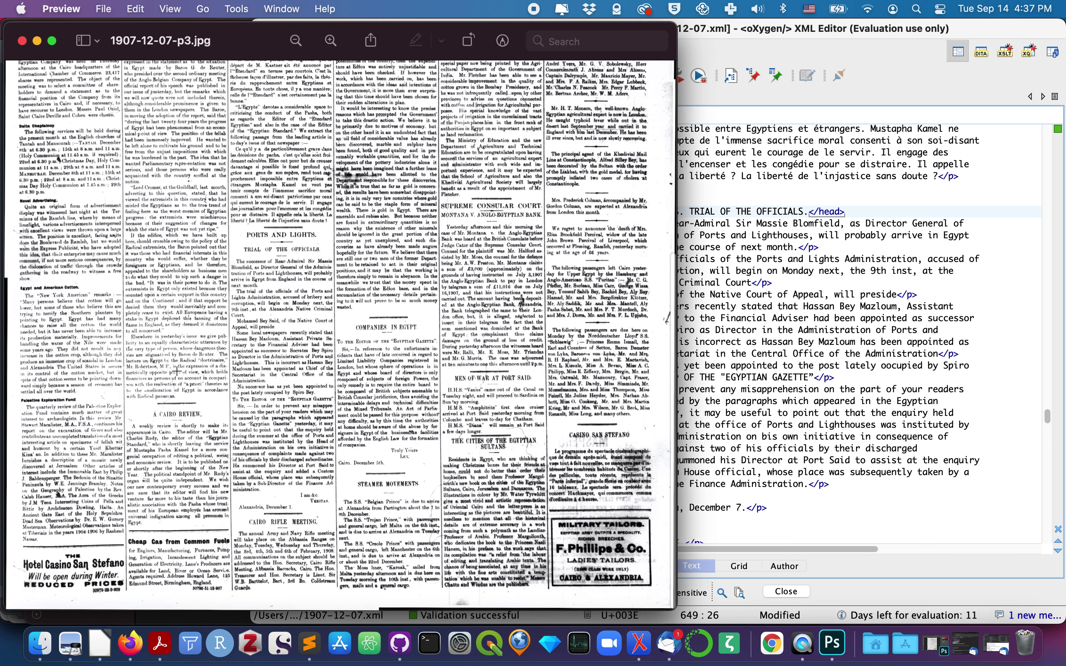
pyautogui.click(814, 377)
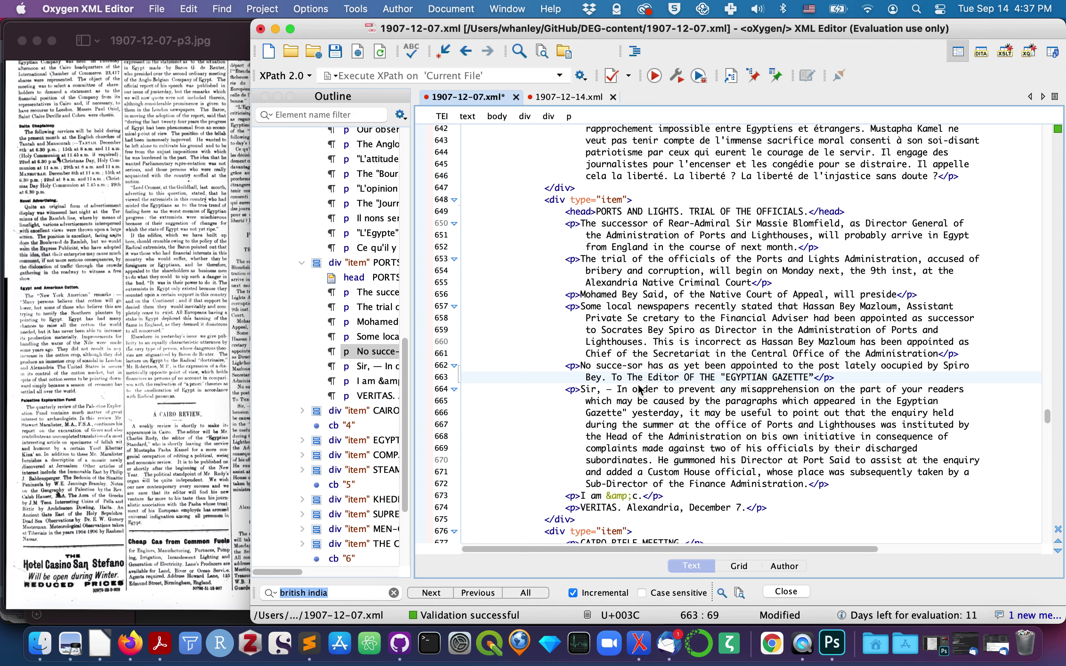
pyautogui.click(612, 379)
# - Retag the CAIRO RIFLE MEETING title paragraph at the end of column 3 as a head element
pyautogui.scroll(-3, 634, 442)
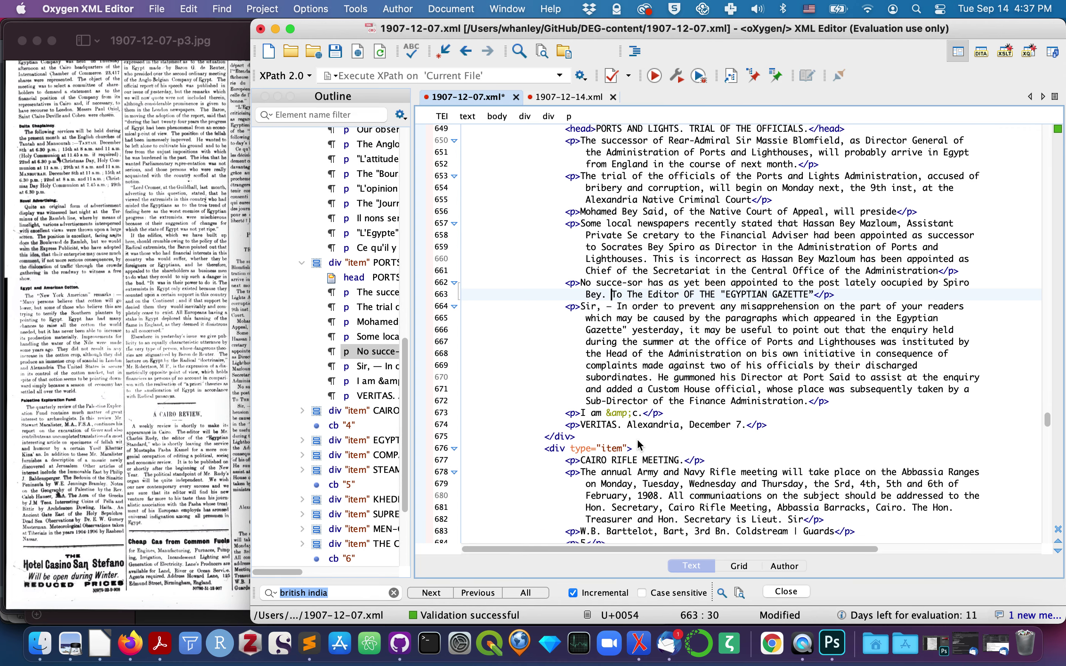
pyautogui.scroll(-4, 640, 443)
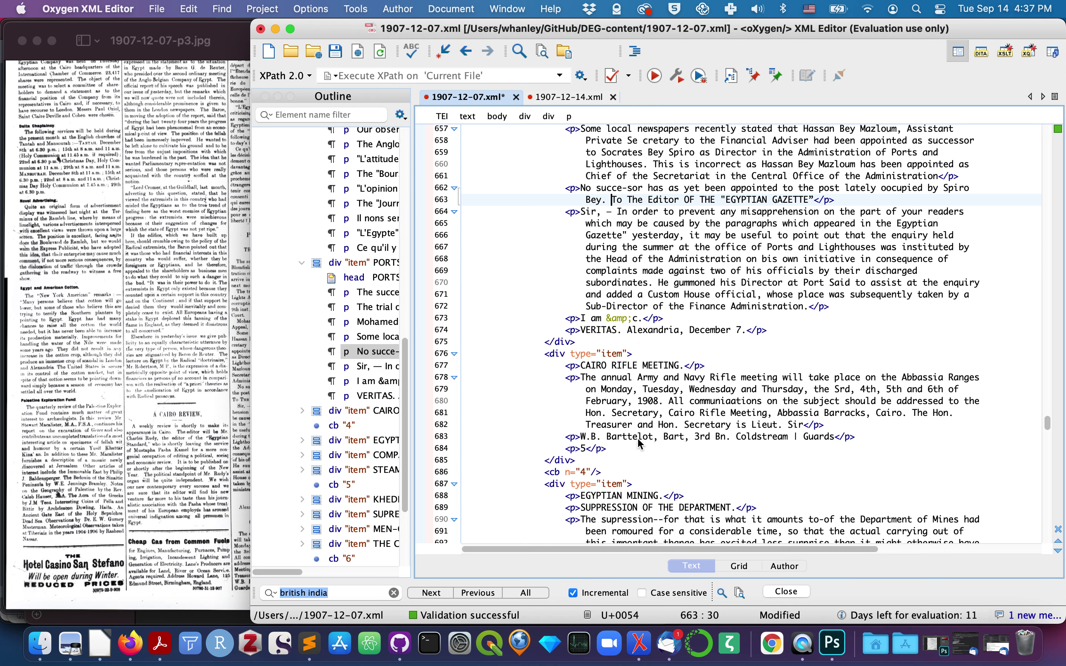
pyautogui.doubleClick(573, 330)
pyautogui.write('head')
# - Merge the EGYPTIAN MINING and SUPPRESSION OF THE DEPARTMENT paragraphs in column 4 into one head element
pyautogui.scroll(-4, 577, 335)
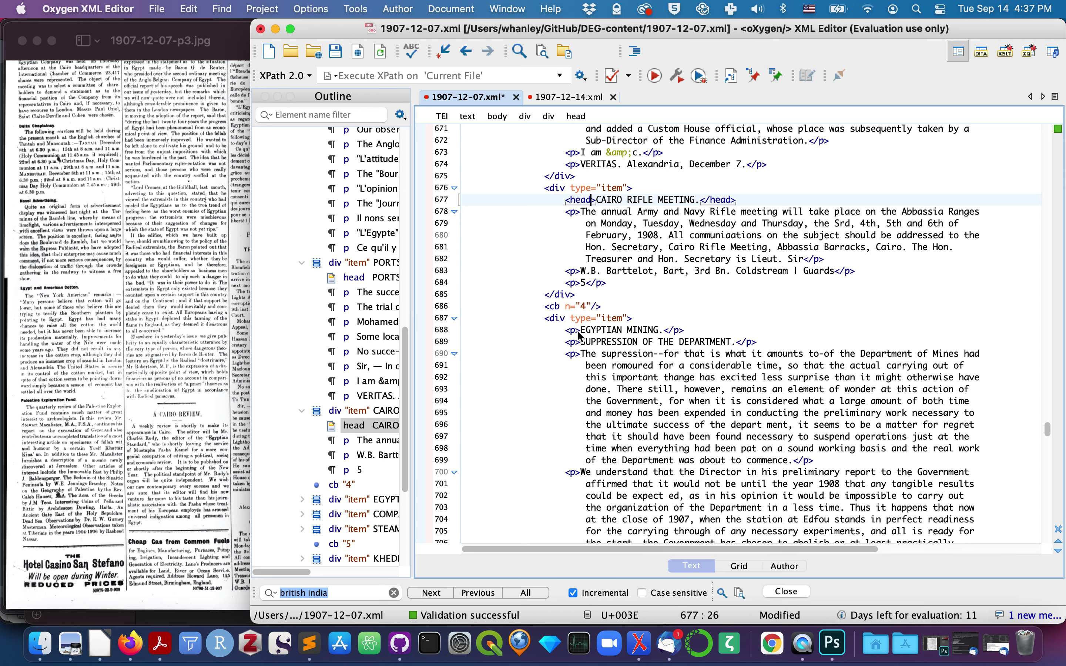
pyautogui.moveTo(581, 342); pyautogui.dragTo(663, 330)
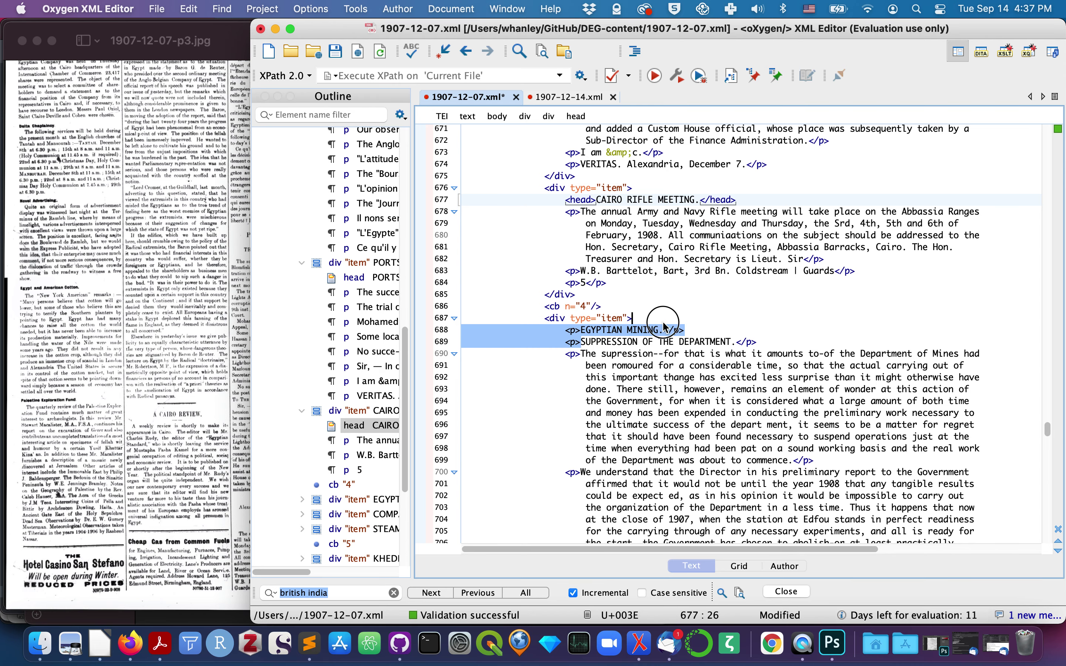
pyautogui.doubleClick(573, 330)
pyautogui.write('head')
# - Retag the COMPANIES IN EGYPT and STEAMER MOVEMENTS title paragraphs in column 4 as head elements
pyautogui.scroll(-5, 577, 333)
pyautogui.scroll(-16, 577, 335)
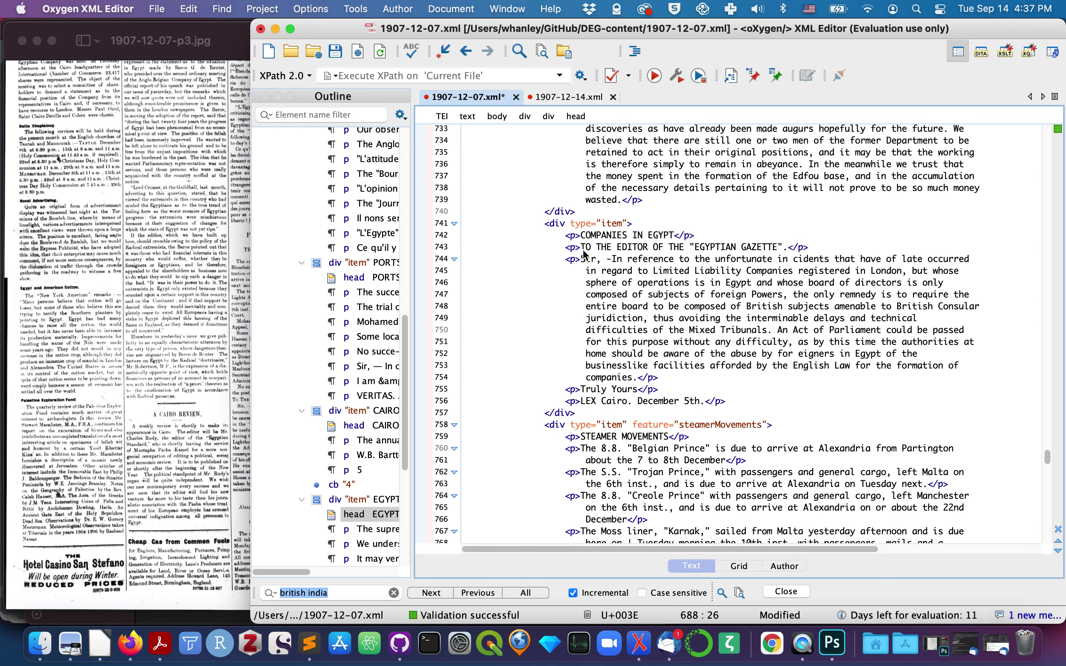
pyautogui.doubleClick(572, 235)
pyautogui.write('head')
pyautogui.scroll(-6, 551, 318)
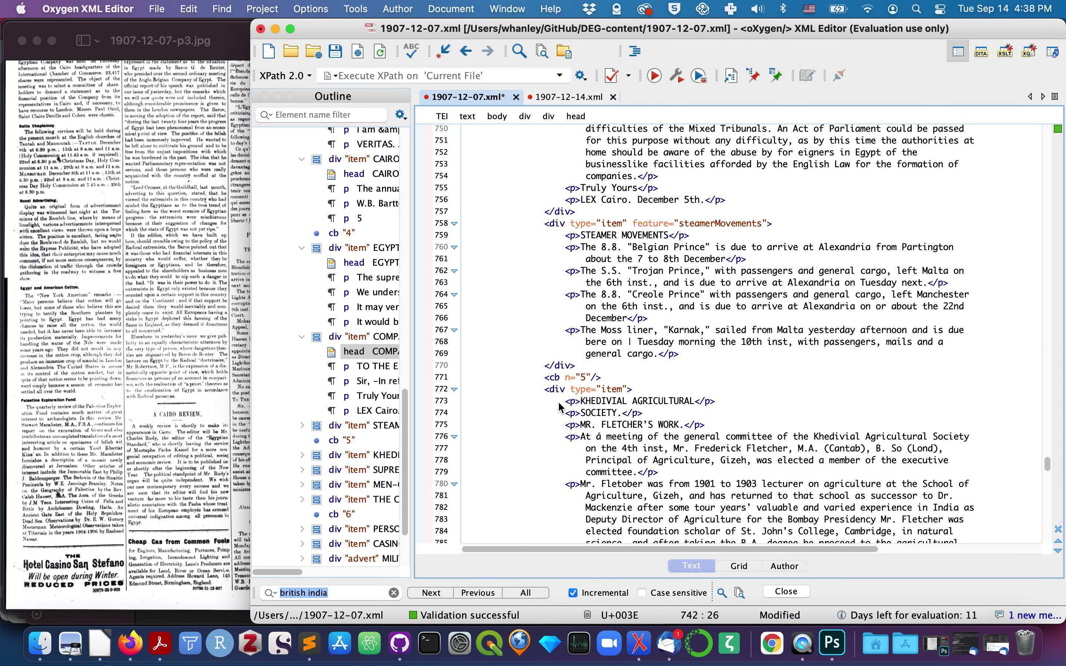
pyautogui.doubleClick(572, 213)
pyautogui.write('head')
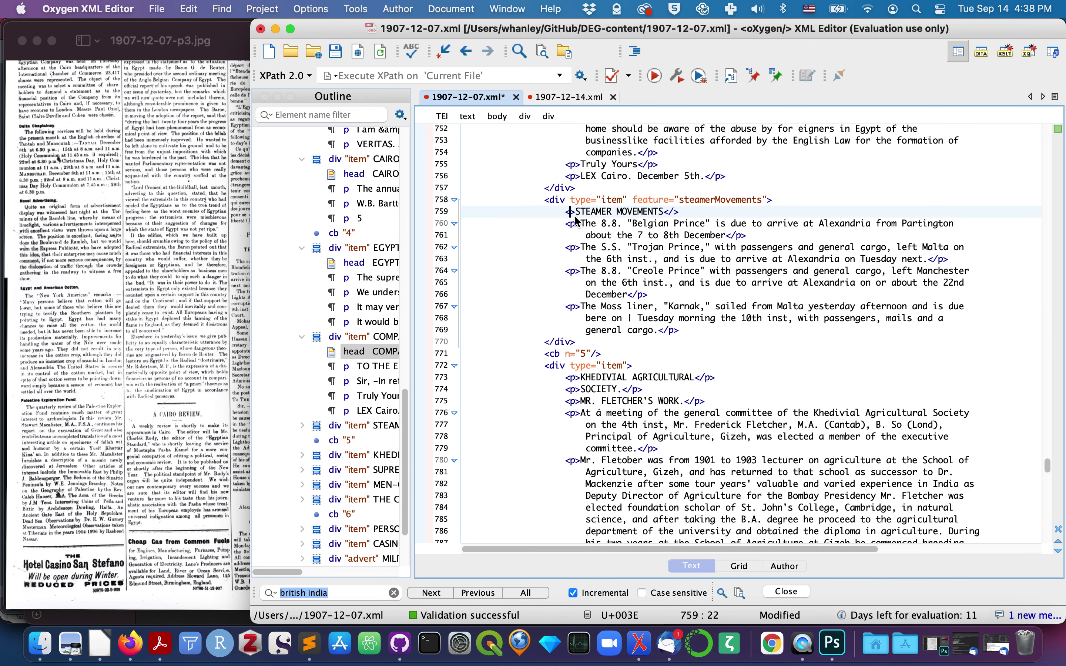
# - Merge the three title paragraphs of the Khedivial Agricultural Society item in column 5 into one head element
pyautogui.scroll(-1, 575, 221)
pyautogui.scroll(-1, 575, 220)
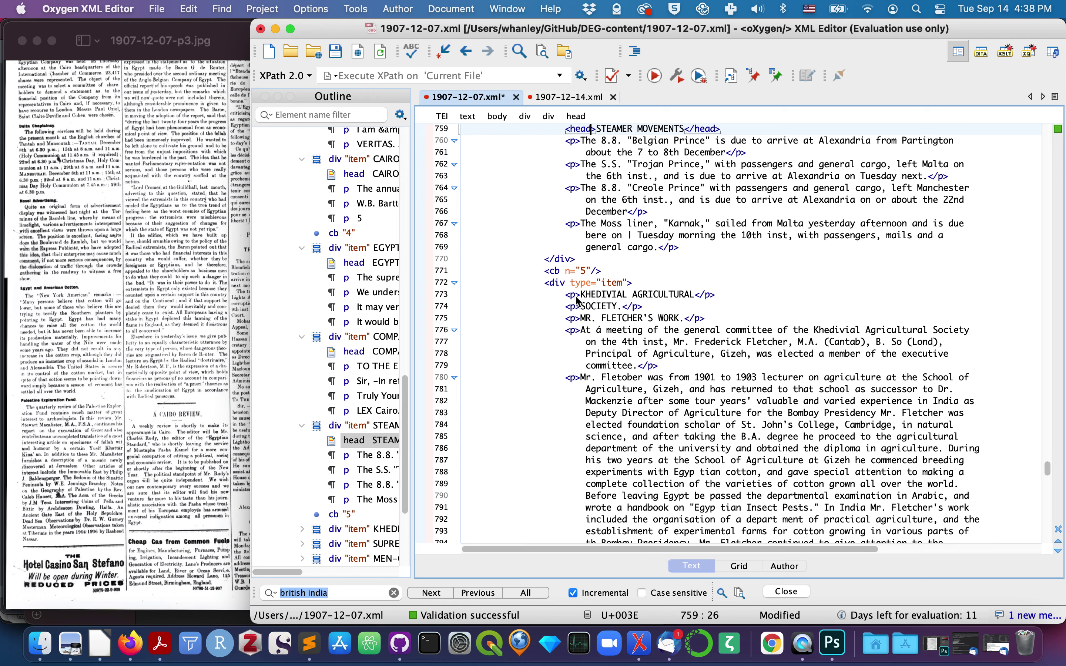
pyautogui.moveTo(582, 310)
pyautogui.mouseDown()
pyautogui.moveTo(701, 293)
pyautogui.moveTo(705, 306)
pyautogui.moveTo(580, 306)
pyautogui.mouseUp()
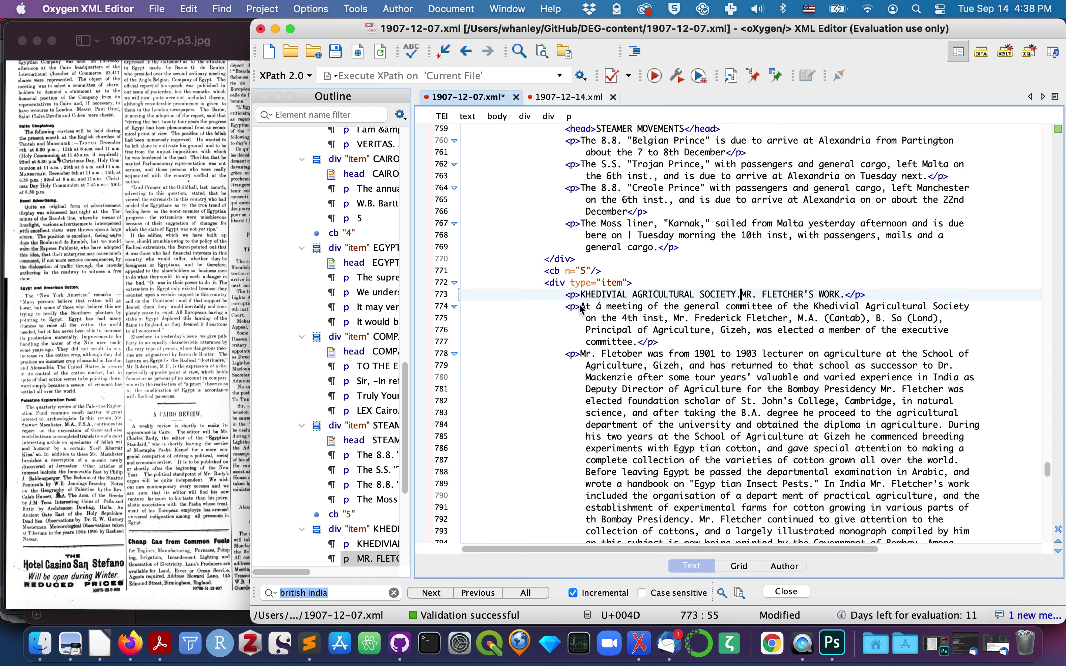
pyautogui.doubleClick(575, 296)
pyautogui.write('head')
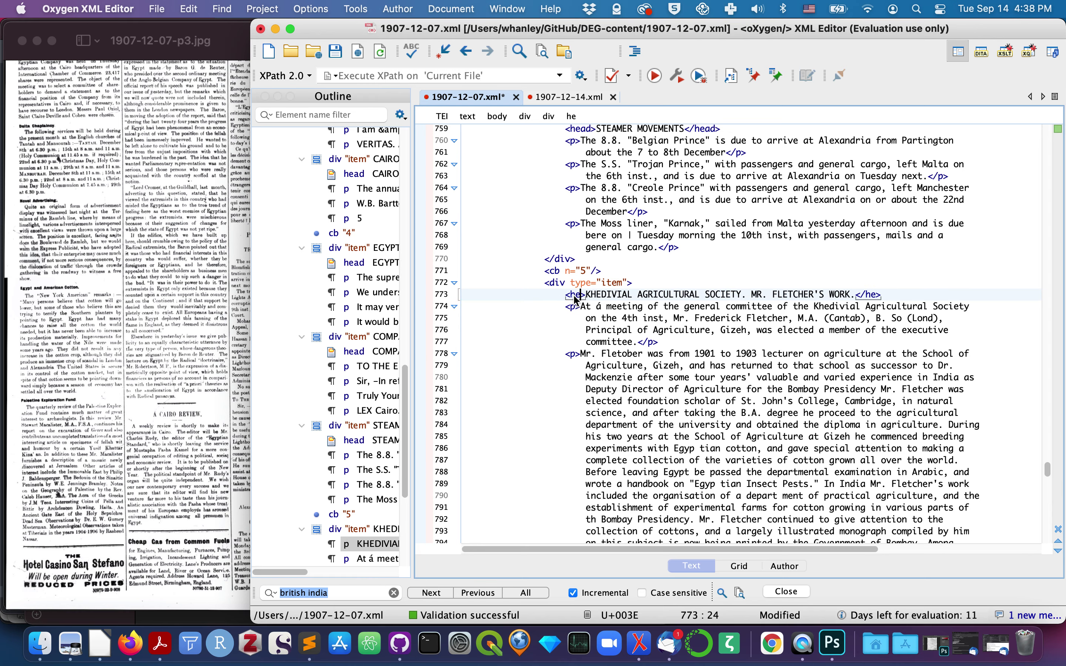
# - Retag the SUPREME CONSULAR COURT and MEN-OF-WAR AT PORT SAID title paragraphs in column 5 as head elements
pyautogui.scroll(-1, 575, 299)
pyautogui.scroll(-15, 574, 300)
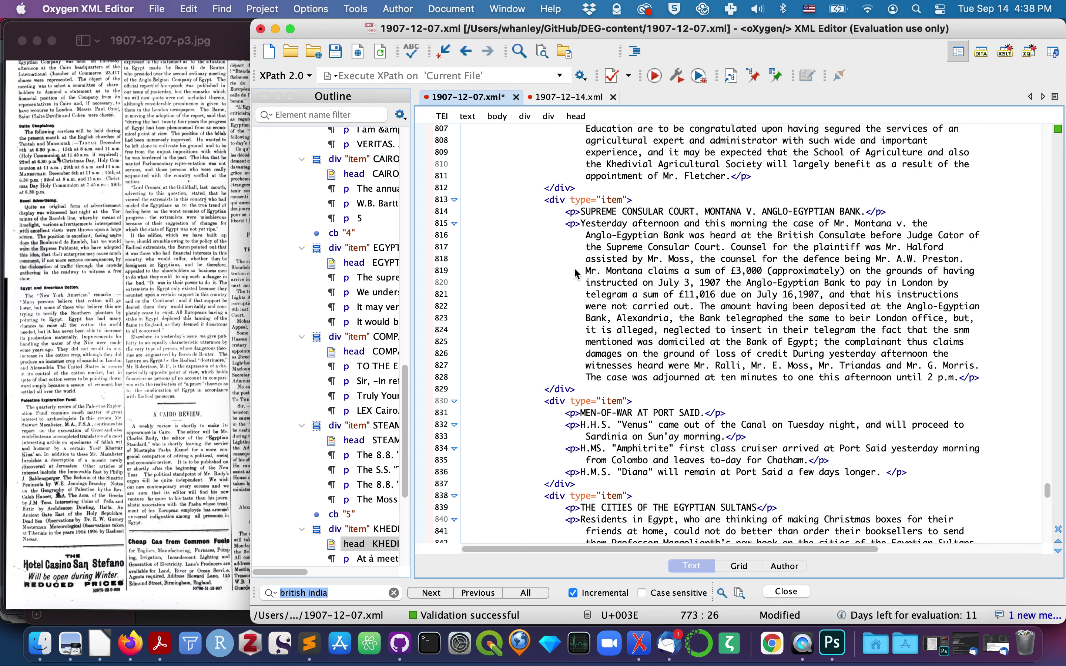
pyautogui.doubleClick(573, 212)
pyautogui.write('head')
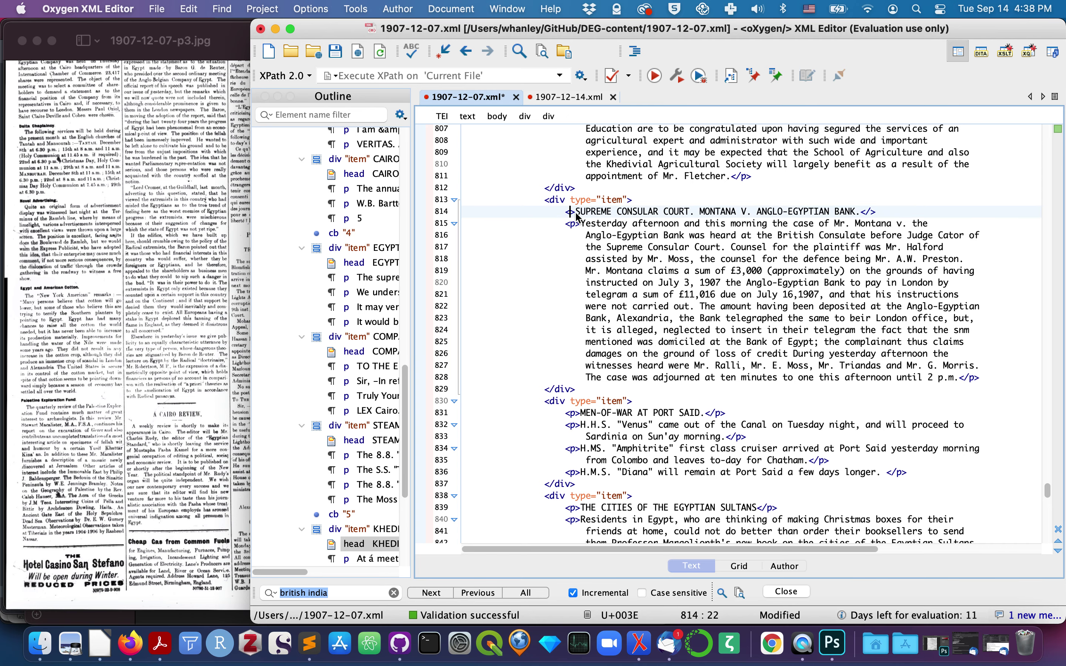
pyautogui.scroll(-3, 577, 355)
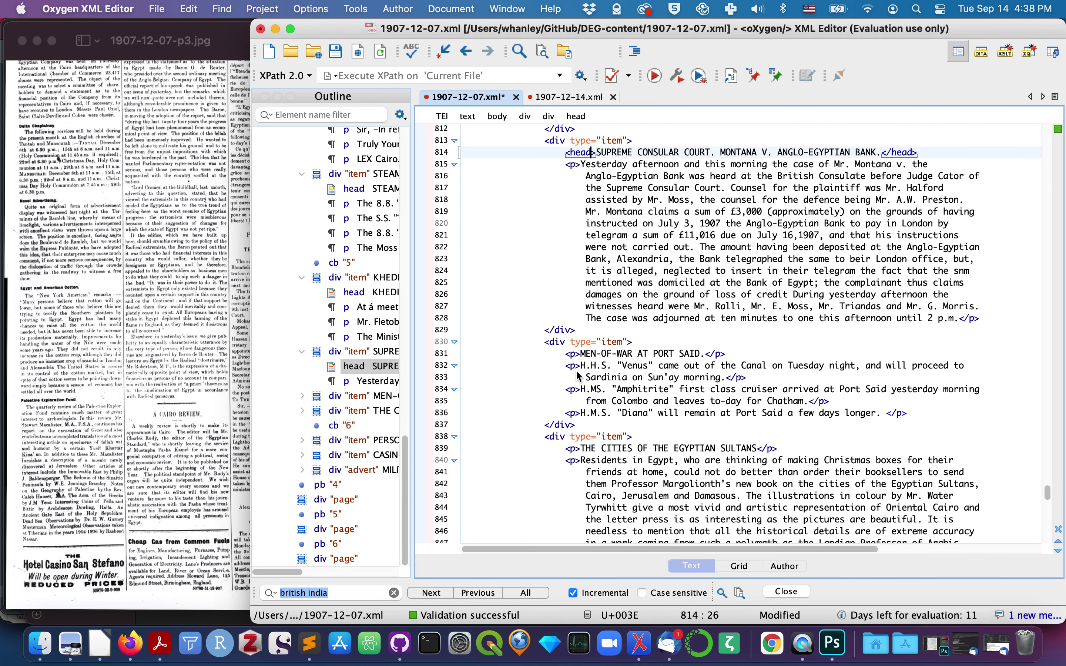
pyautogui.doubleClick(575, 356)
pyautogui.press('BackSpace')
pyautogui.write('head')
# - Retag the THE CITIES OF THE EGYPTIAN SULTANS and PERSONAL AND SOCIAL title paragraphs as head elements
pyautogui.scroll(-4, 574, 354)
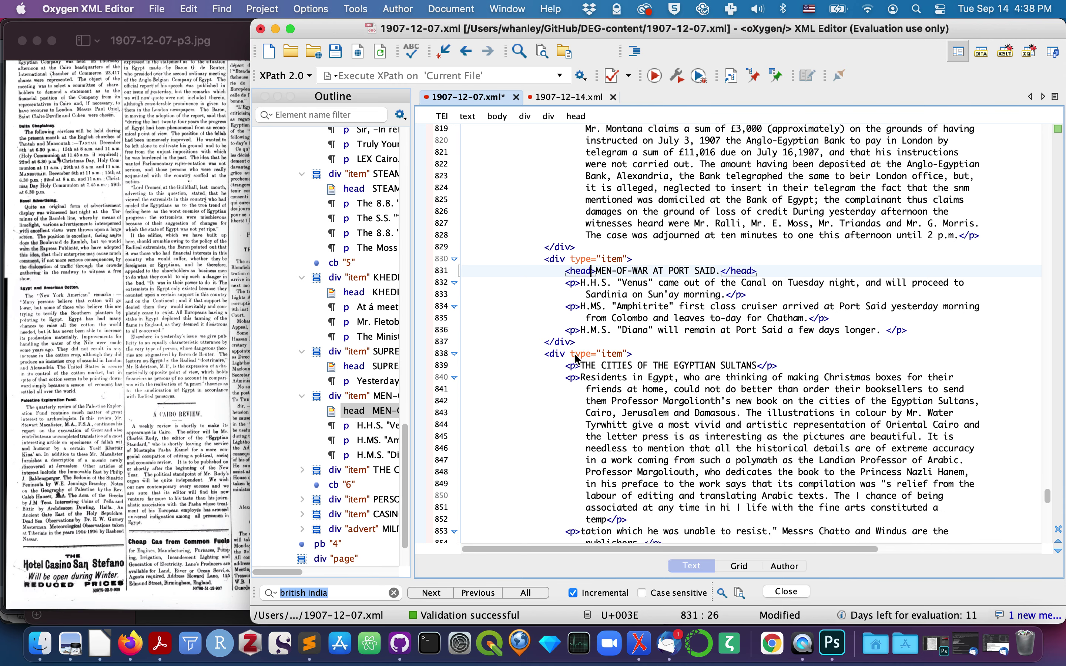
pyautogui.doubleClick(572, 318)
pyautogui.press('BackSpace')
pyautogui.write('head')
pyautogui.scroll(-5, 576, 322)
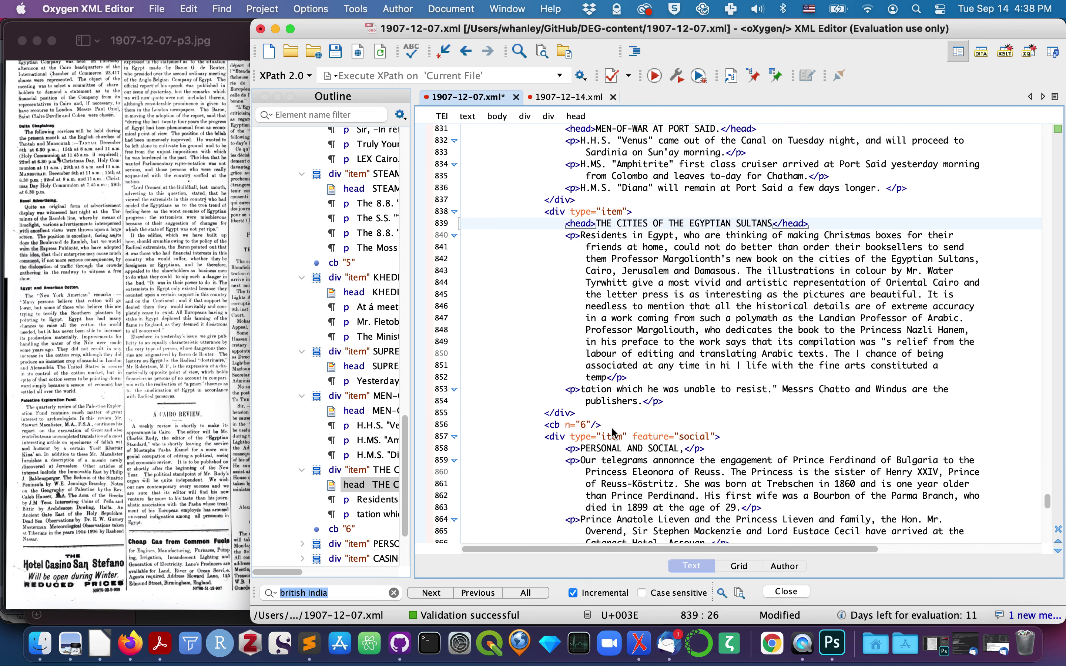
pyautogui.doubleClick(574, 366)
pyautogui.press('BackSpace')
pyautogui.write('head')
# - Retag the CASINO SAN STEFANO title paragraph in column 6 as a head element
pyautogui.scroll(-5, 577, 372)
pyautogui.scroll(-15, 577, 373)
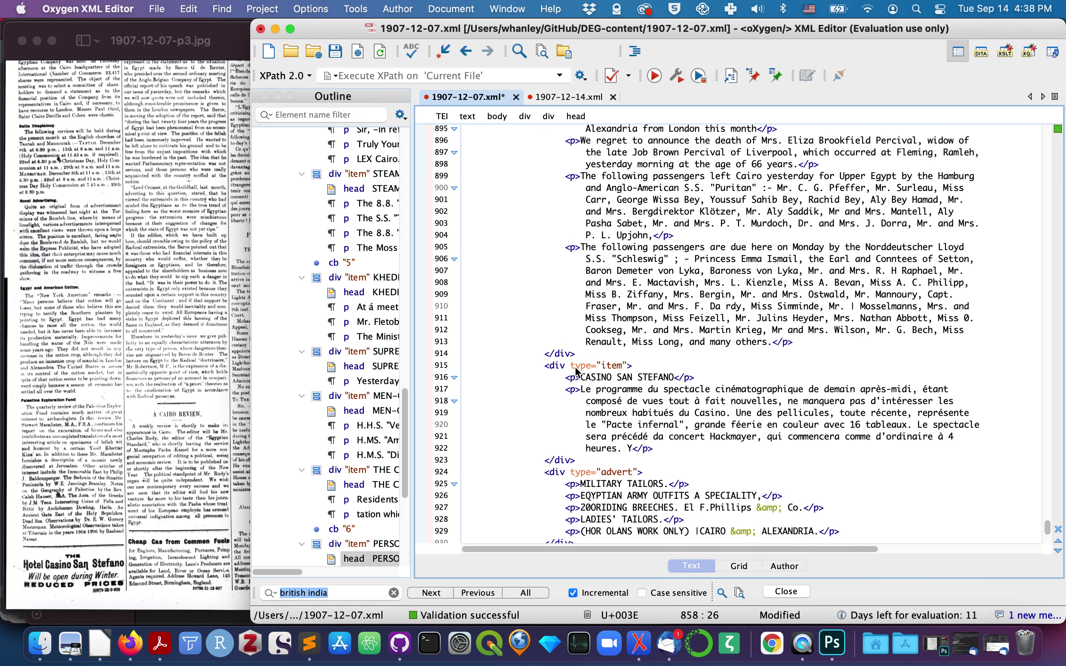
pyautogui.doubleClick(574, 295)
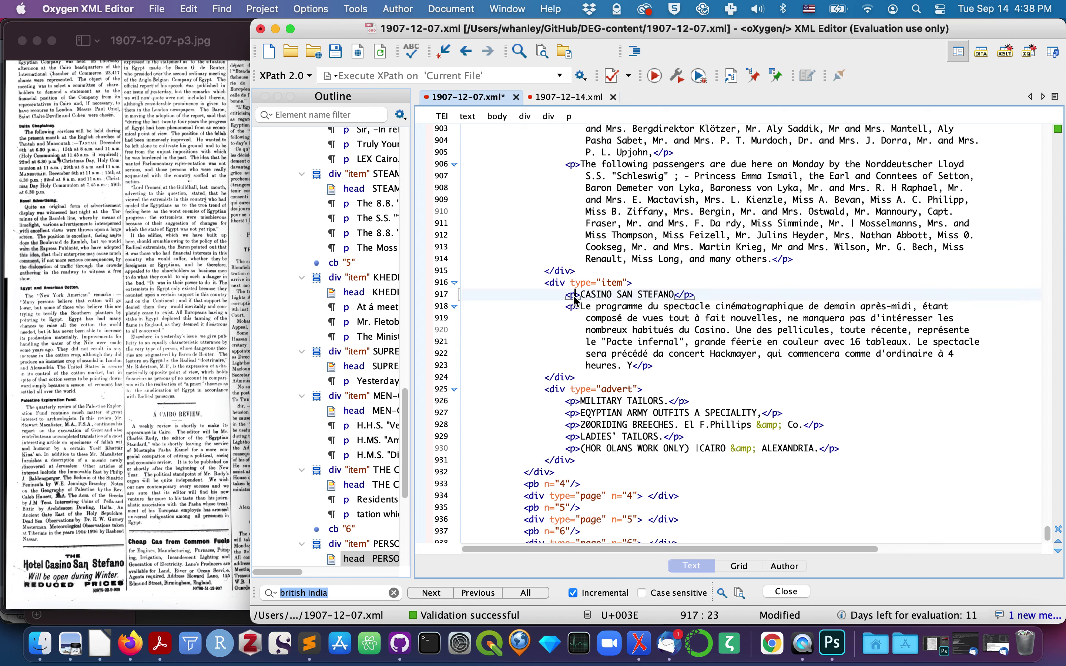
pyautogui.press('BackSpace')
pyautogui.write('head')
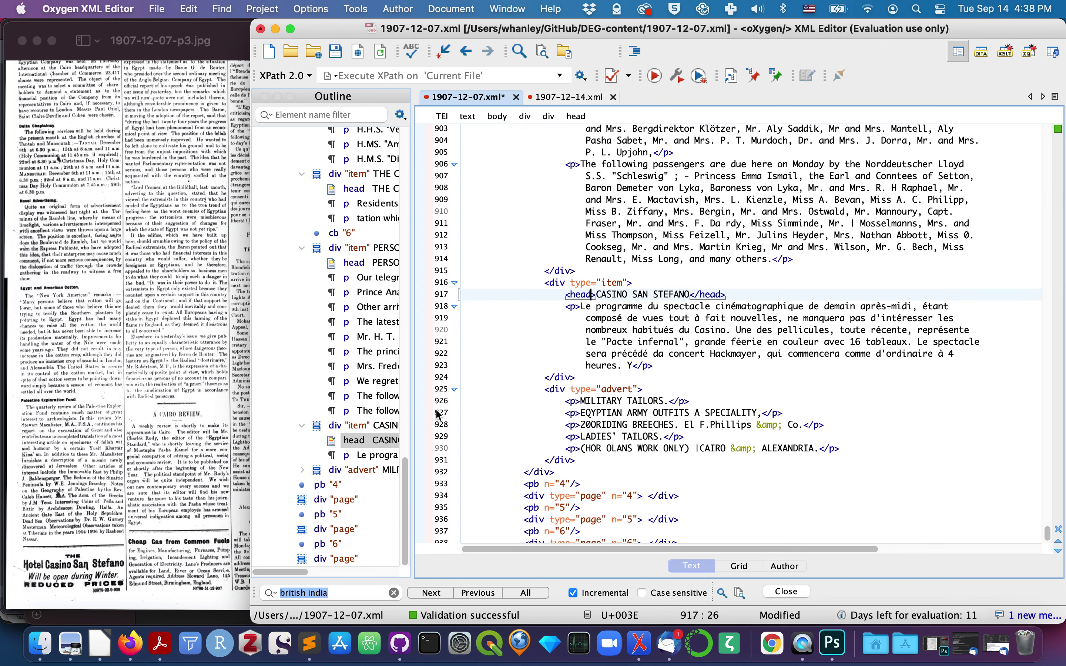
# - Review the rendered page 3 items, from LOCAL AND GENERAL through the Hotel Casino advert to CONGO FREE STATE, against the scan
pyautogui.click(785, 567)
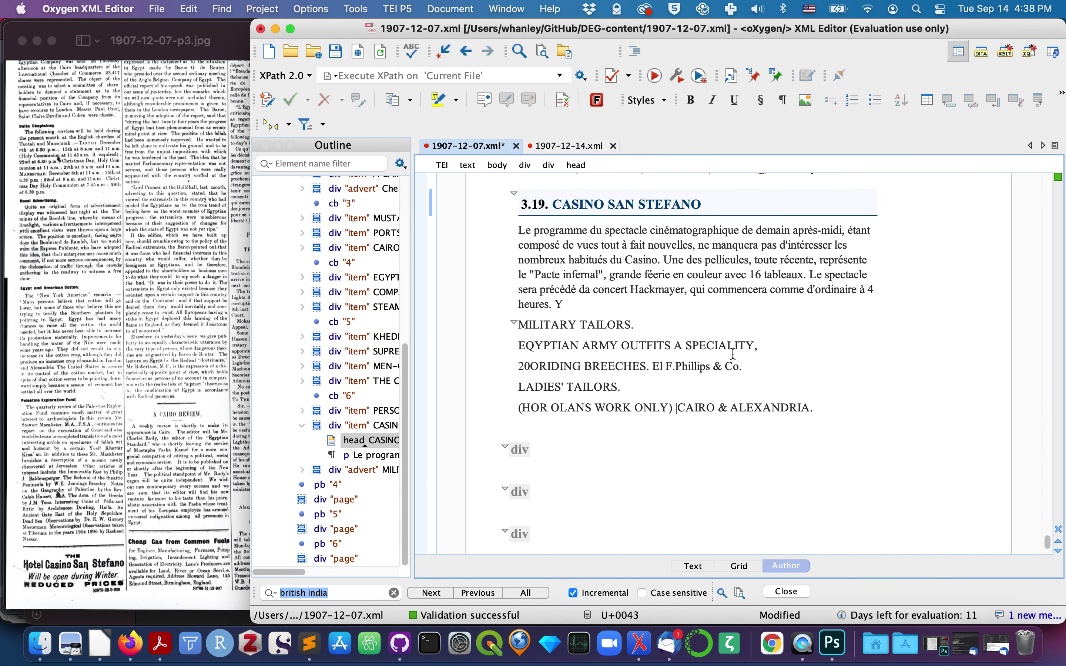
pyautogui.scroll(10, 335, 357)
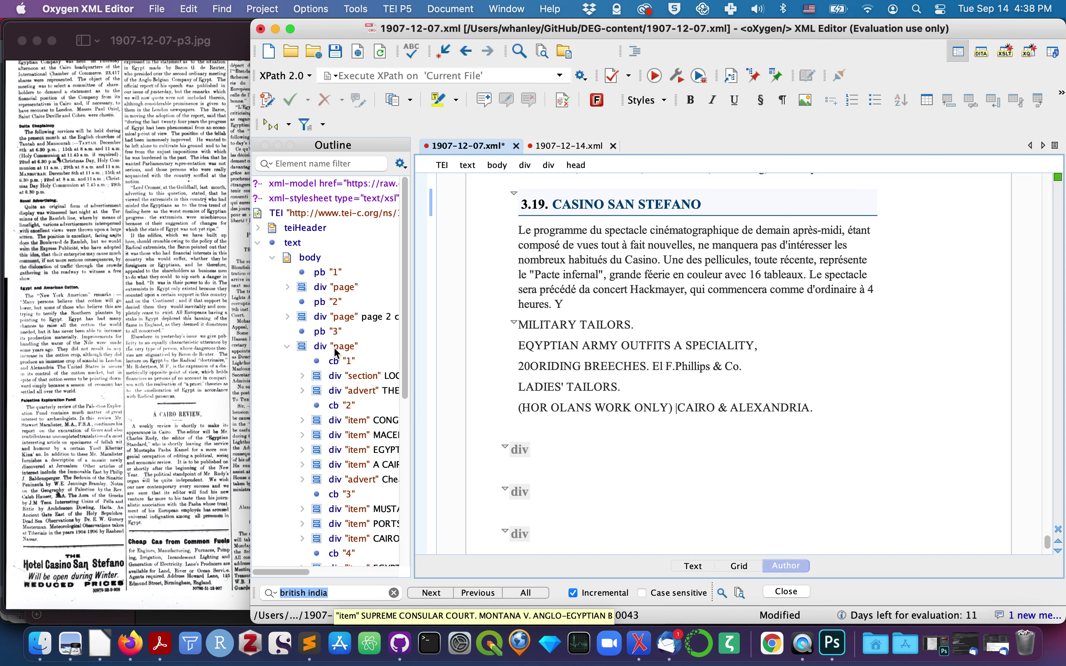
pyautogui.click(352, 375)
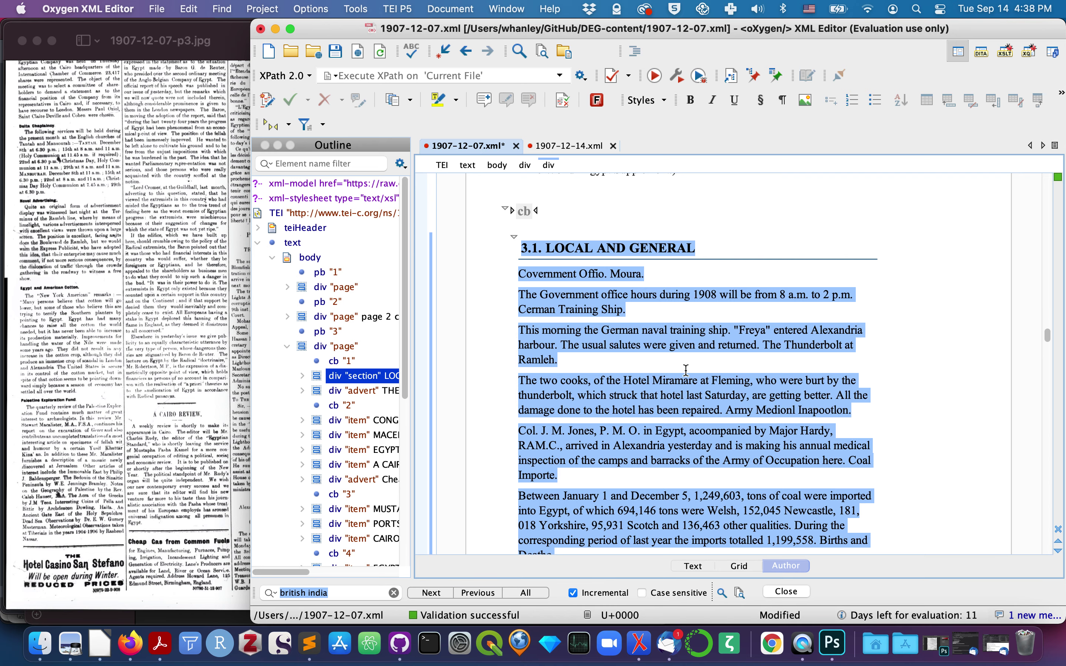
pyautogui.click(361, 391)
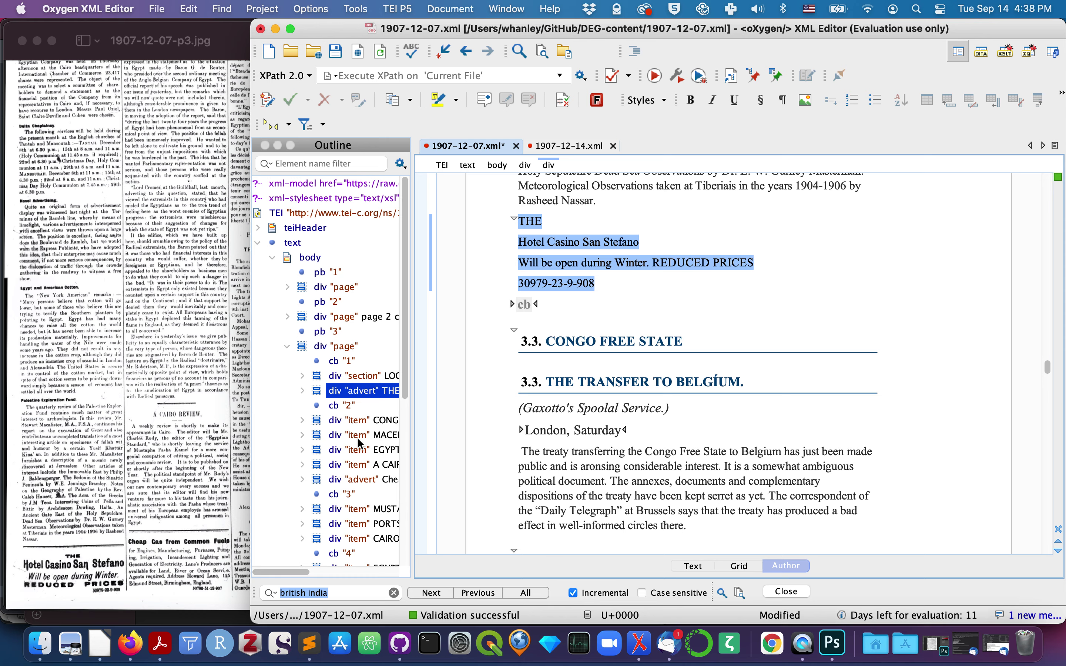
pyautogui.click(366, 423)
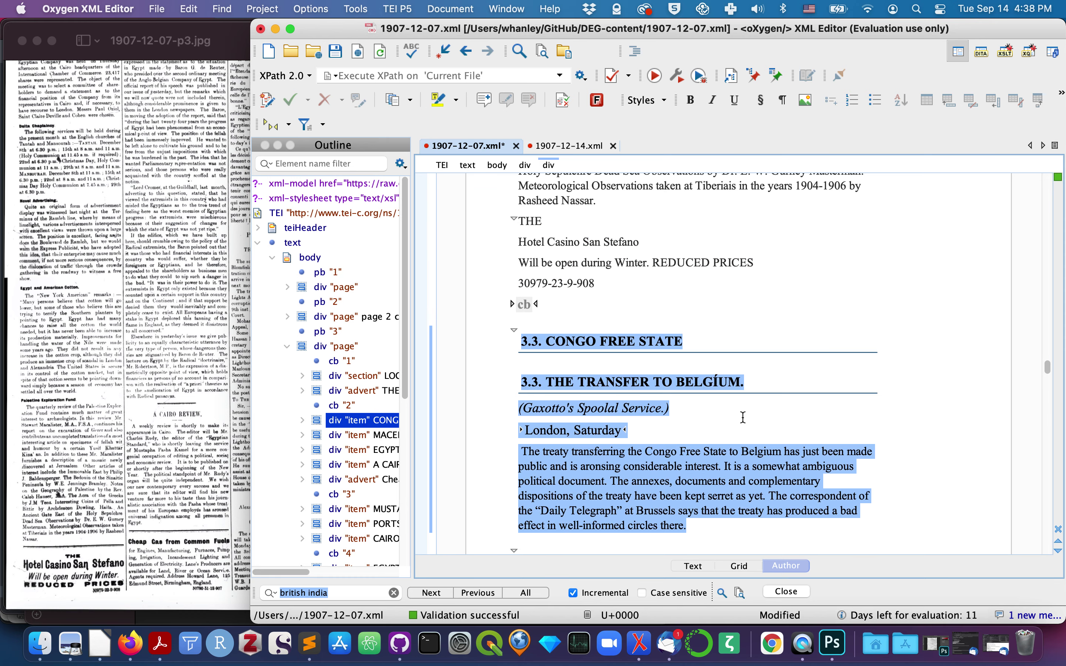
pyautogui.scroll(-3, 743, 418)
pyautogui.click(677, 389)
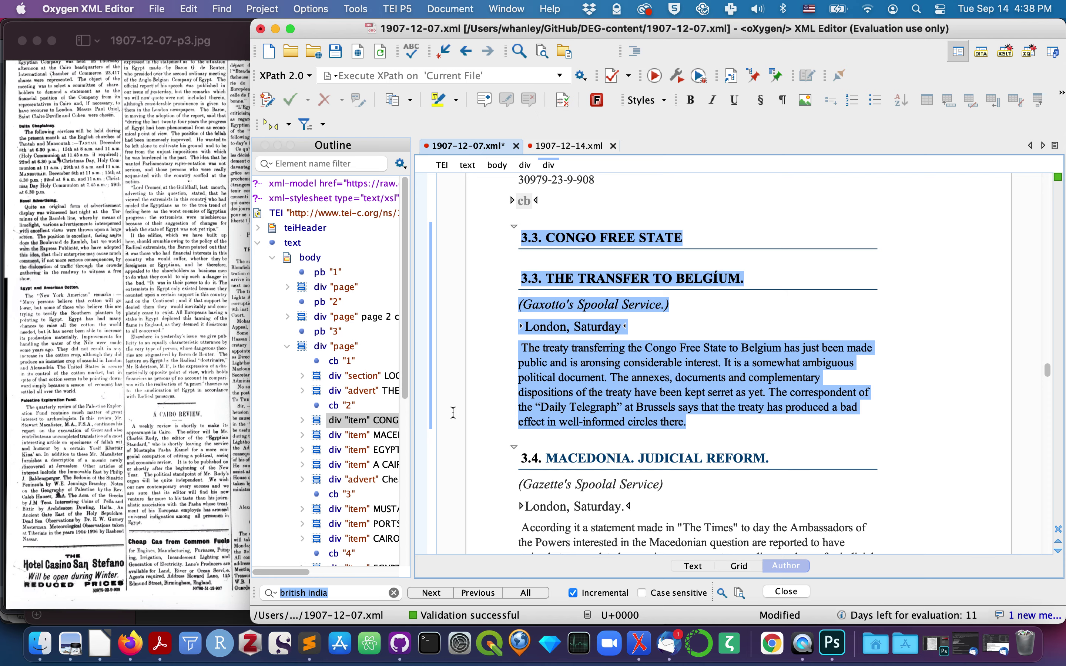
pyautogui.scroll(10, 41, 358)
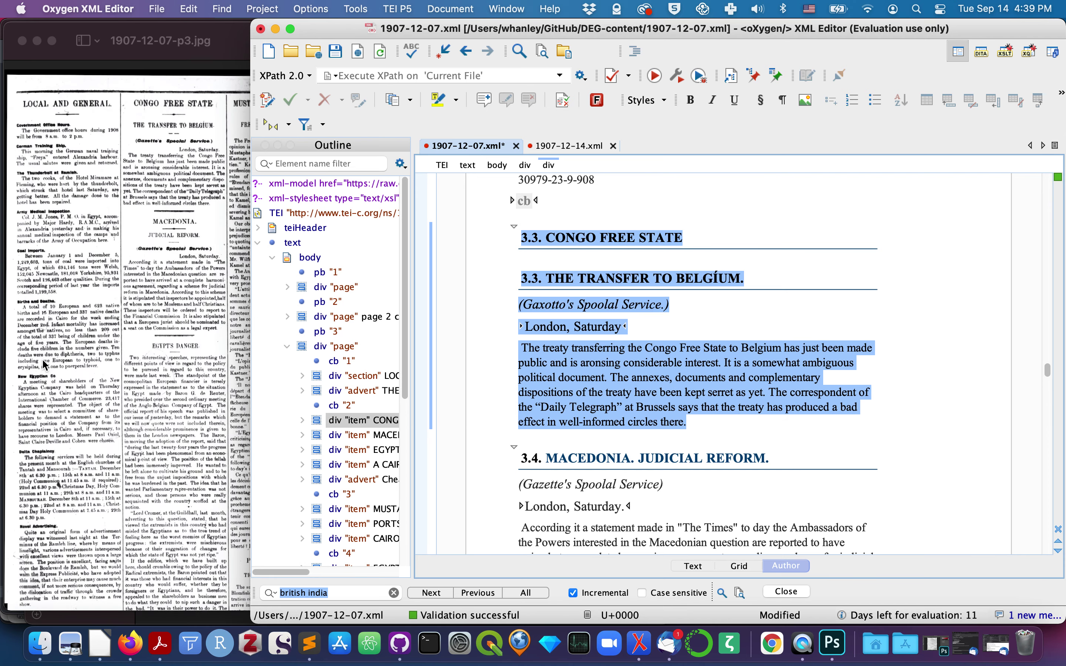
# - Join the broken opening paragraph of the EGYPT'S DANGER item between "said that" and "during the last twenty-four years"
pyautogui.scroll(-10, 605, 368)
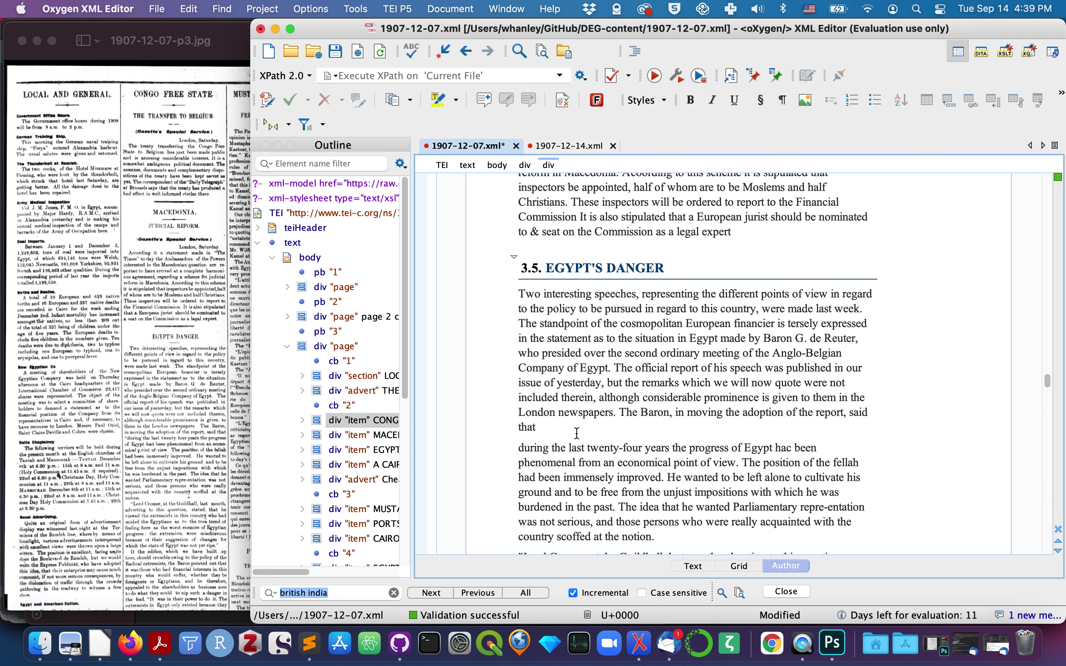
pyautogui.click(572, 427)
pyautogui.press('Right')
pyautogui.press('Right')
pyautogui.press('BackSpace')
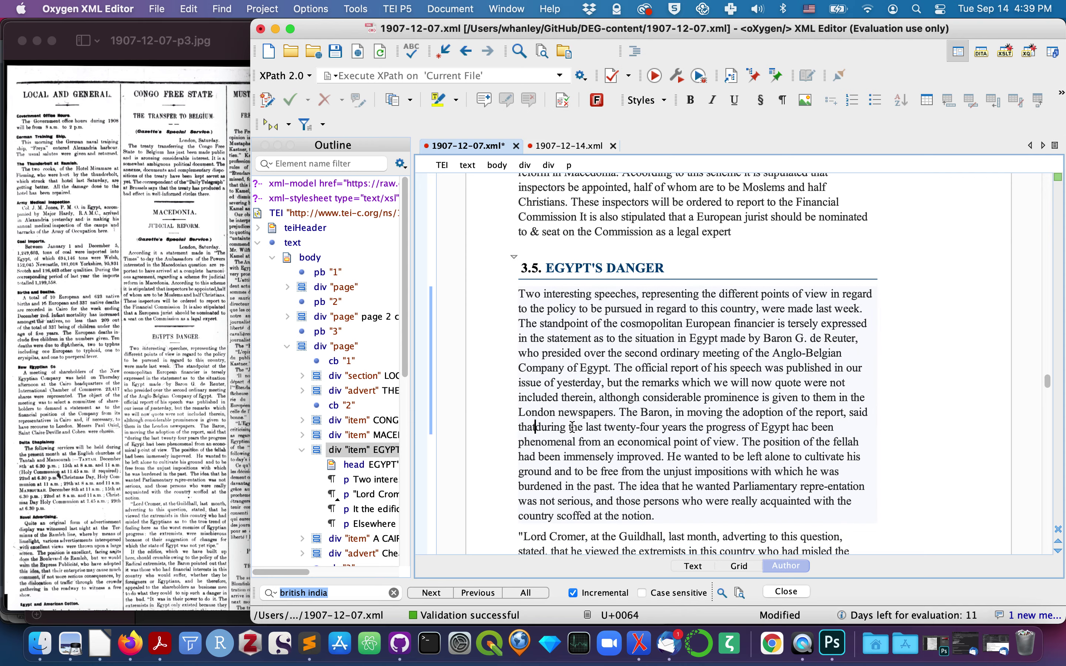
# - Compare the rendered LOCAL AND GENERAL paragraphs and their run-in subheadings with the enlarged newspaper scan
pyautogui.scroll(20, 600, 390)
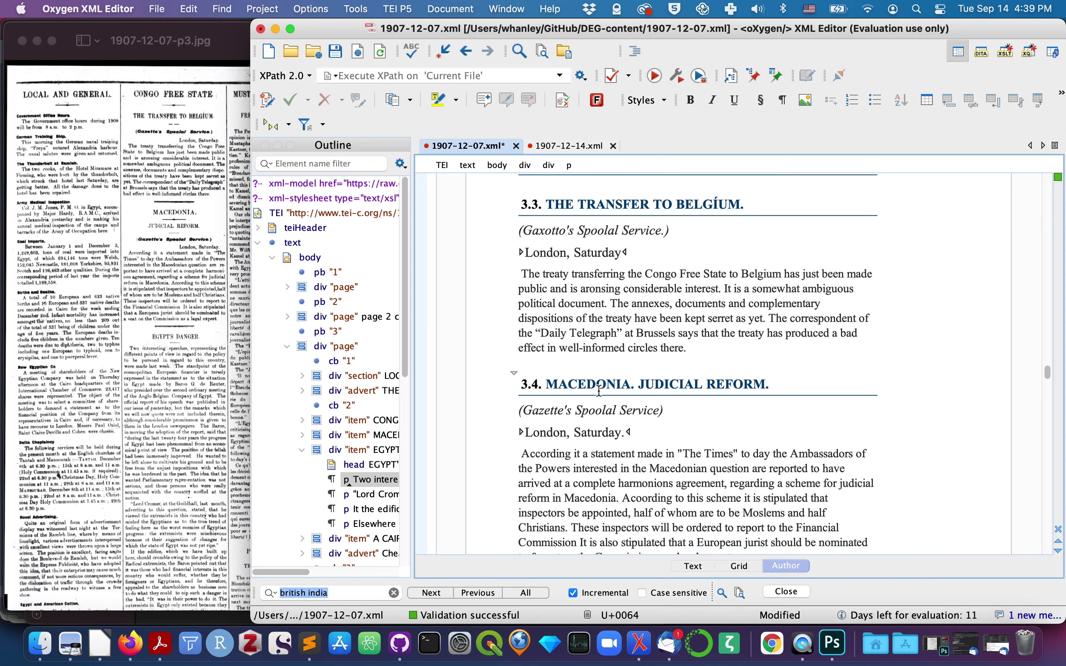
pyautogui.scroll(15, 599, 390)
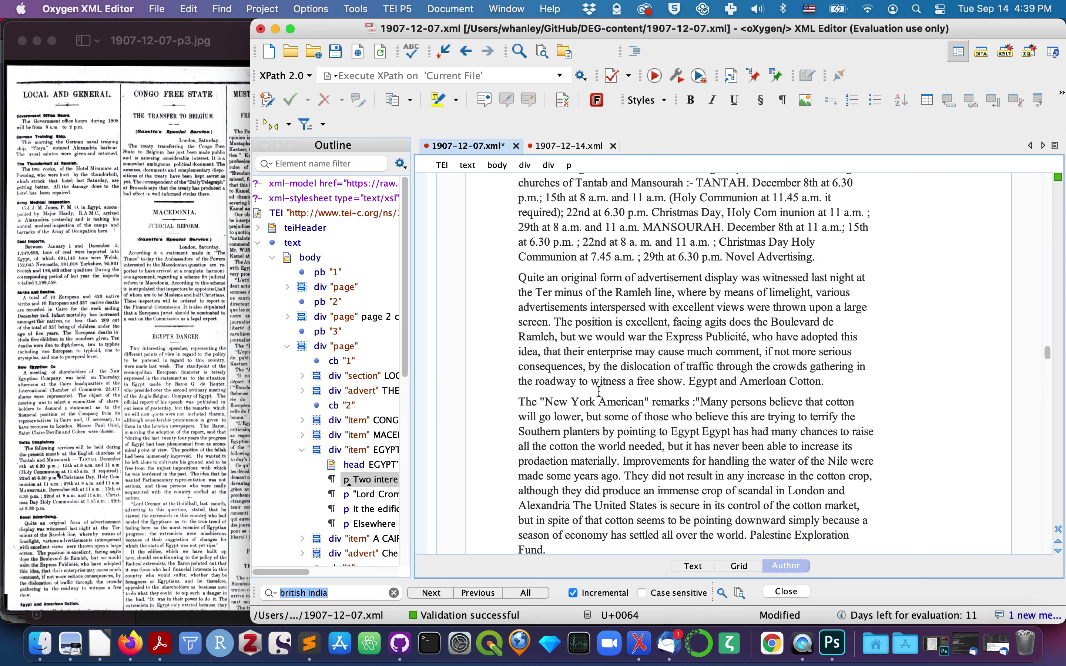
pyautogui.scroll(3, 600, 403)
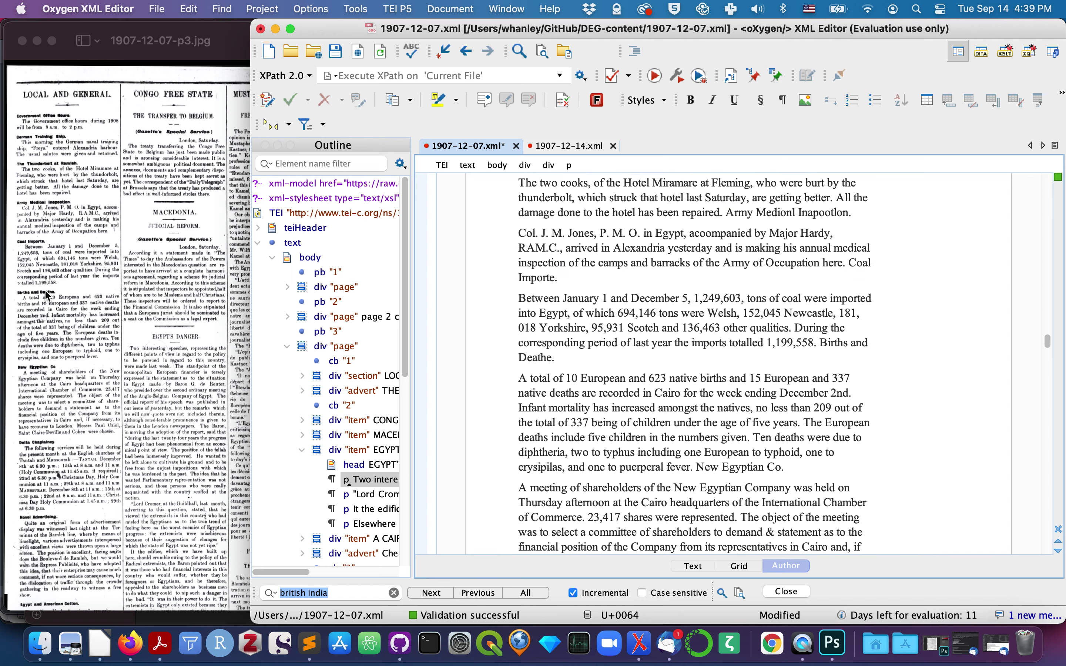
pyautogui.click(96, 267)
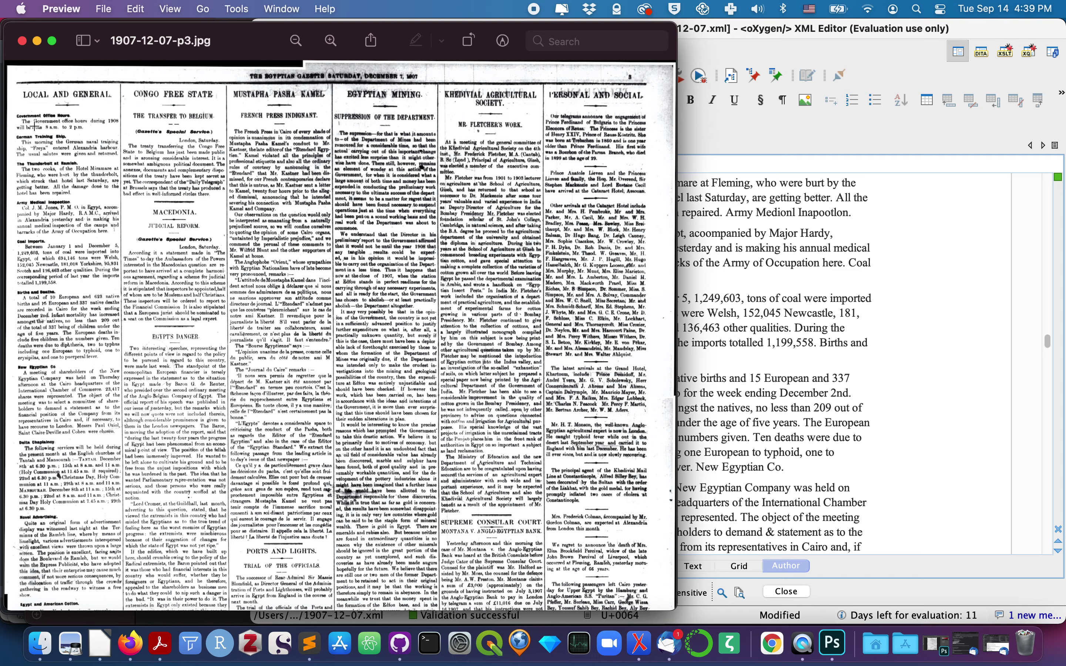
pyautogui.scroll(5, 57, 183)
pyautogui.hscroll(-3, 55, 185)
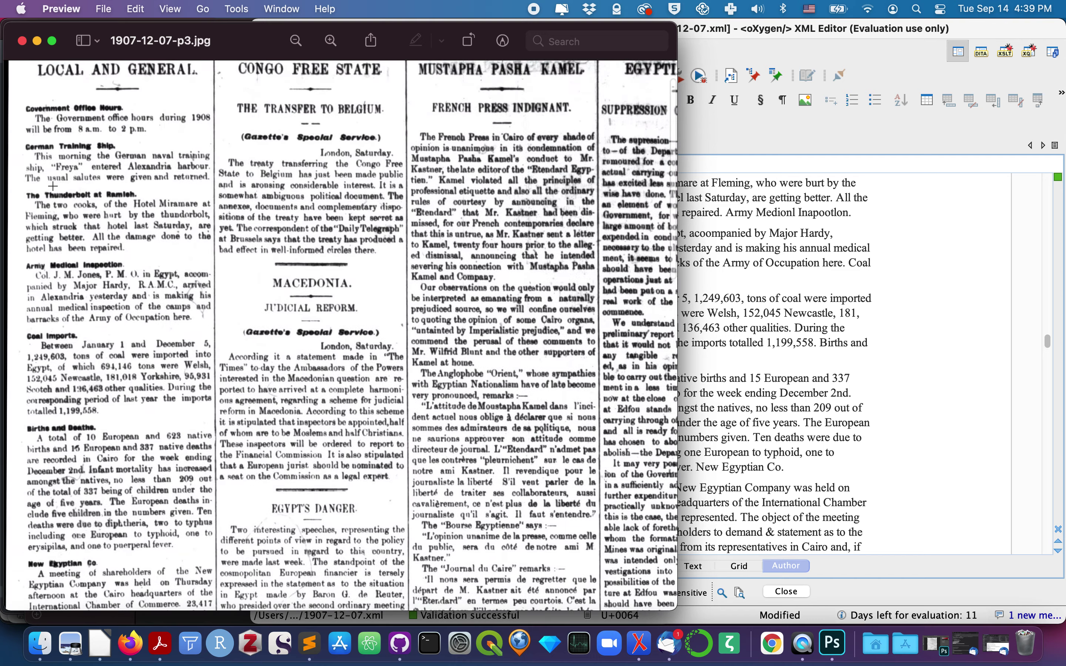
pyautogui.scroll(-1, 40, 185)
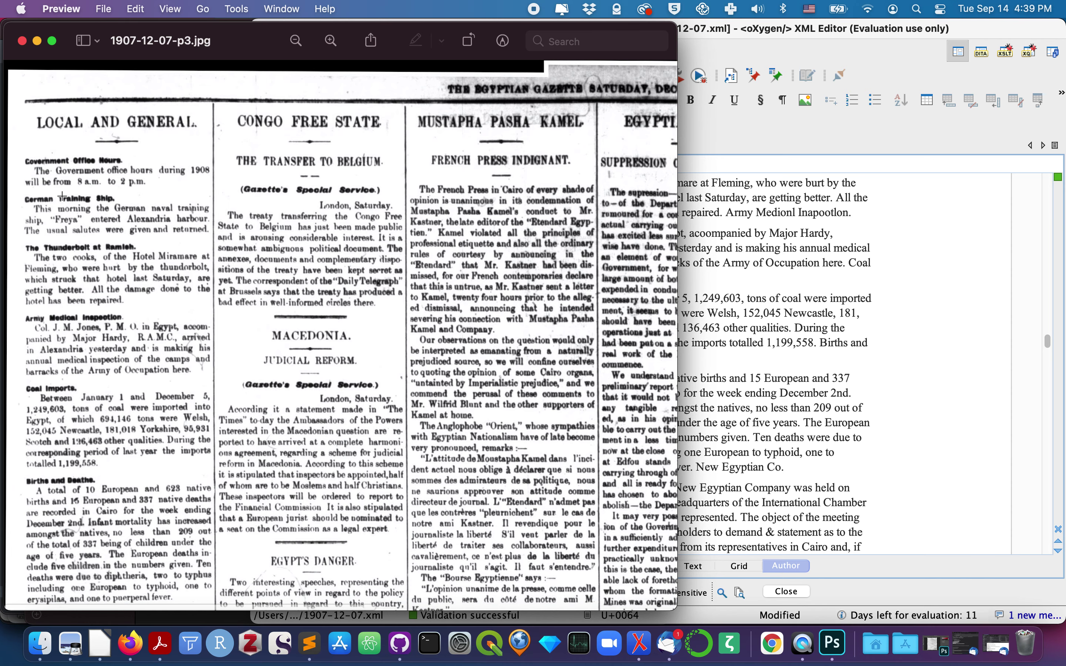
pyautogui.click(863, 439)
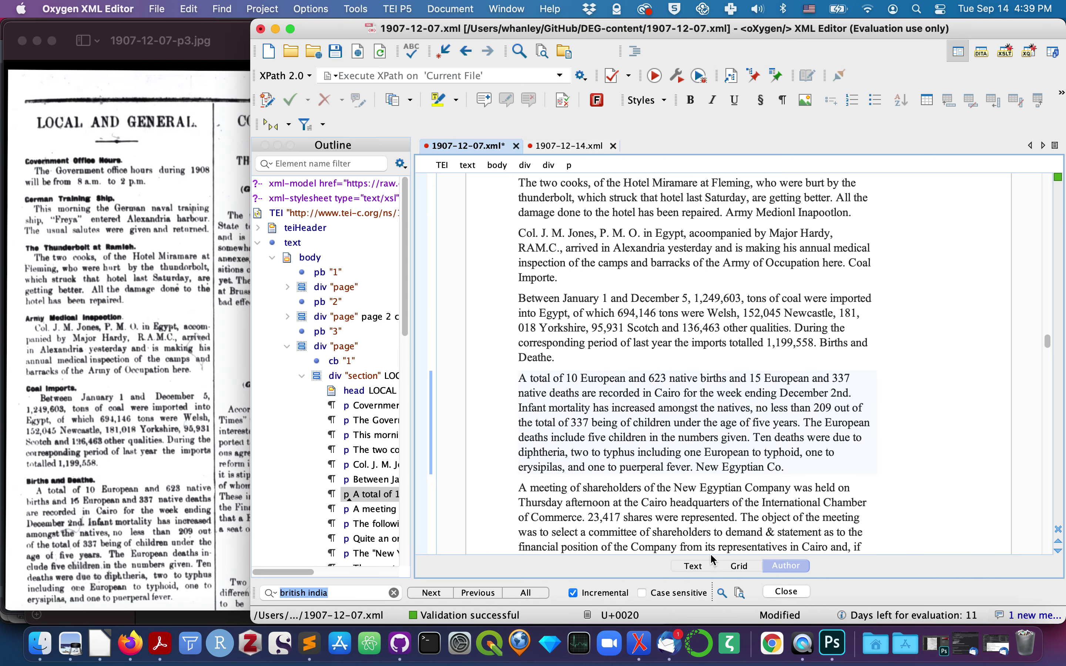
pyautogui.click(370, 391)
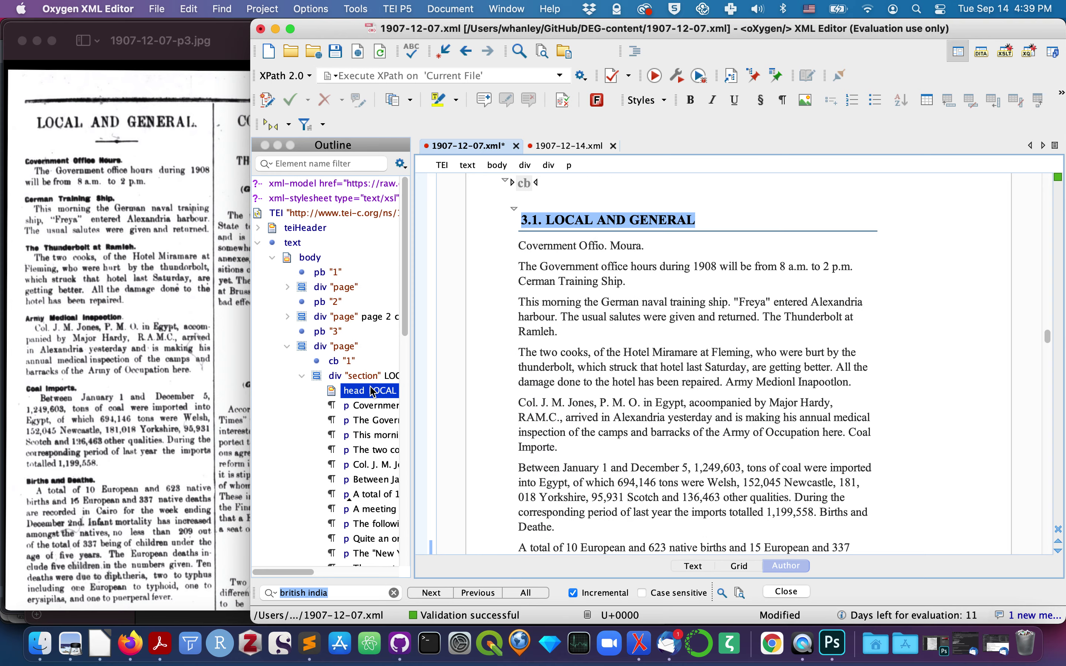
# - Examine the XML source of the LOCAL AND GENERAL section and the item div markup of column 2
pyautogui.click(693, 566)
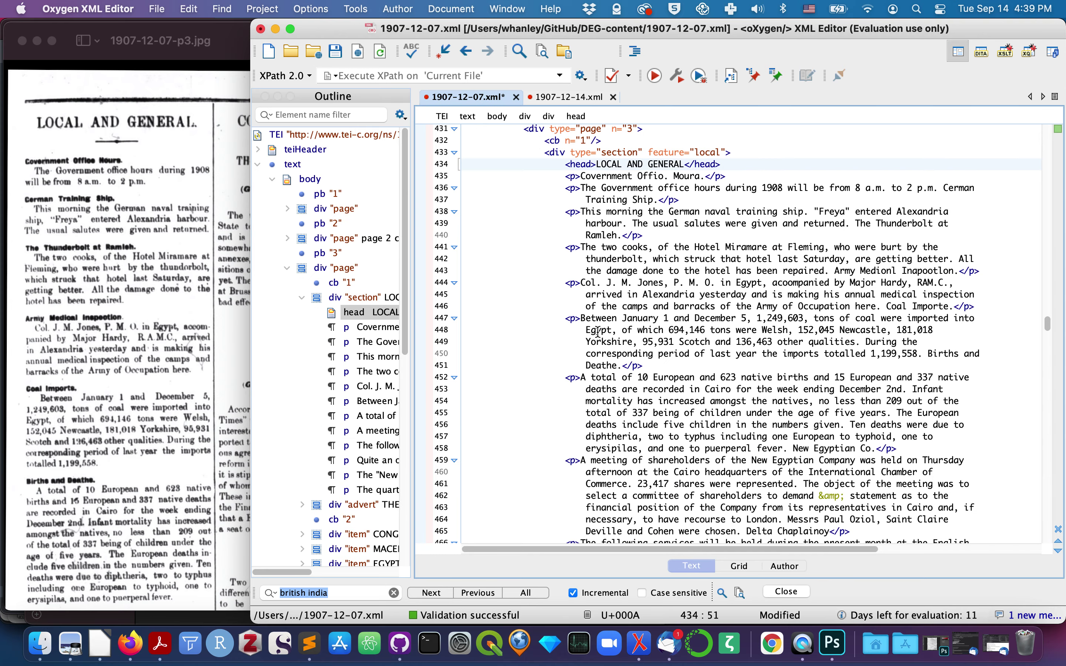
pyautogui.scroll(-5, 598, 331)
pyautogui.scroll(-10, 599, 331)
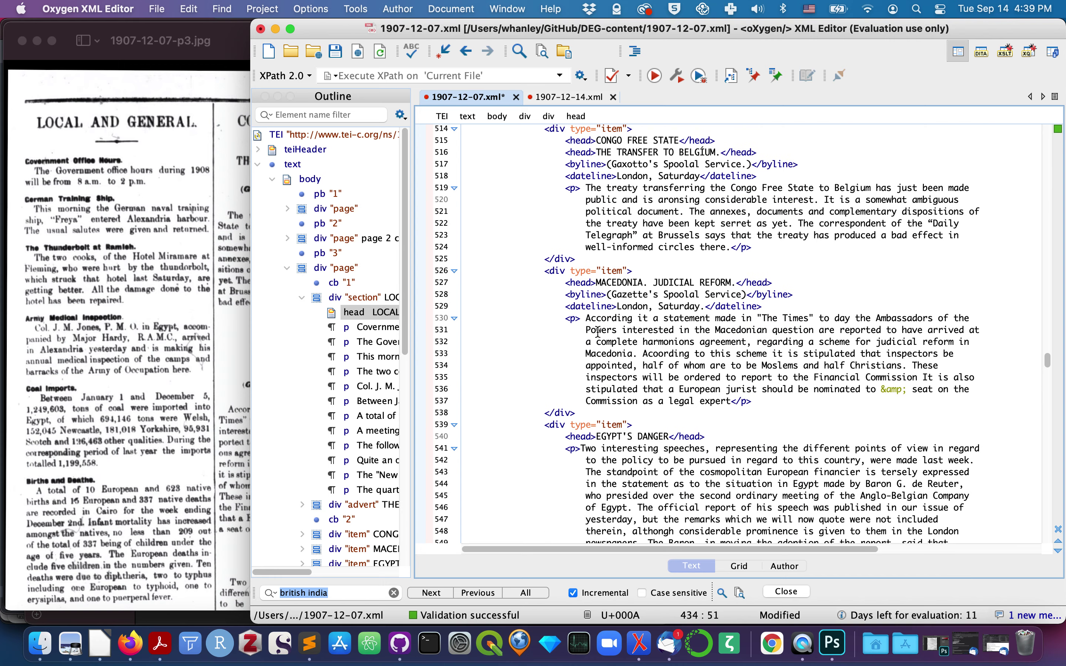
pyautogui.moveTo(539, 259); pyautogui.dragTo(656, 270)
pyautogui.scroll(12, 655, 270)
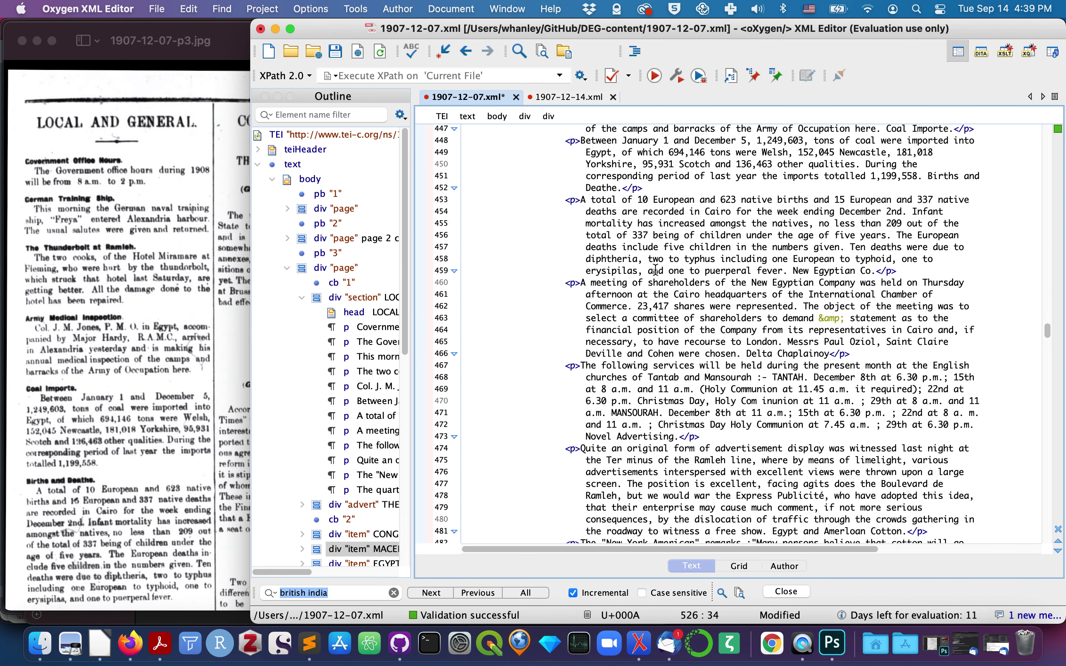
pyautogui.scroll(2, 656, 270)
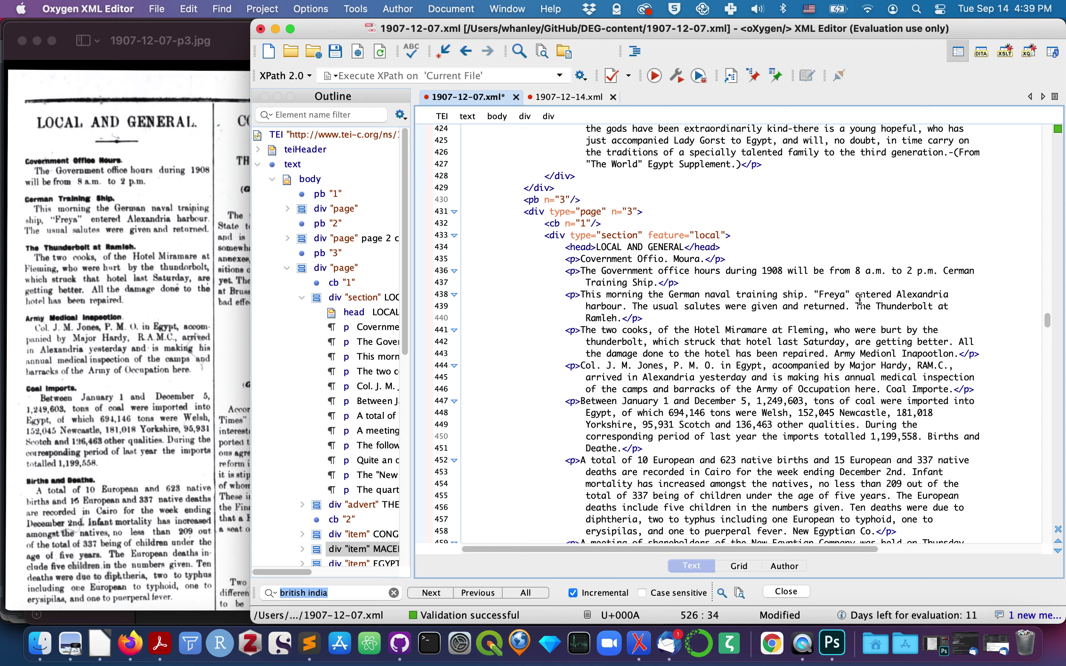
pyautogui.click(853, 308)
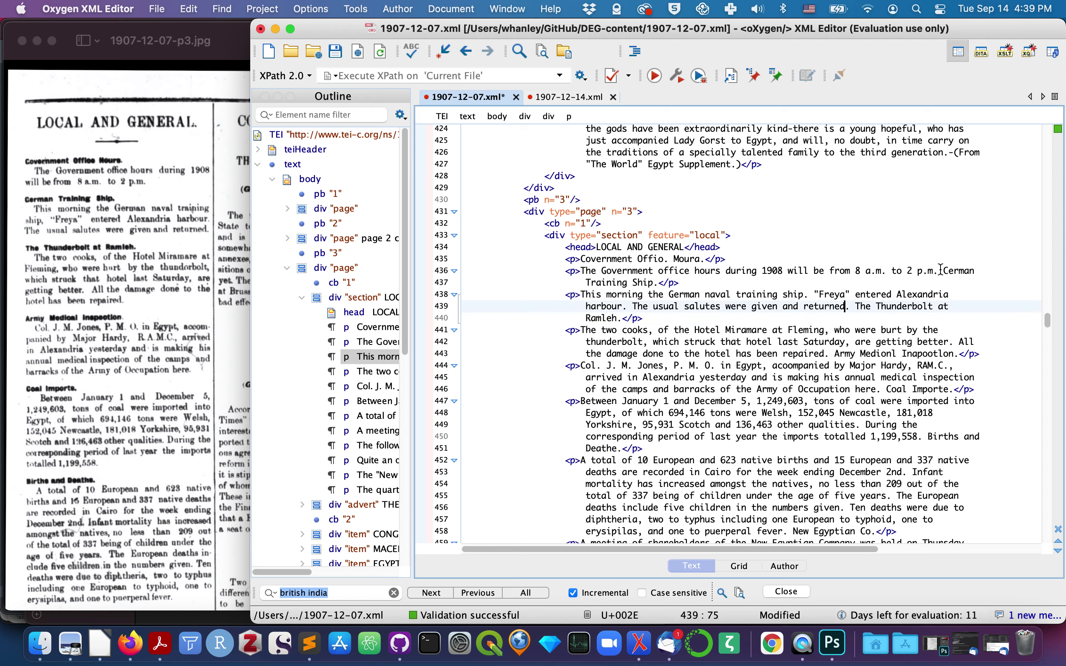
pyautogui.moveTo(942, 277); pyautogui.dragTo(659, 283)
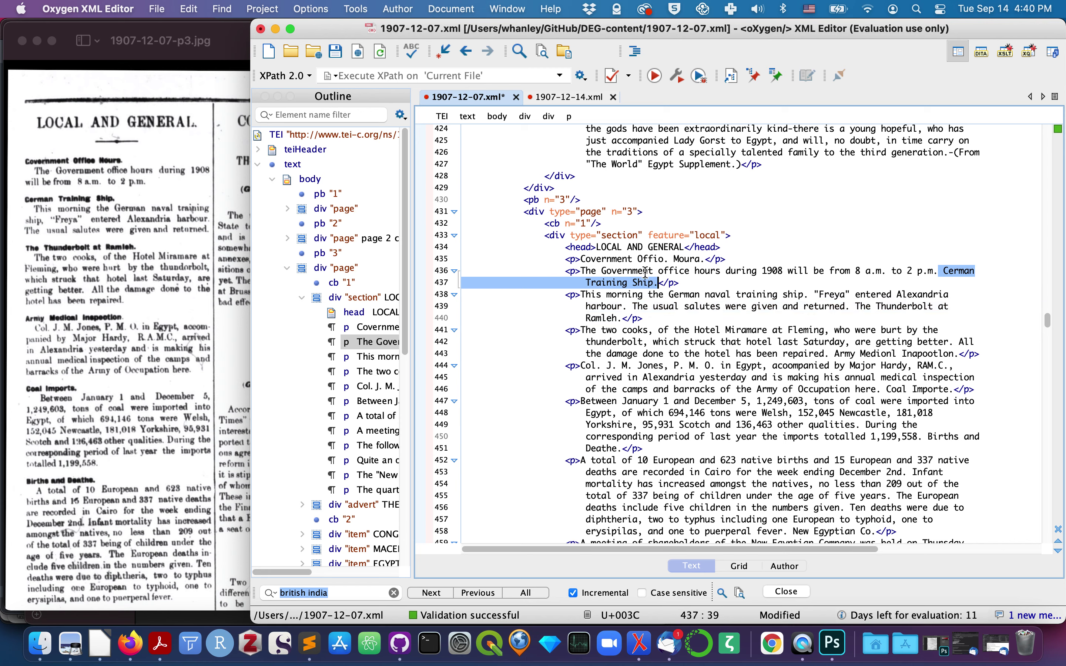
pyautogui.click(767, 286)
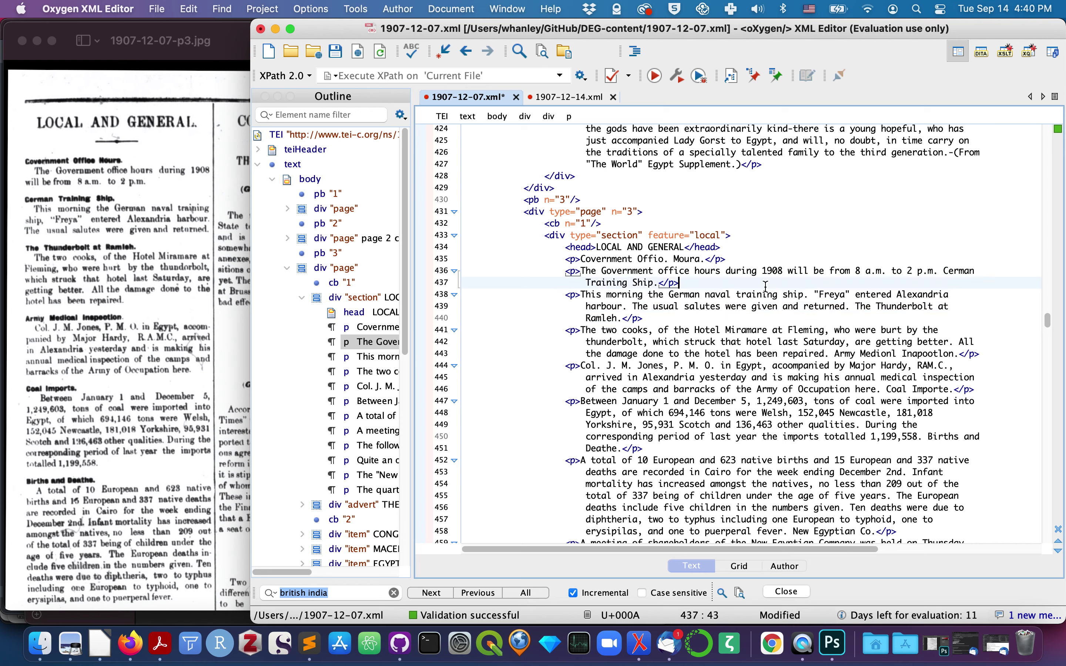
pyautogui.scroll(-15, 892, 315)
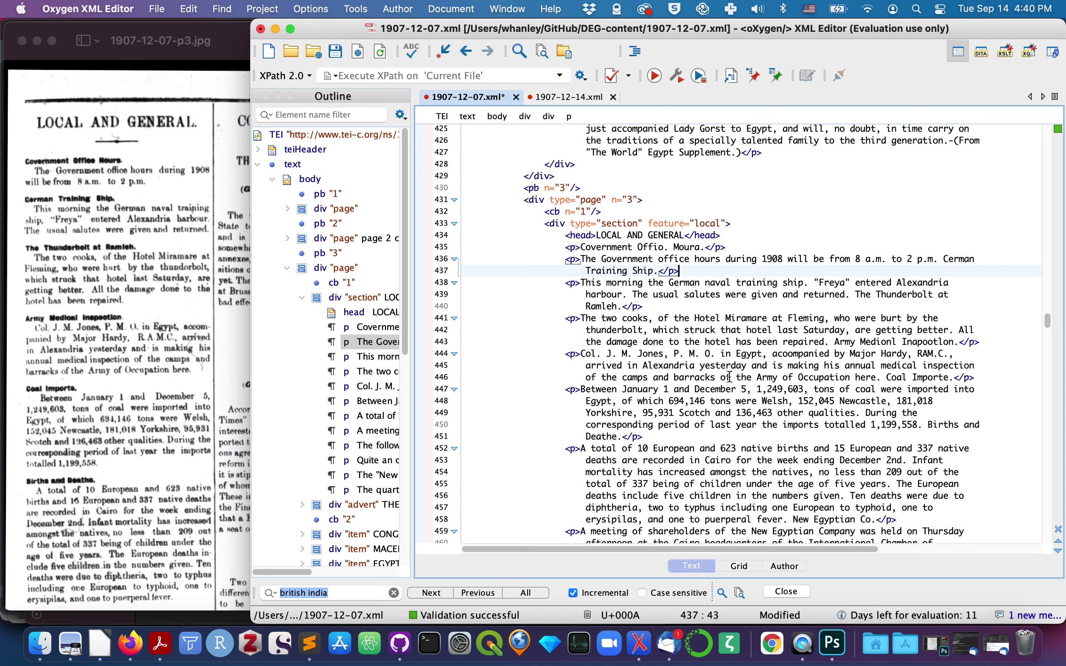
pyautogui.scroll(-8, 730, 377)
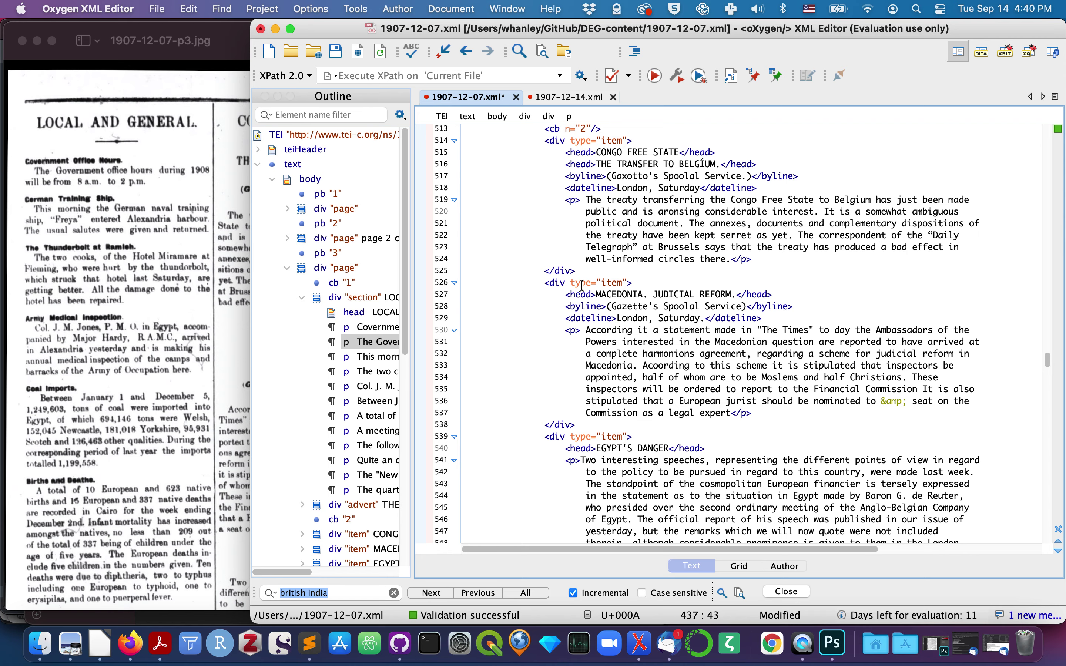
# - End the section div after the Government office hours sentence in LOCAL AND GENERAL and start an item div with a paragraph at "Cerman Training Ship."
pyautogui.scroll(2, 686, 271)
pyautogui.scroll(14, 686, 271)
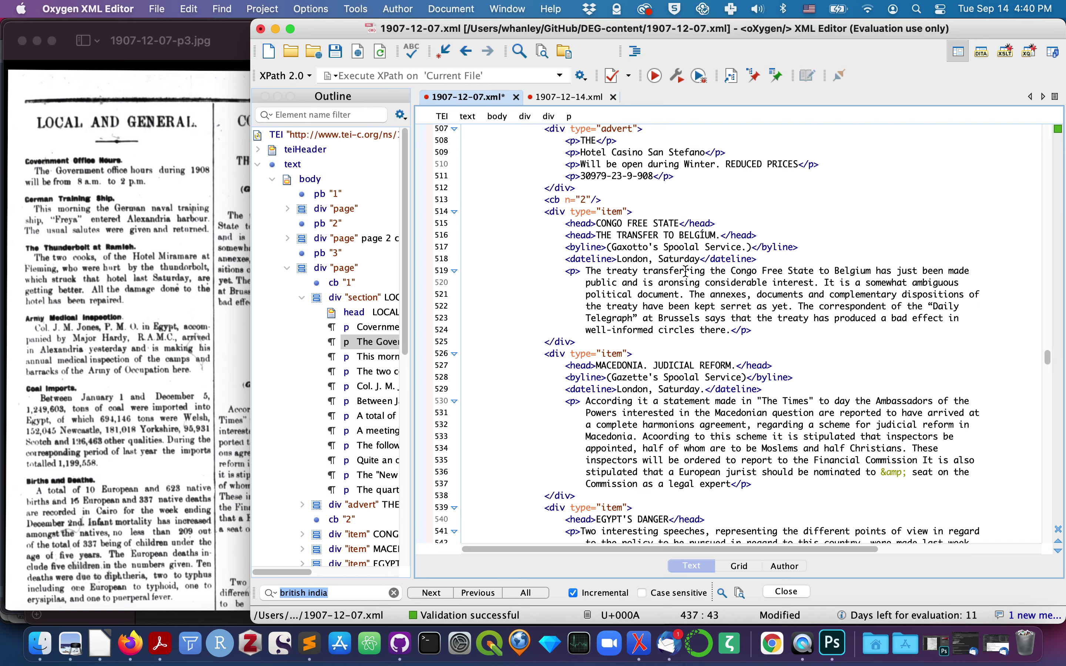
pyautogui.click(687, 282)
pyautogui.scroll(7, 687, 282)
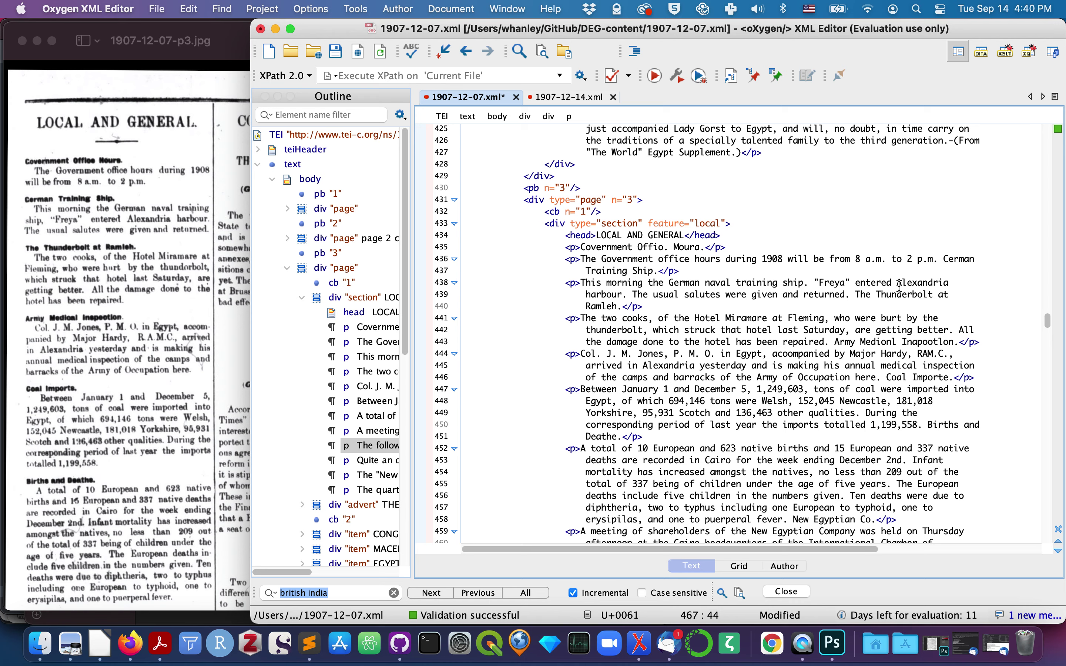
pyautogui.click(941, 258)
pyautogui.write('</p><p')
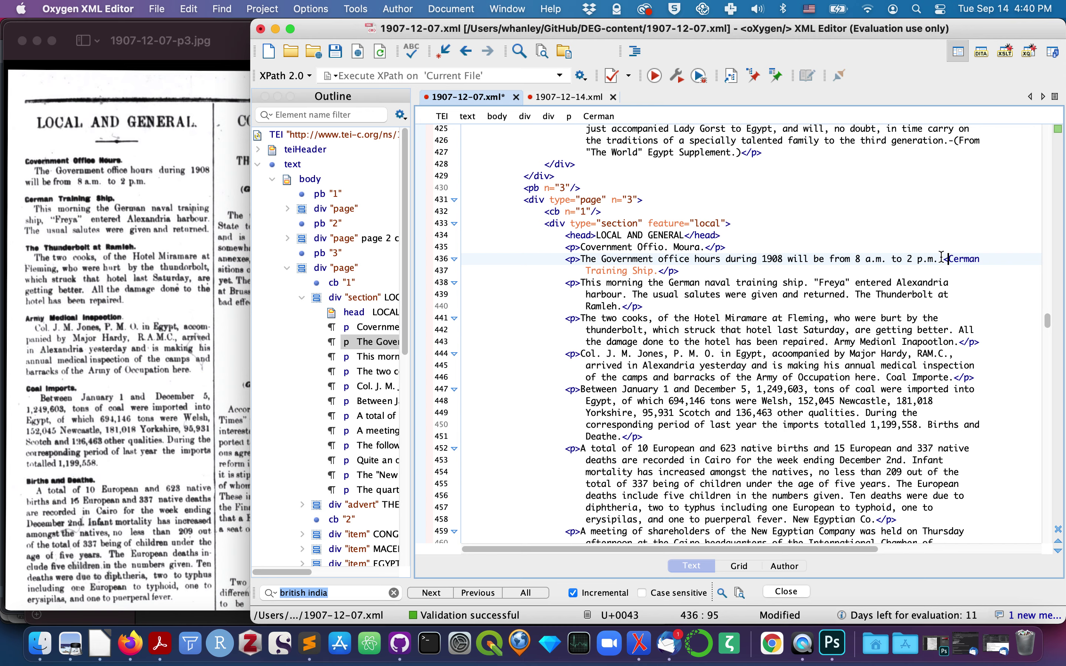
pyautogui.press('Return')
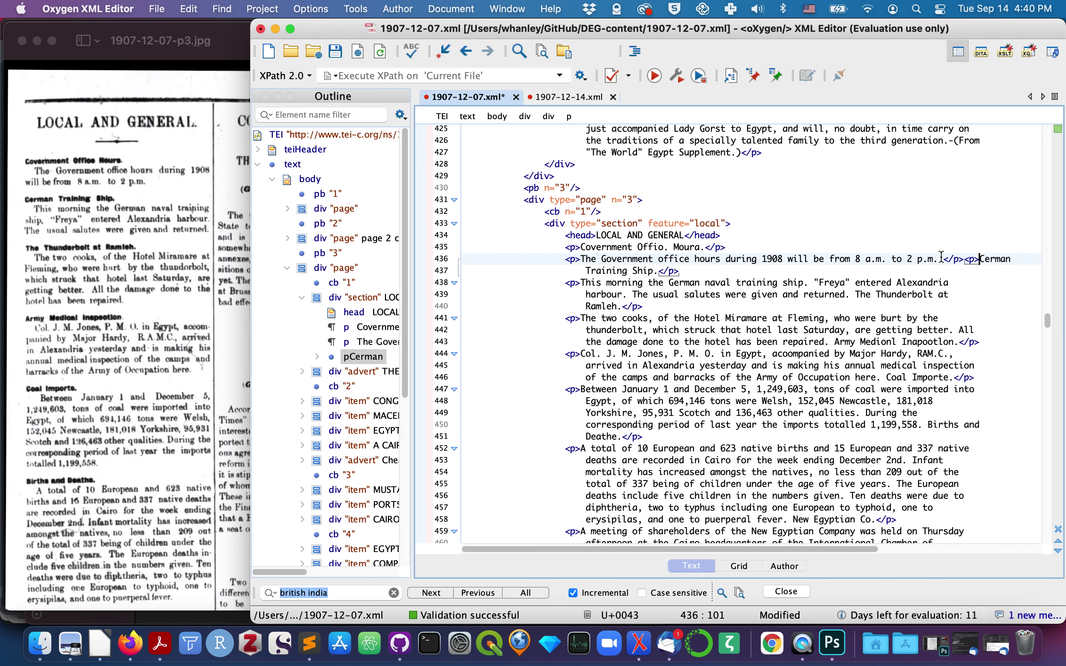
pyautogui.press('Left')
pyautogui.press('Left')
pyautogui.press('Left')
pyautogui.write('</div> <div type="item">')
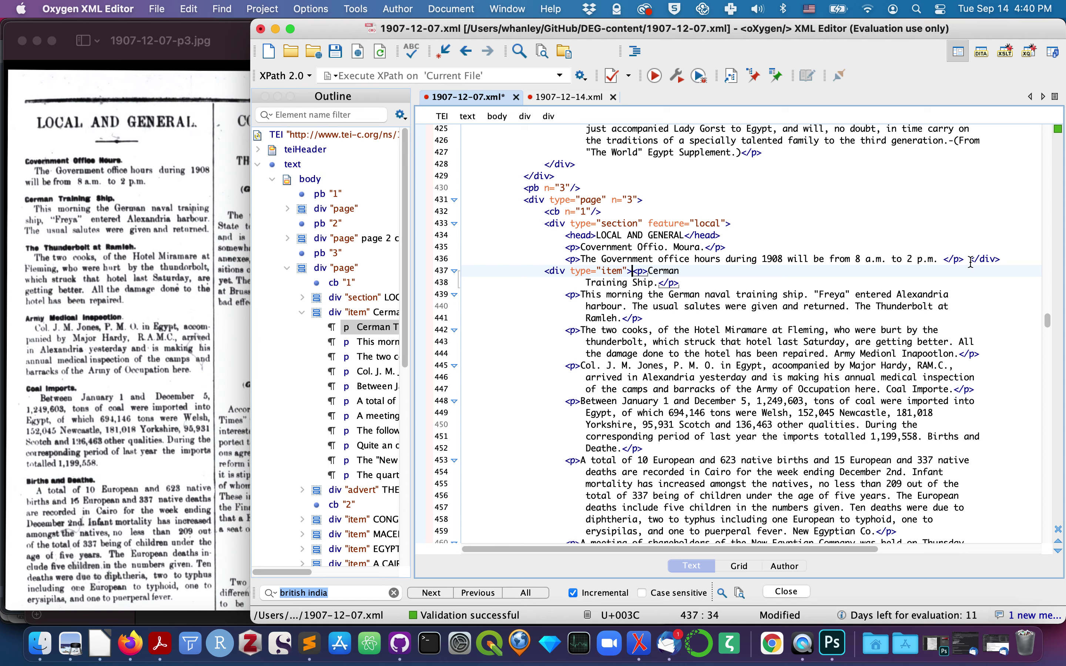
# - Copy the closing paragraph and div tags with the item div opening, and insert them before "The Thunderbolt at Ramleh", "Army Medionl Inapootlon." and "Coal Importe."
pyautogui.moveTo(943, 259); pyautogui.dragTo(648, 270)
pyautogui.press('super+c')
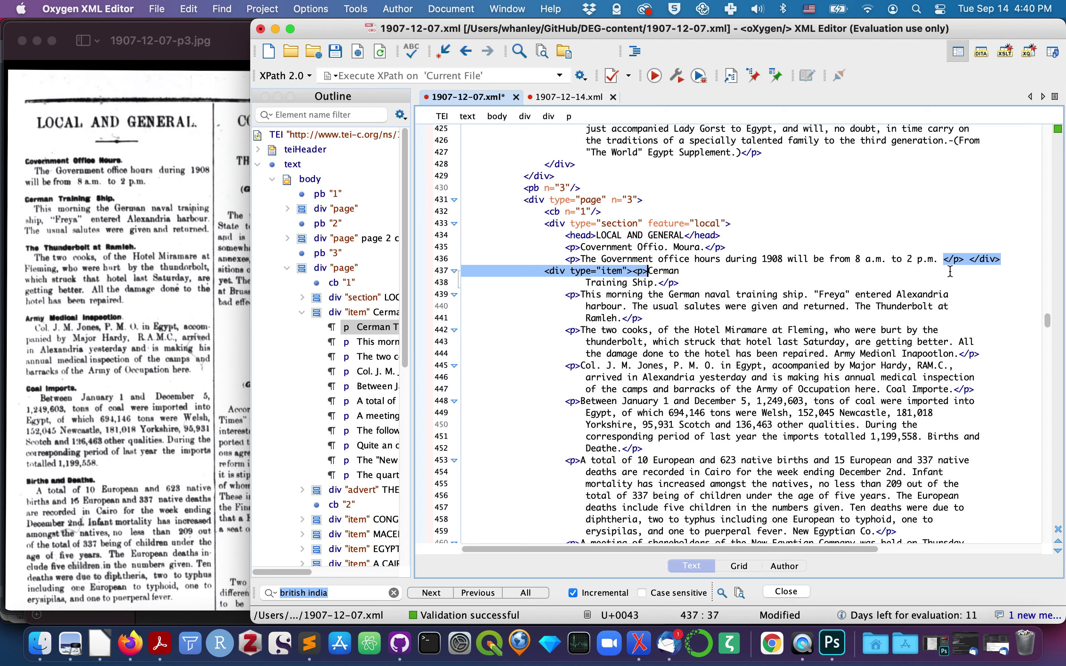
pyautogui.click(853, 308)
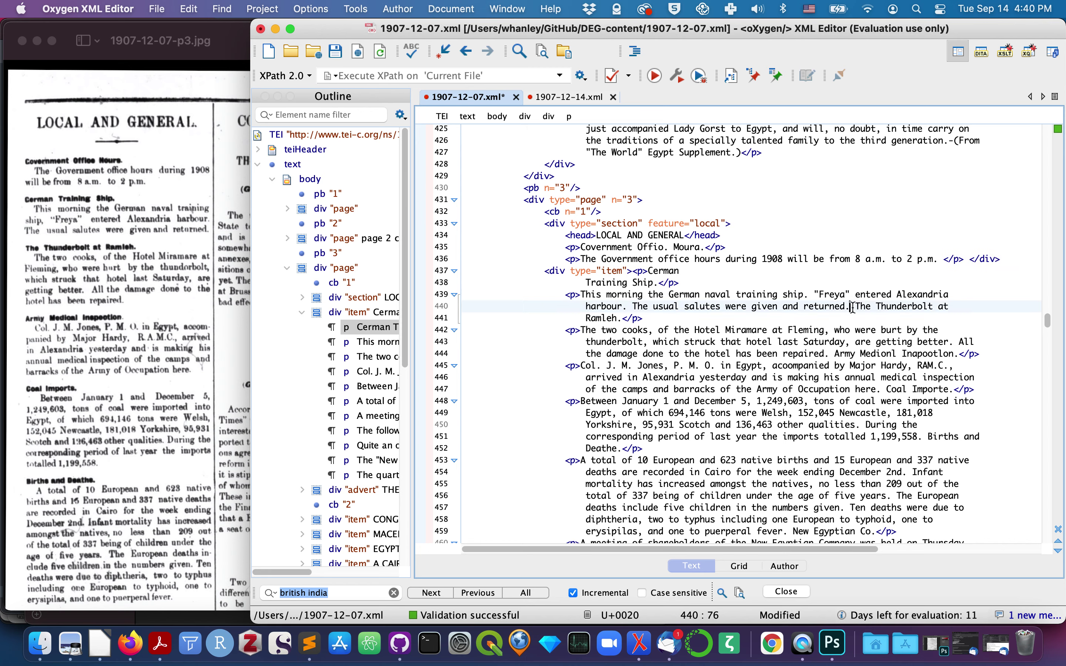
pyautogui.press('super+v')
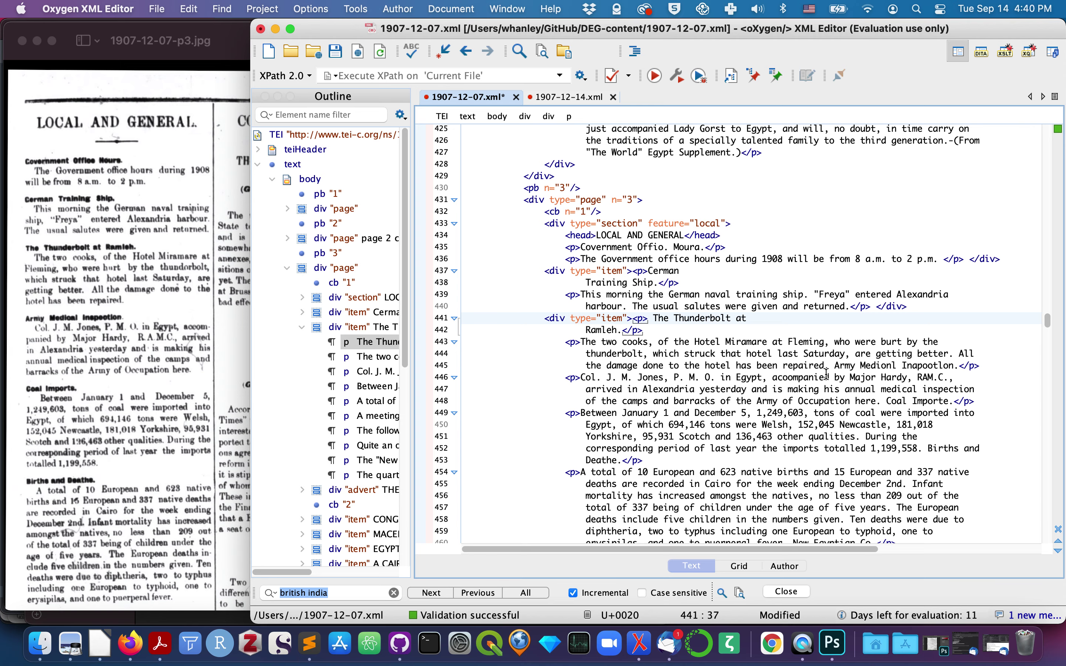
pyautogui.click(832, 369)
pyautogui.press('super+v')
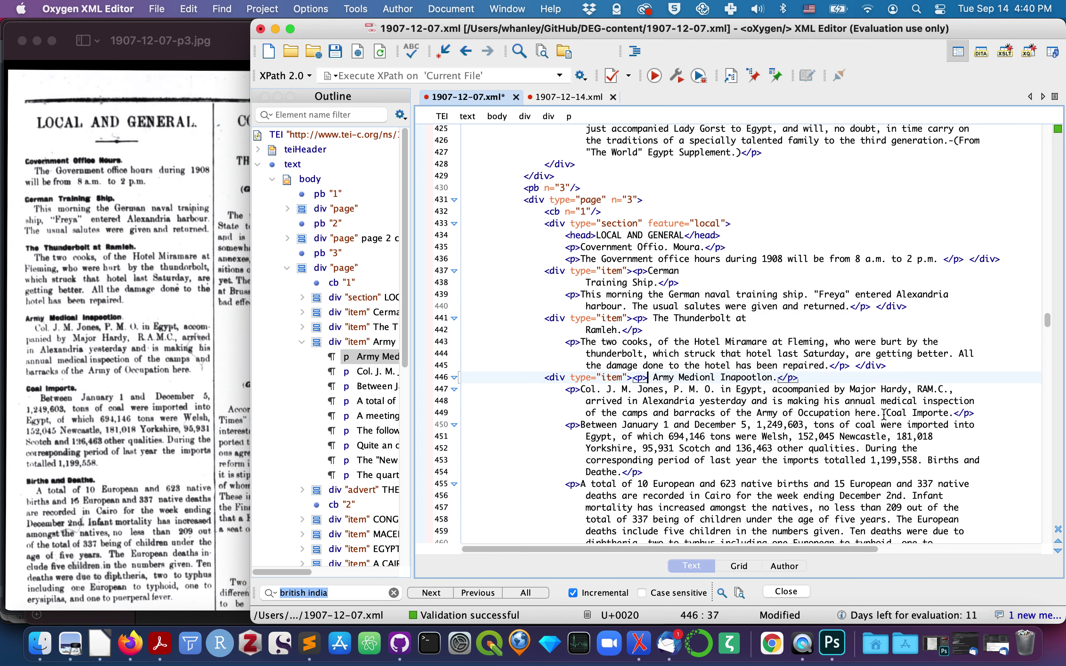
pyautogui.click(883, 414)
pyautogui.press('super+v')
# - Insert the copied item div break before "Births and Deathe.", "New Egyptian Co." and "Delta Chaplainoy" in LOCAL AND GENERAL
pyautogui.scroll(-3, 884, 416)
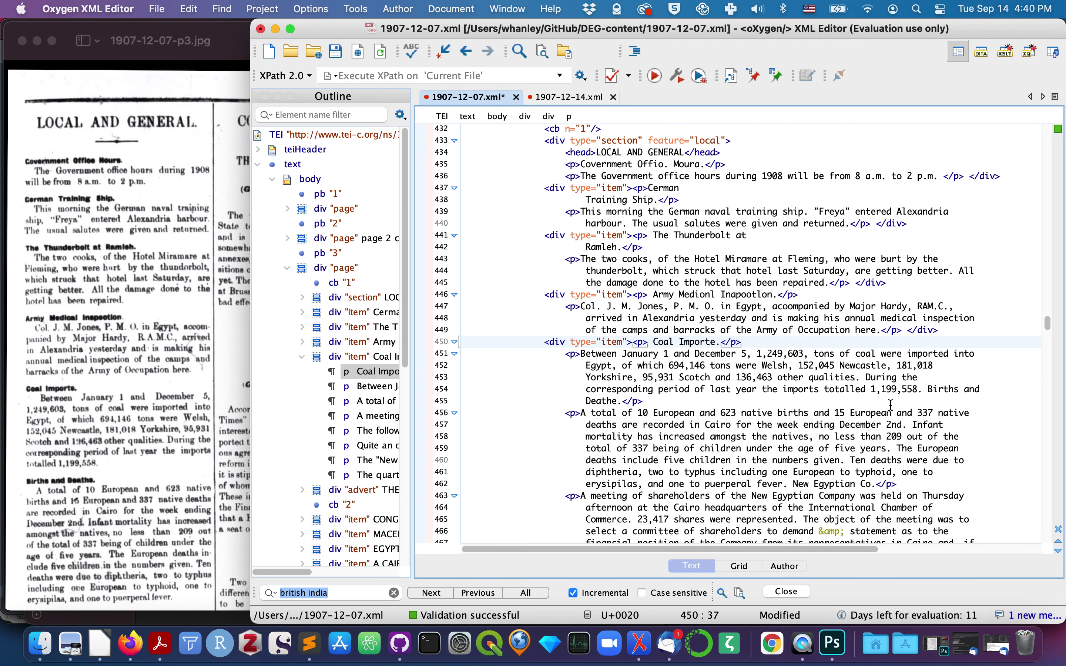
pyautogui.click(922, 389)
pyautogui.press('super+v')
pyautogui.scroll(-3, 923, 389)
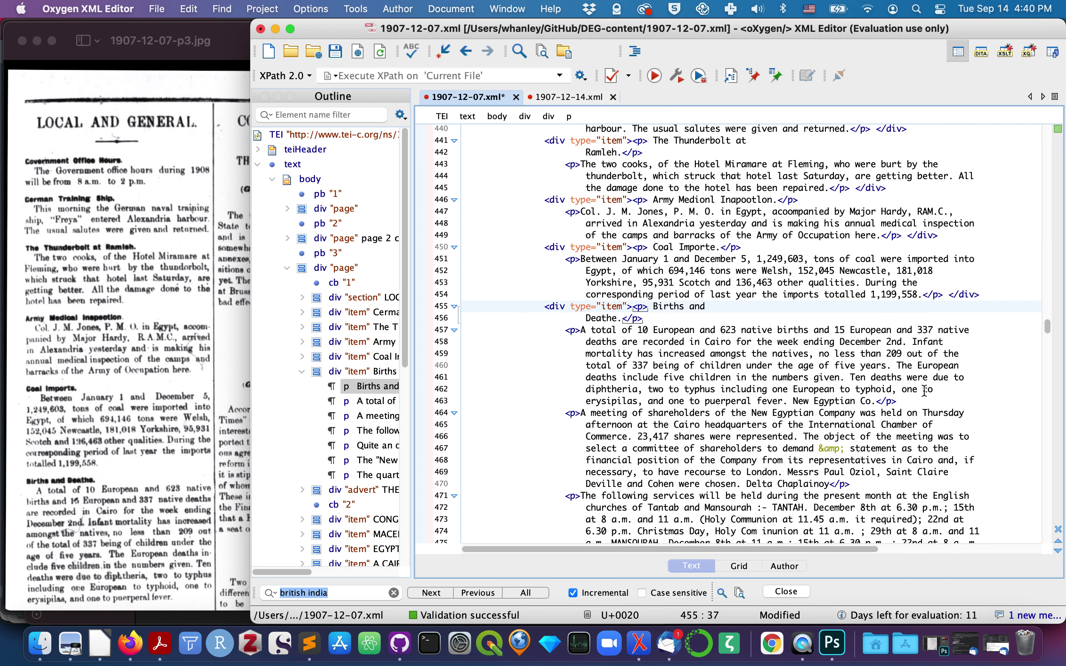
pyautogui.click(792, 400)
pyautogui.press('super+v')
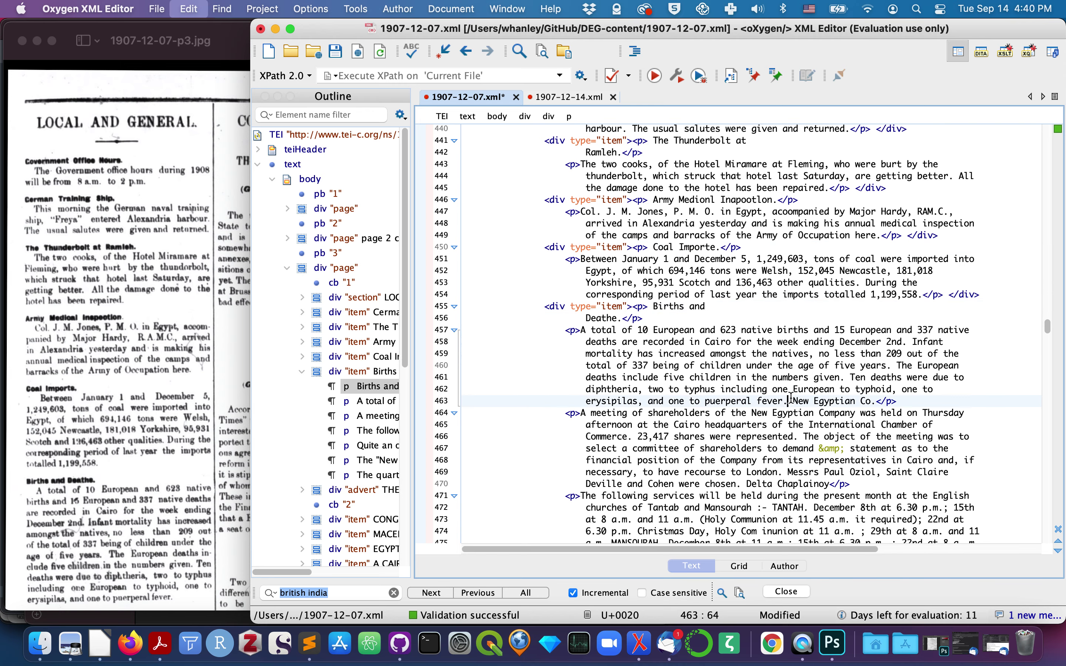
pyautogui.scroll(-4, 820, 396)
pyautogui.click(748, 366)
pyautogui.press('super+v')
# - Check the Delta Chaplaincy entry in the newspaper scan and insert the item div break before "Novel Advertising."
pyautogui.scroll(-2, 738, 449)
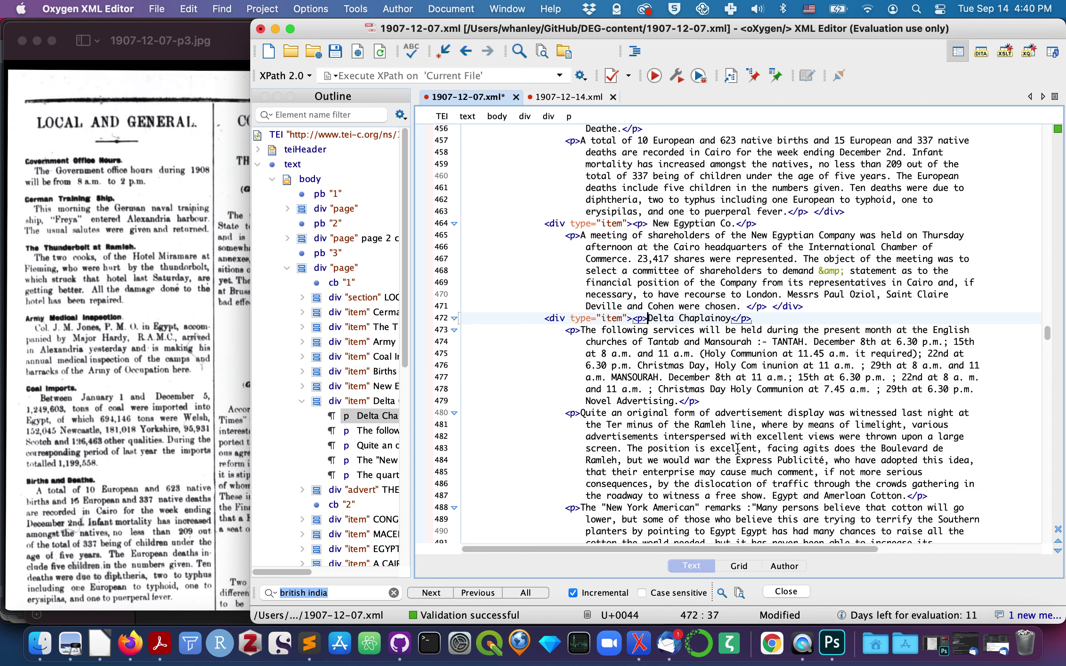
pyautogui.scroll(-1, 738, 450)
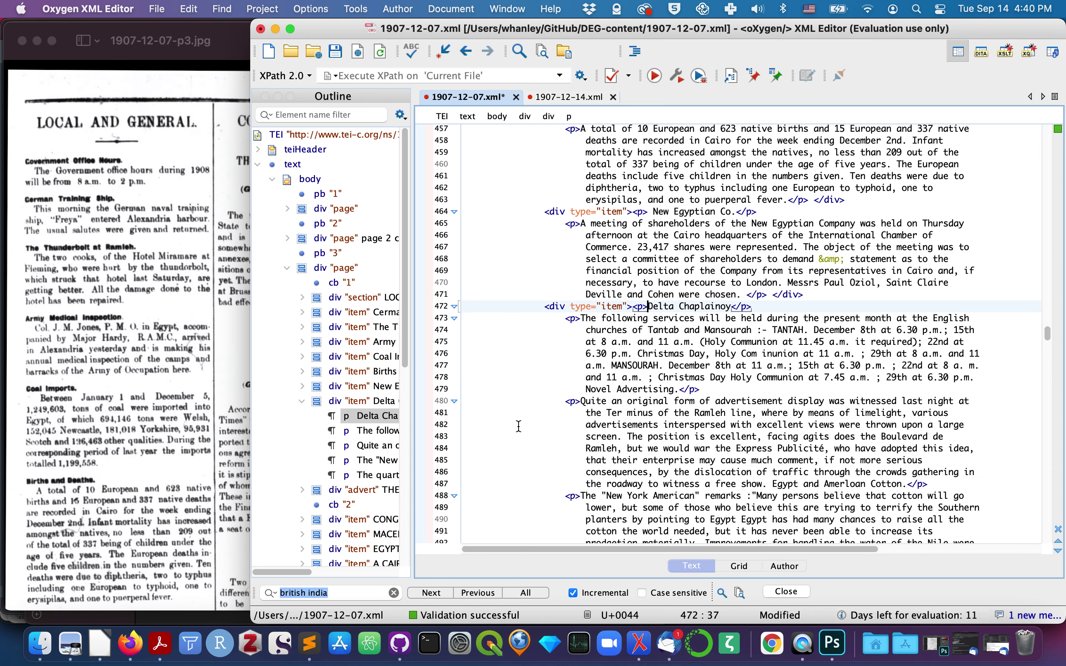
pyautogui.scroll(-13, 69, 516)
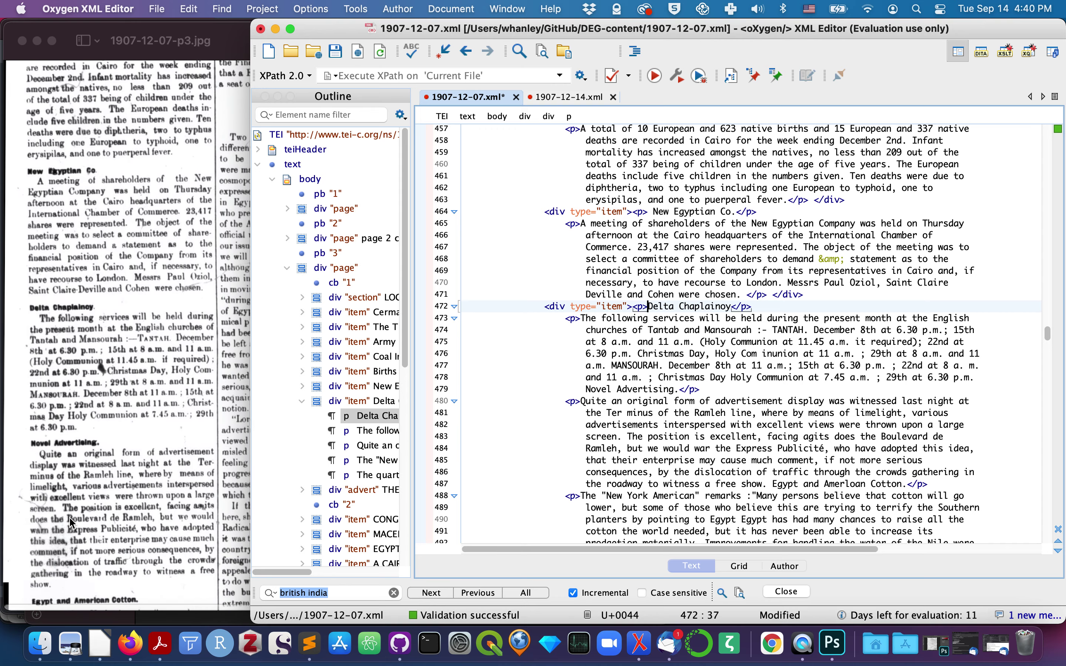
pyautogui.click(582, 389)
pyautogui.press('super+v')
# - Insert the item div break before "Egypt and Amerloan Cotton." and "Palestine Exploration Fund.", following the headings in the scan
pyautogui.scroll(-5, 582, 389)
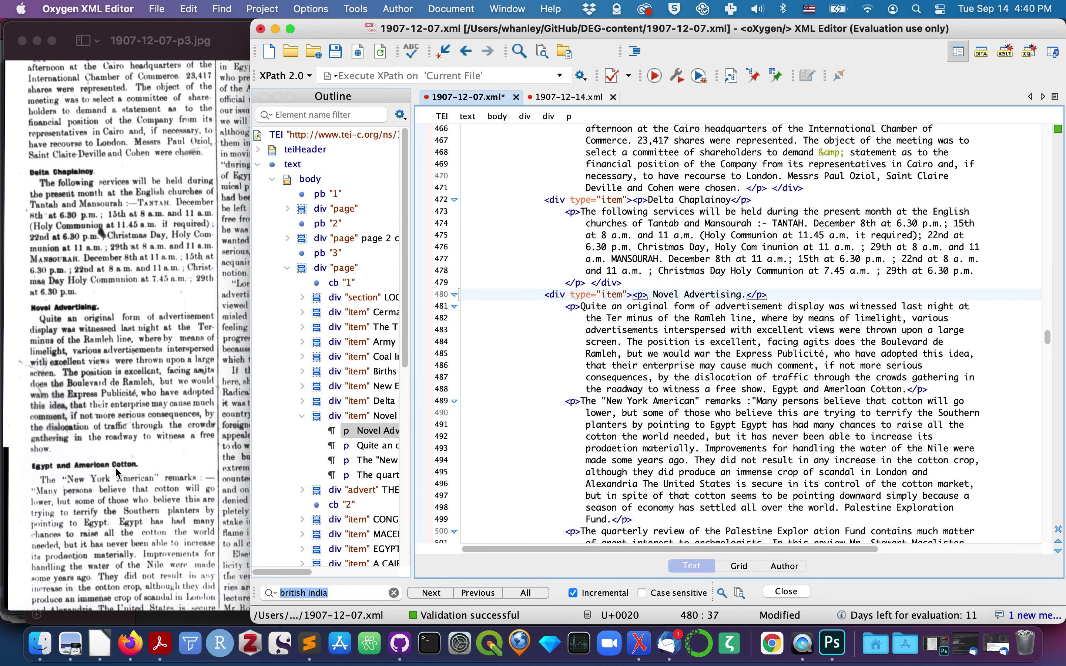
pyautogui.scroll(-2, 128, 480)
pyautogui.scroll(-4, 128, 479)
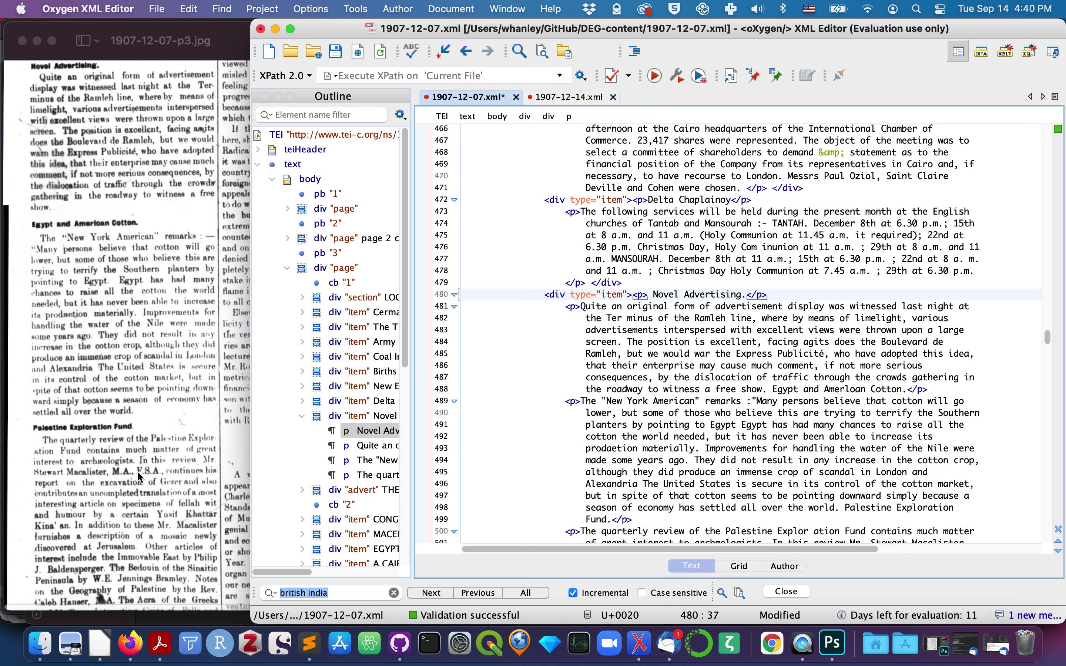
pyautogui.click(767, 391)
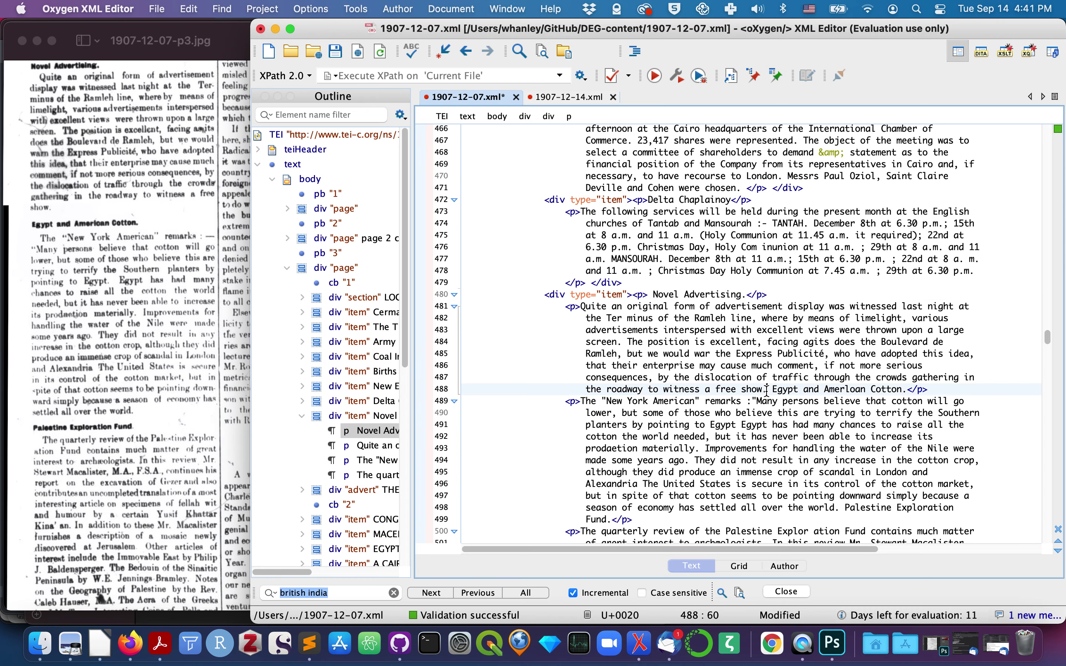
pyautogui.press('super+v')
pyautogui.scroll(-6, 836, 374)
pyautogui.click(837, 377)
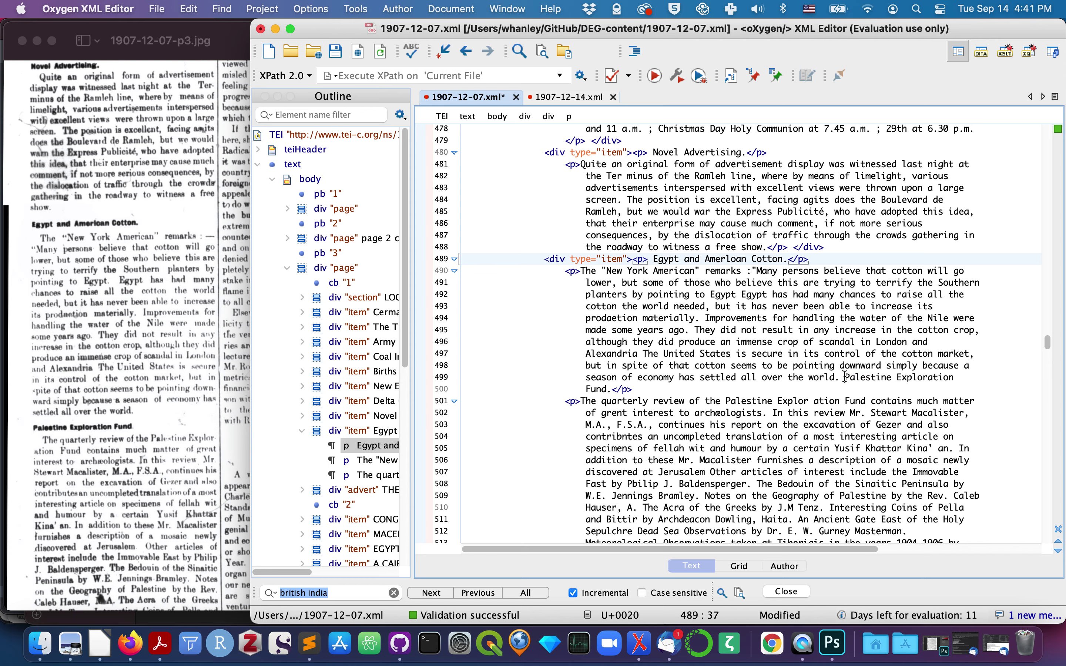
pyautogui.press('super+v')
# - Check the end of the Palestine Exploration Fund item against the scan, and format and indent the XML document
pyautogui.scroll(-15, 842, 374)
pyautogui.scroll(6, 751, 287)
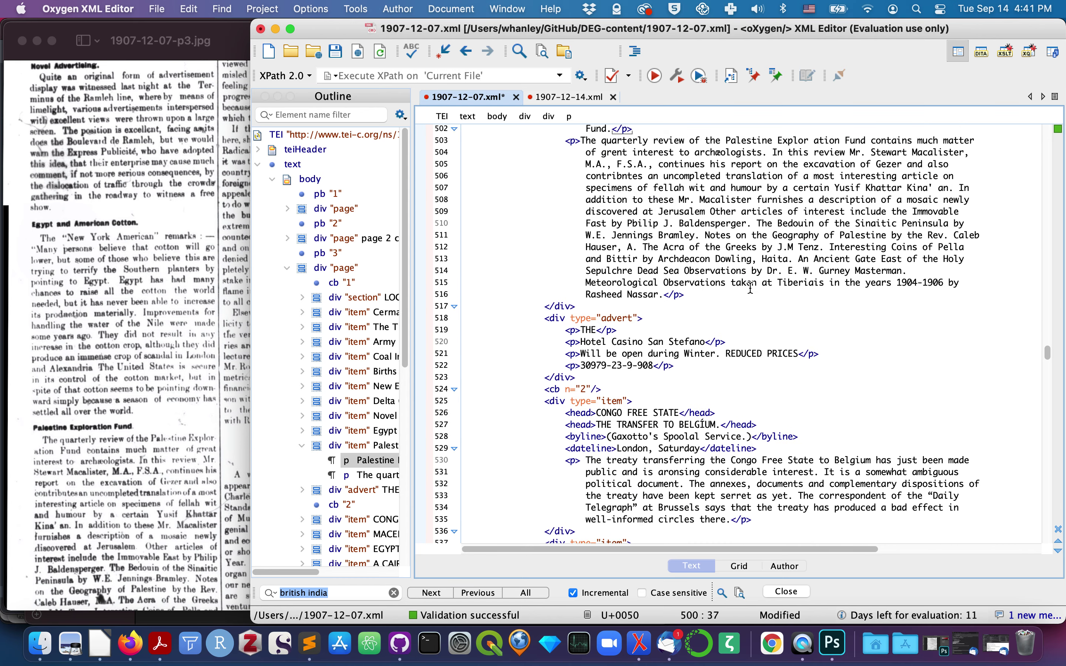
pyautogui.scroll(-5, 137, 420)
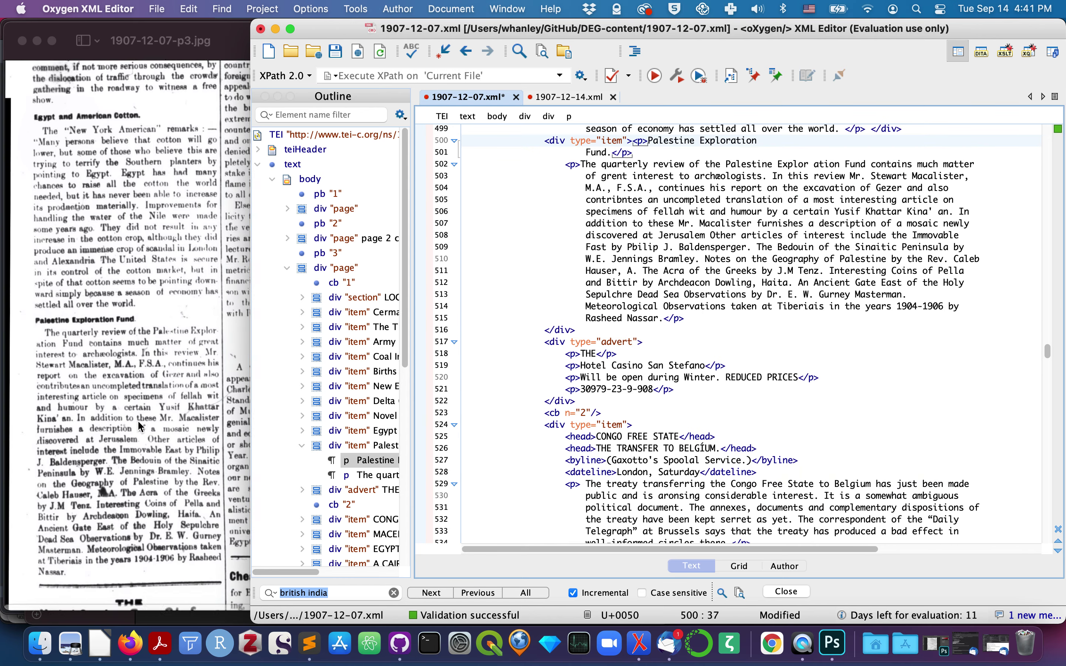
pyautogui.scroll(3, 523, 305)
pyautogui.scroll(1, 524, 305)
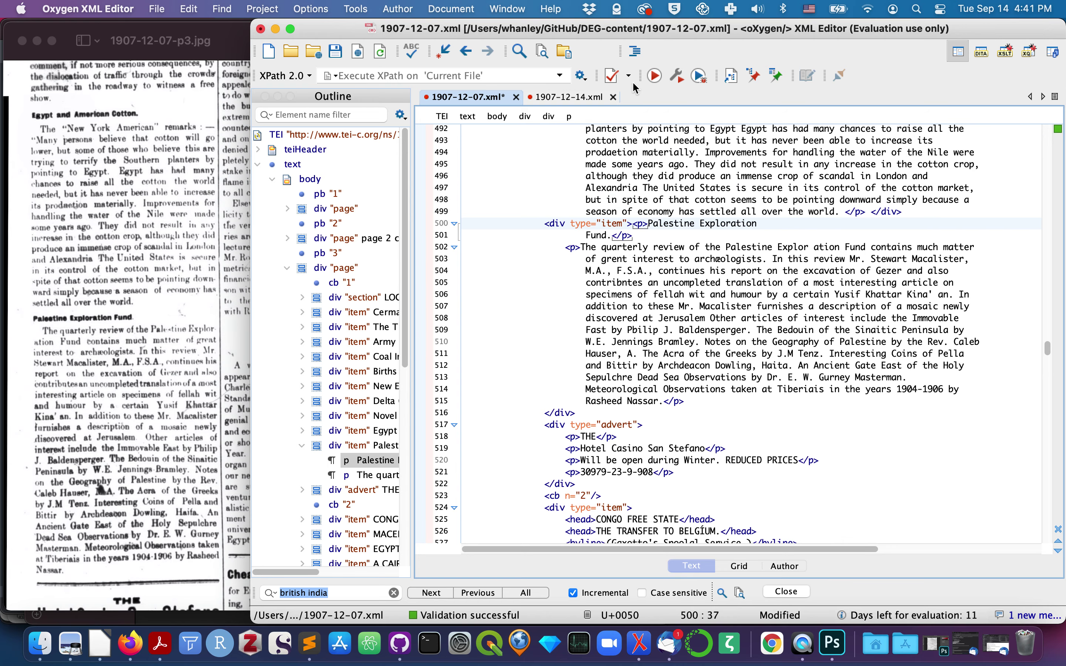
pyautogui.click(635, 51)
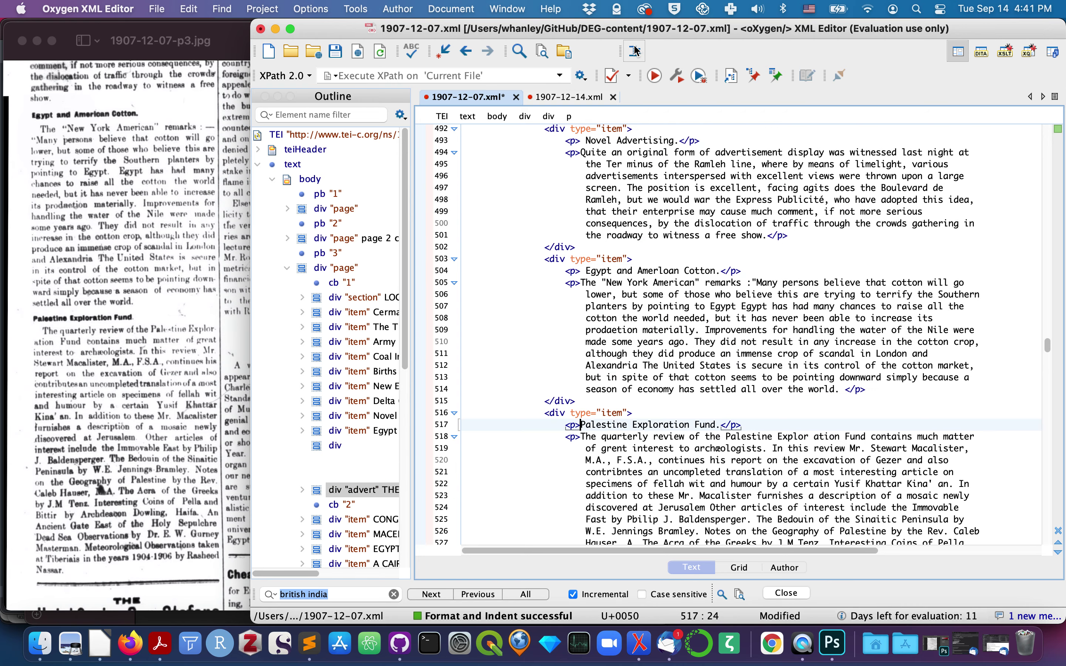
# - Open a div of type "item" between the LOCAL AND GENERAL head and the "Covernment Offio. Moura." paragraph, ignoring the disk space alert
pyautogui.scroll(10, 621, 219)
pyautogui.scroll(15, 622, 219)
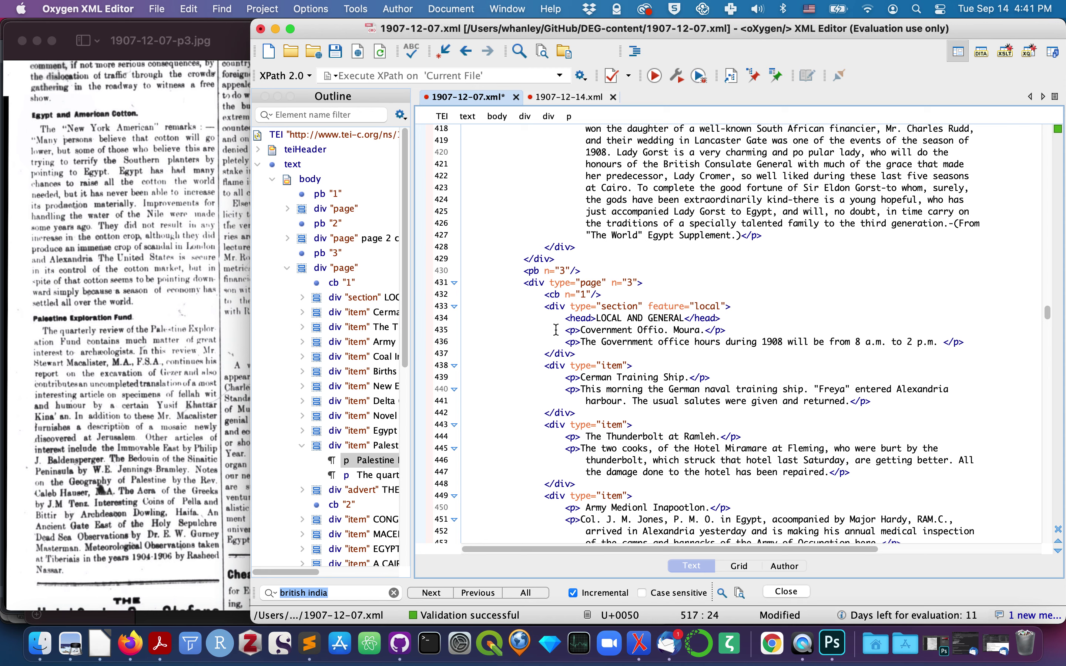
pyautogui.click(553, 329)
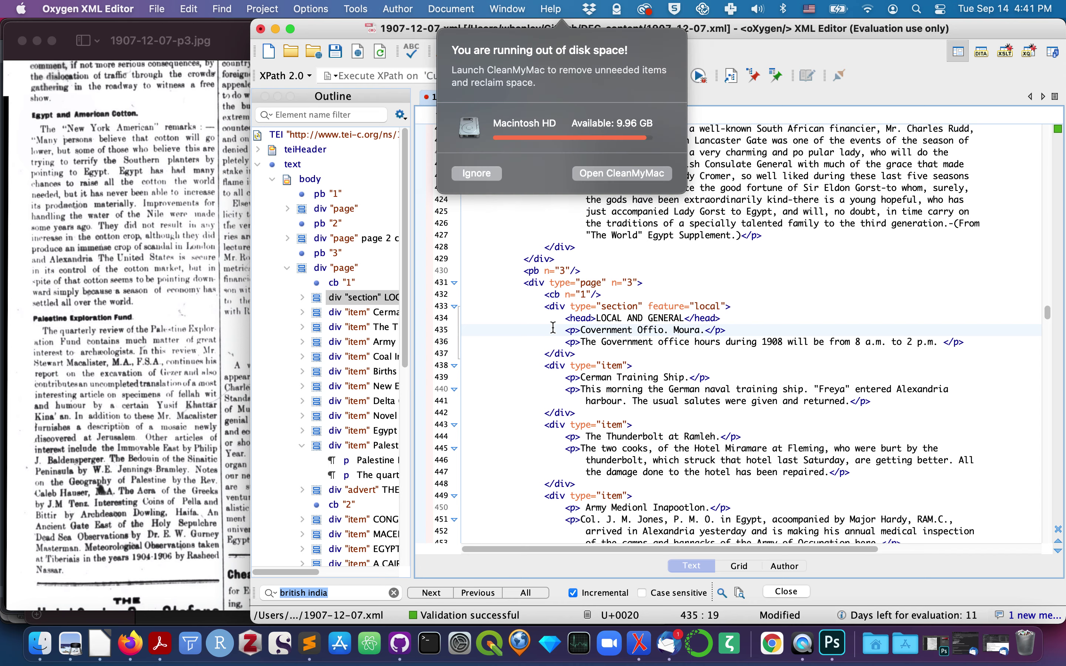
pyautogui.write('<di')
pyautogui.press('Return')
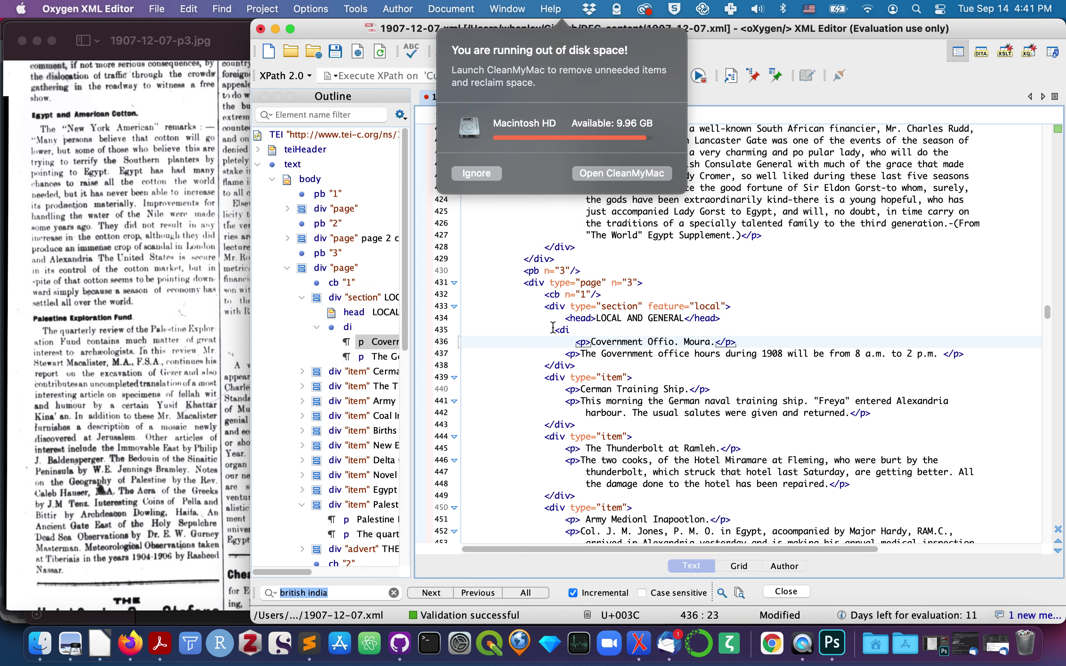
pyautogui.click(476, 173)
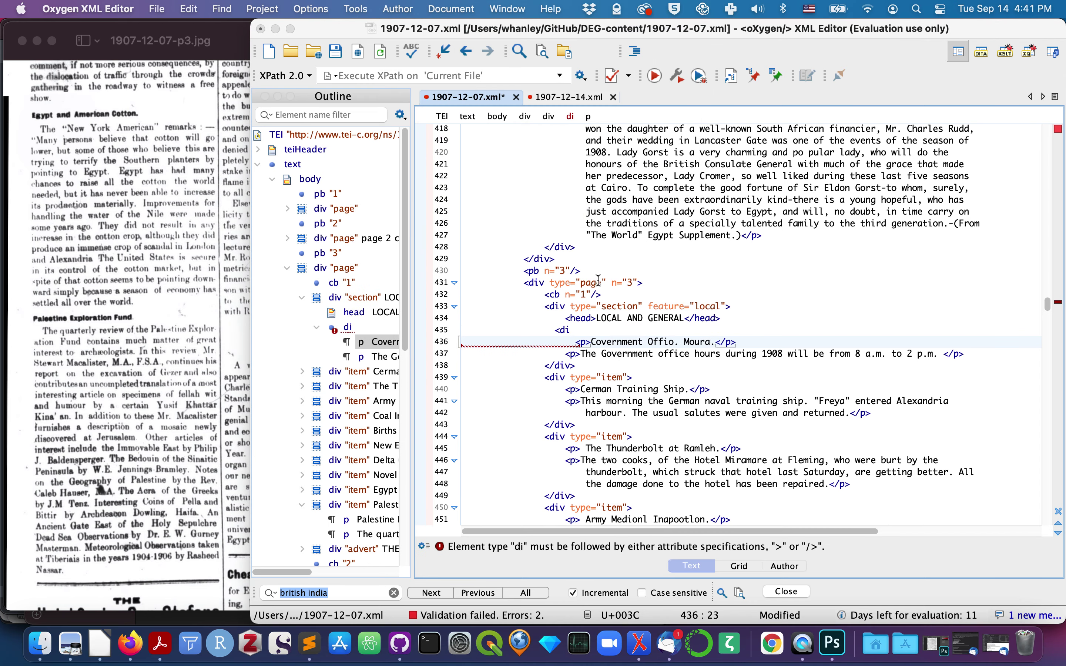
pyautogui.click(576, 328)
pyautogui.write('v typ')
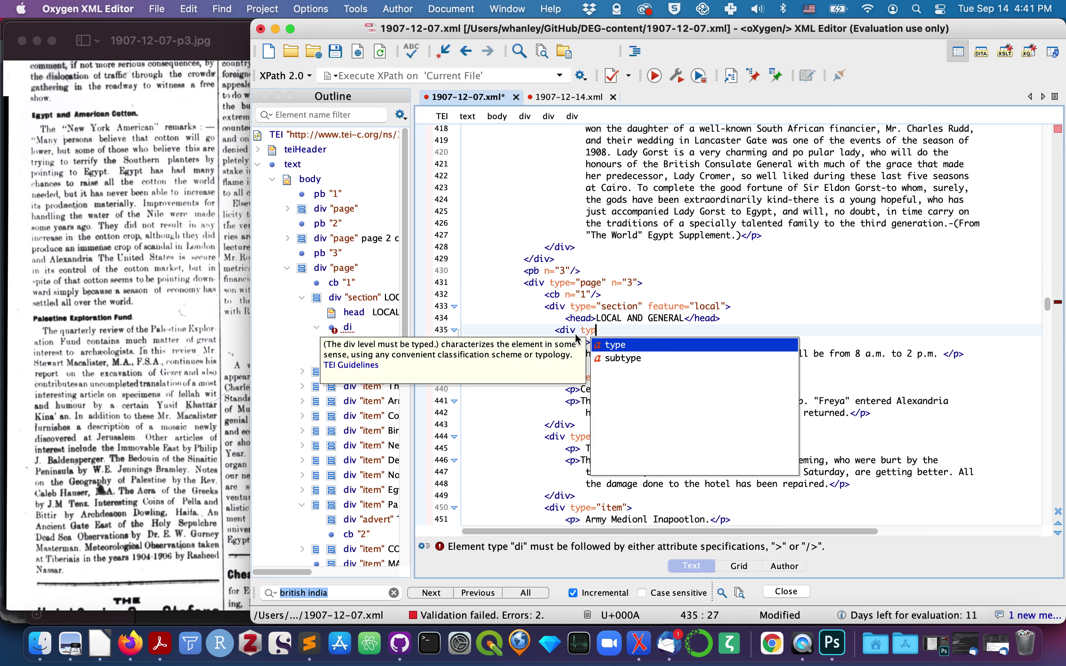
pyautogui.press('Return')
pyautogui.write('i')
pyautogui.press('Return')
pyautogui.press('Right')
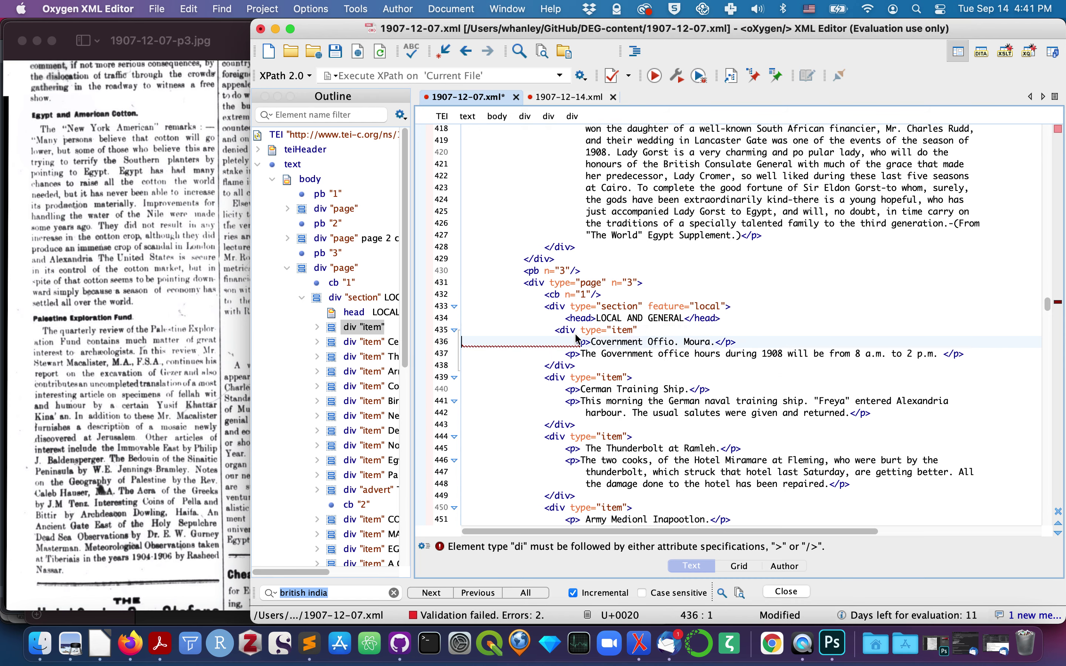
pyautogui.press('Left')
pyautogui.write('>')
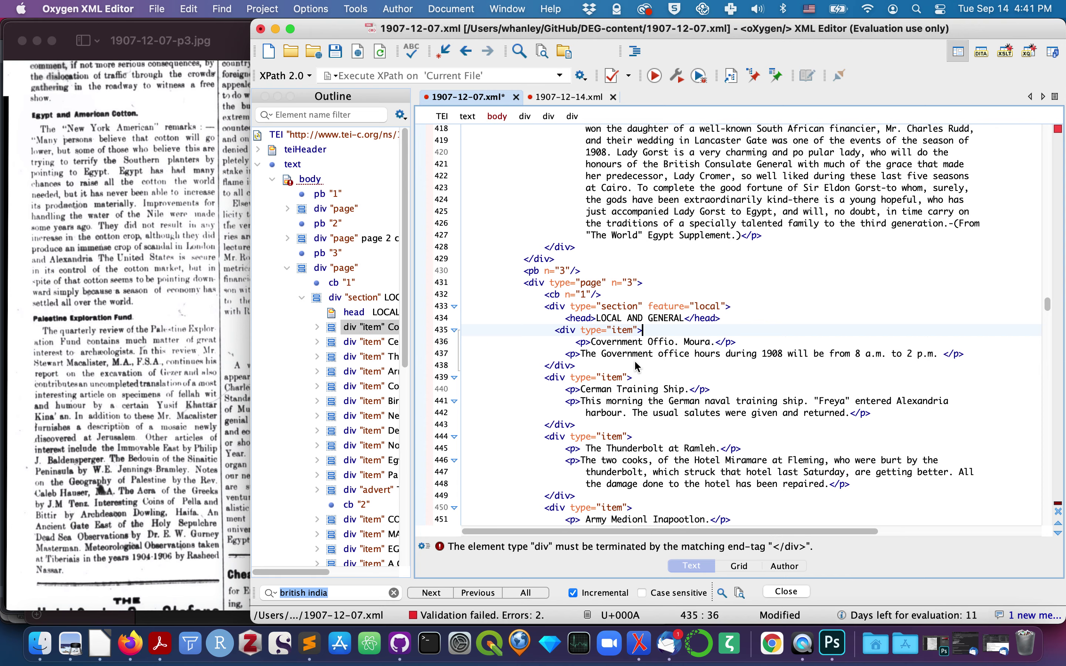
# - End the LOCAL AND GENERAL section div after the Palestine Exploration Fund item and select the whole section to check its extent
pyautogui.scroll(-1, 637, 366)
pyautogui.scroll(-20, 638, 365)
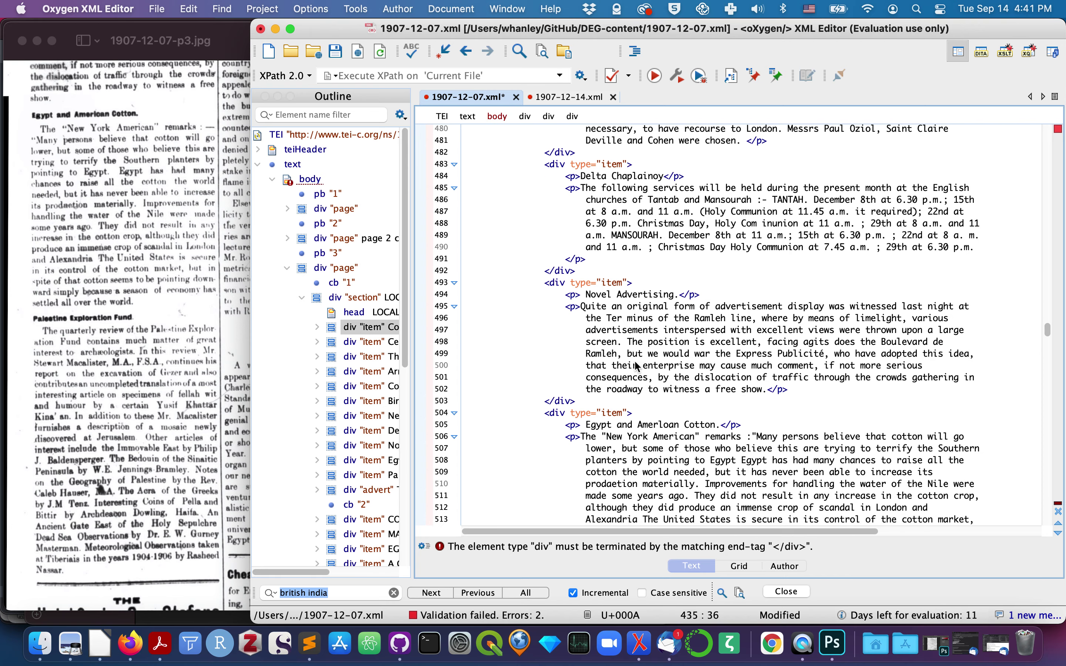
pyautogui.scroll(-3, 634, 366)
pyautogui.click(345, 300)
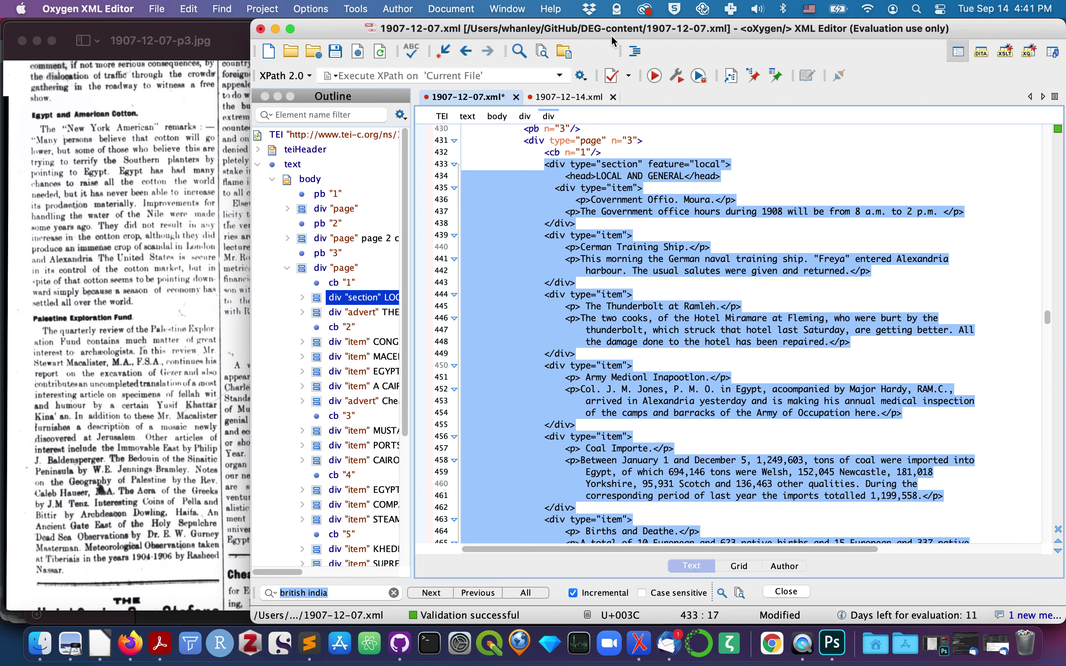
# - Format and indent the XML again and expand the LOCAL AND GENERAL section div in the outline to check its nested items
pyautogui.click(640, 50)
pyautogui.click(352, 299)
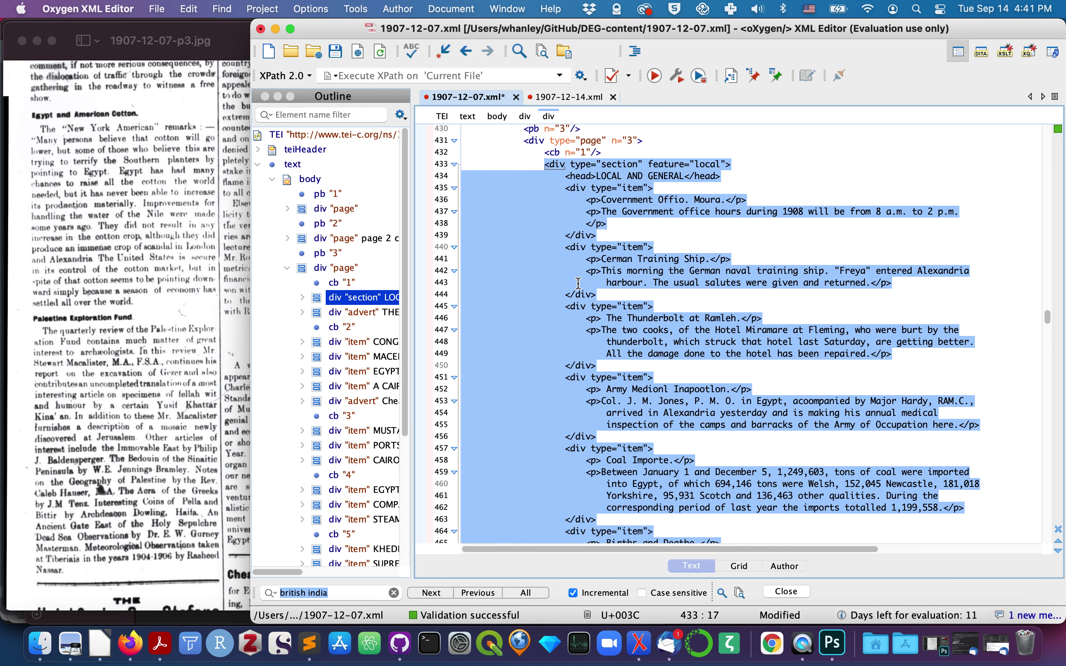
pyautogui.click(302, 297)
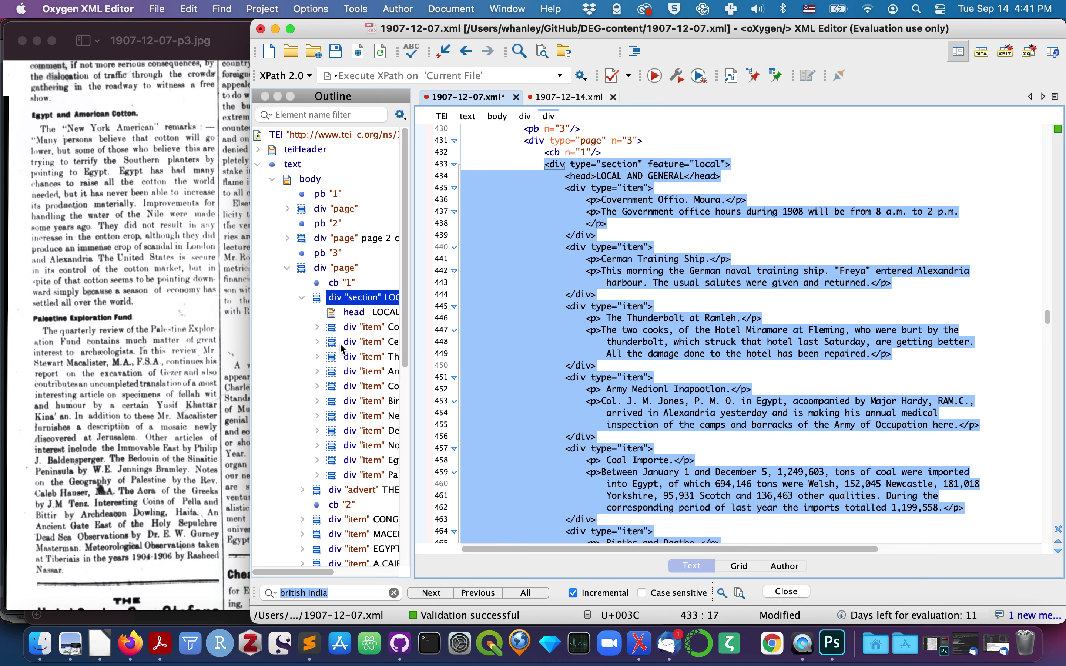
pyautogui.click(602, 224)
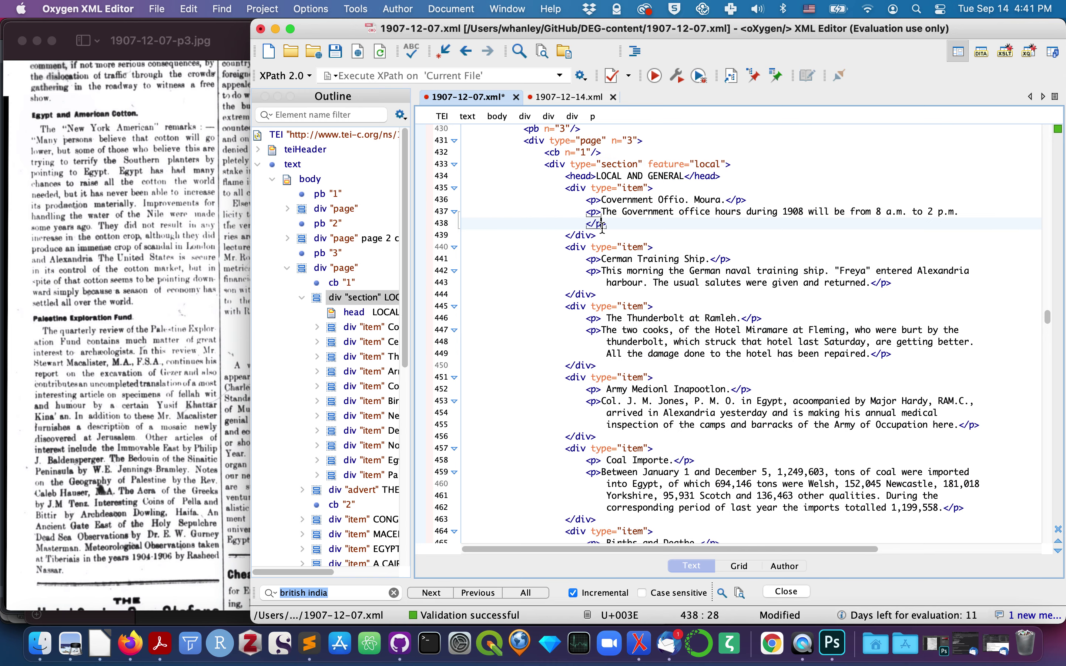
# - Retag the "Covernment Offio. Moura." and "Cerman Training Ship." paragraphs as head elements
pyautogui.click(596, 200)
pyautogui.press('BackSpace')
pyautogui.write('head')
pyautogui.click(597, 259)
pyautogui.press('BackSpace')
pyautogui.write('head')
# - Retag the "The Thunderbolt at Ramleh." and "Army Medionl Inapootlon." paragraphs as head elements
pyautogui.click(598, 318)
pyautogui.press('BackSpace')
pyautogui.write('head')
pyautogui.click(593, 390)
pyautogui.press('BackSpace')
pyautogui.write('head')
# - Retag the "Coal Importe." and "Births and Deathe." paragraphs as head elements
pyautogui.click(603, 461)
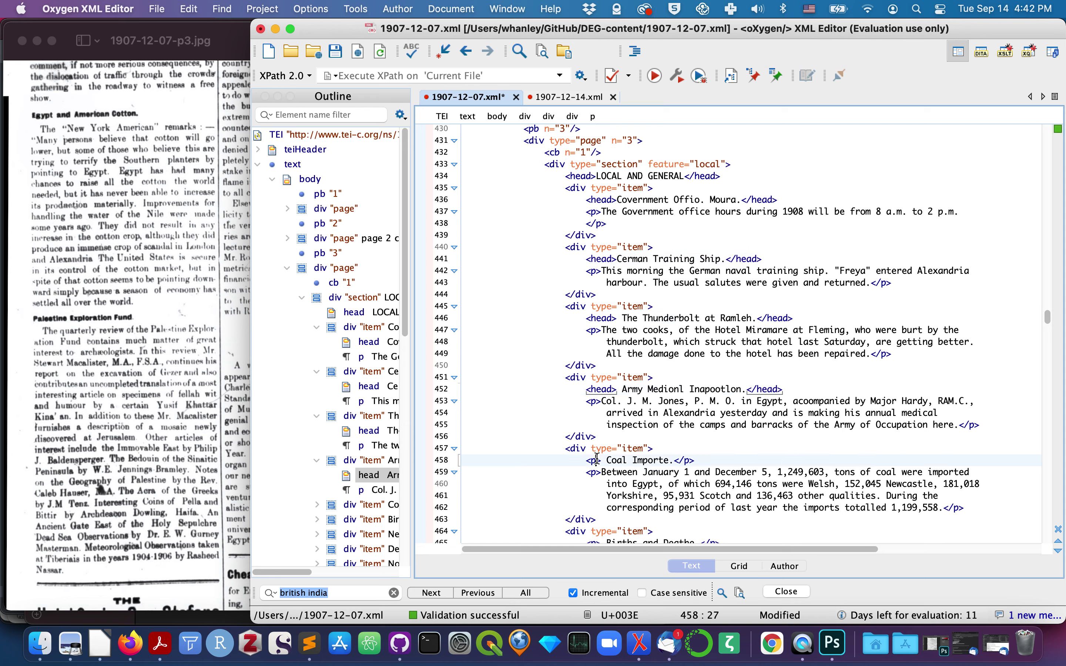
pyautogui.press('BackSpace')
pyautogui.write('head')
pyautogui.scroll(-3, 599, 450)
pyautogui.click(597, 437)
pyautogui.press('BackSpace')
pyautogui.write('head')
# - Retag the "New Egyptian Co." and "Delta Chaplainoy" paragraphs as head elements
pyautogui.scroll(-4, 597, 435)
pyautogui.scroll(-2, 596, 435)
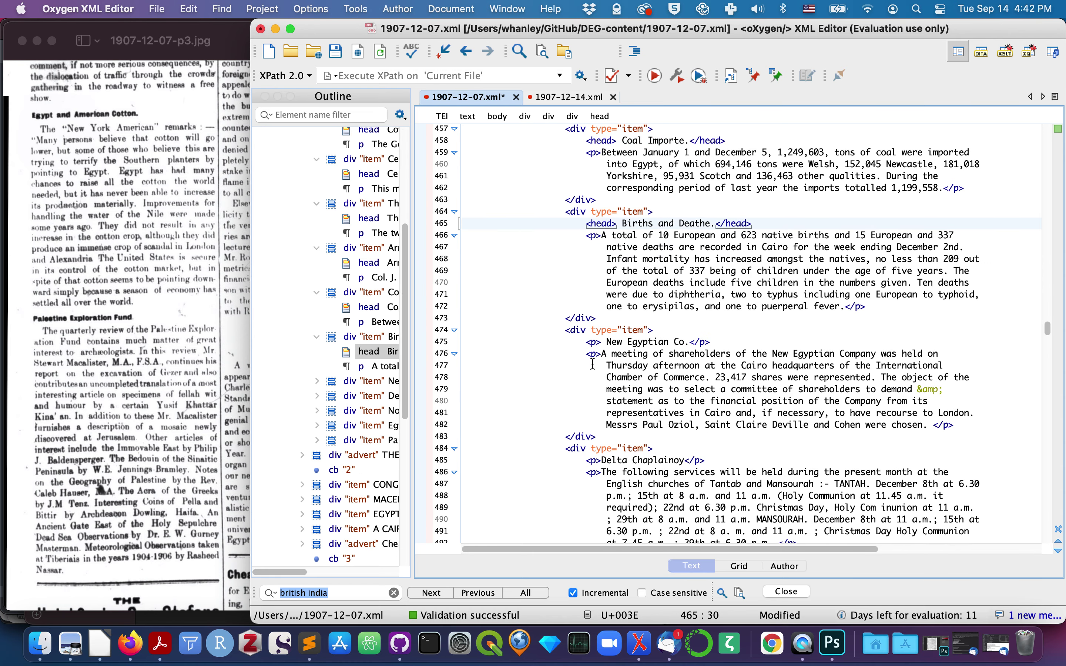
pyautogui.click(595, 343)
pyautogui.press('BackSpace')
pyautogui.write('head')
pyautogui.click(596, 461)
pyautogui.press('BackSpace')
pyautogui.write('head')
# - Retag the "Novel Advertising." and "Egypt and Amerloan Cotton." paragraphs as head elements
pyautogui.scroll(-6, 595, 453)
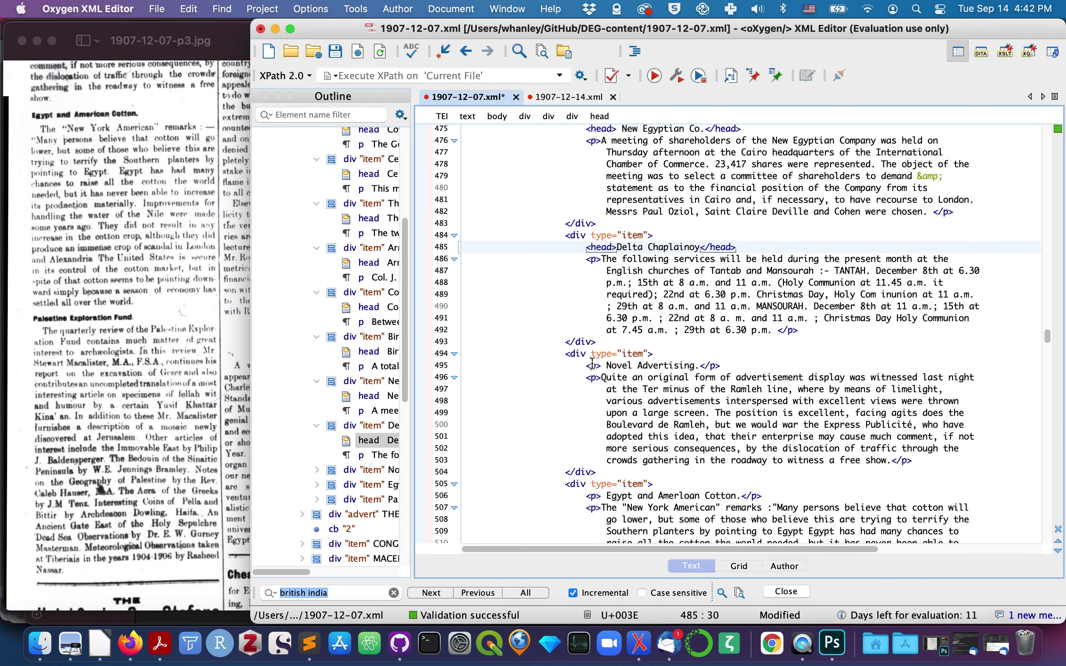
pyautogui.click(593, 366)
pyautogui.press('BackSpace')
pyautogui.write('head')
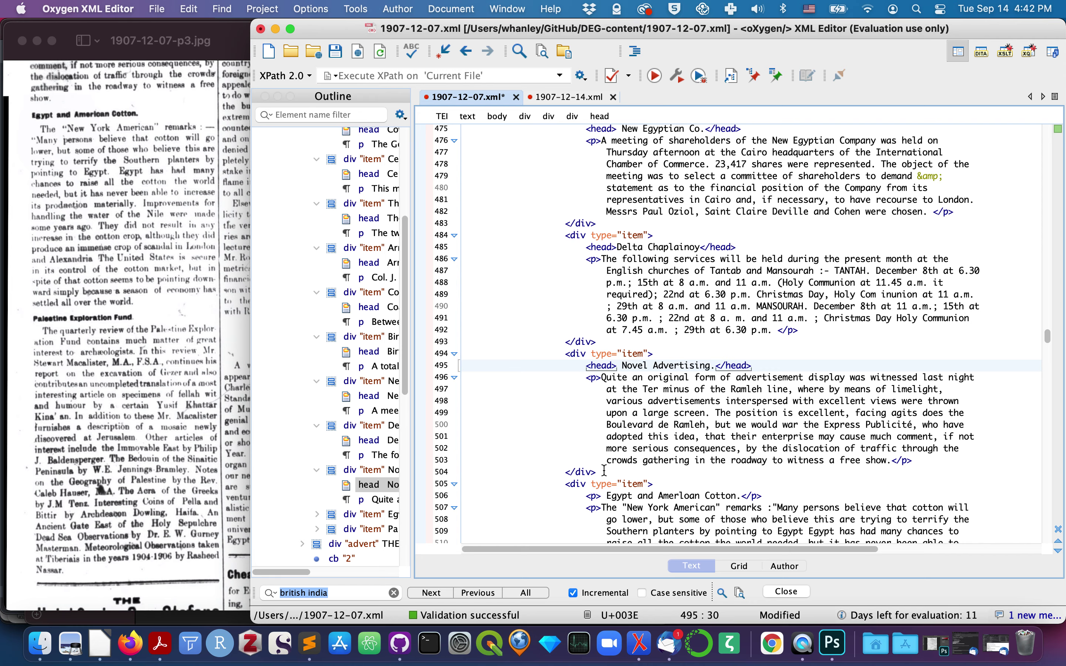
pyautogui.click(594, 495)
pyautogui.press('BackSpace')
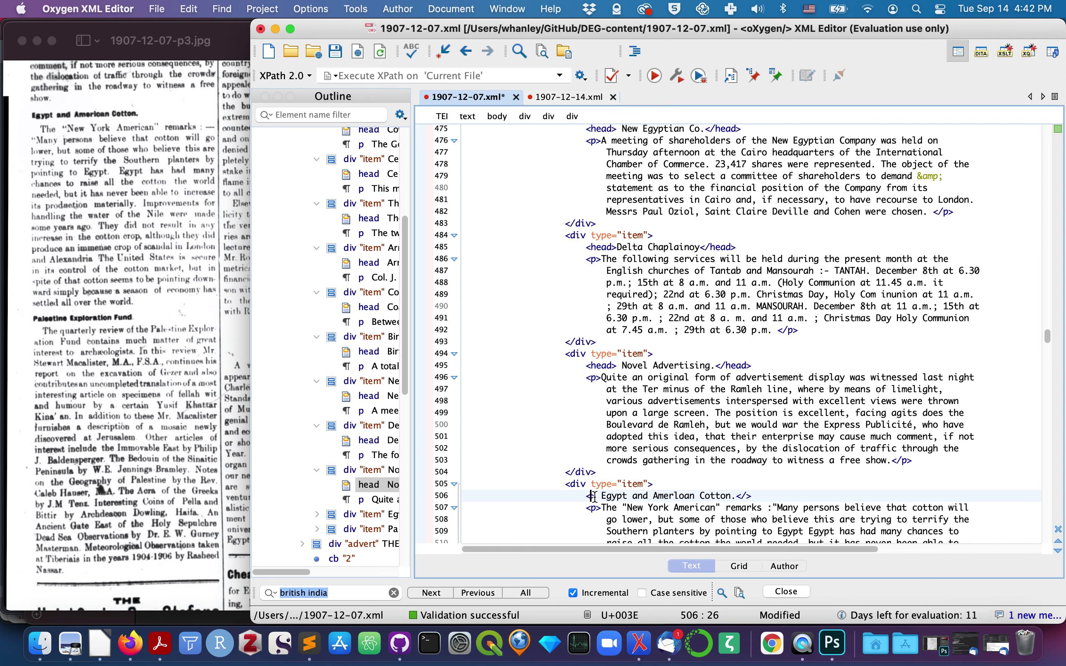
pyautogui.write('head')
# - Retag the "Palestine Exploration Fund." paragraph as a head element and save the file
pyautogui.scroll(-4, 595, 497)
pyautogui.scroll(-10, 595, 497)
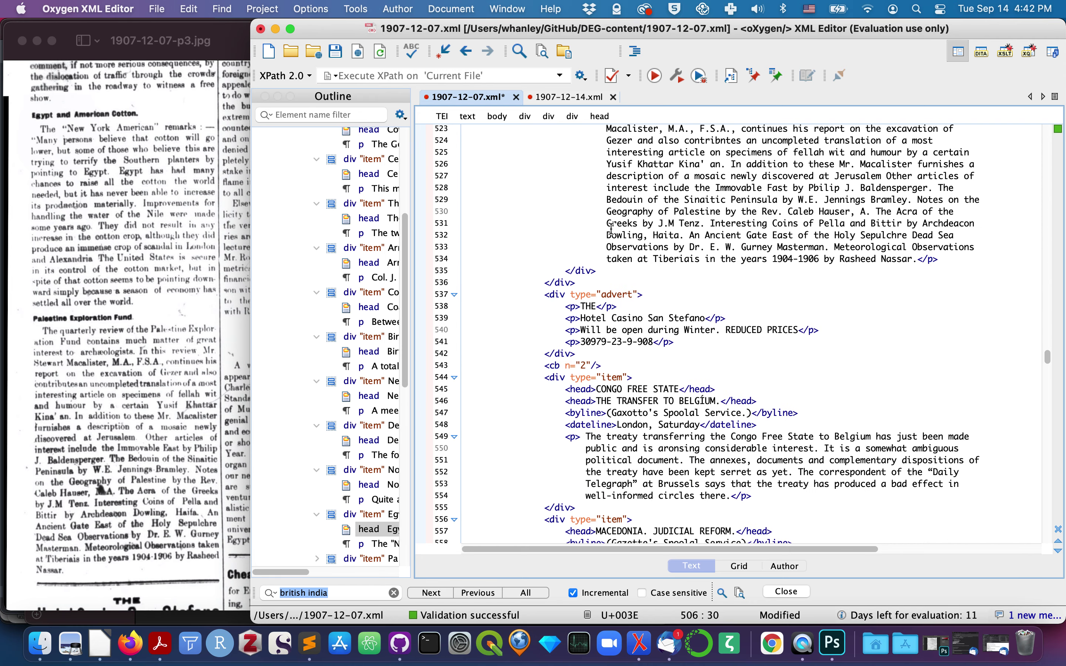
pyautogui.scroll(3, 611, 229)
pyautogui.click(596, 199)
pyautogui.press('BackSpace')
pyautogui.write('eh')
pyautogui.press('BackSpace')
pyautogui.press('BackSpace')
pyautogui.write('head>Palestine Exploration Fund.</head>')
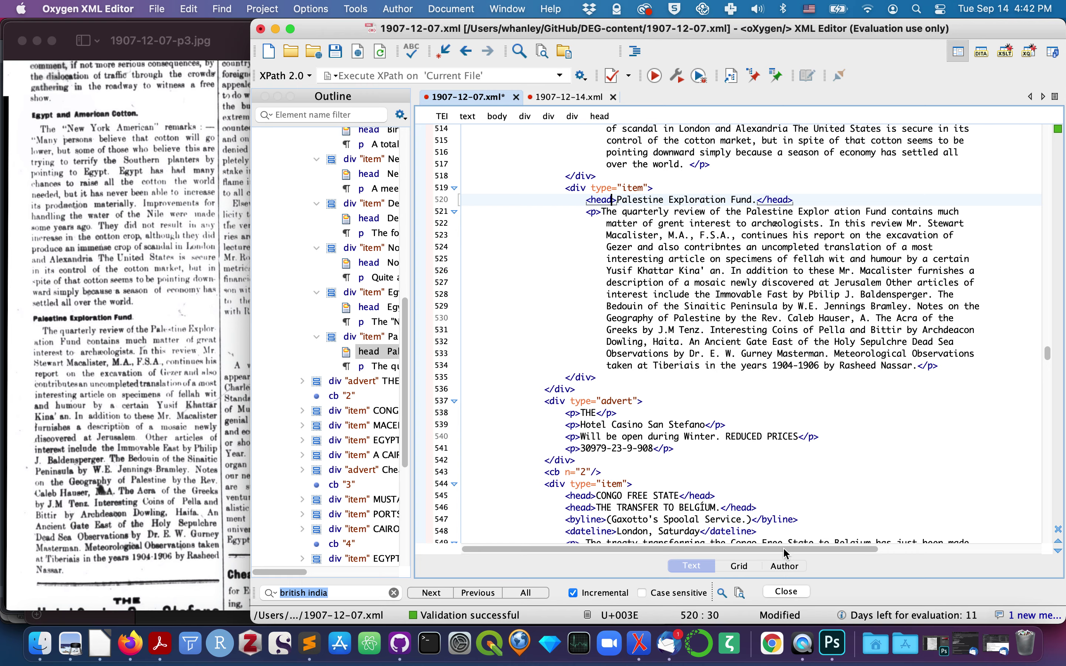
pyautogui.press('super+s')
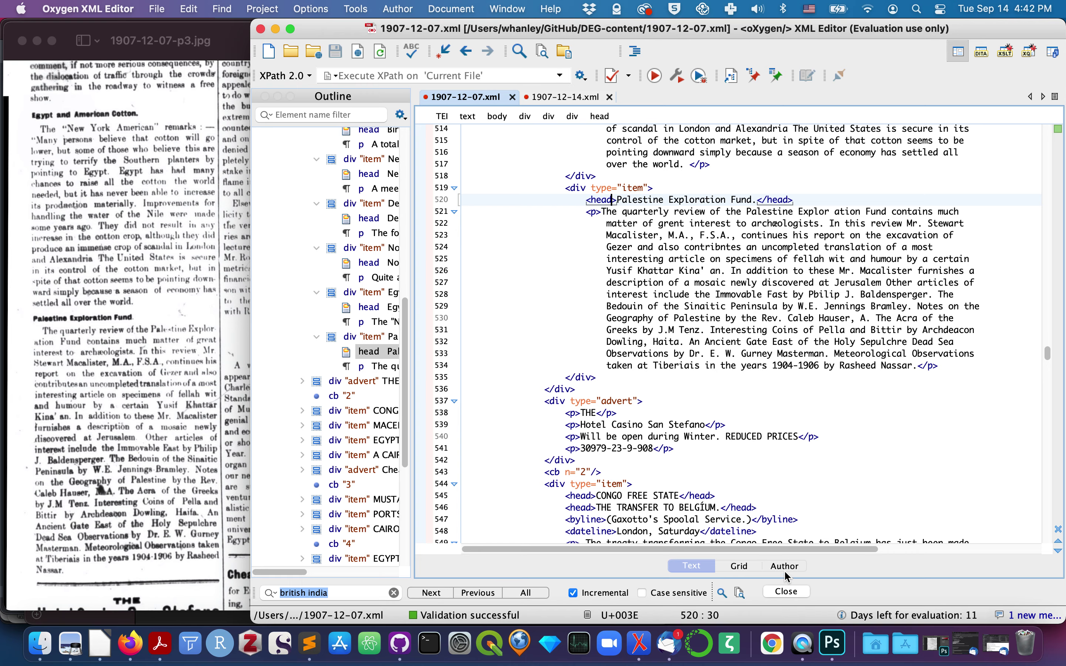
# - Show the document in its rendered Author mode and go to the LOCAL AND GENERAL section of page 3
pyautogui.click(786, 568)
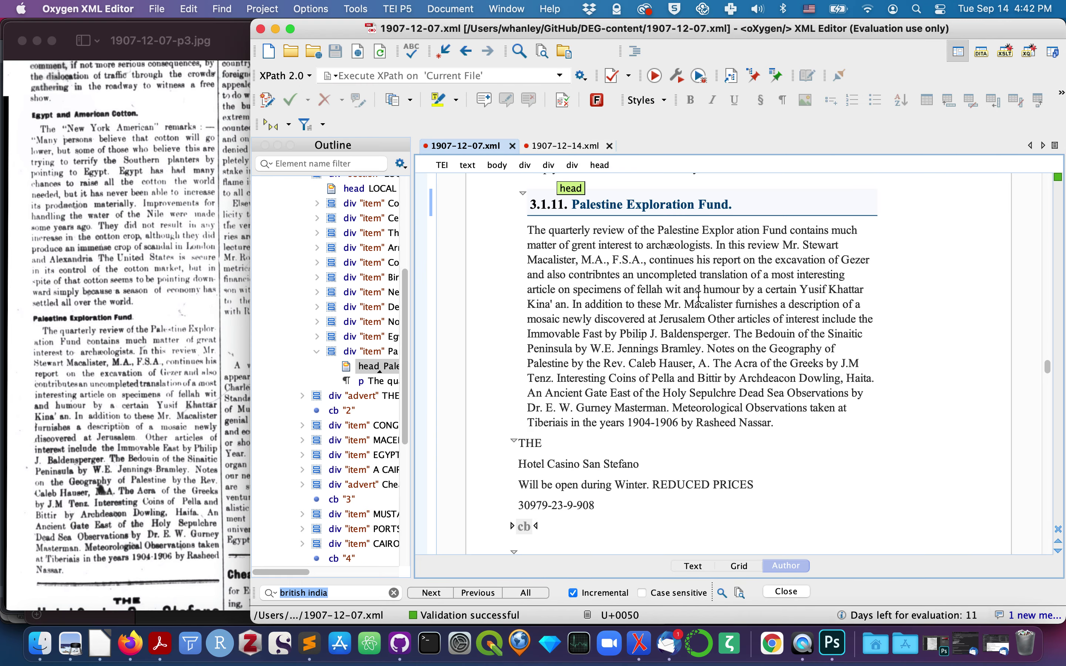
pyautogui.scroll(20, 699, 300)
pyautogui.scroll(10, 700, 310)
pyautogui.scroll(5, 350, 304)
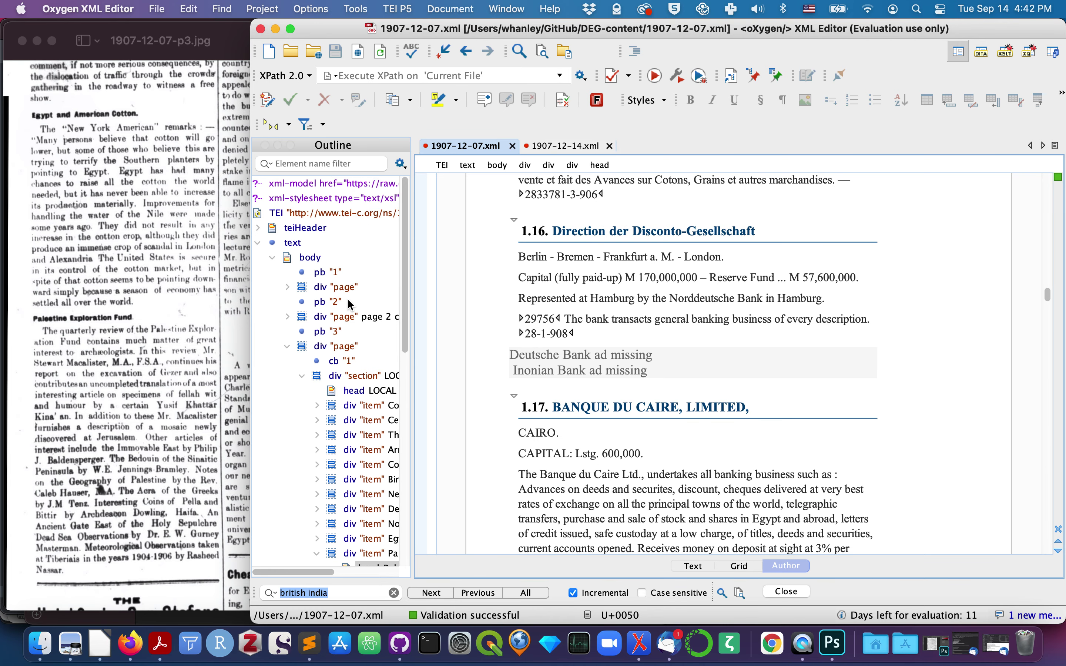
pyautogui.scroll(-3, 350, 304)
pyautogui.click(352, 331)
# - Examine the rendered headings and article breaks on page 3, from LOCAL AND GENERAL through the STEAMER MOVEMENTS item
pyautogui.scroll(-15, 542, 375)
pyautogui.scroll(-8, 542, 375)
pyautogui.scroll(-20, 541, 375)
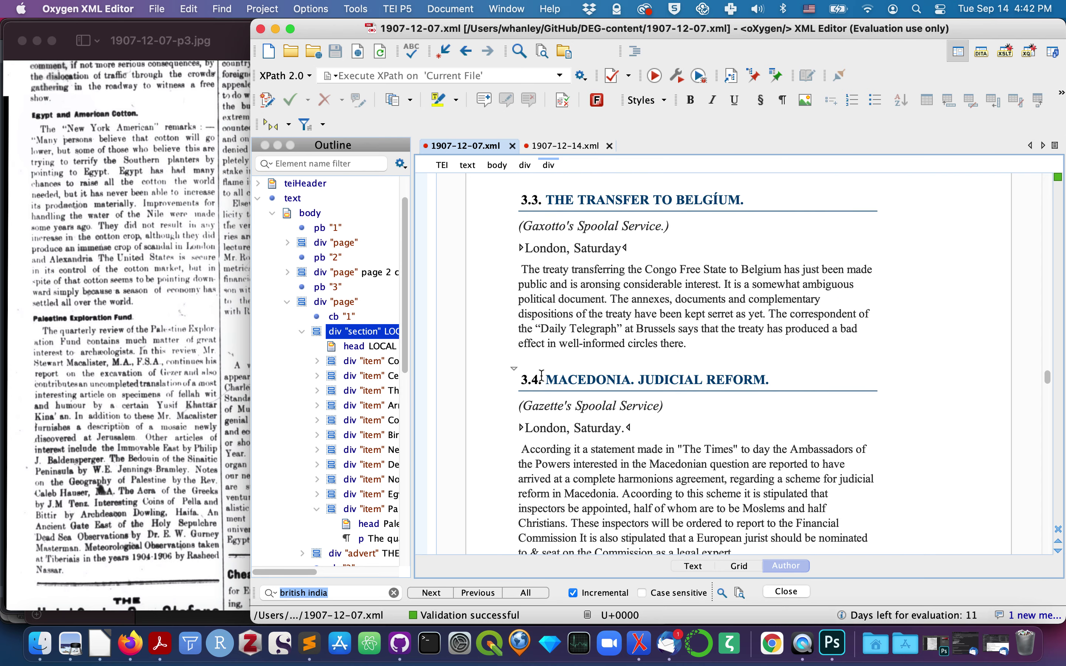
pyautogui.scroll(-5, 541, 376)
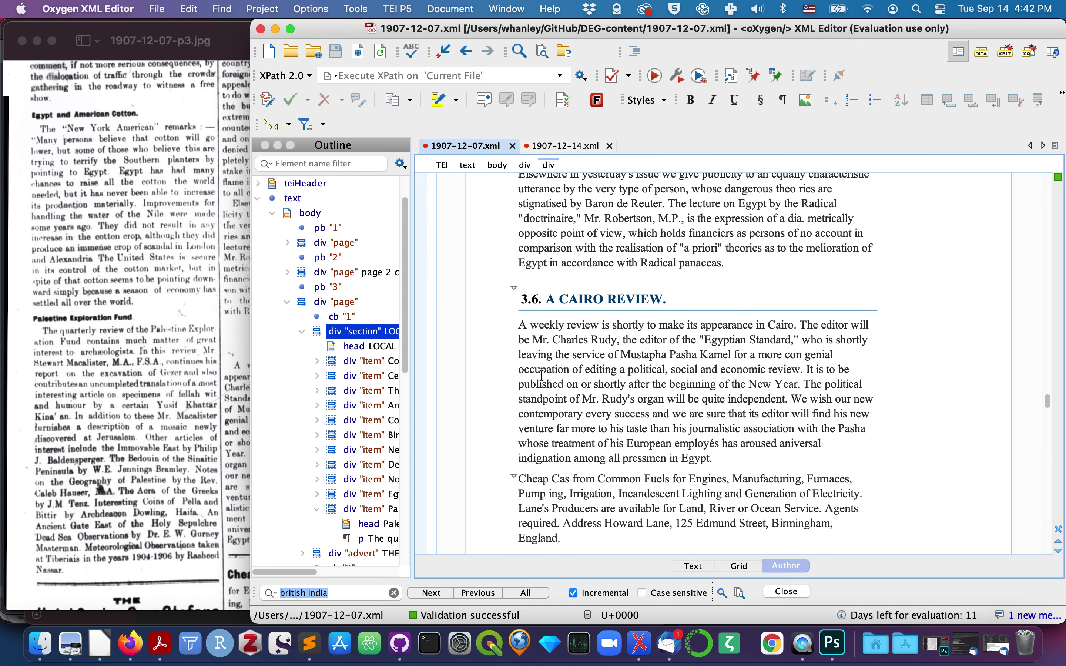
pyautogui.scroll(-13, 586, 452)
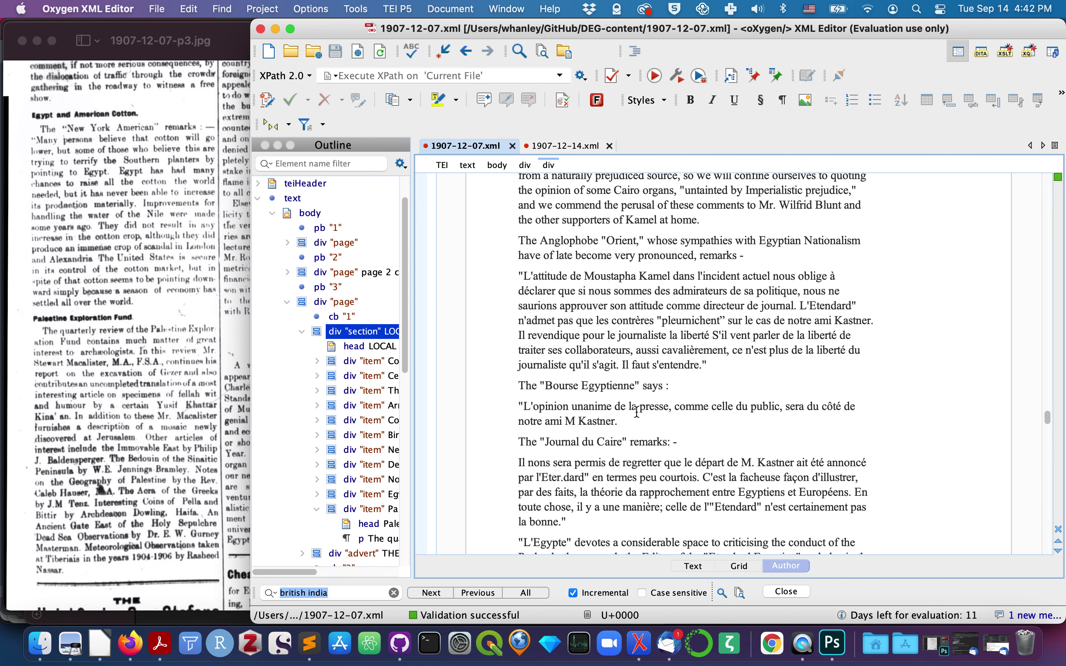
pyautogui.scroll(-15, 637, 412)
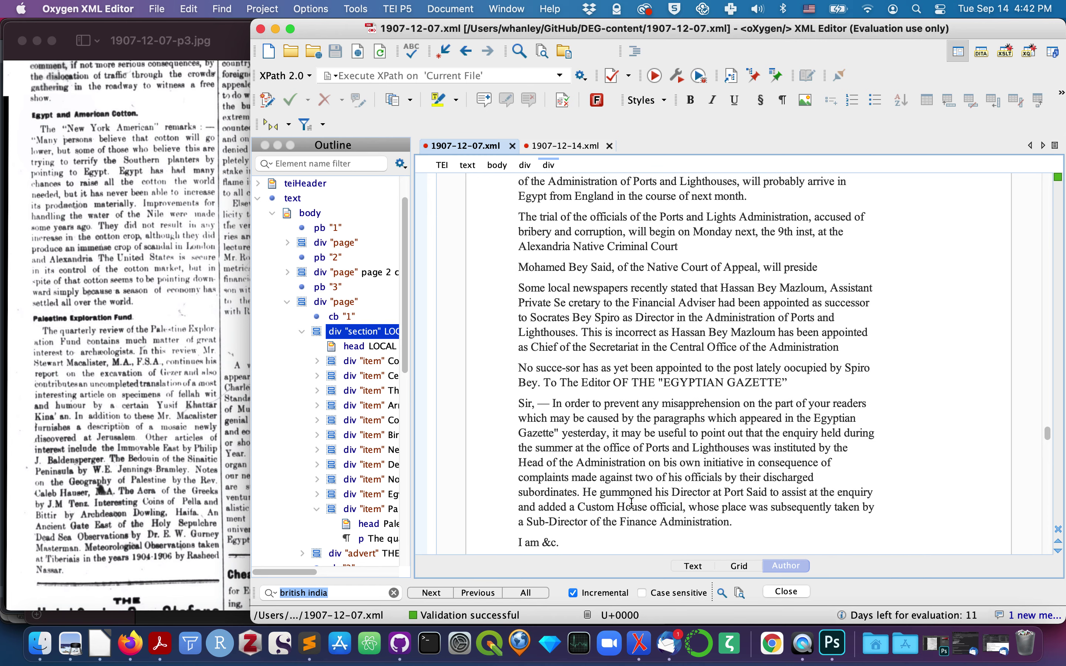
pyautogui.scroll(-2, 632, 502)
pyautogui.moveTo(571, 302); pyautogui.dragTo(730, 433)
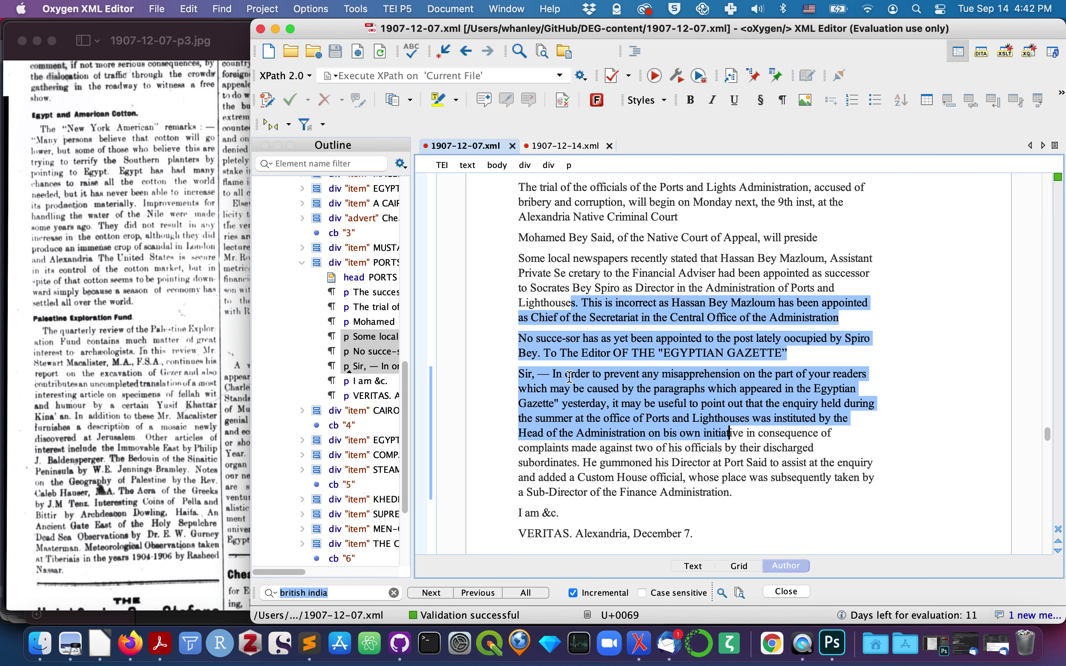
pyautogui.scroll(-10, 612, 402)
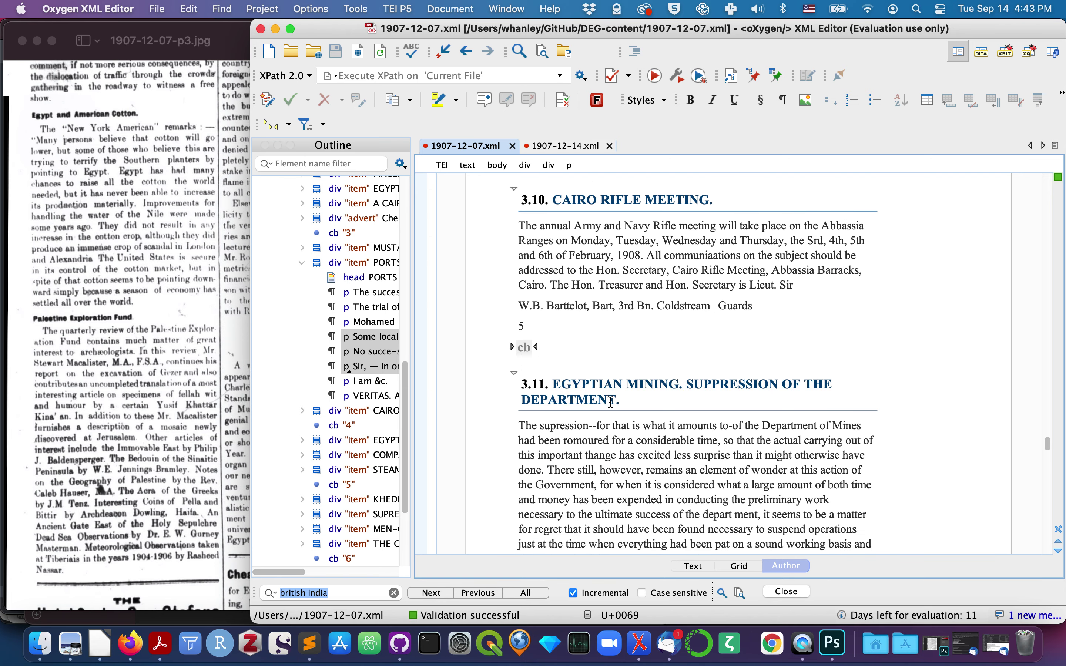
pyautogui.scroll(-12, 611, 402)
pyautogui.scroll(-10, 611, 402)
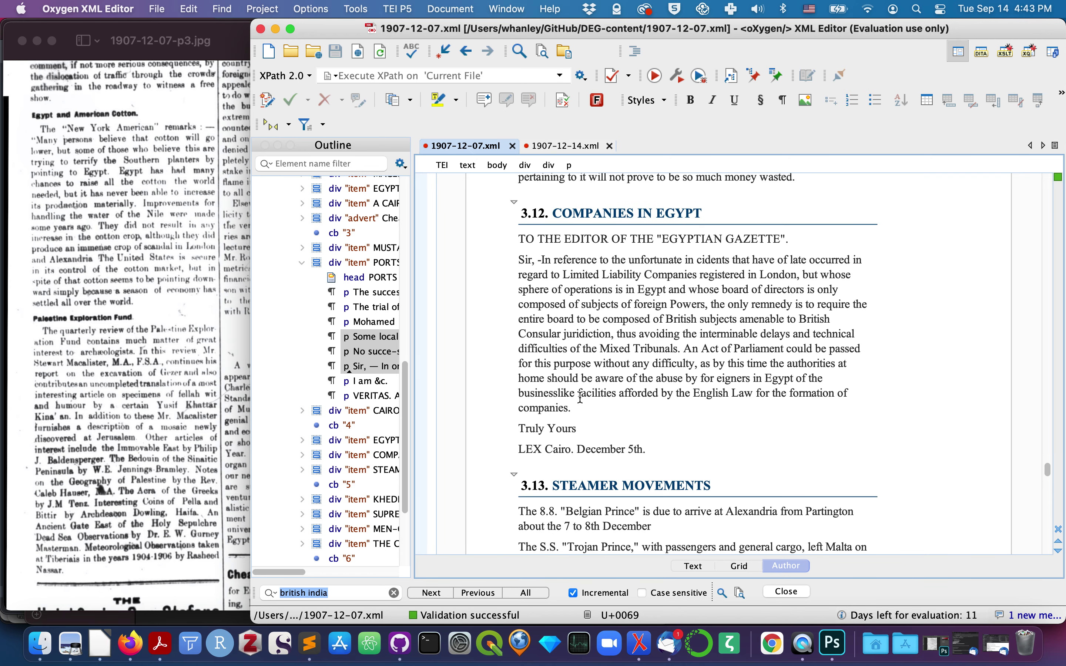
pyautogui.scroll(-5, 614, 348)
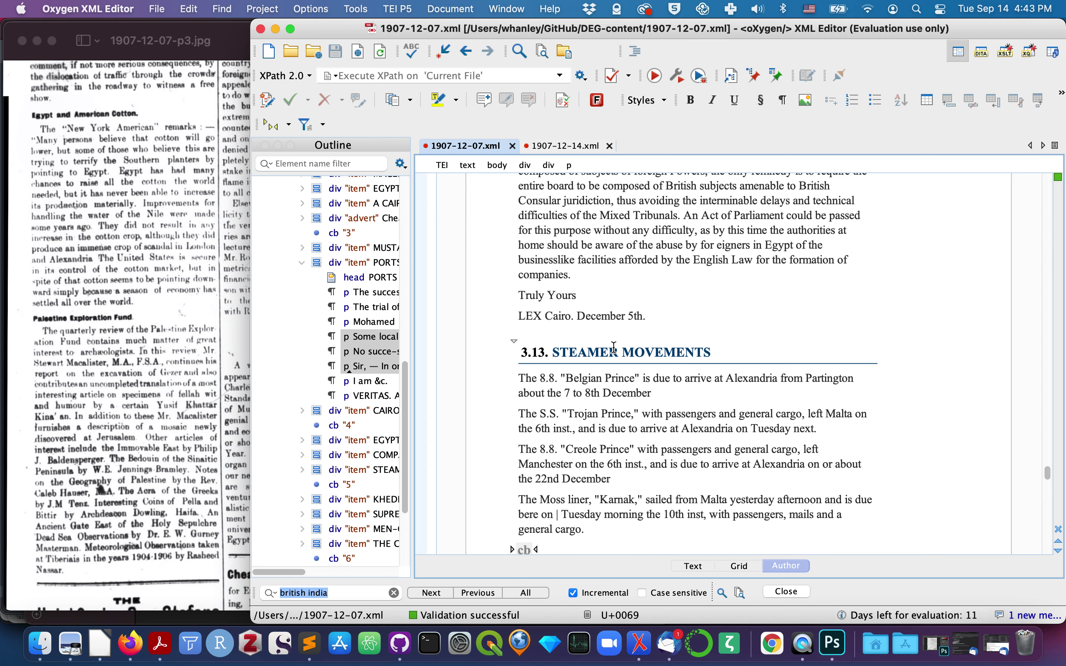
pyautogui.scroll(5, 596, 438)
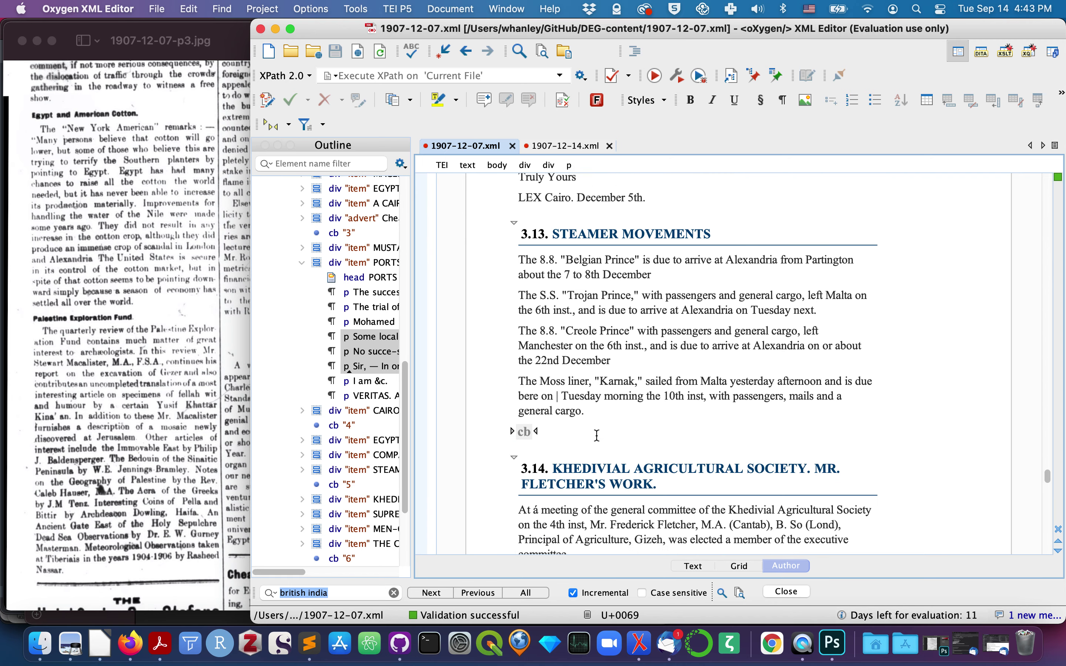